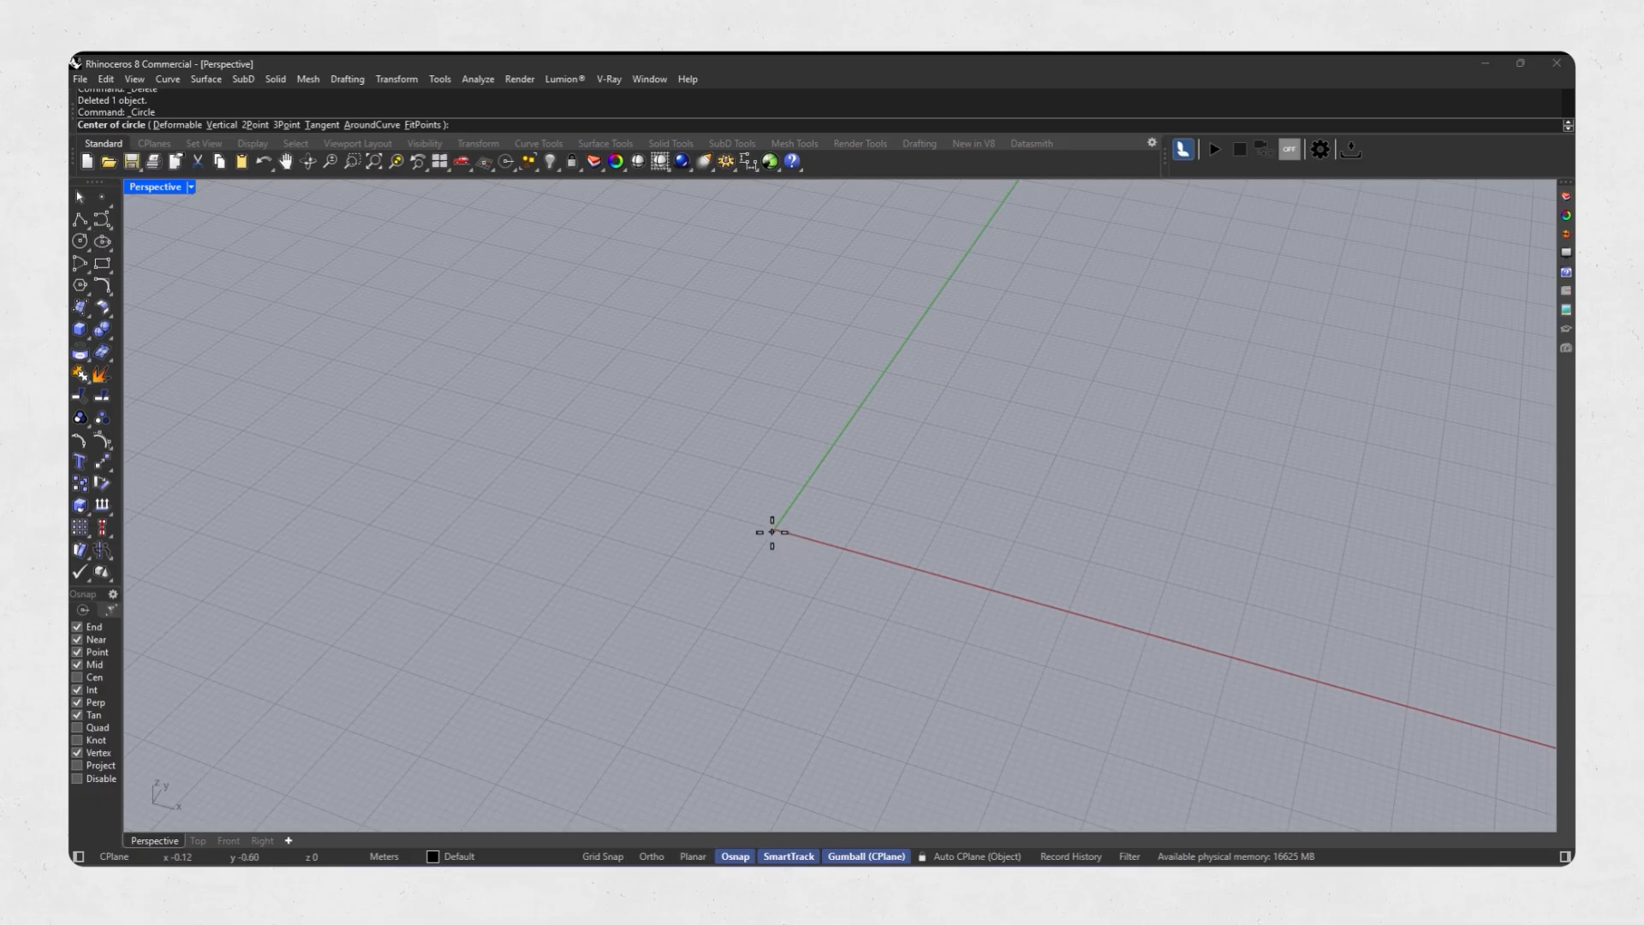
Draw a circle of radius 15 m centred on the origin.
{"action": "left_click", "coordinate": [773, 530]}
{"action": "type", "text": "15"}
{"action": "key", "text": "Return"}
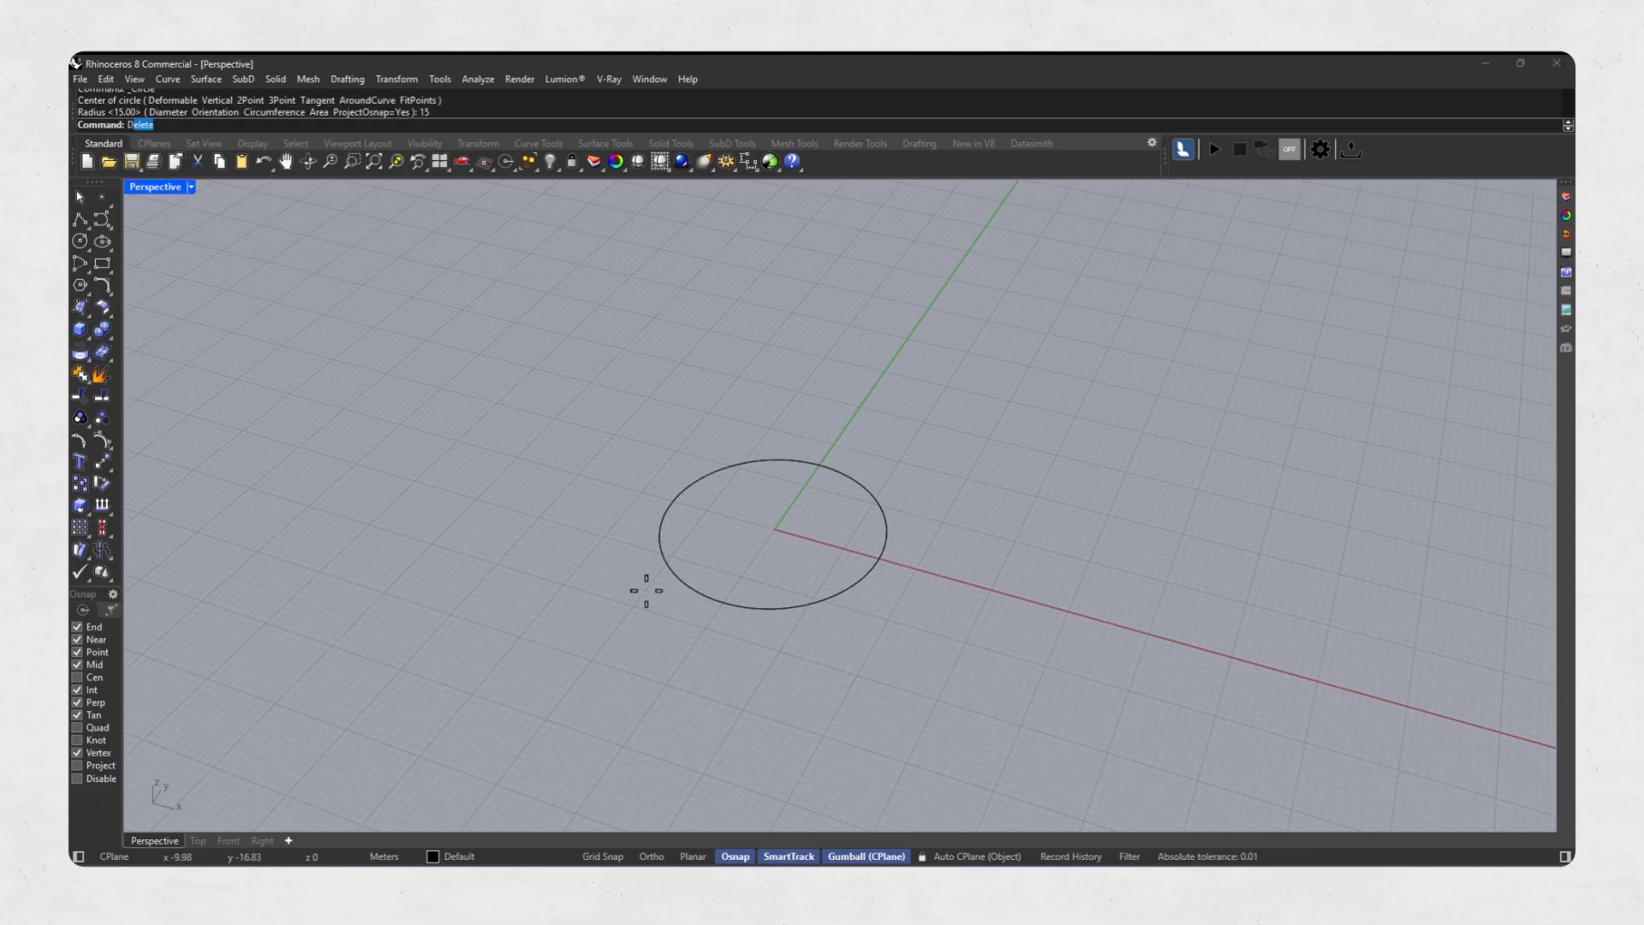
Divide the circle into 20 segments with division points.
{"action": "type", "text": "Div"}
{"action": "key", "text": "Return"}
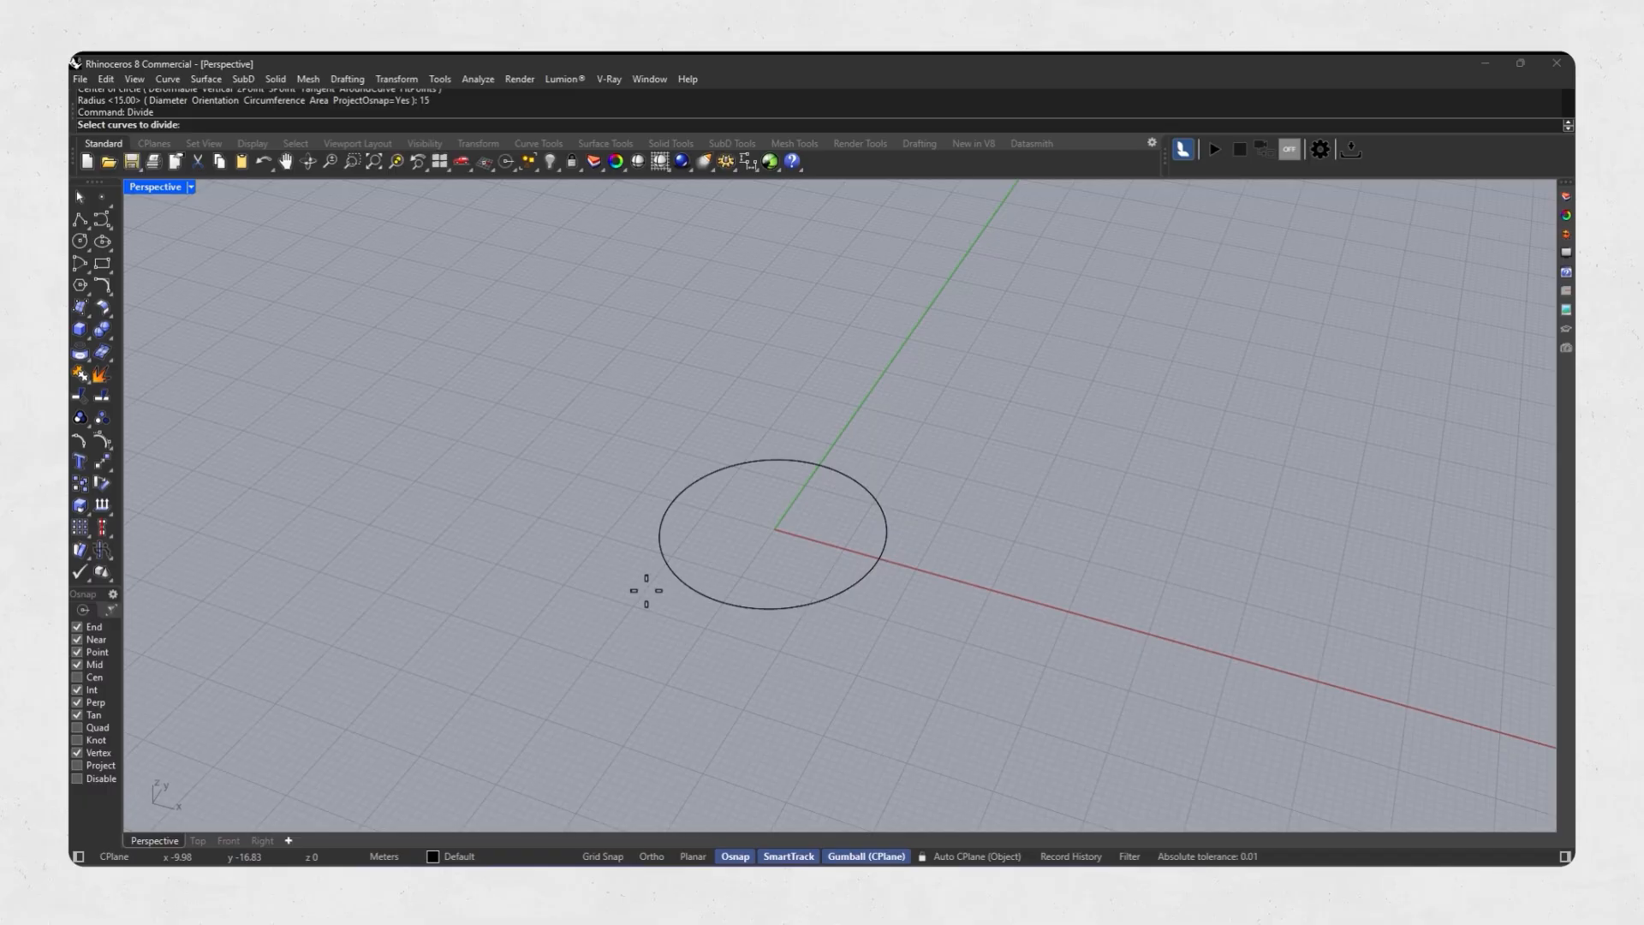
{"action": "key", "text": "Return"}
{"action": "left_click", "coordinate": [697, 589]}
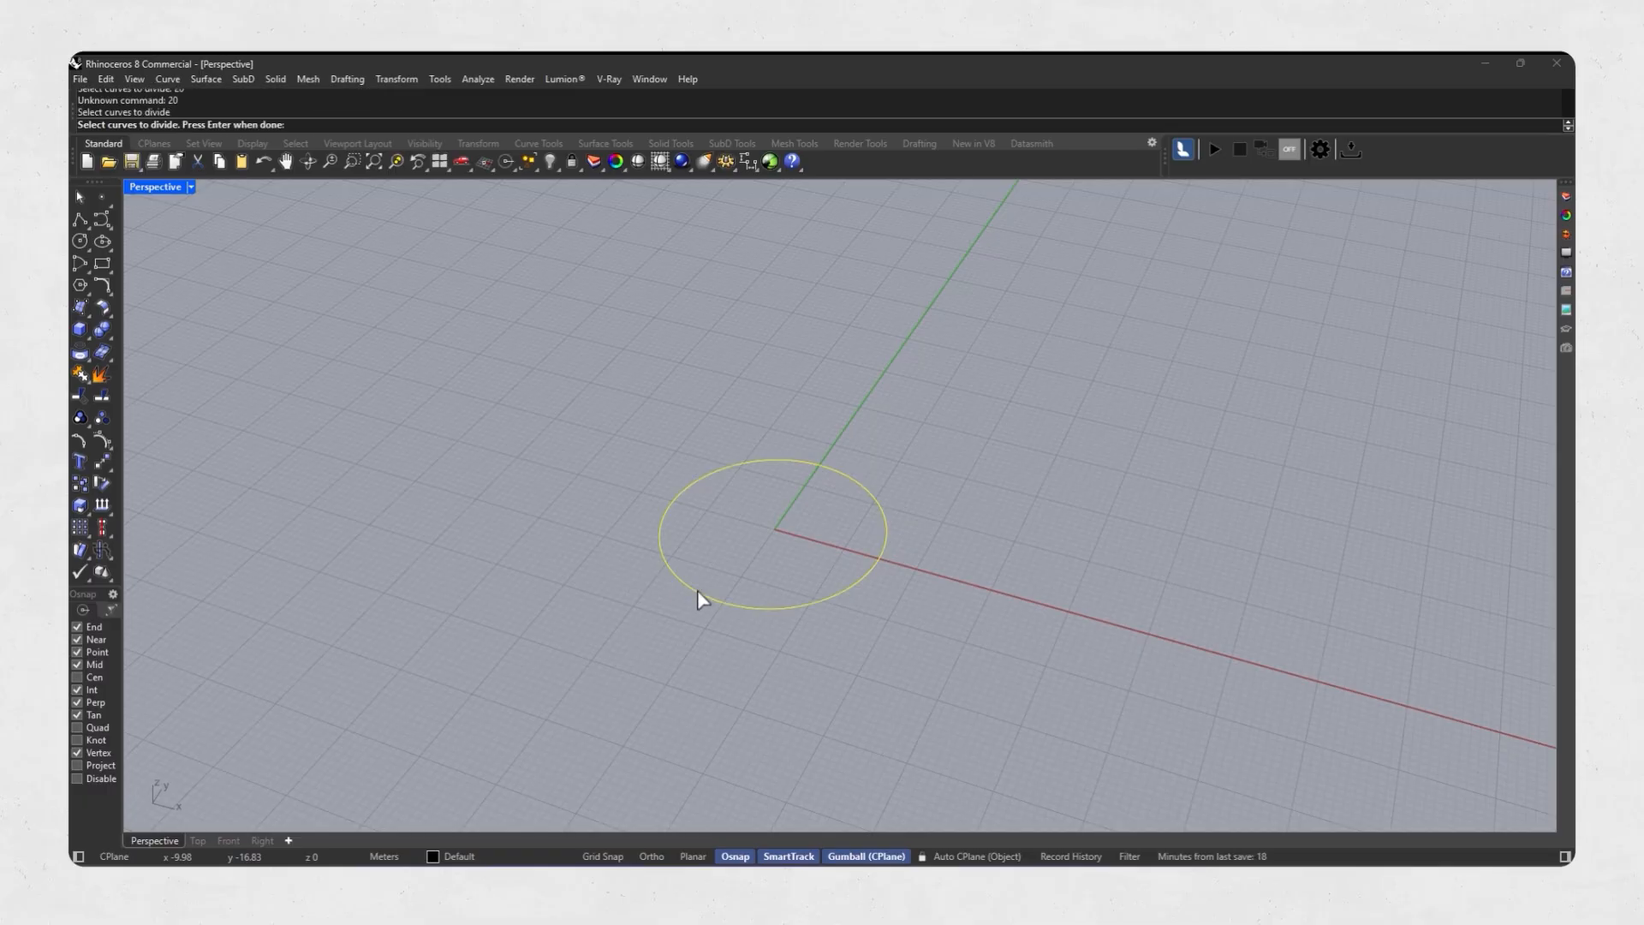
{"action": "key", "text": "Return"}
{"action": "key", "text": "Return"}
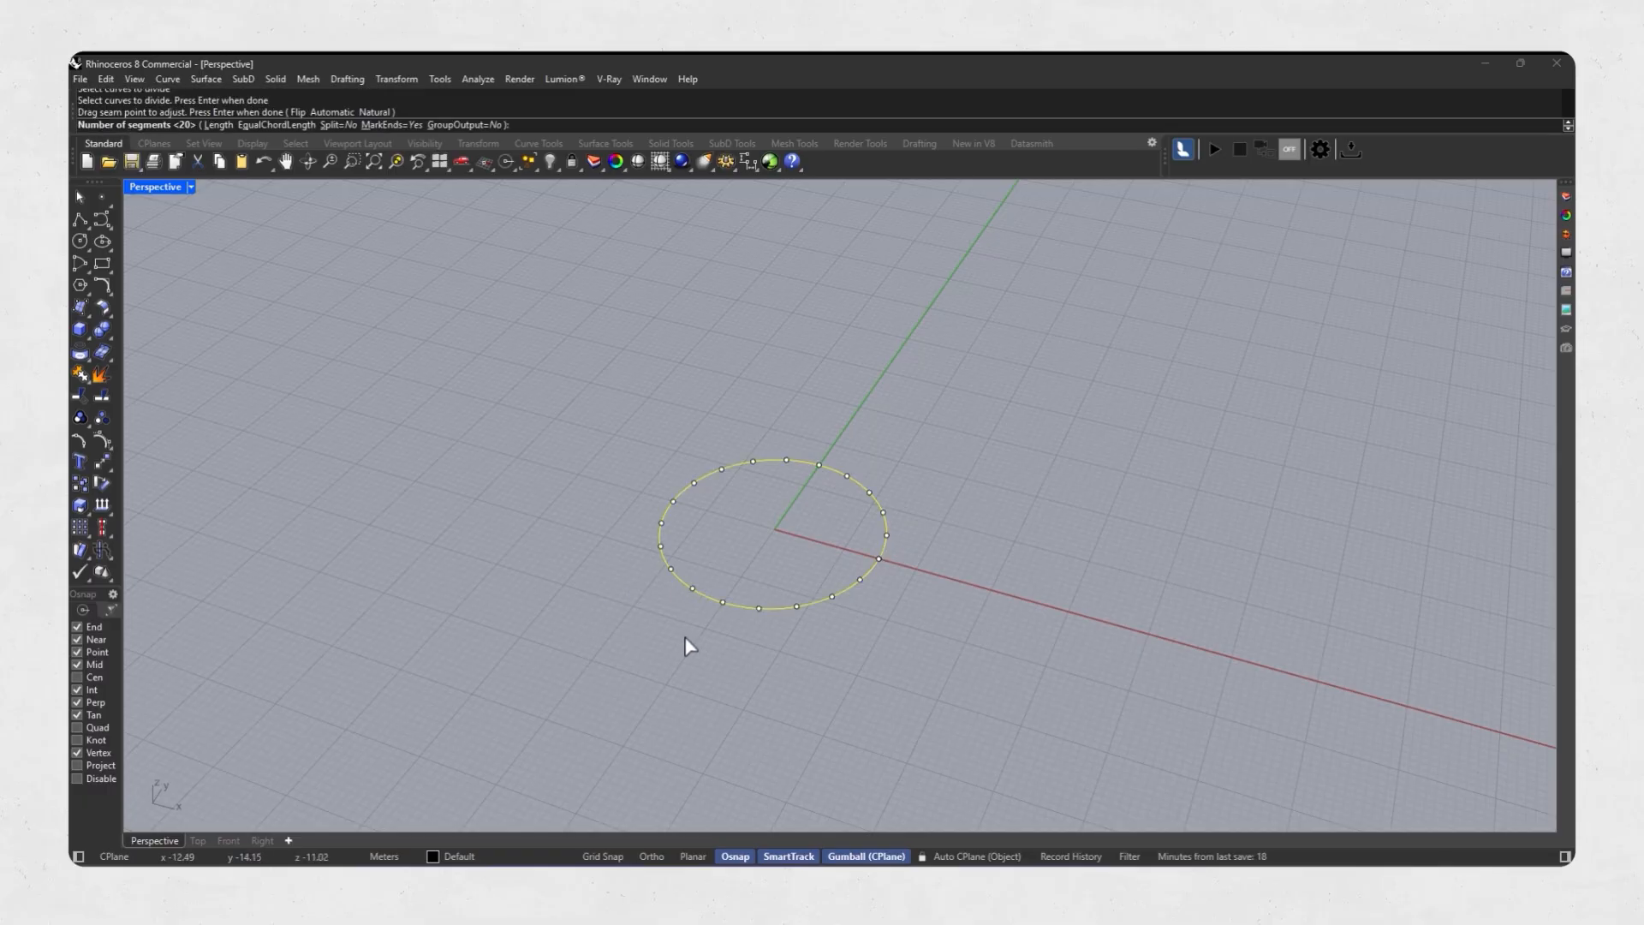
{"action": "key", "text": "Return"}
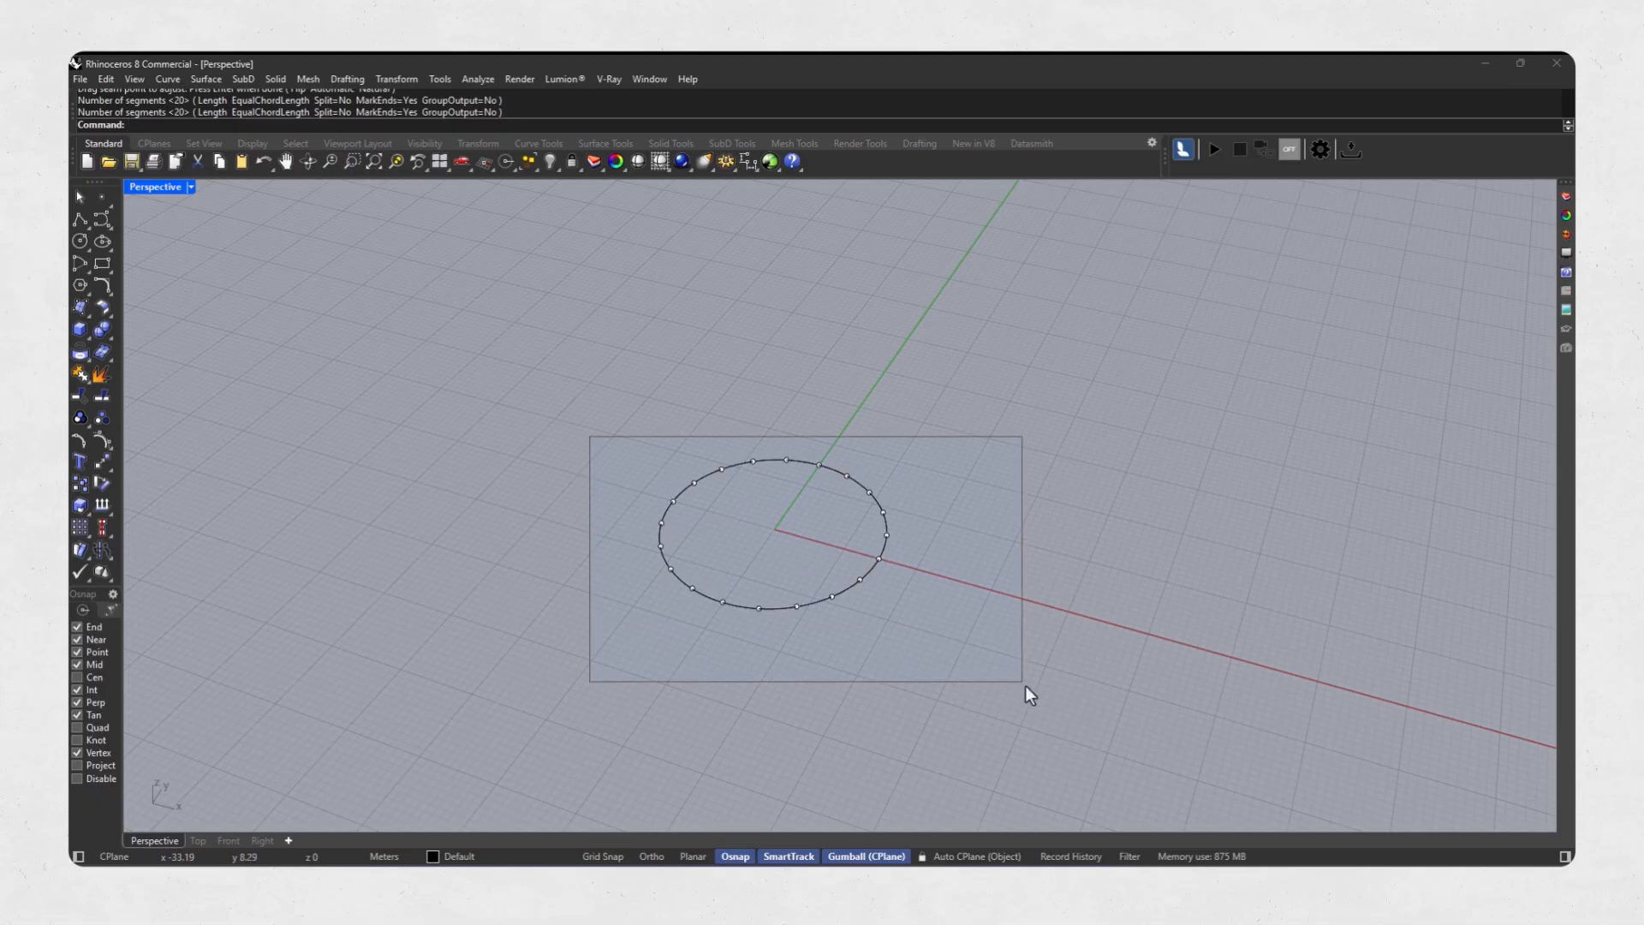
Copy the circle with its division points and move the pasted copy 60 m straight up.
{"action": "left_click_drag", "start_coordinate": [1025, 685], "coordinate": [1023, 683]}
{"action": "right_click_drag", "start_coordinate": [835, 668], "coordinate": [843, 655]}
{"action": "key", "text": "ctrl+c"}
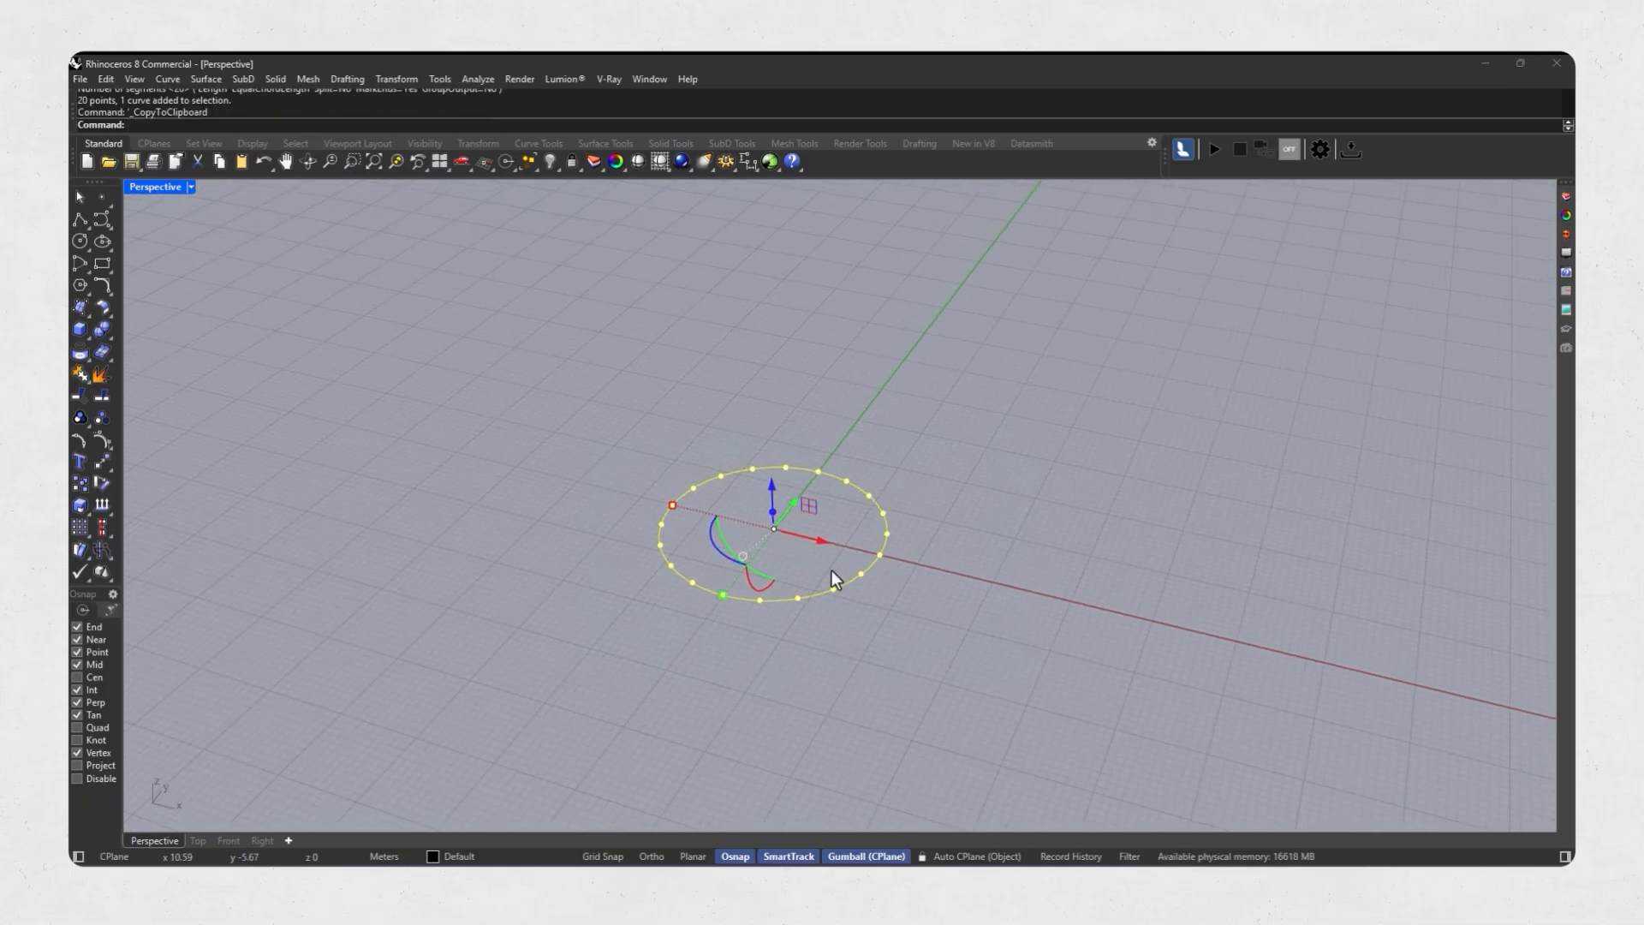
{"action": "key", "text": "ctrl+v"}
{"action": "right_click_drag", "start_coordinate": [752, 498], "coordinate": [793, 495]}
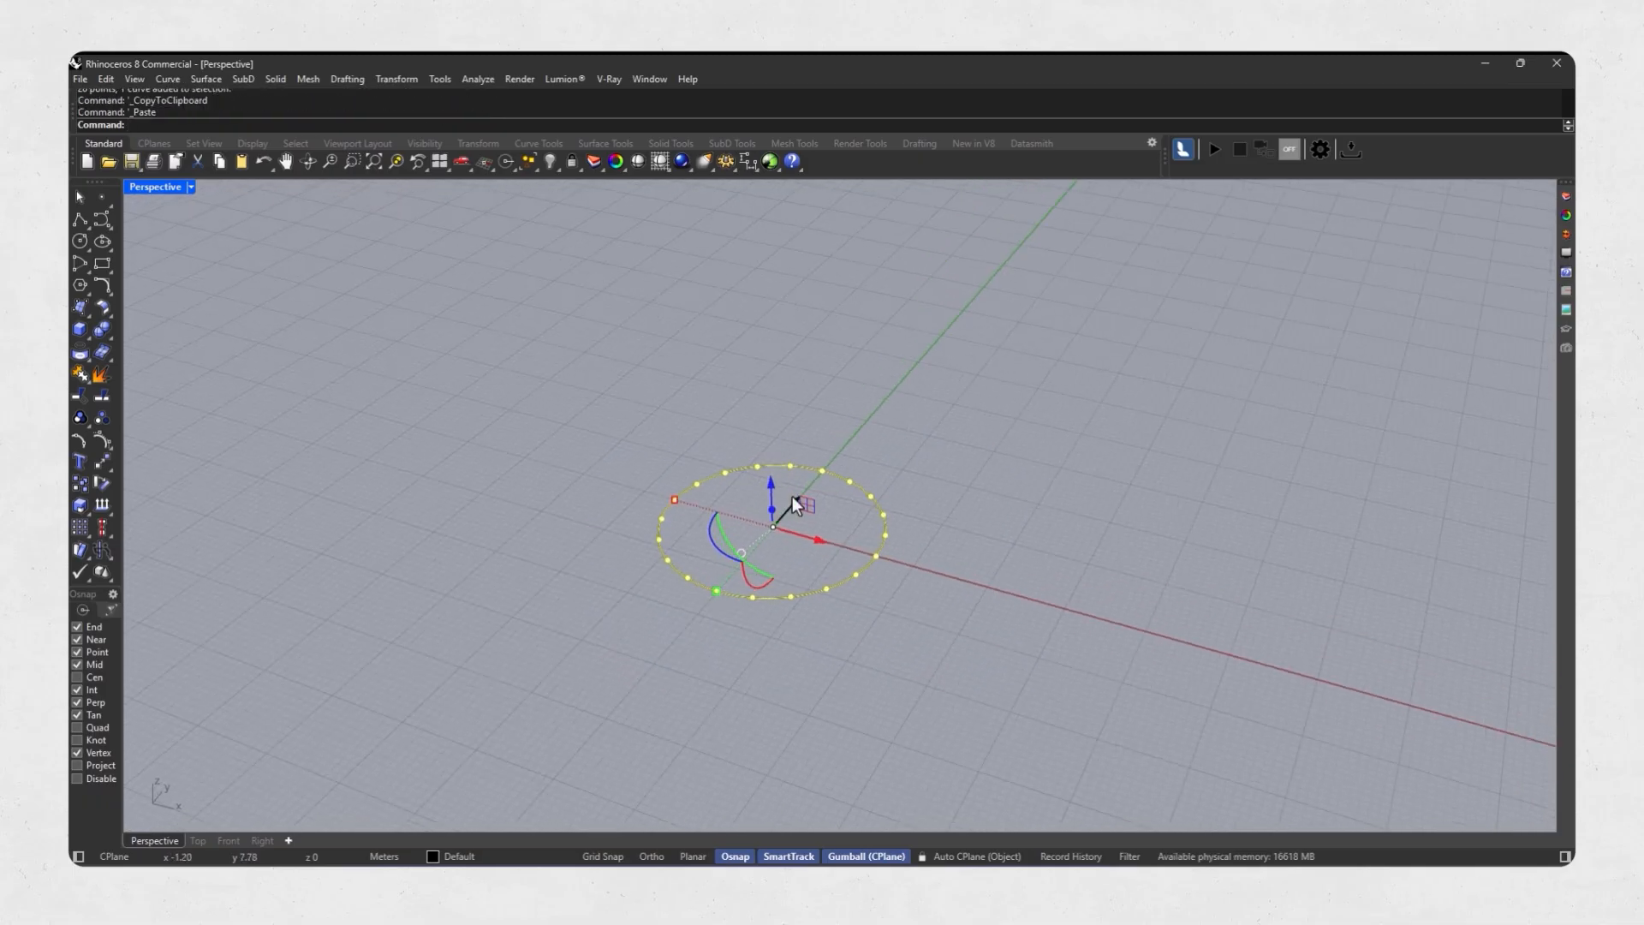
{"action": "left_click", "coordinate": [769, 489]}
{"action": "type", "text": "60"}
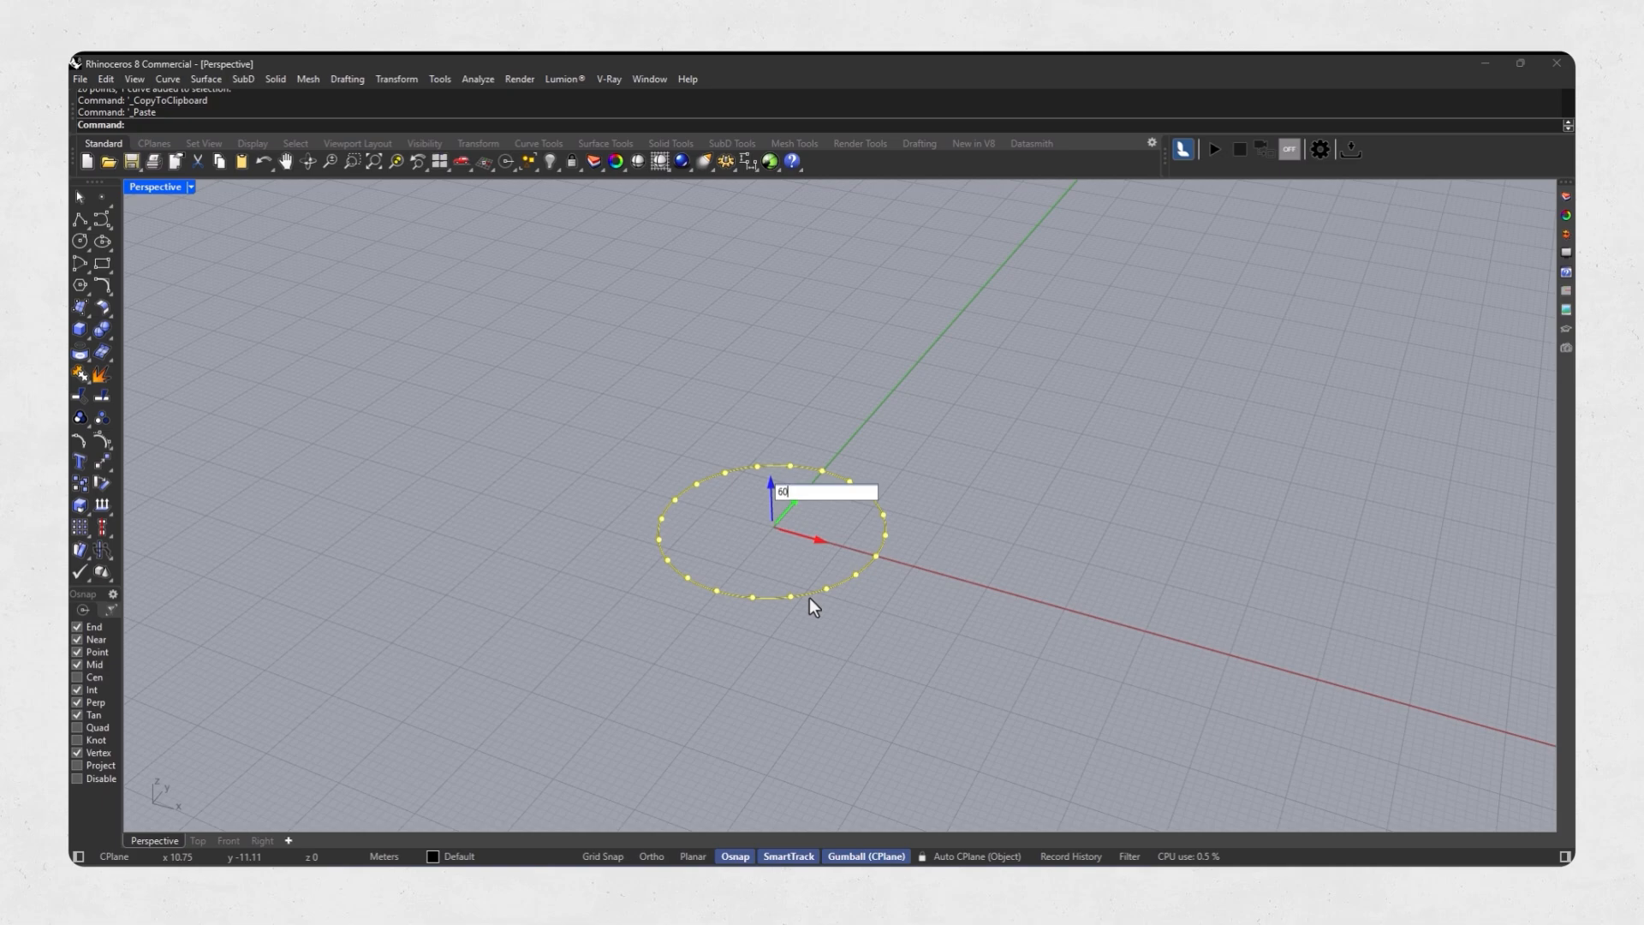
{"action": "key", "text": "Return"}
{"action": "scroll", "coordinate": [809, 598], "scroll_direction": "down", "scroll_amount": 8}
{"action": "left_click", "coordinate": [846, 457]}
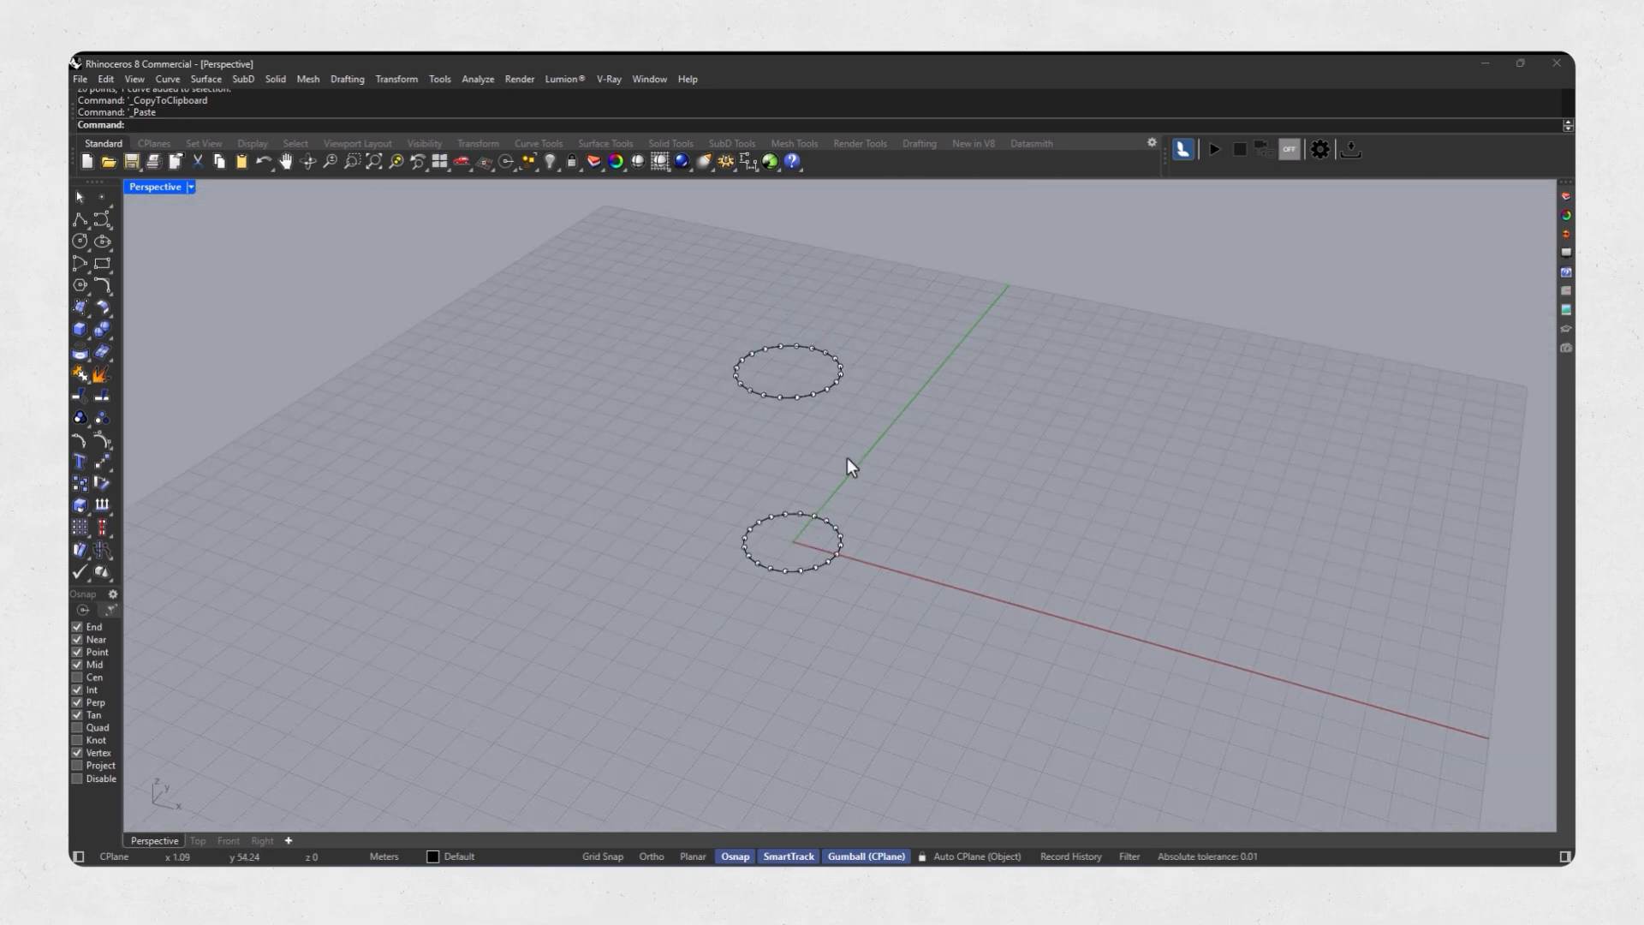
{"action": "right_click_drag", "start_coordinate": [846, 457], "coordinate": [834, 498]}
{"action": "scroll", "coordinate": [814, 466], "scroll_direction": "up", "scroll_amount": 2}
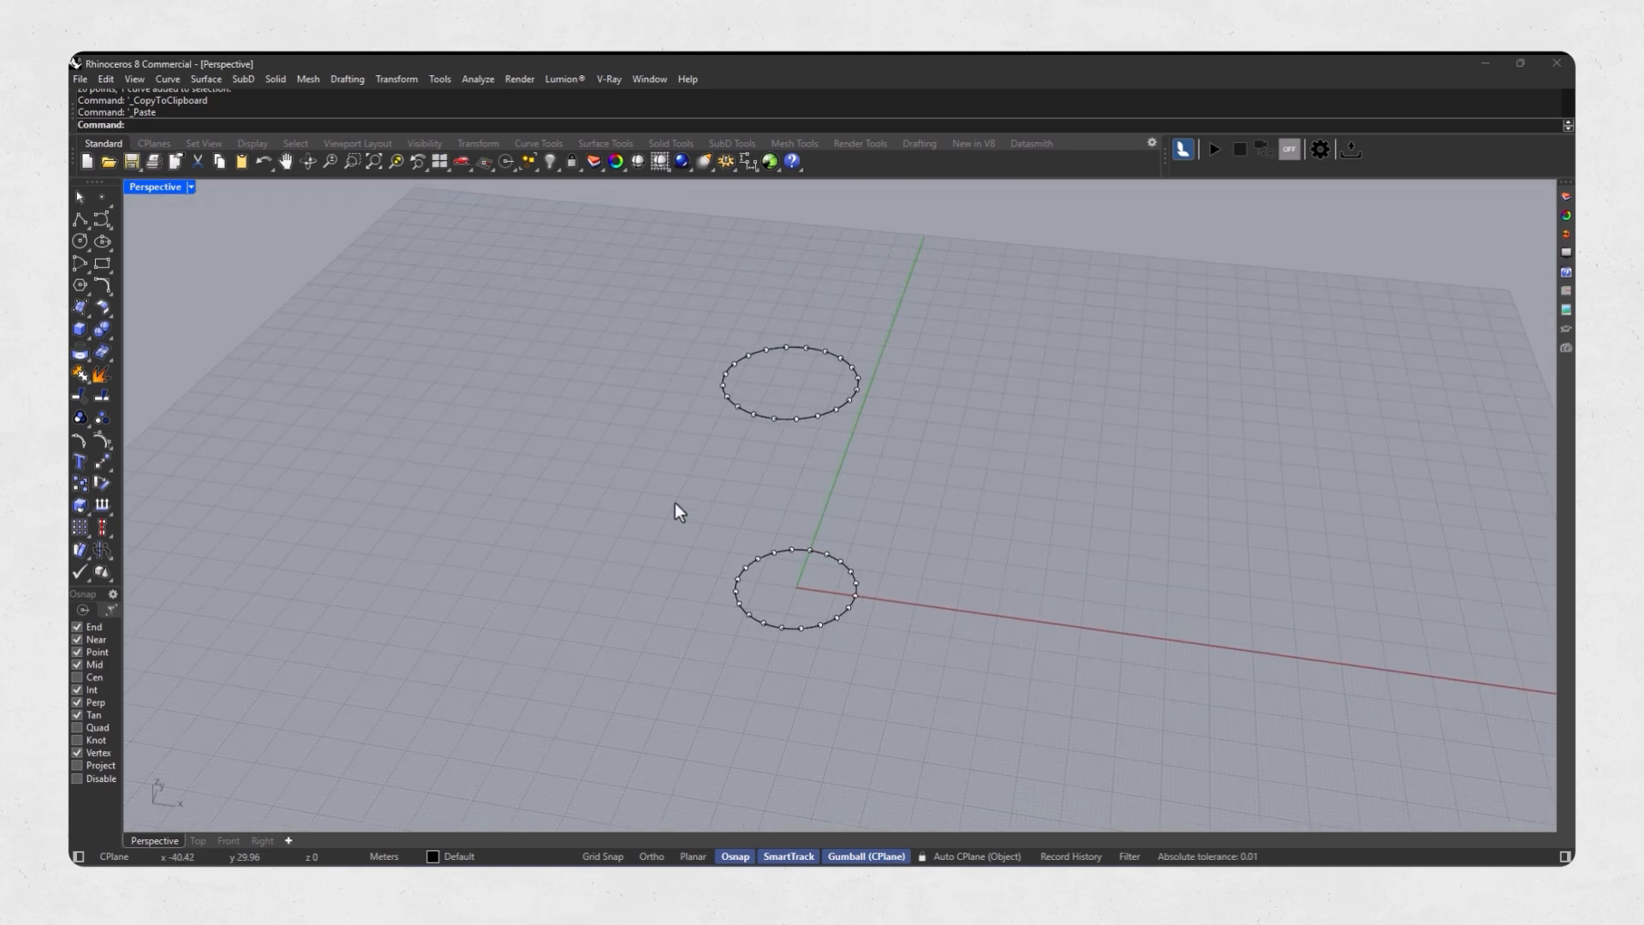
{"action": "right_click_drag", "start_coordinate": [687, 506], "coordinate": [634, 508]}
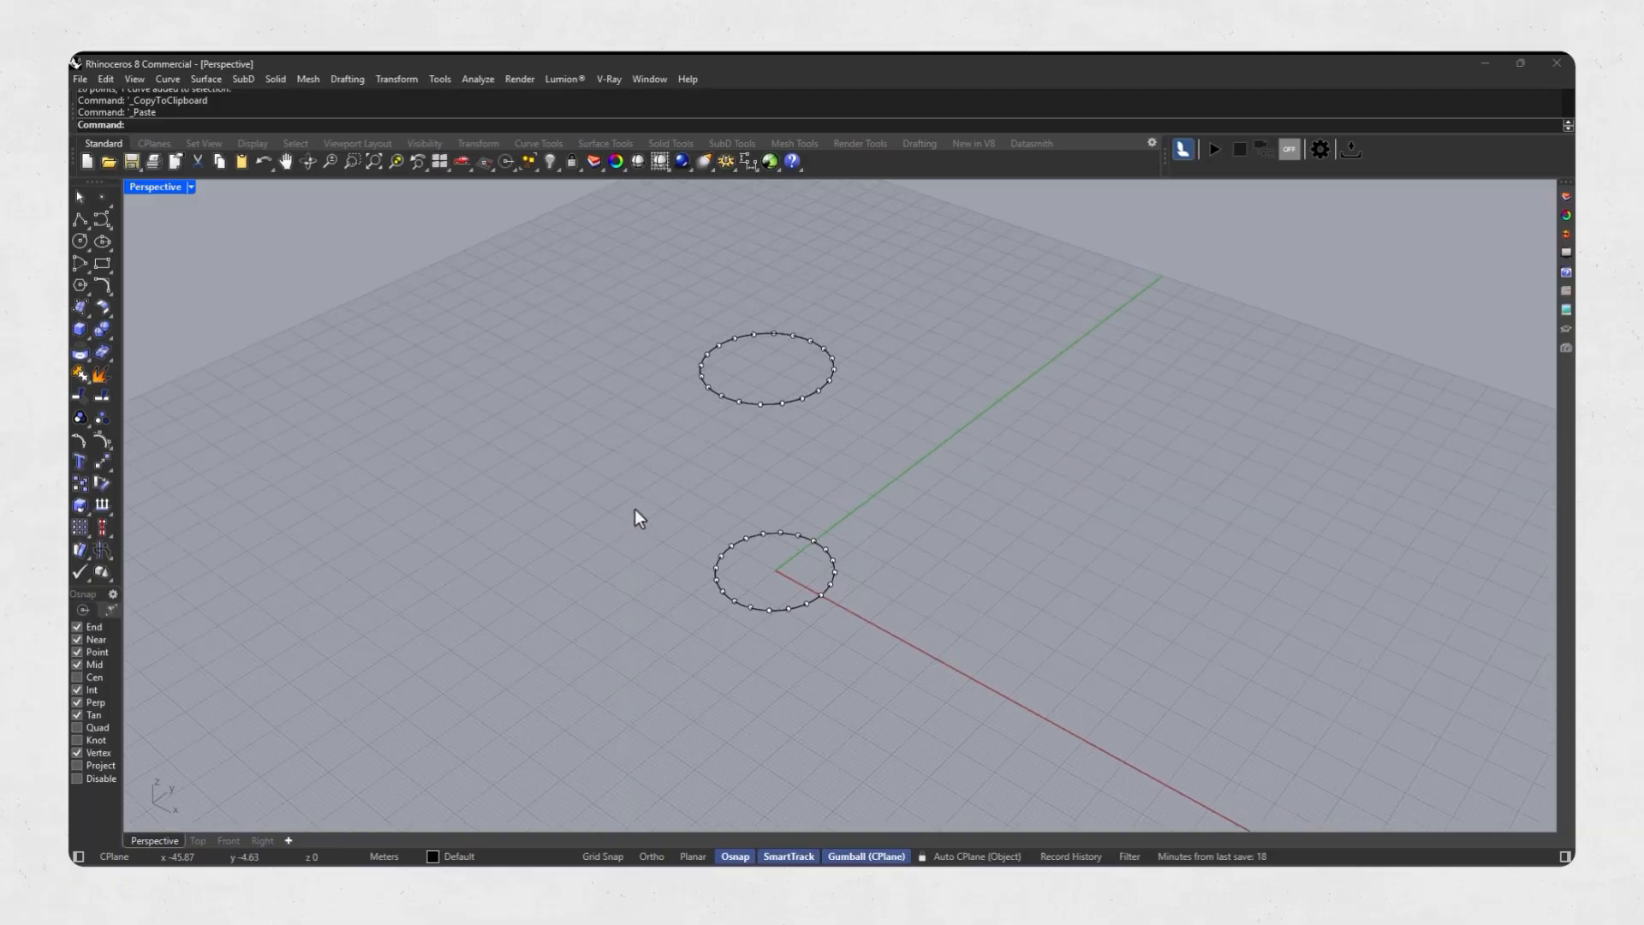
Create a 12-turn helix with its axis from the lower circle's centre to the upper circle's centre, starting on a circle division point.
{"action": "left_click", "coordinate": [110, 225]}
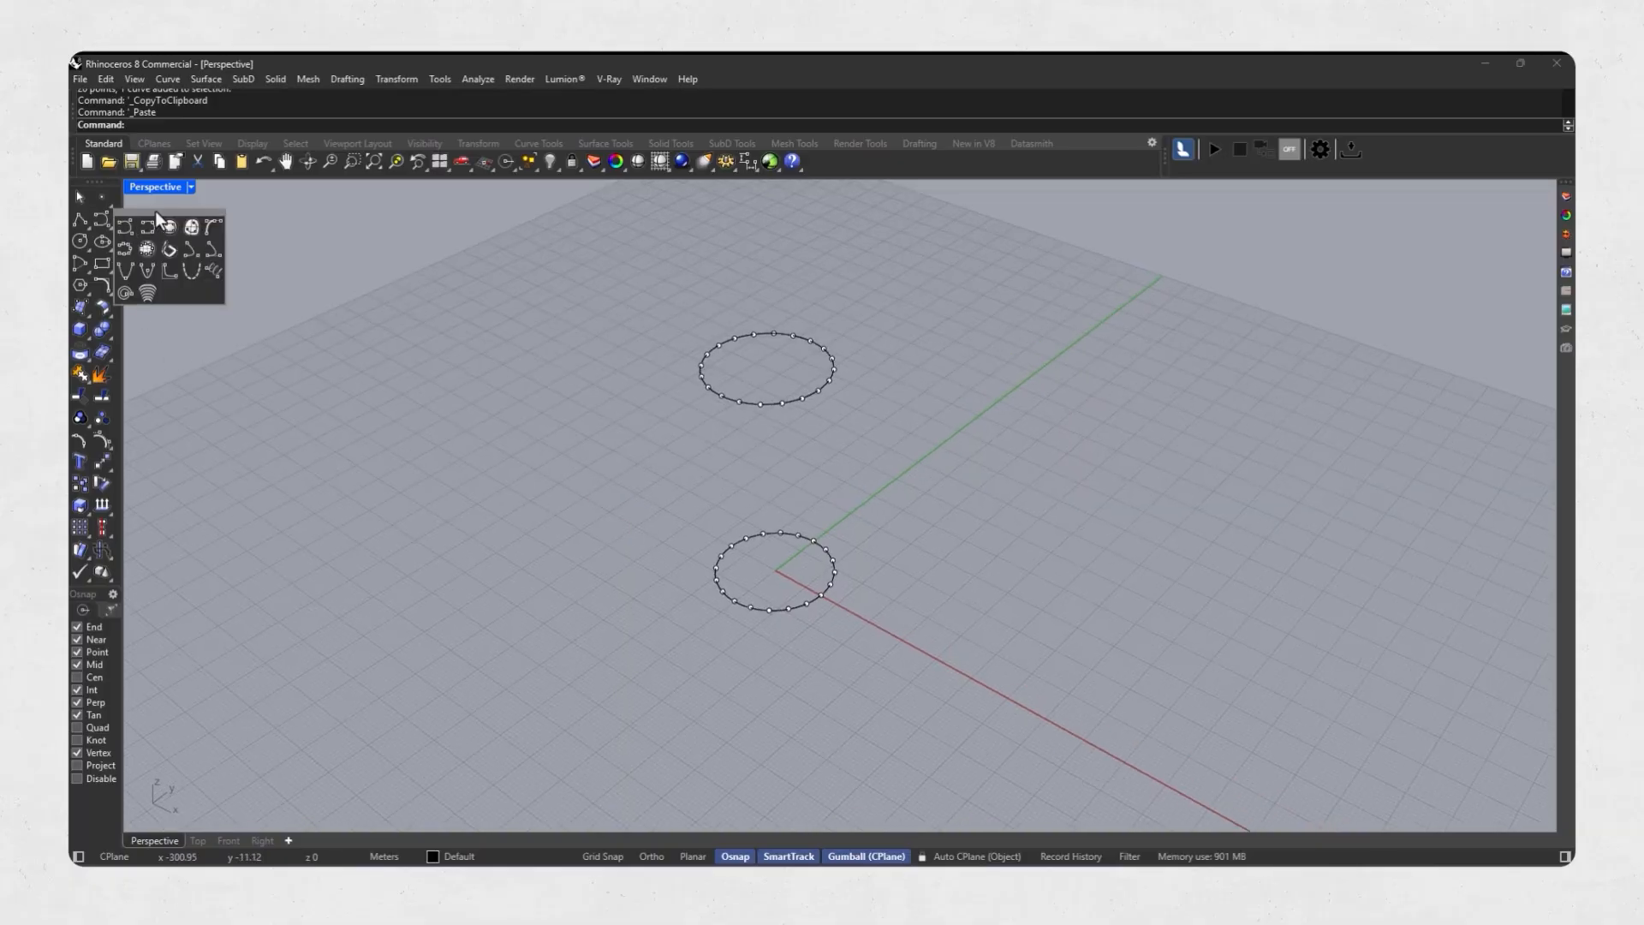
{"action": "left_click_drag", "start_coordinate": [156, 211], "coordinate": [173, 283]}
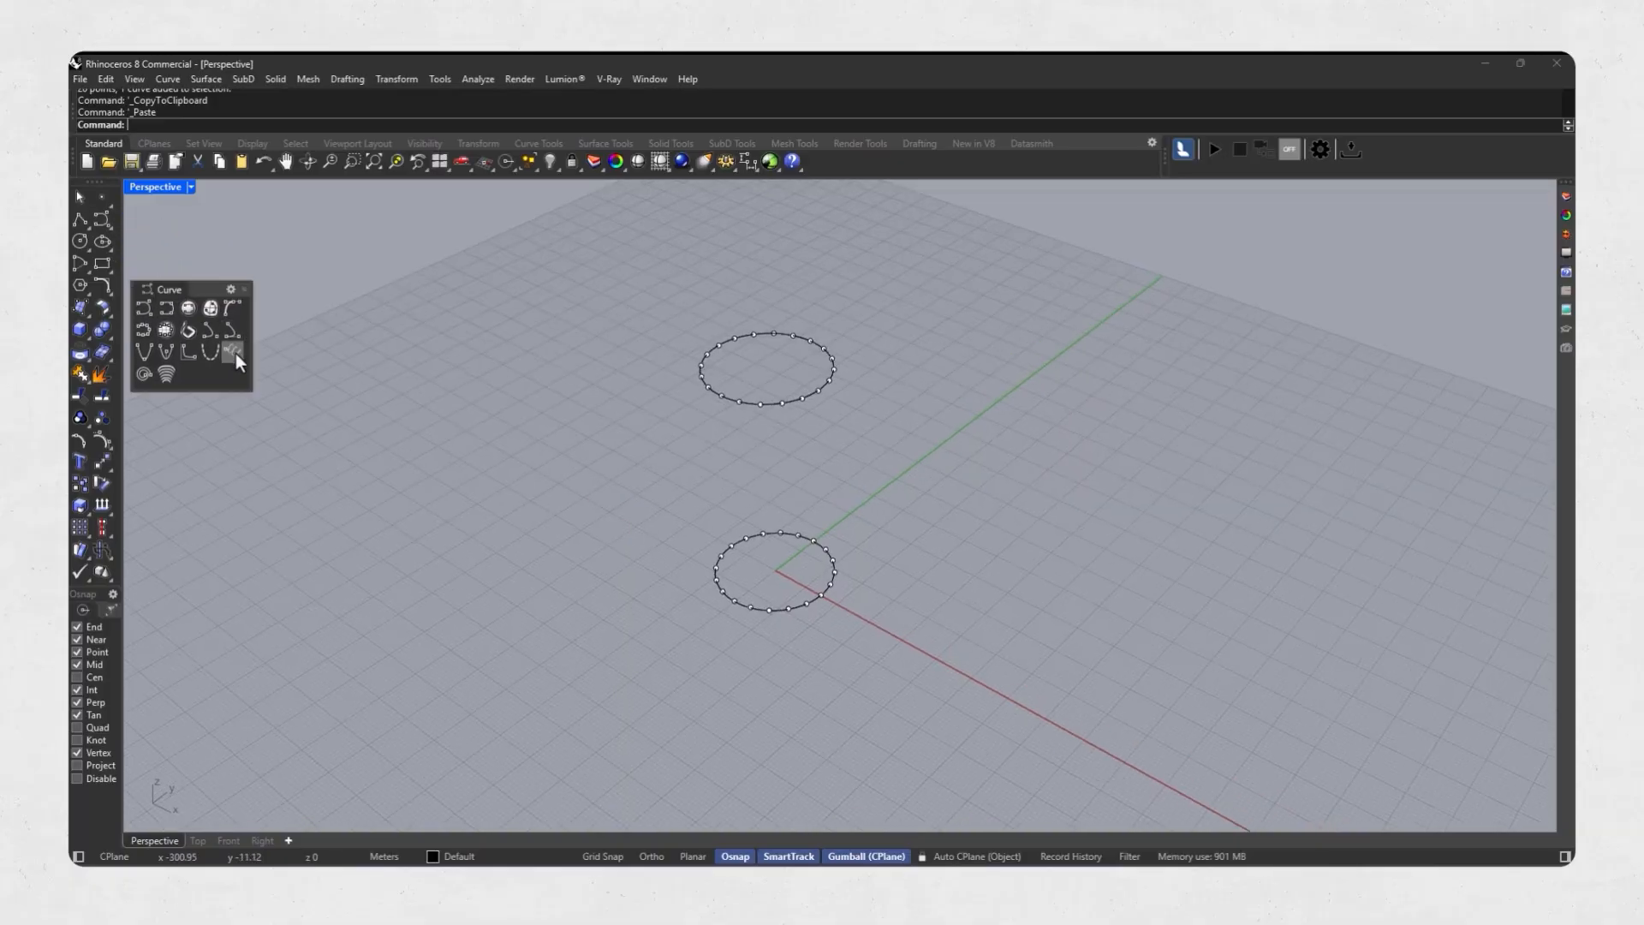
{"action": "left_click", "coordinate": [235, 353]}
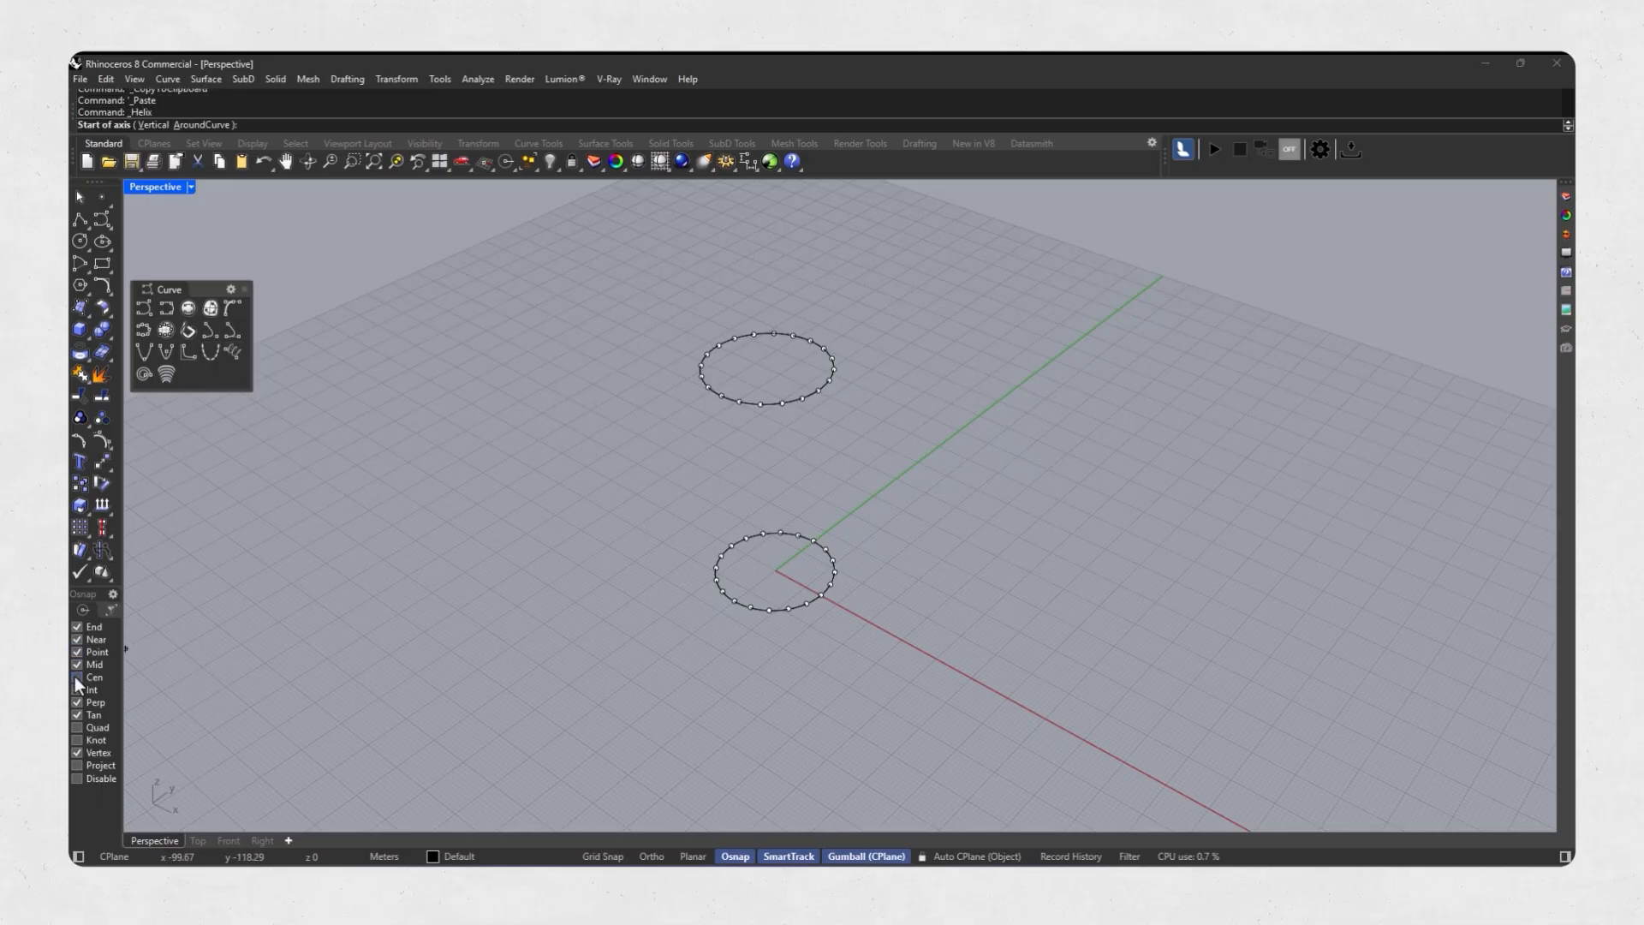
{"action": "left_click", "coordinate": [748, 594]}
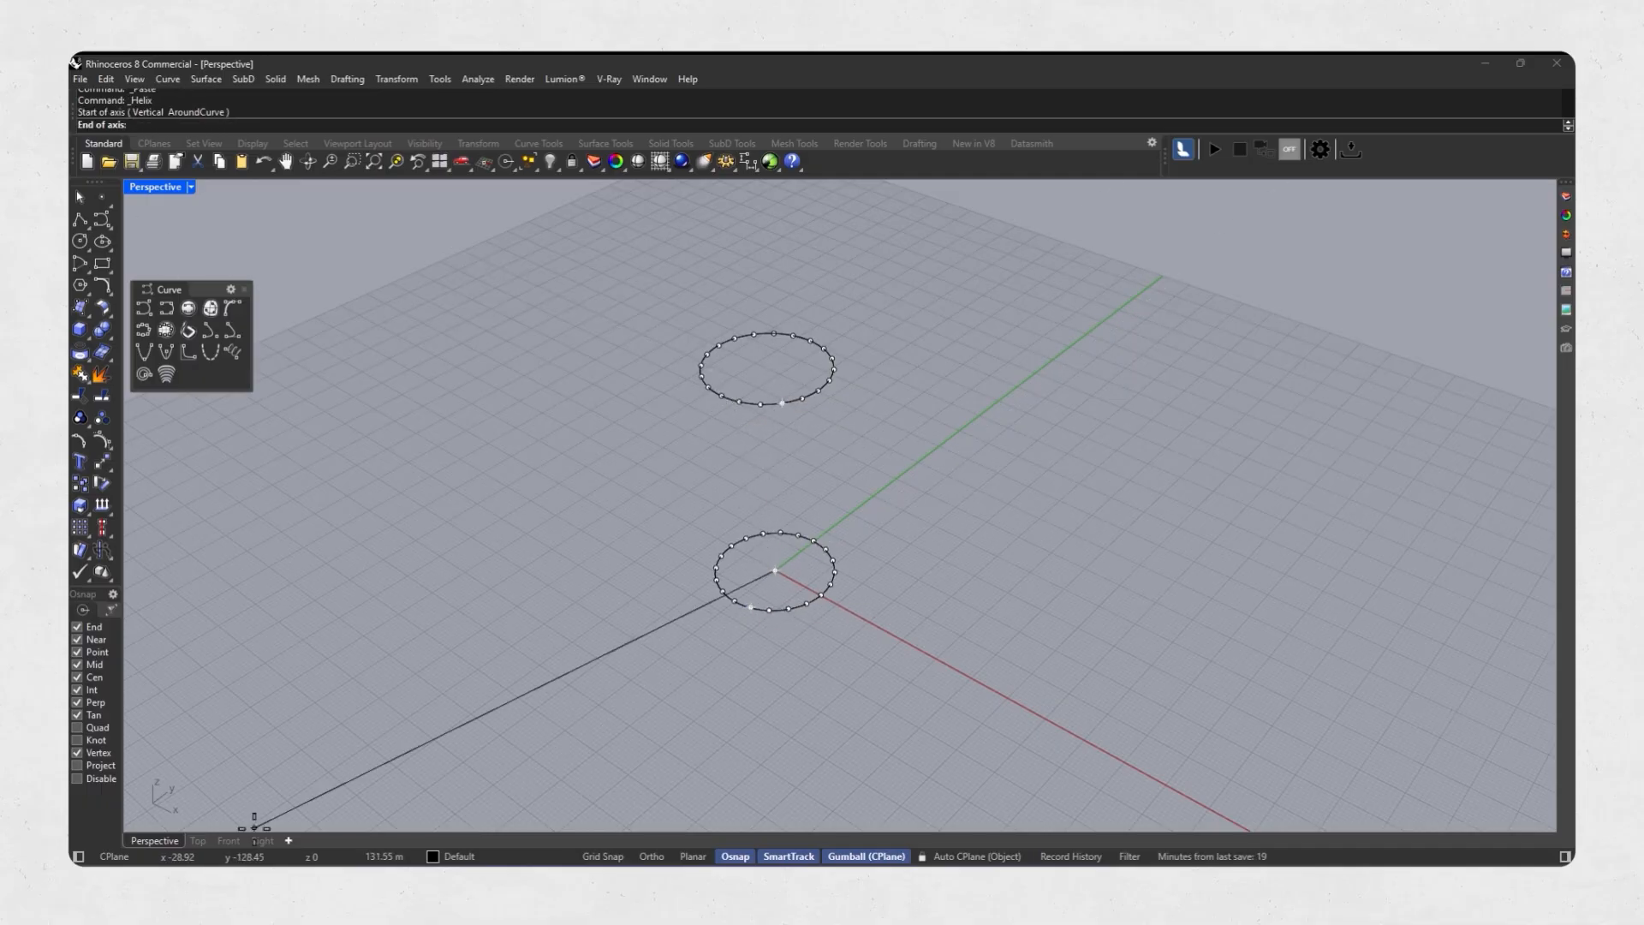
{"action": "scroll", "coordinate": [754, 377], "scroll_direction": "up", "scroll_amount": 3}
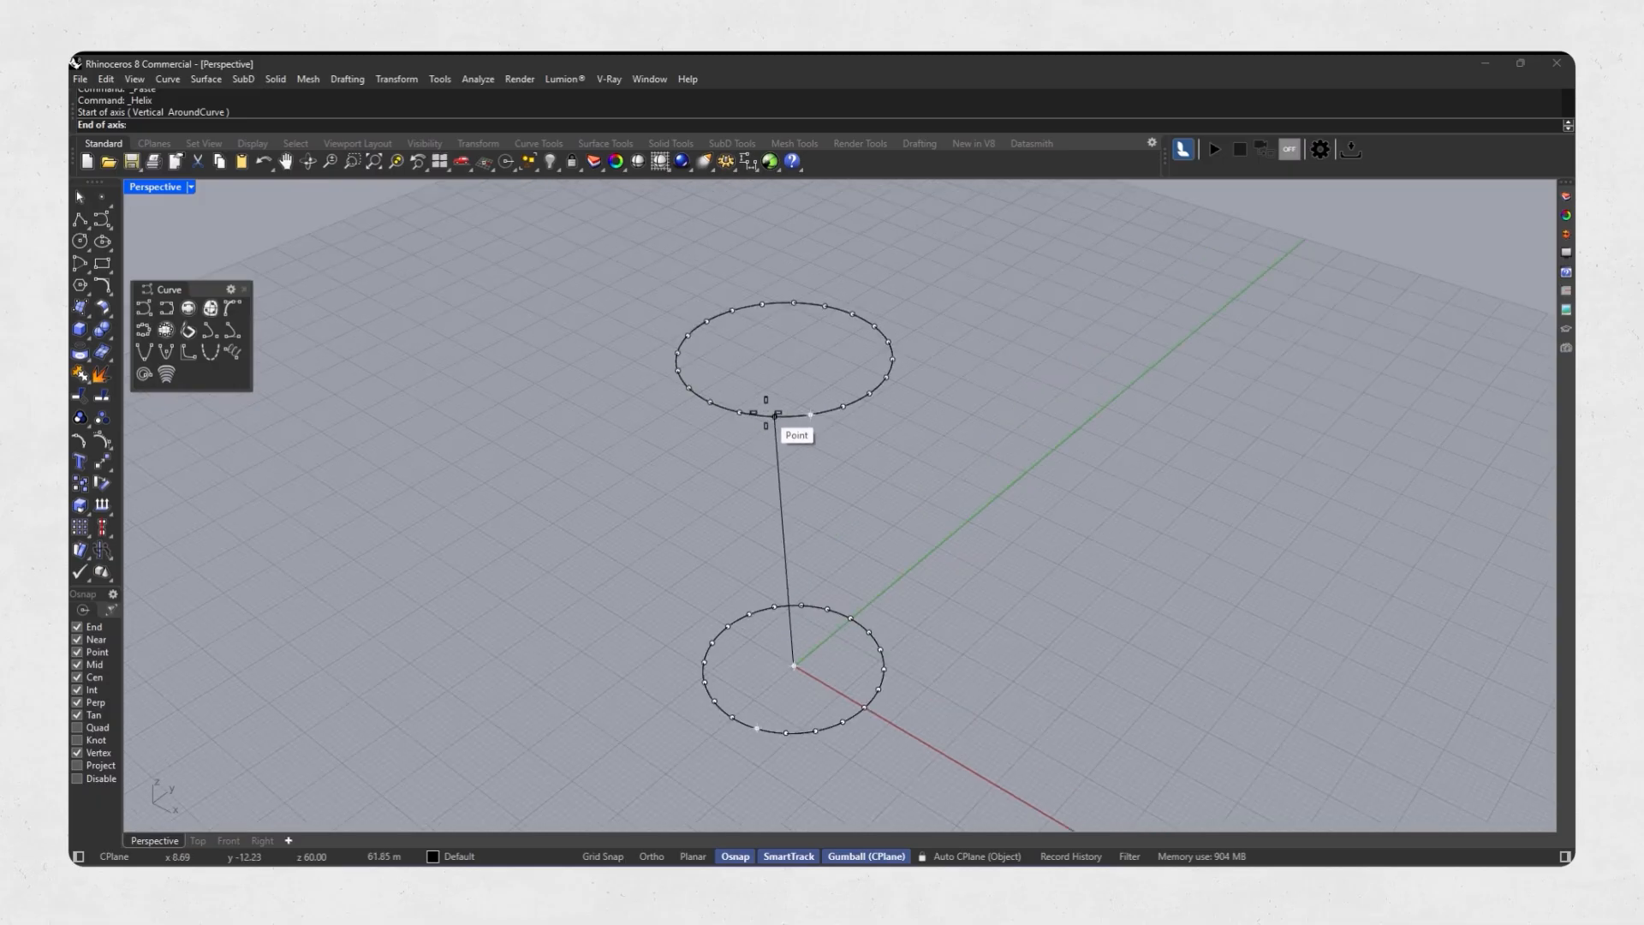
{"action": "left_click", "coordinate": [781, 358]}
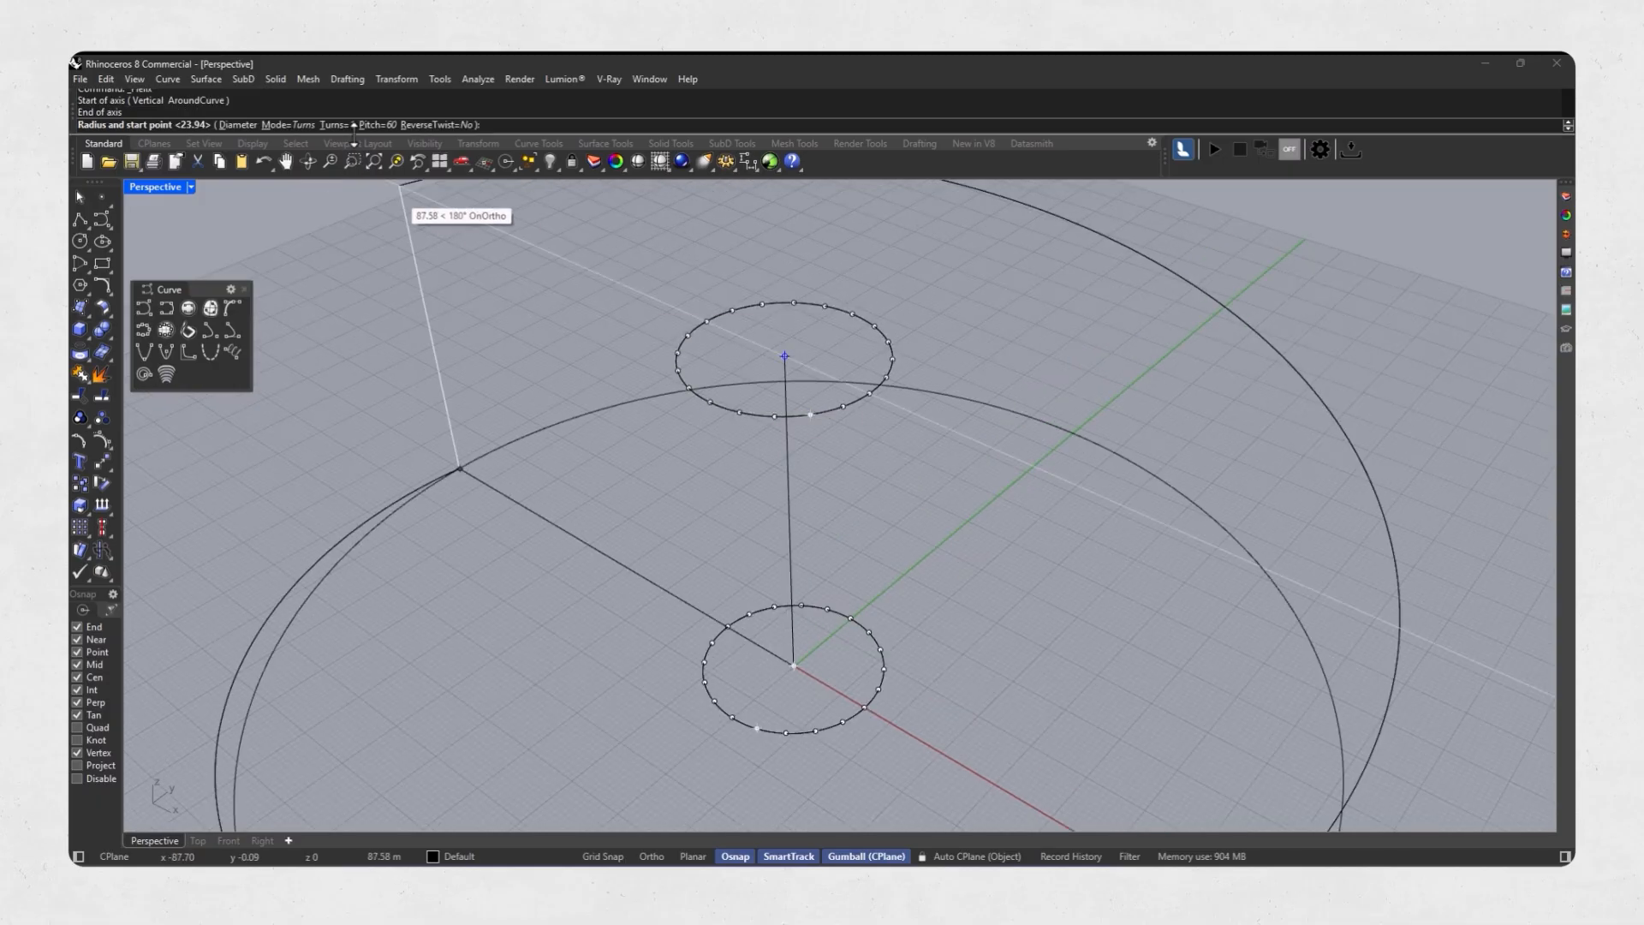
{"action": "left_click", "coordinate": [403, 190]}
{"action": "type", "text": "12"}
{"action": "key", "text": "Return"}
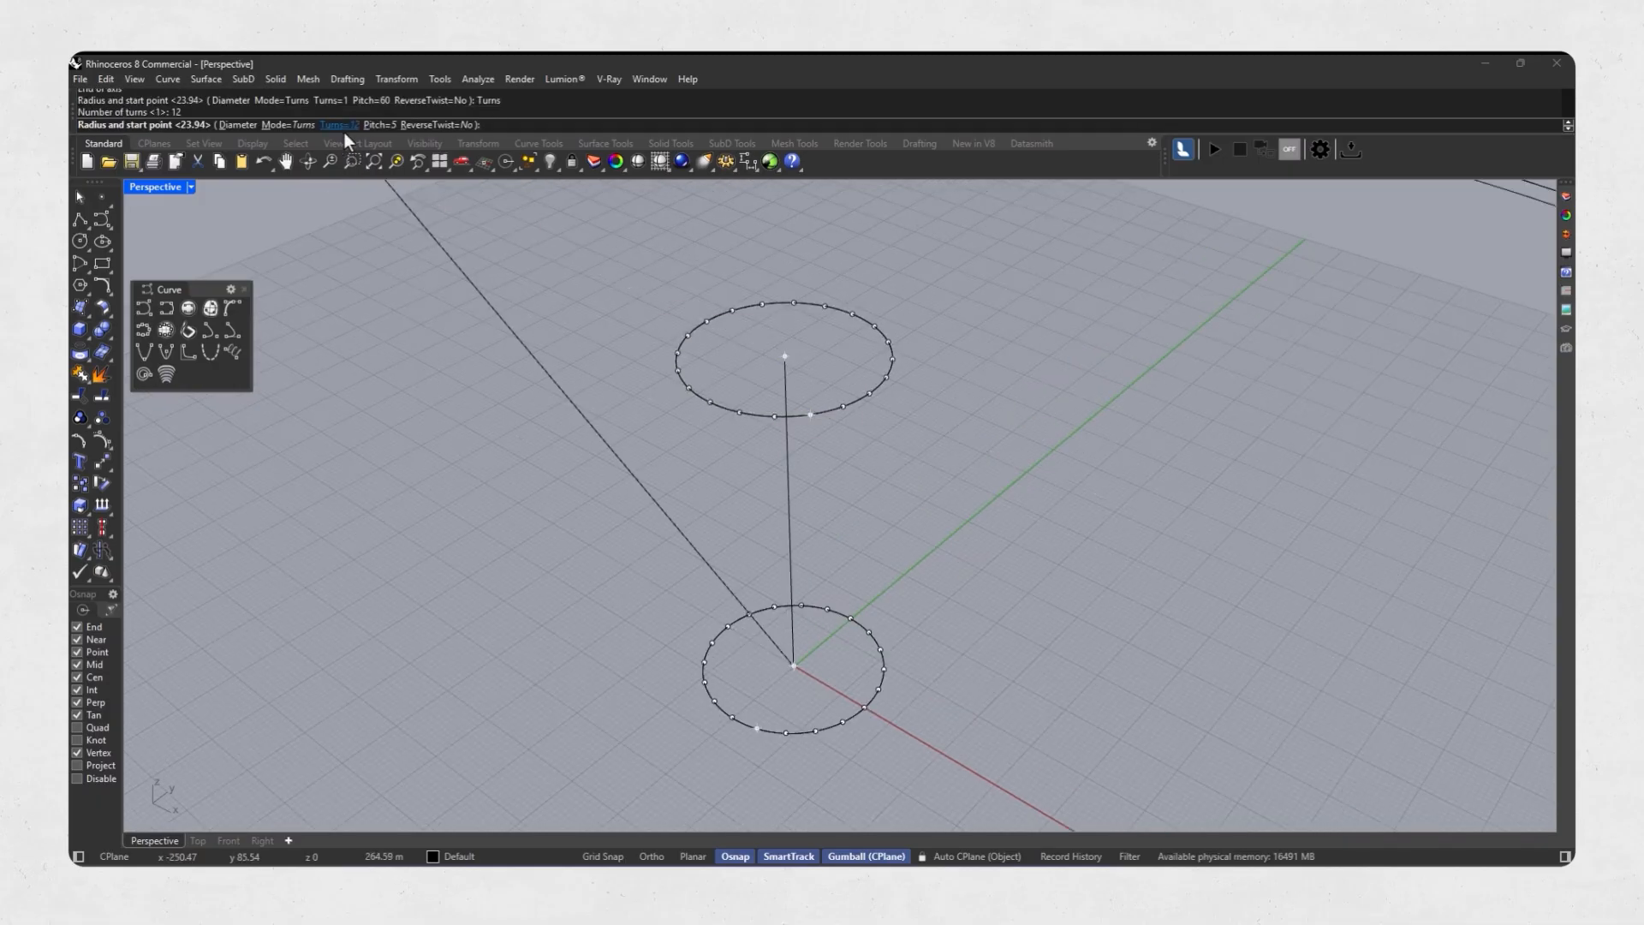
{"action": "left_click", "coordinate": [687, 389]}
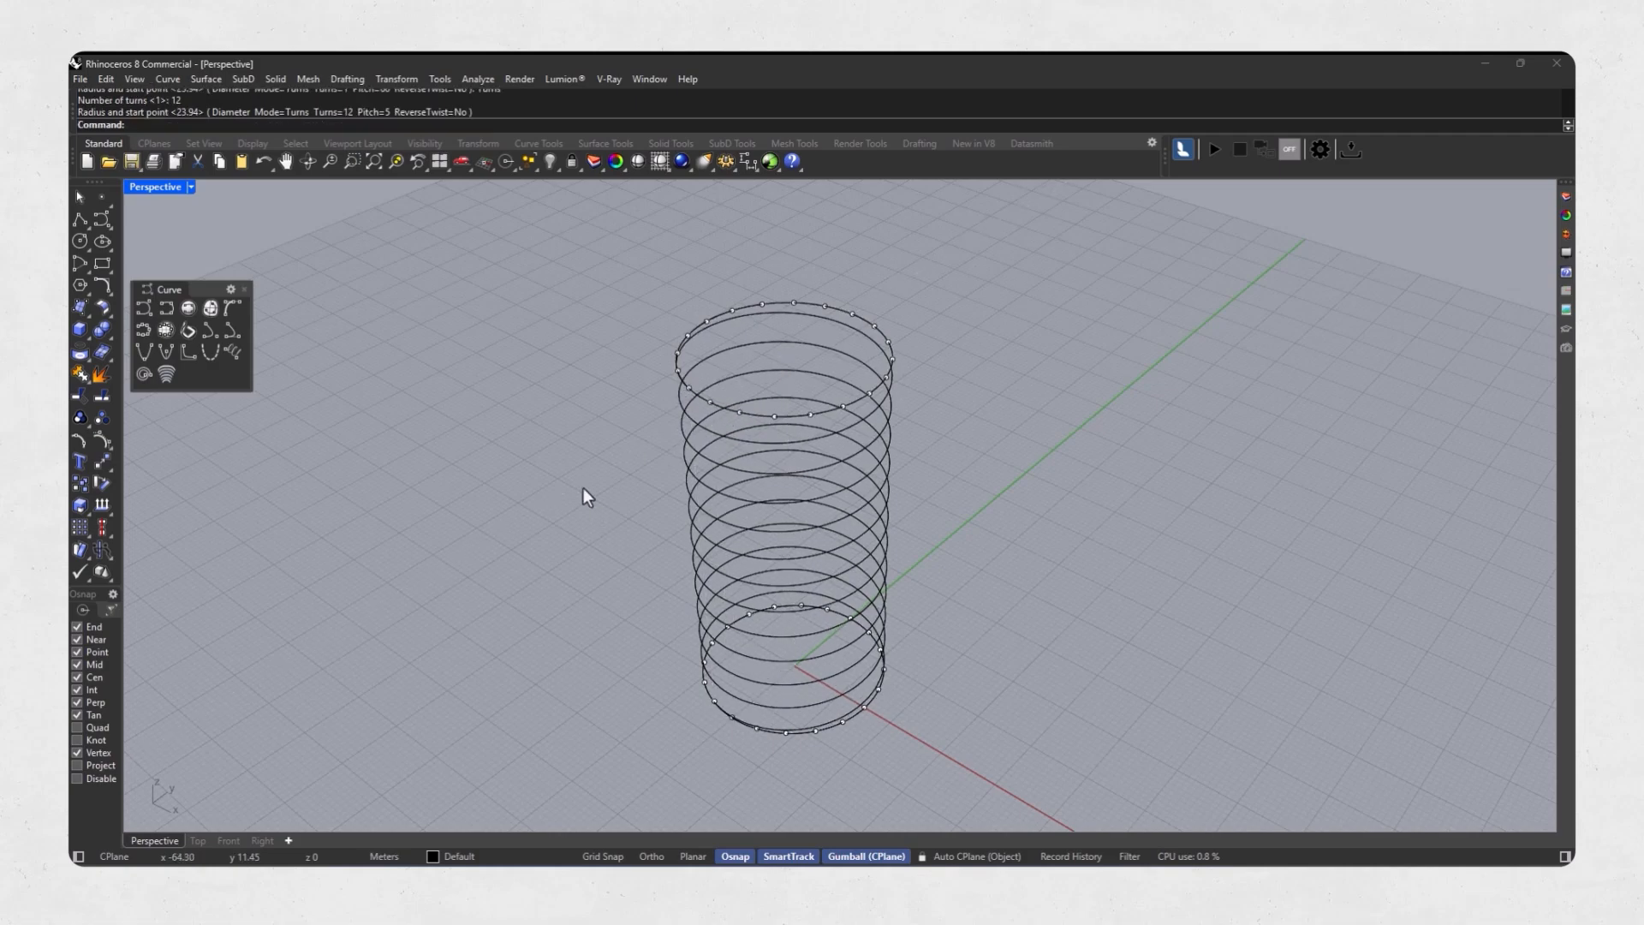
Offset the helix inward by 3 m with the Cap option set to None.
{"action": "right_click_drag", "start_coordinate": [583, 486], "coordinate": [661, 536]}
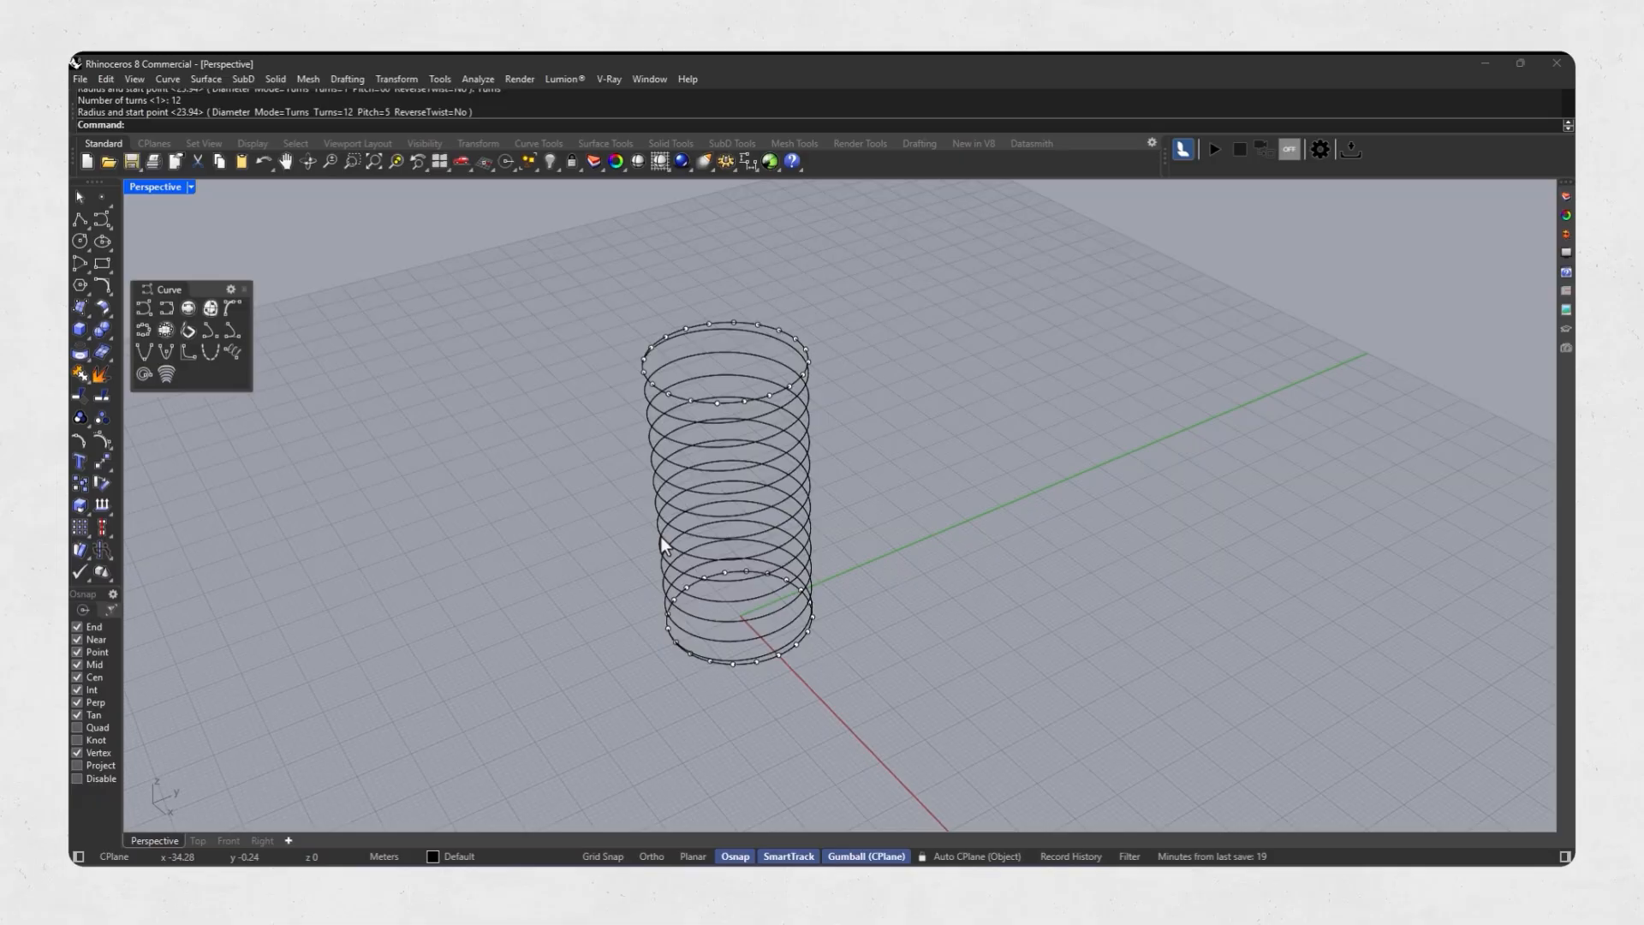
{"action": "left_click", "coordinate": [677, 361]}
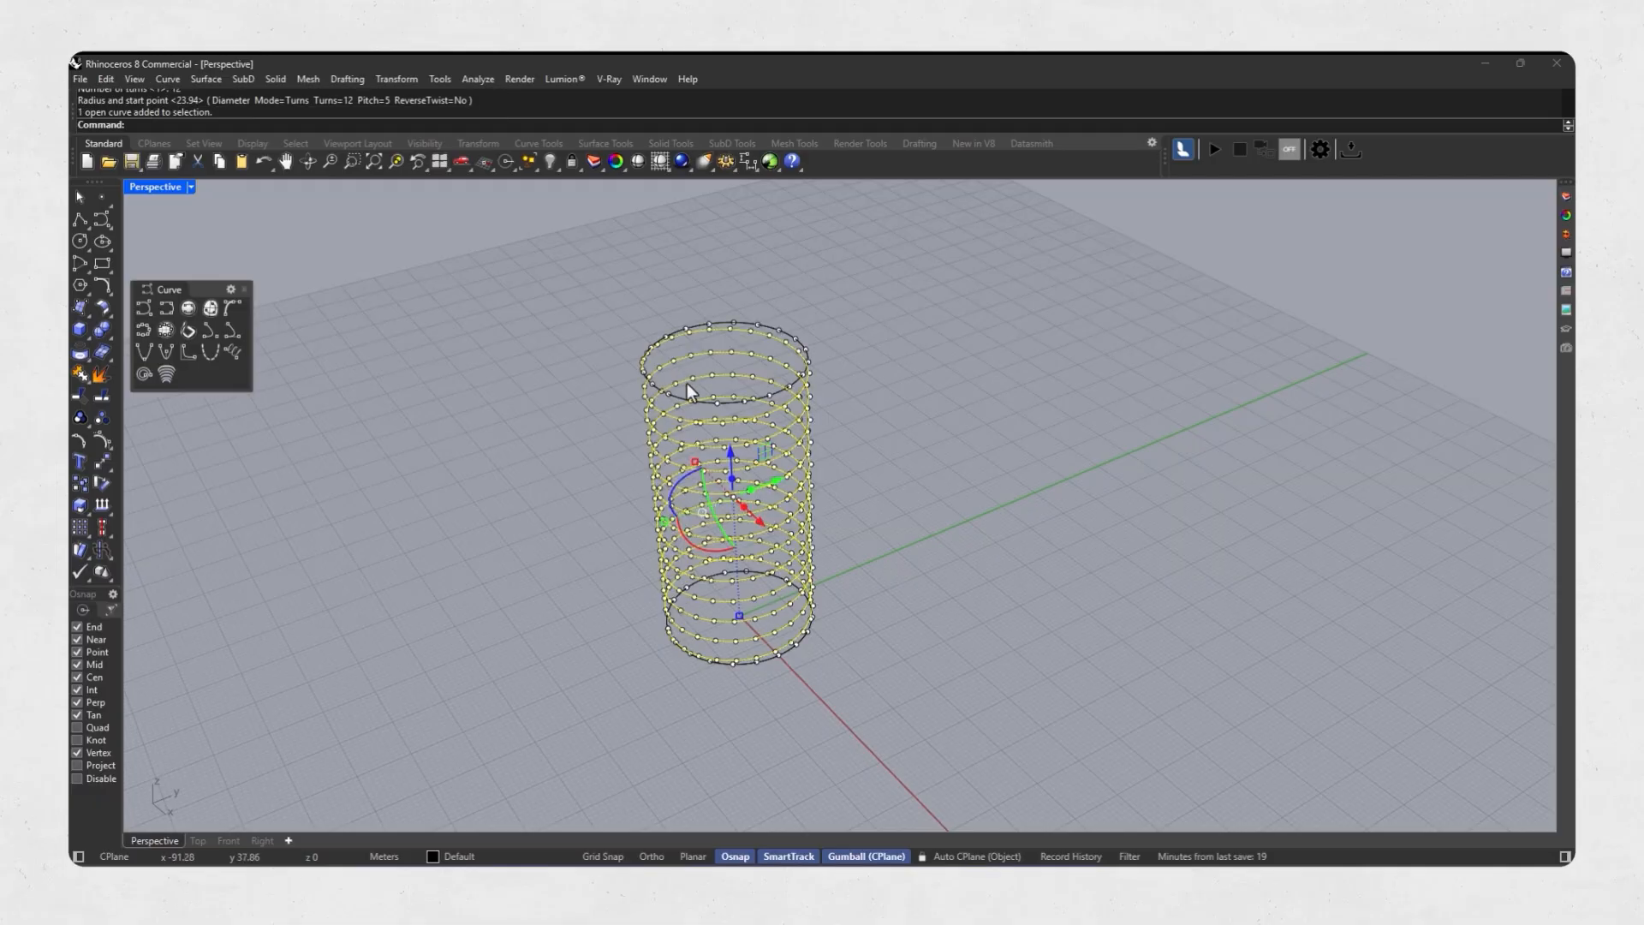
{"action": "type", "text": "Offset"}
{"action": "key", "text": "Return"}
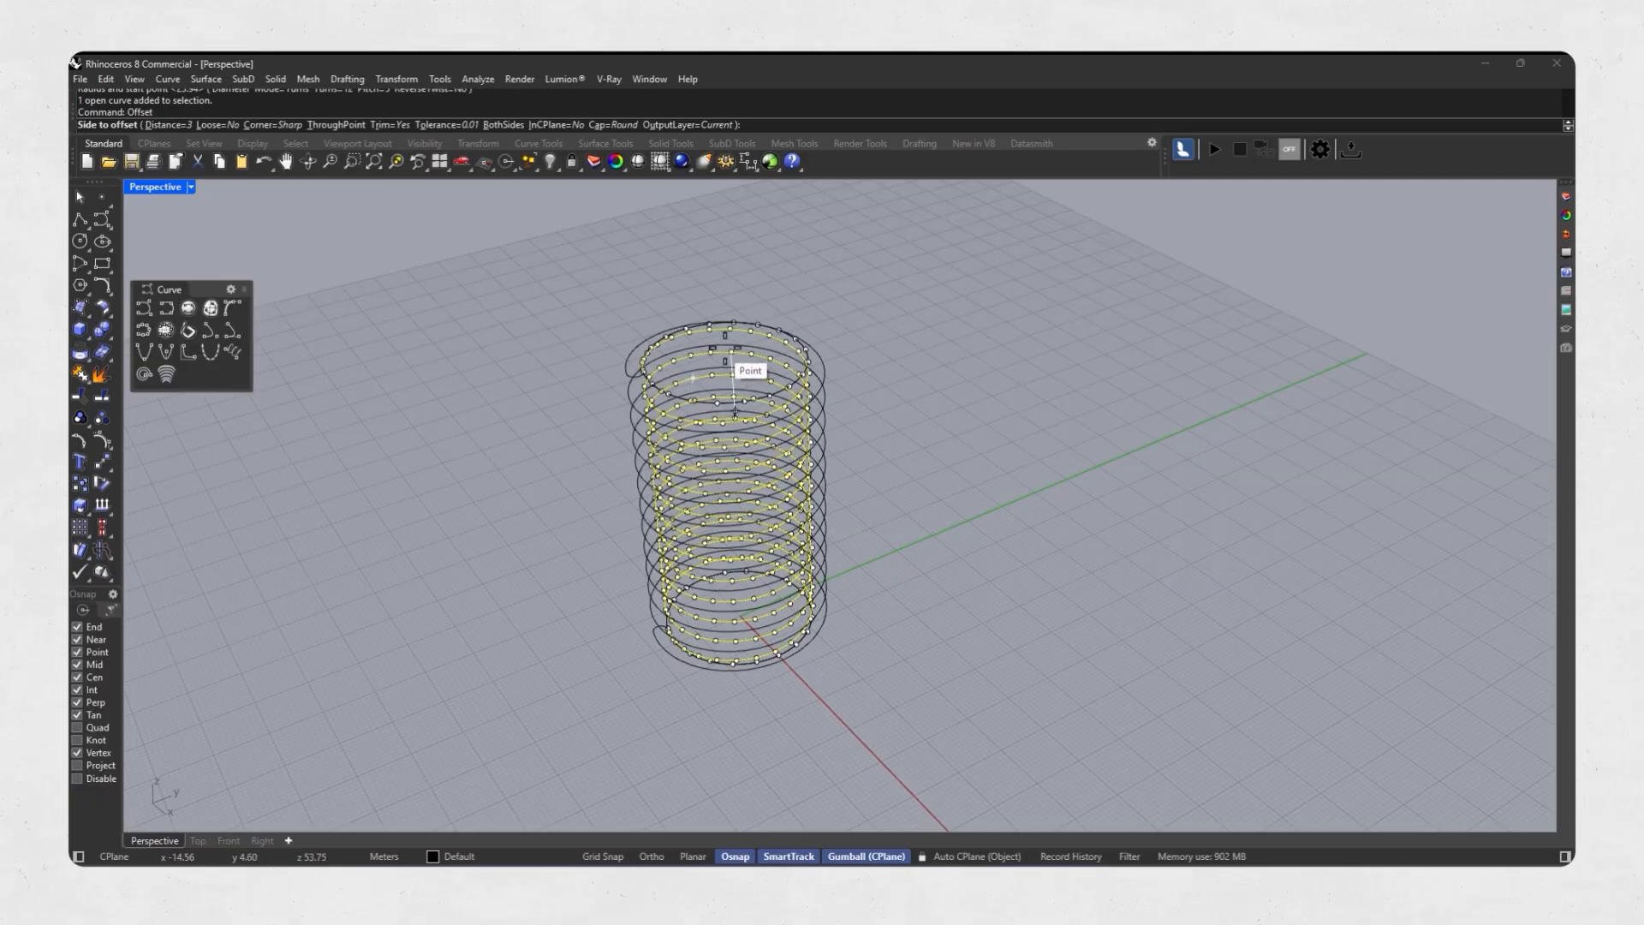
{"action": "scroll", "coordinate": [730, 383], "scroll_direction": "up", "scroll_amount": 4}
{"action": "right_click_drag", "start_coordinate": [731, 382], "coordinate": [688, 418]}
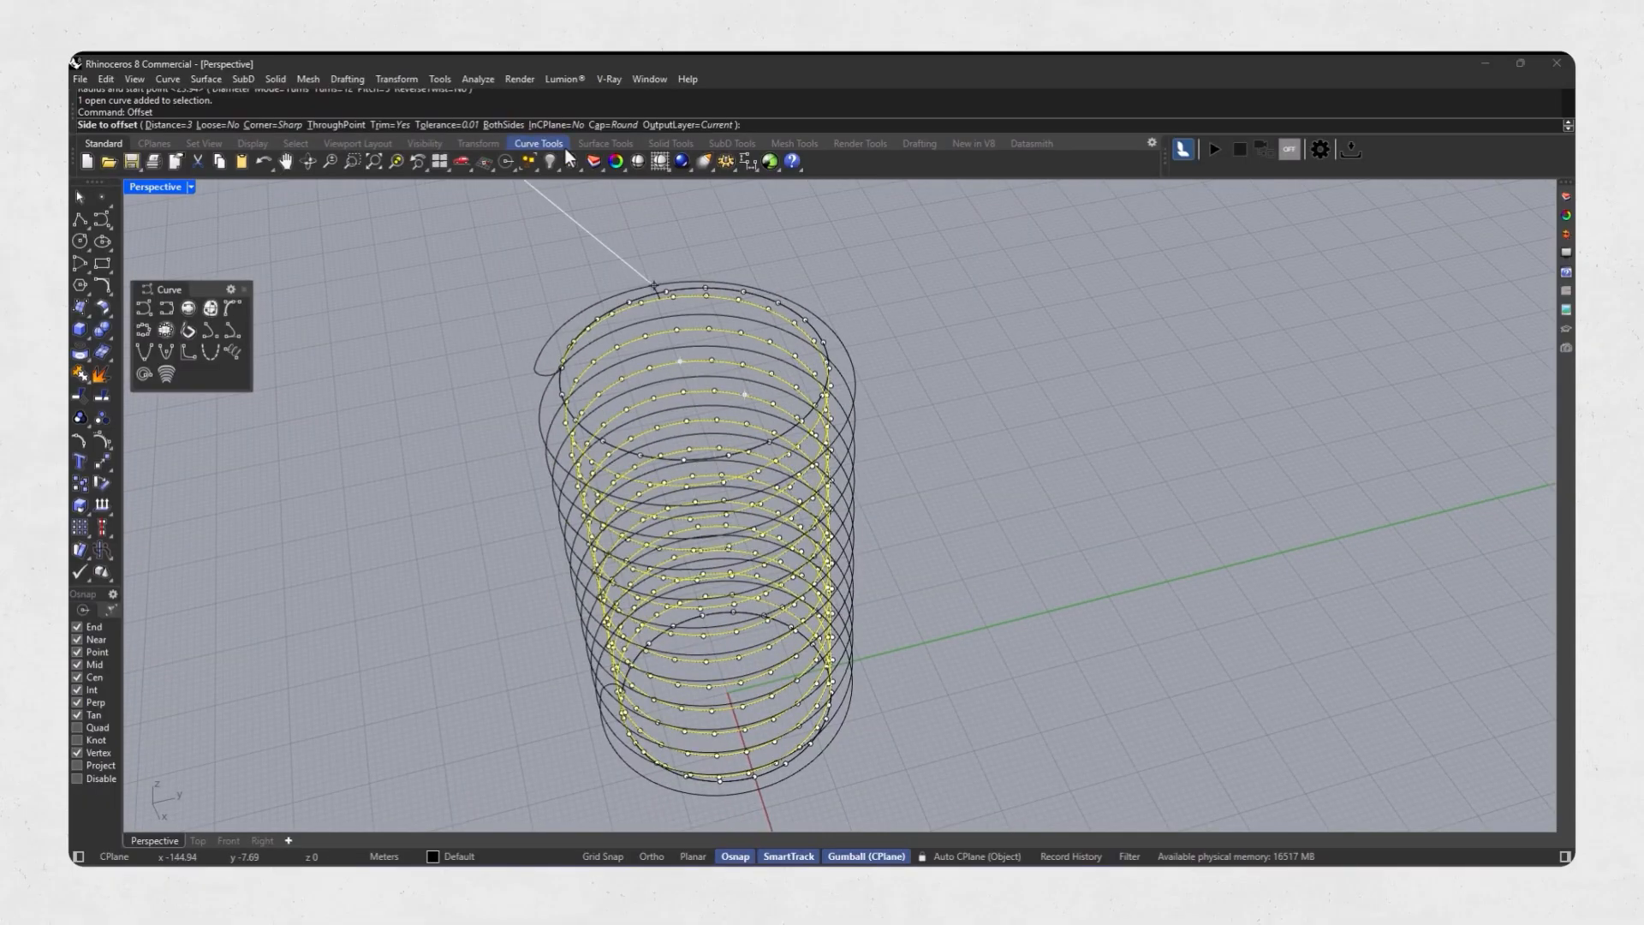
{"action": "left_click", "coordinate": [627, 125]}
{"action": "left_click", "coordinate": [157, 125]}
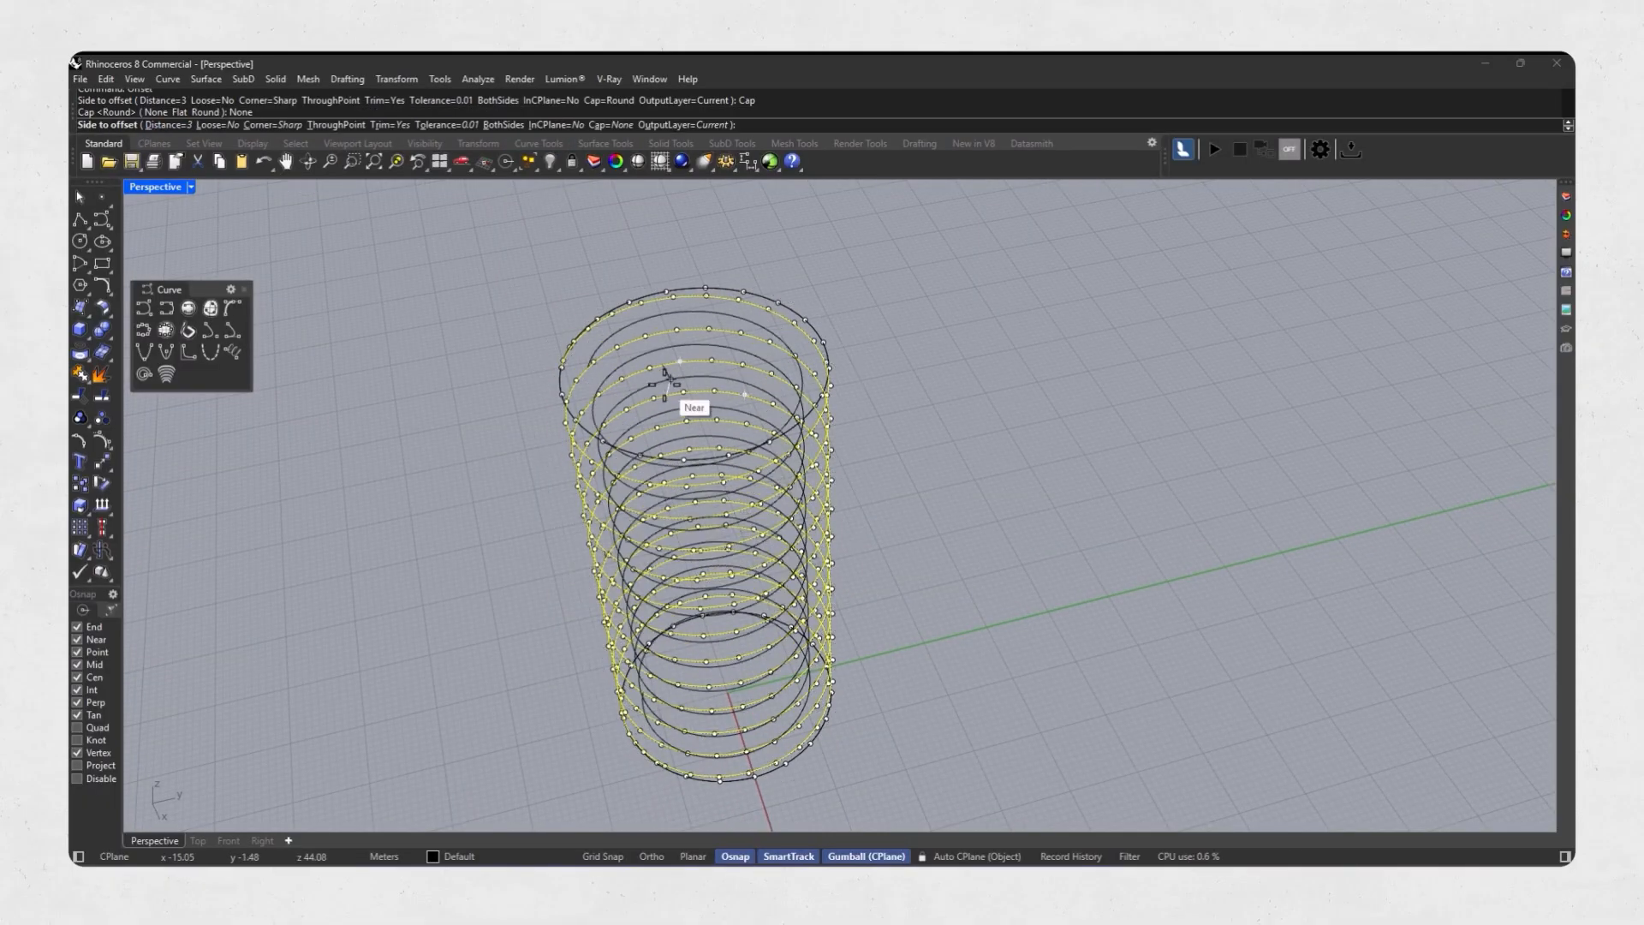
{"action": "left_click", "coordinate": [666, 399]}
Loft between the original and offset helices with Normal style and no simplification.
{"action": "right_click_drag", "start_coordinate": [664, 374], "coordinate": [793, 423]}
{"action": "left_click", "coordinate": [659, 383]}
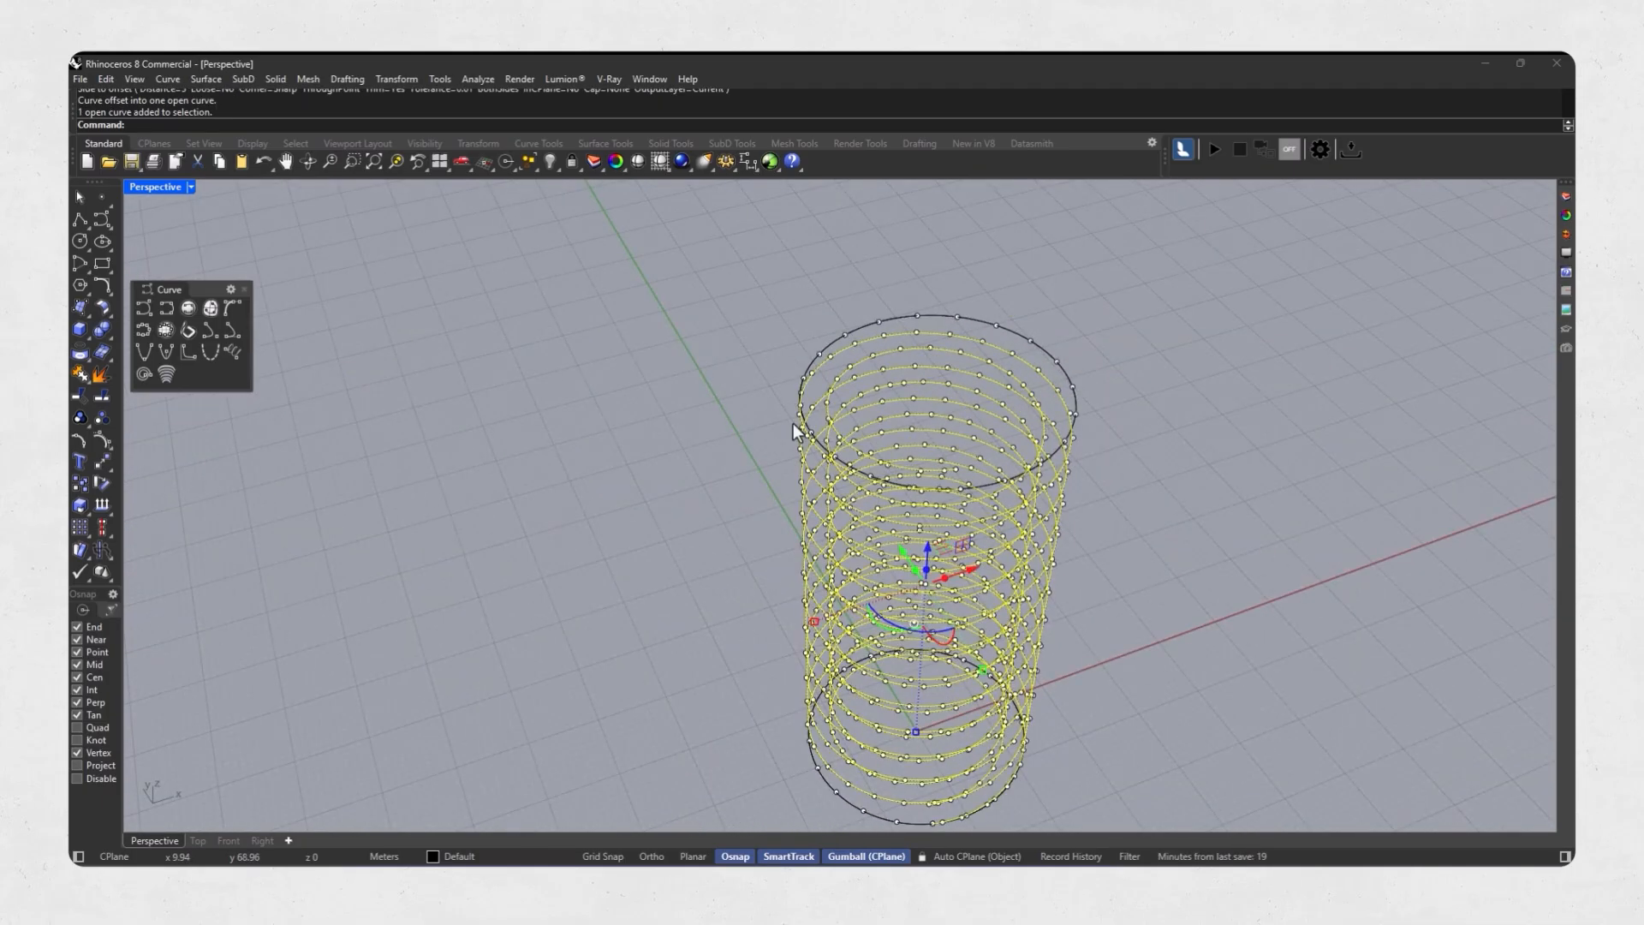
{"action": "key", "text": "Return"}
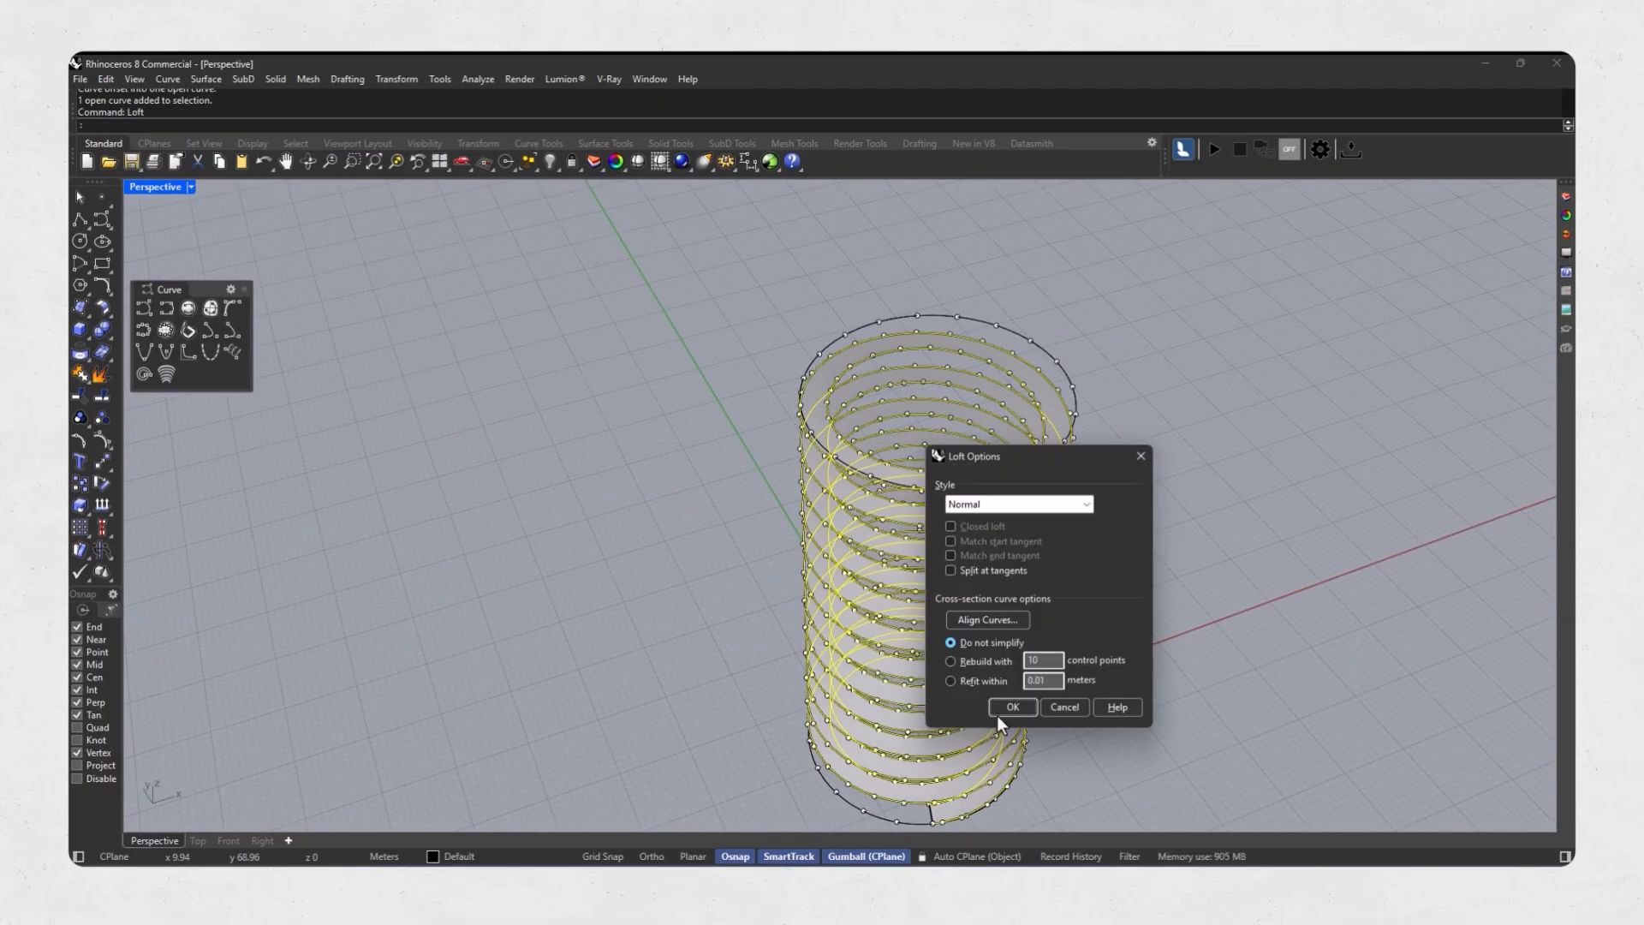
{"action": "left_click", "coordinate": [1005, 707]}
{"action": "right_click_drag", "start_coordinate": [974, 640], "coordinate": [731, 528]}
{"action": "left_click", "coordinate": [949, 448]}
{"action": "middle_click", "coordinate": [949, 448]}
{"action": "left_click", "coordinate": [957, 456]}
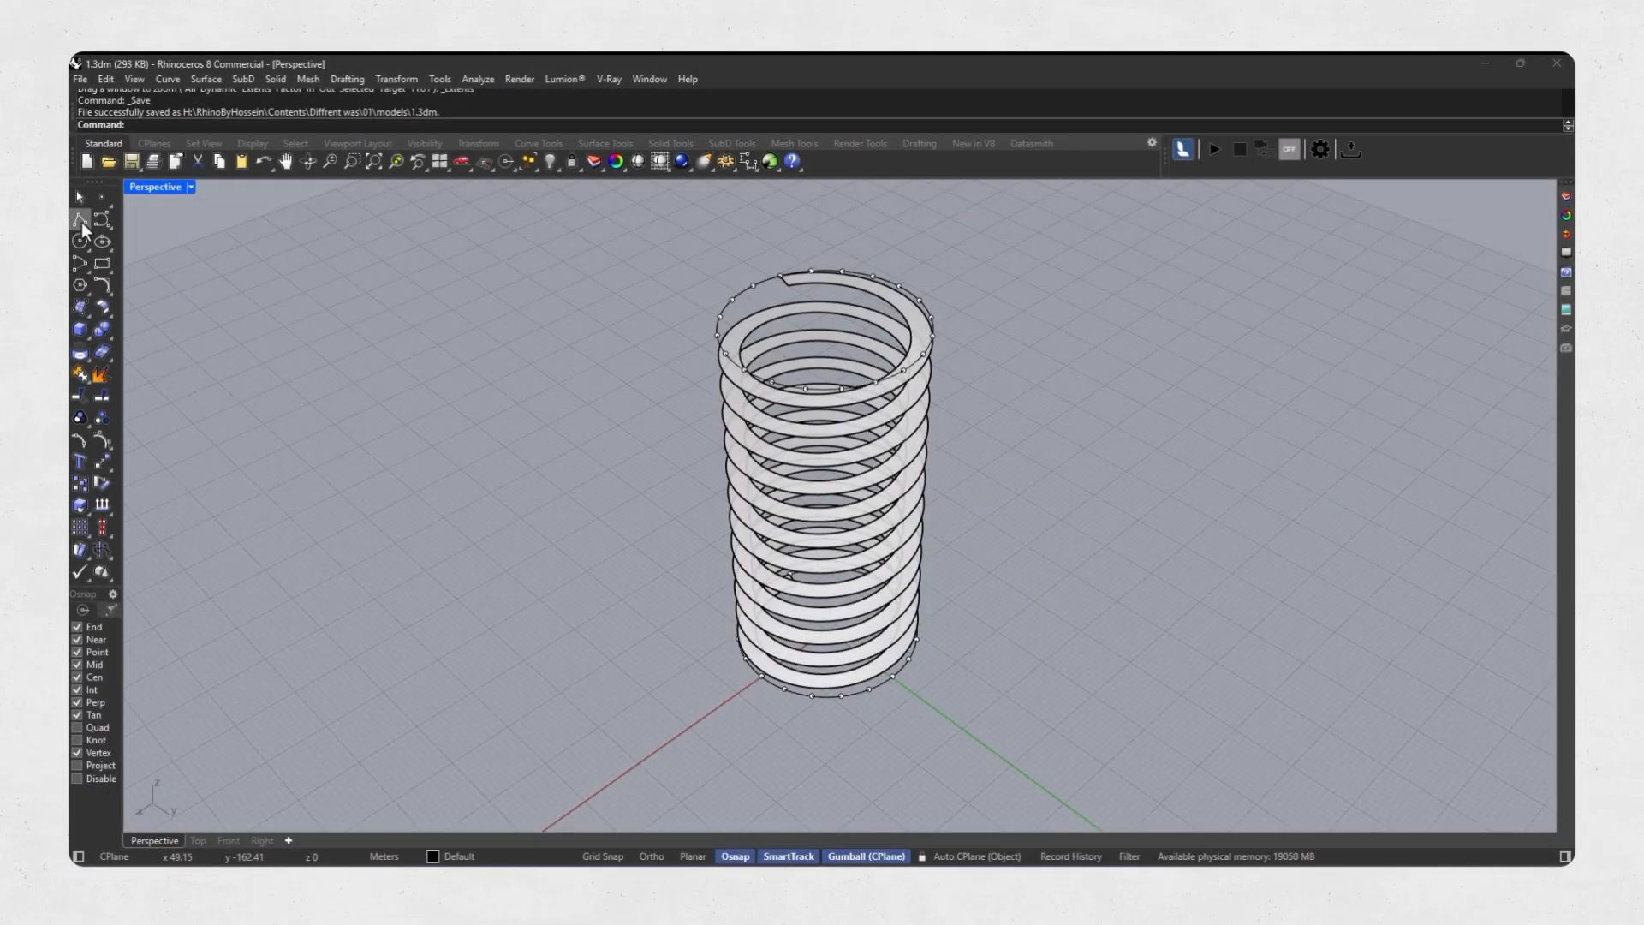
Draw an inverted-V polyline from a lower-circle division point up to an upper-circle point and down to the second lower point along.
{"action": "left_click", "coordinate": [80, 220]}
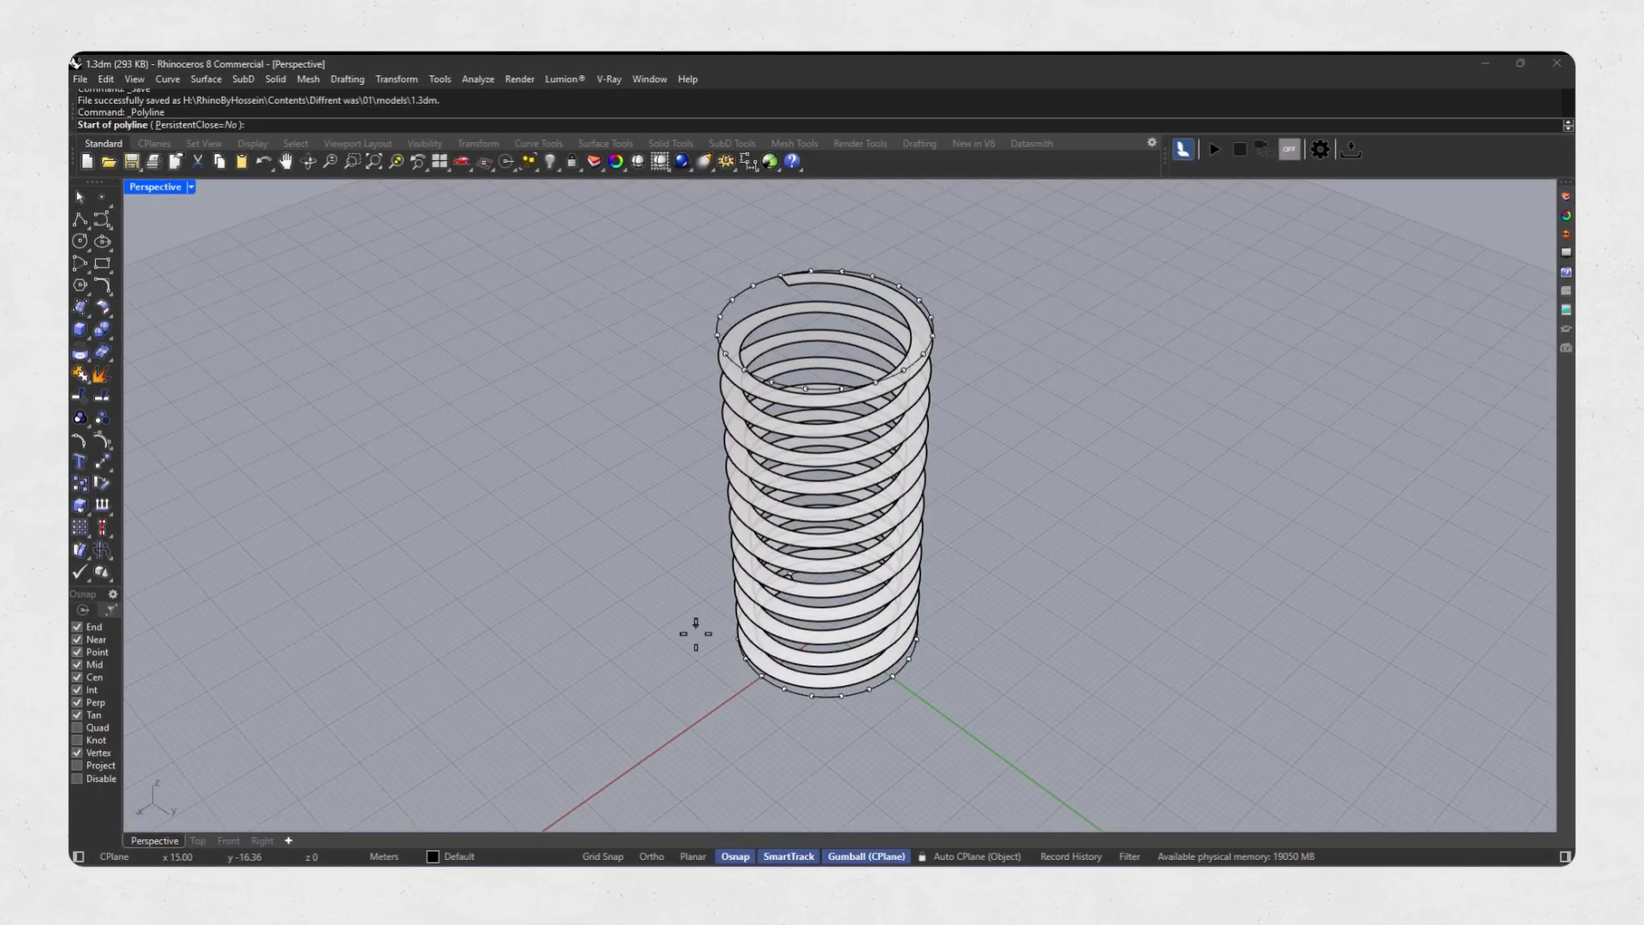
{"action": "scroll", "coordinate": [753, 677], "scroll_direction": "up", "scroll_amount": 3}
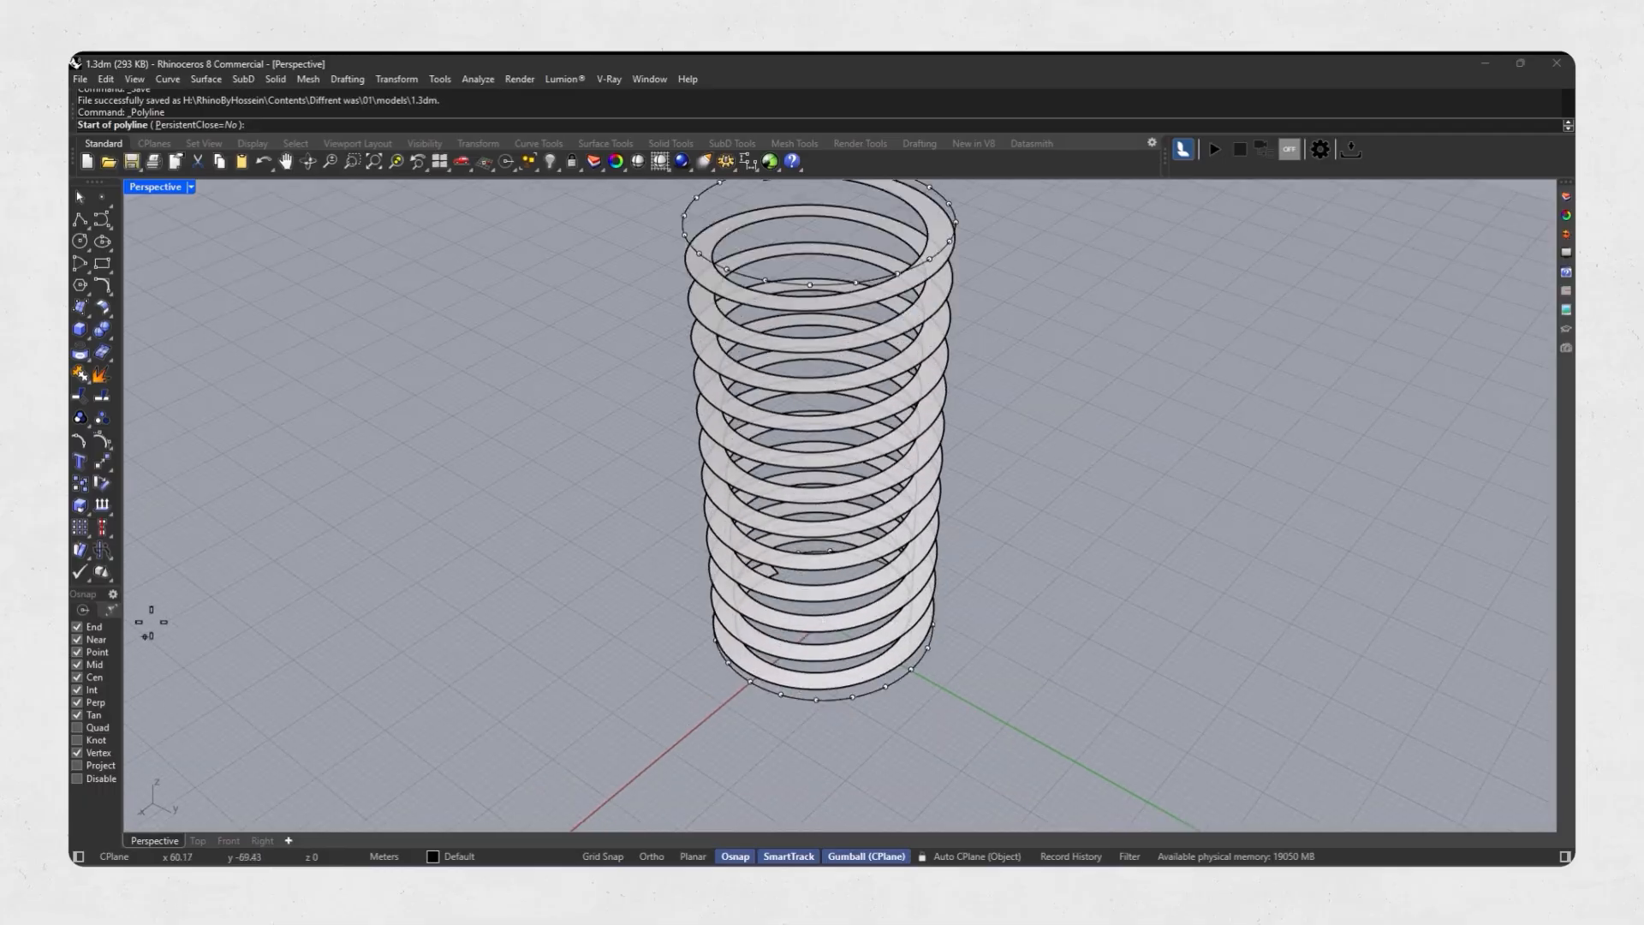
{"action": "left_click", "coordinate": [77, 677]}
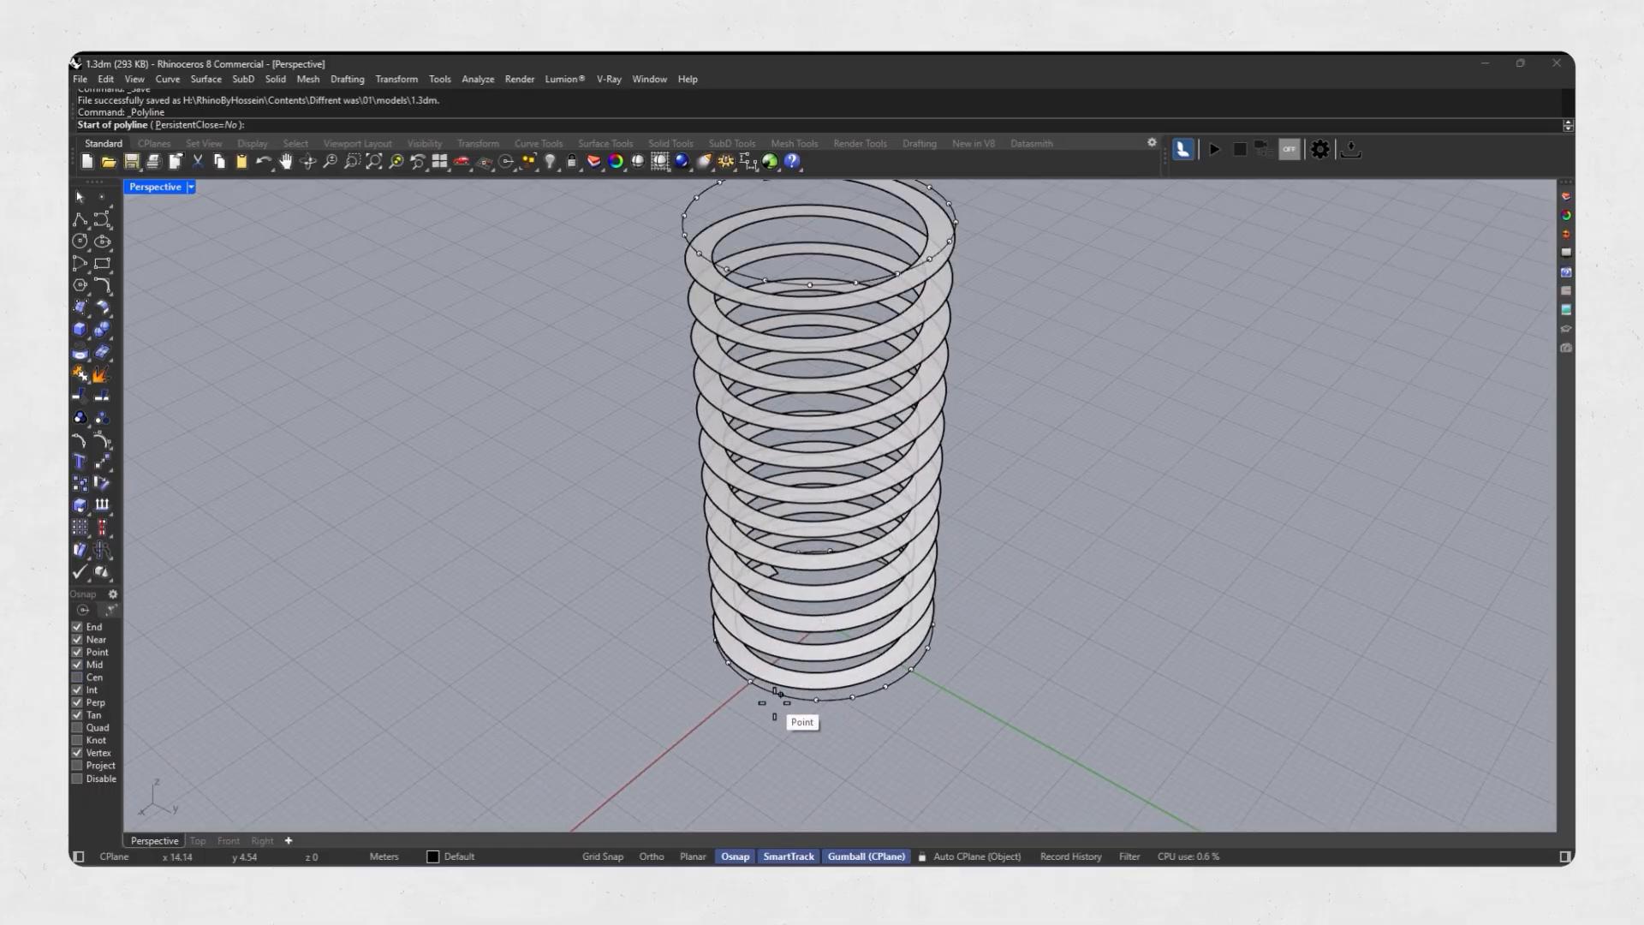
{"action": "scroll", "coordinate": [778, 715], "scroll_direction": "down", "scroll_amount": 2}
{"action": "right_click_drag", "start_coordinate": [808, 648], "coordinate": [791, 682]}
{"action": "scroll", "coordinate": [791, 682], "scroll_direction": "up", "scroll_amount": 2}
{"action": "left_click", "coordinate": [773, 683]}
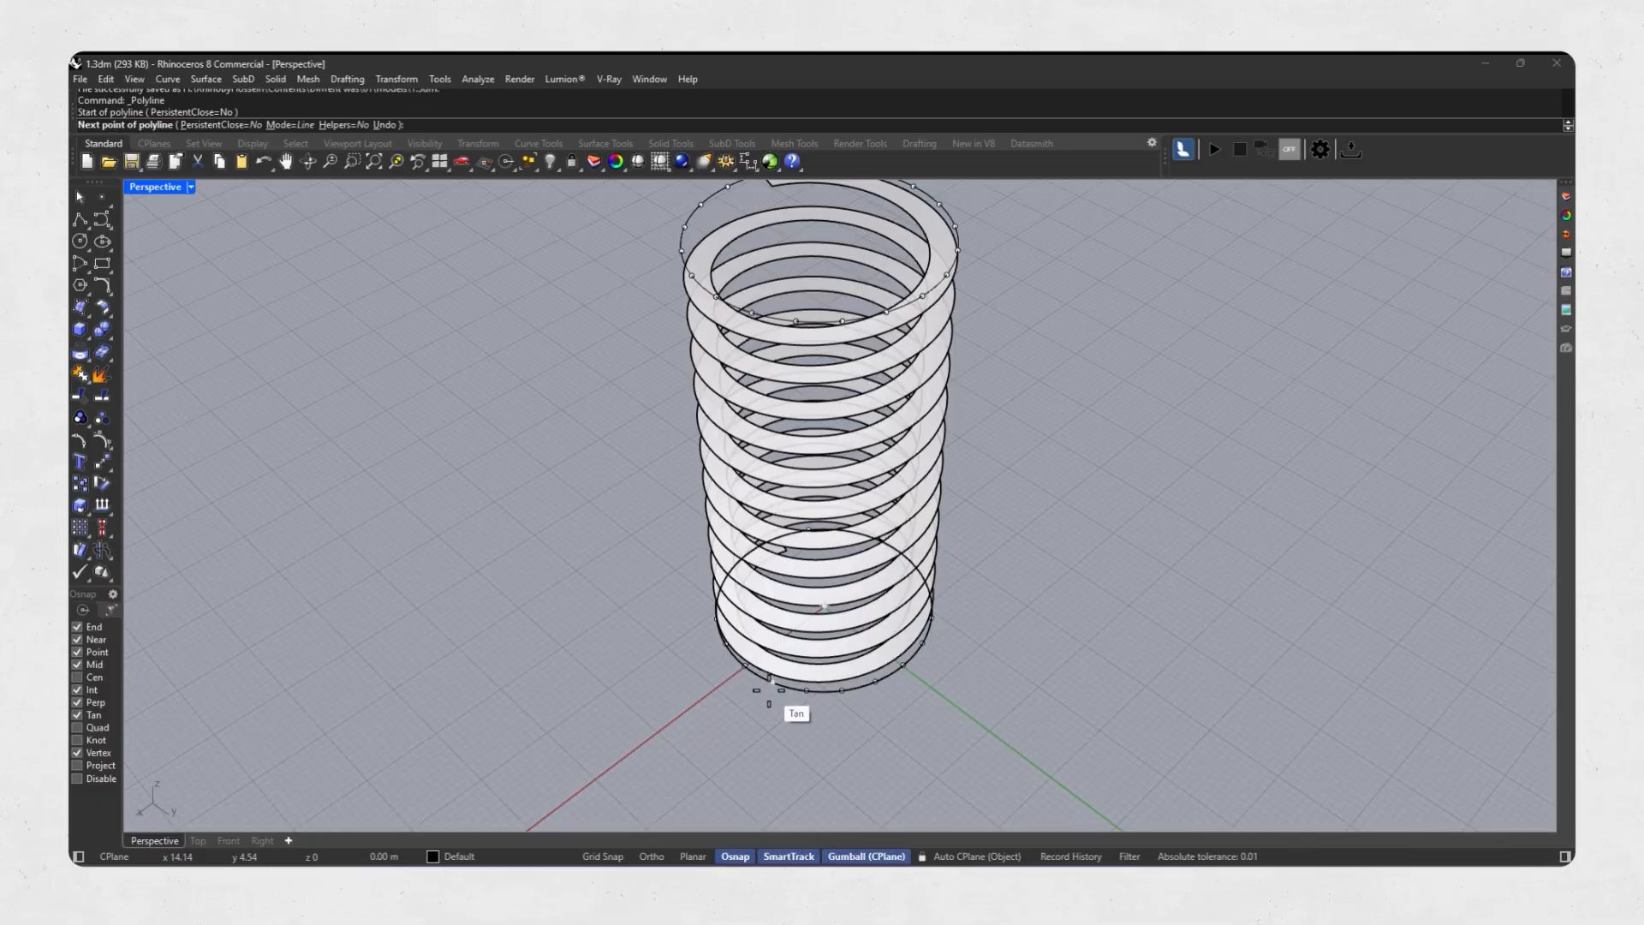
{"action": "left_click", "coordinate": [795, 320]}
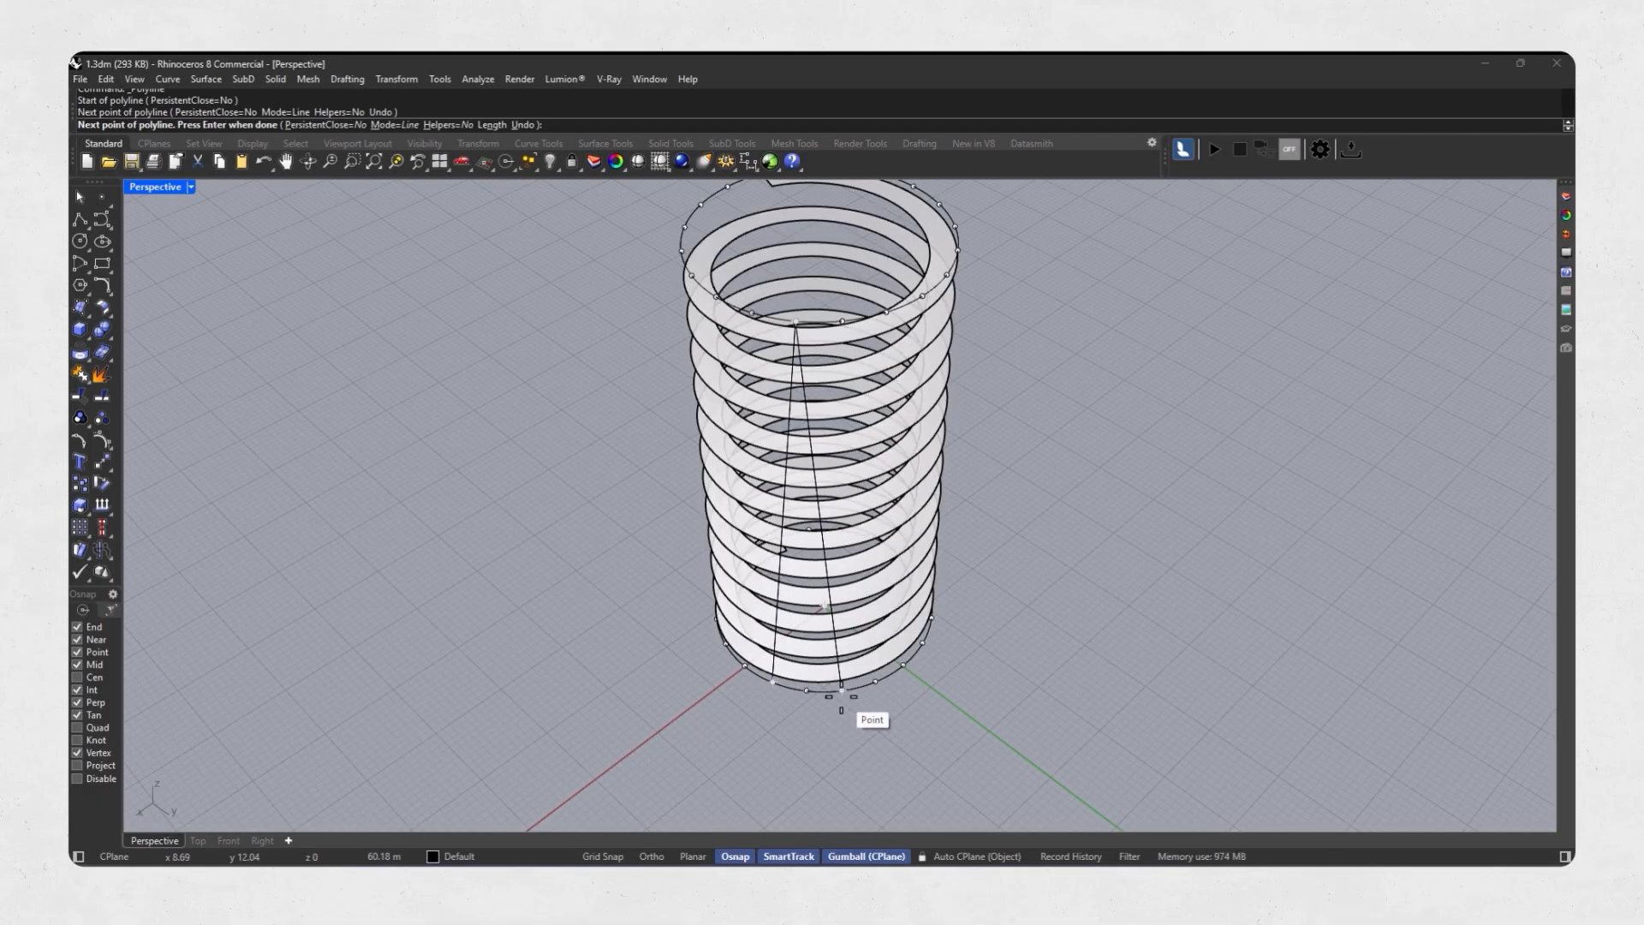
{"action": "left_click", "coordinate": [841, 692]}
{"action": "key", "text": "Return"}
Polar-array the inverted-V polyline around the lower circle's centre with 20 items over the full 360 degrees.
{"action": "left_click", "coordinate": [834, 650]}
{"action": "scroll", "coordinate": [834, 650], "scroll_direction": "up", "scroll_amount": 5}
{"action": "scroll", "coordinate": [834, 650], "scroll_direction": "down", "scroll_amount": 3}
{"action": "right_click_drag", "start_coordinate": [834, 650], "coordinate": [801, 631]}
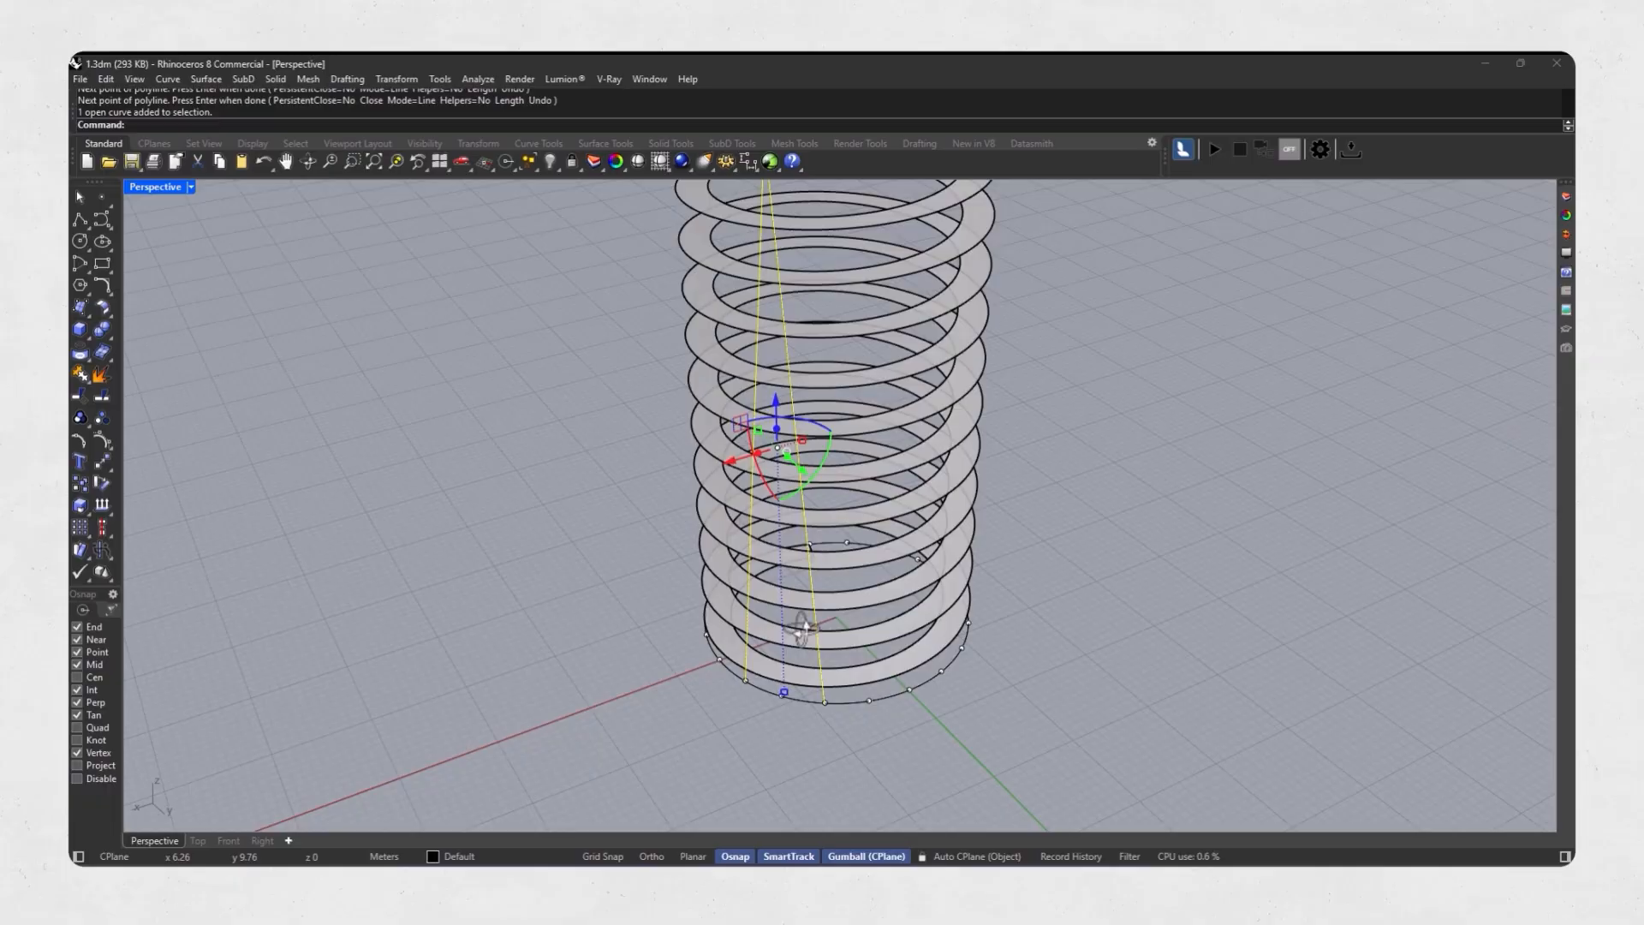
{"action": "left_click", "coordinate": [90, 531]}
{"action": "left_click", "coordinate": [132, 548]}
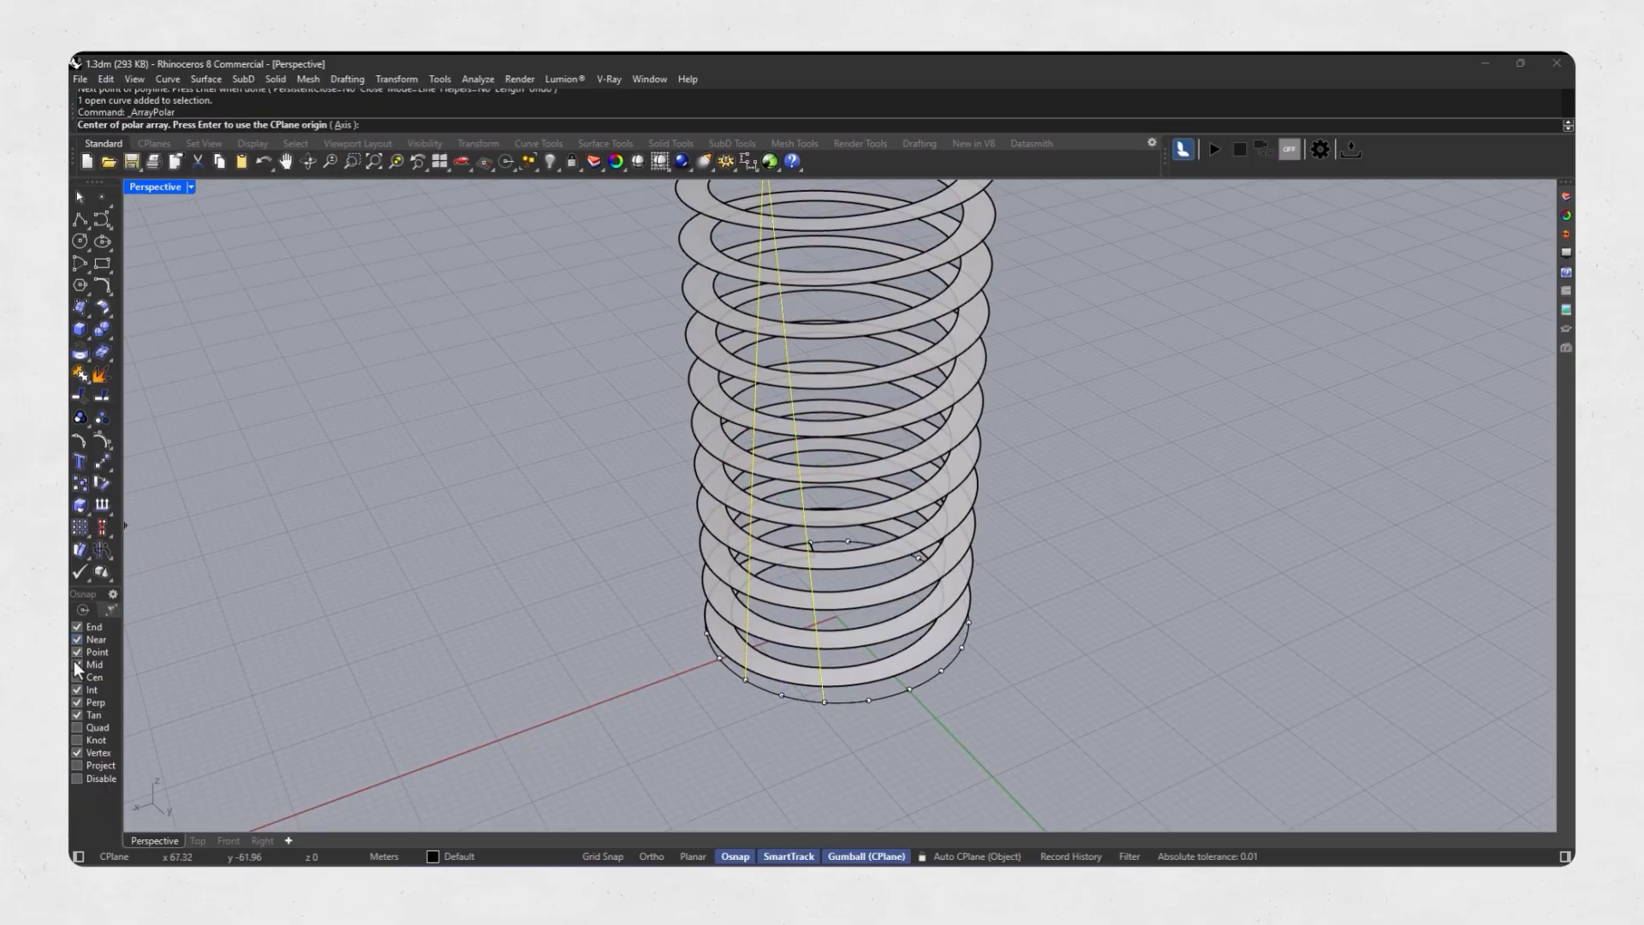
{"action": "left_click", "coordinate": [845, 698]}
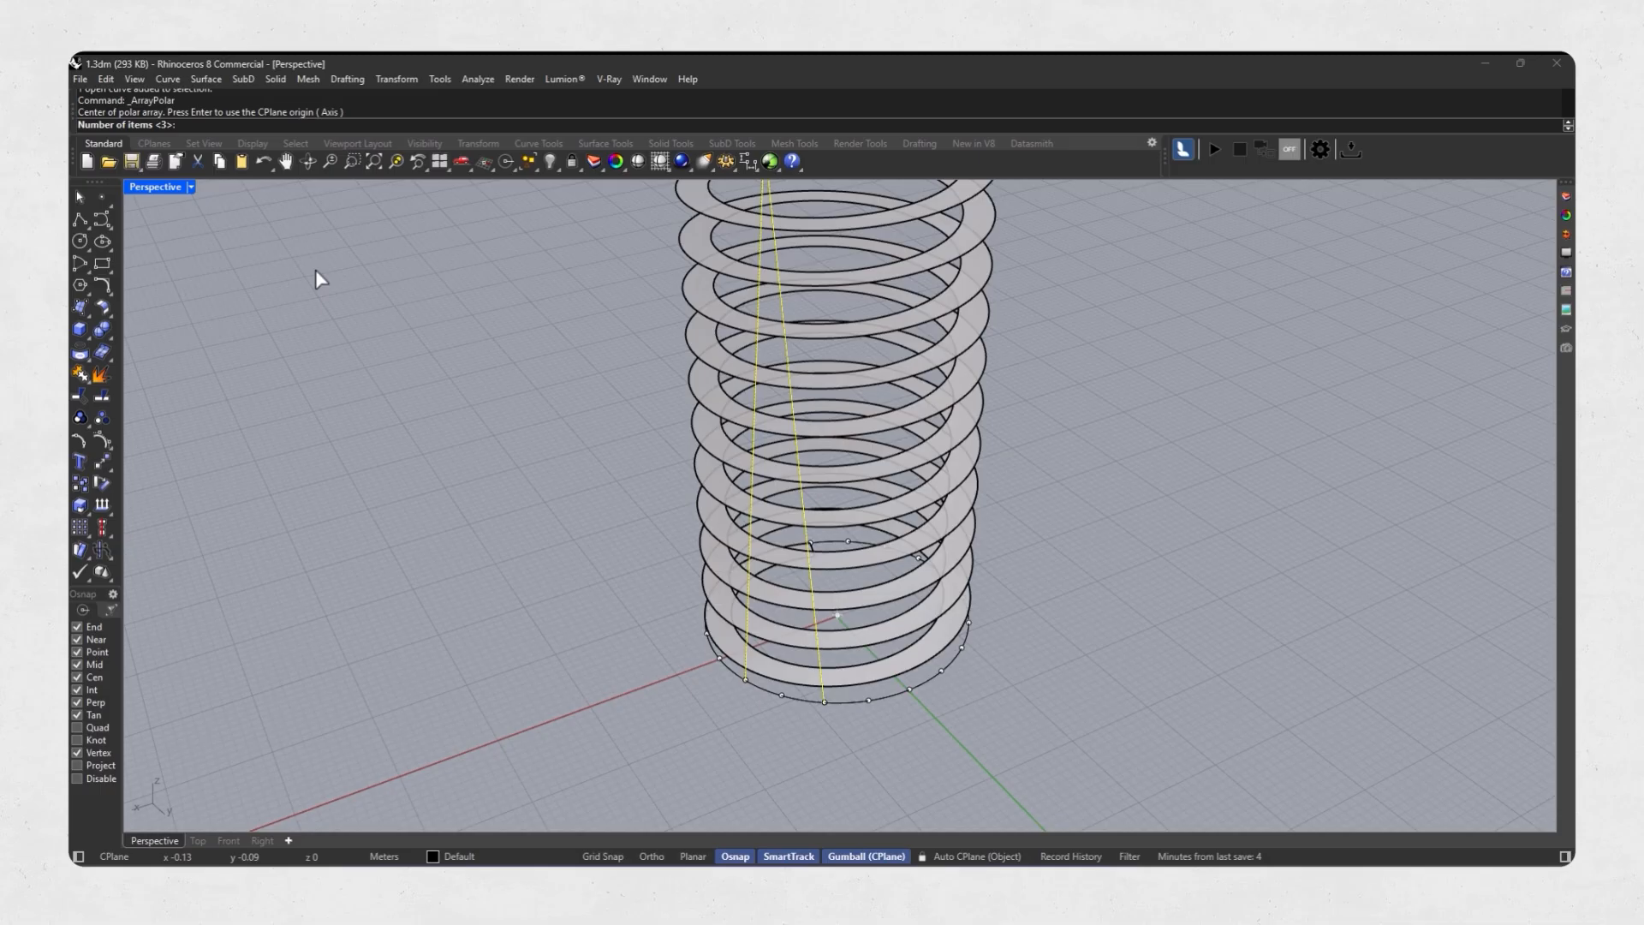
{"action": "type", "text": "20"}
{"action": "key", "text": "Return"}
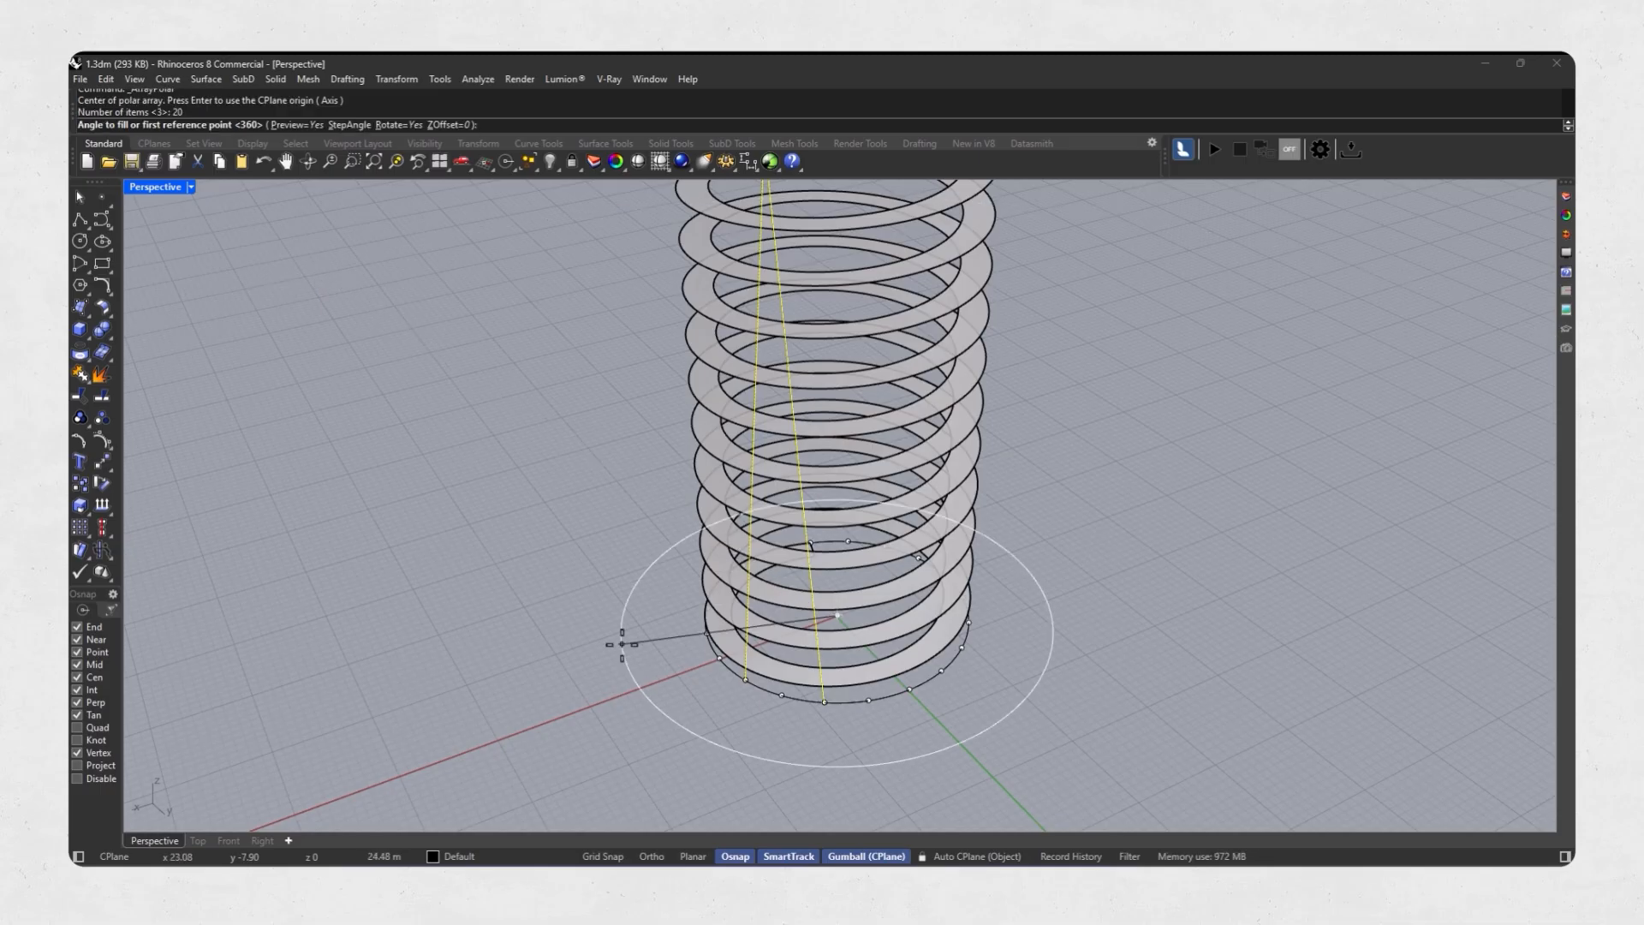
{"action": "key", "text": "Return"}
{"action": "scroll", "coordinate": [717, 694], "scroll_direction": "down", "scroll_amount": 4}
{"action": "key", "text": "Return"}
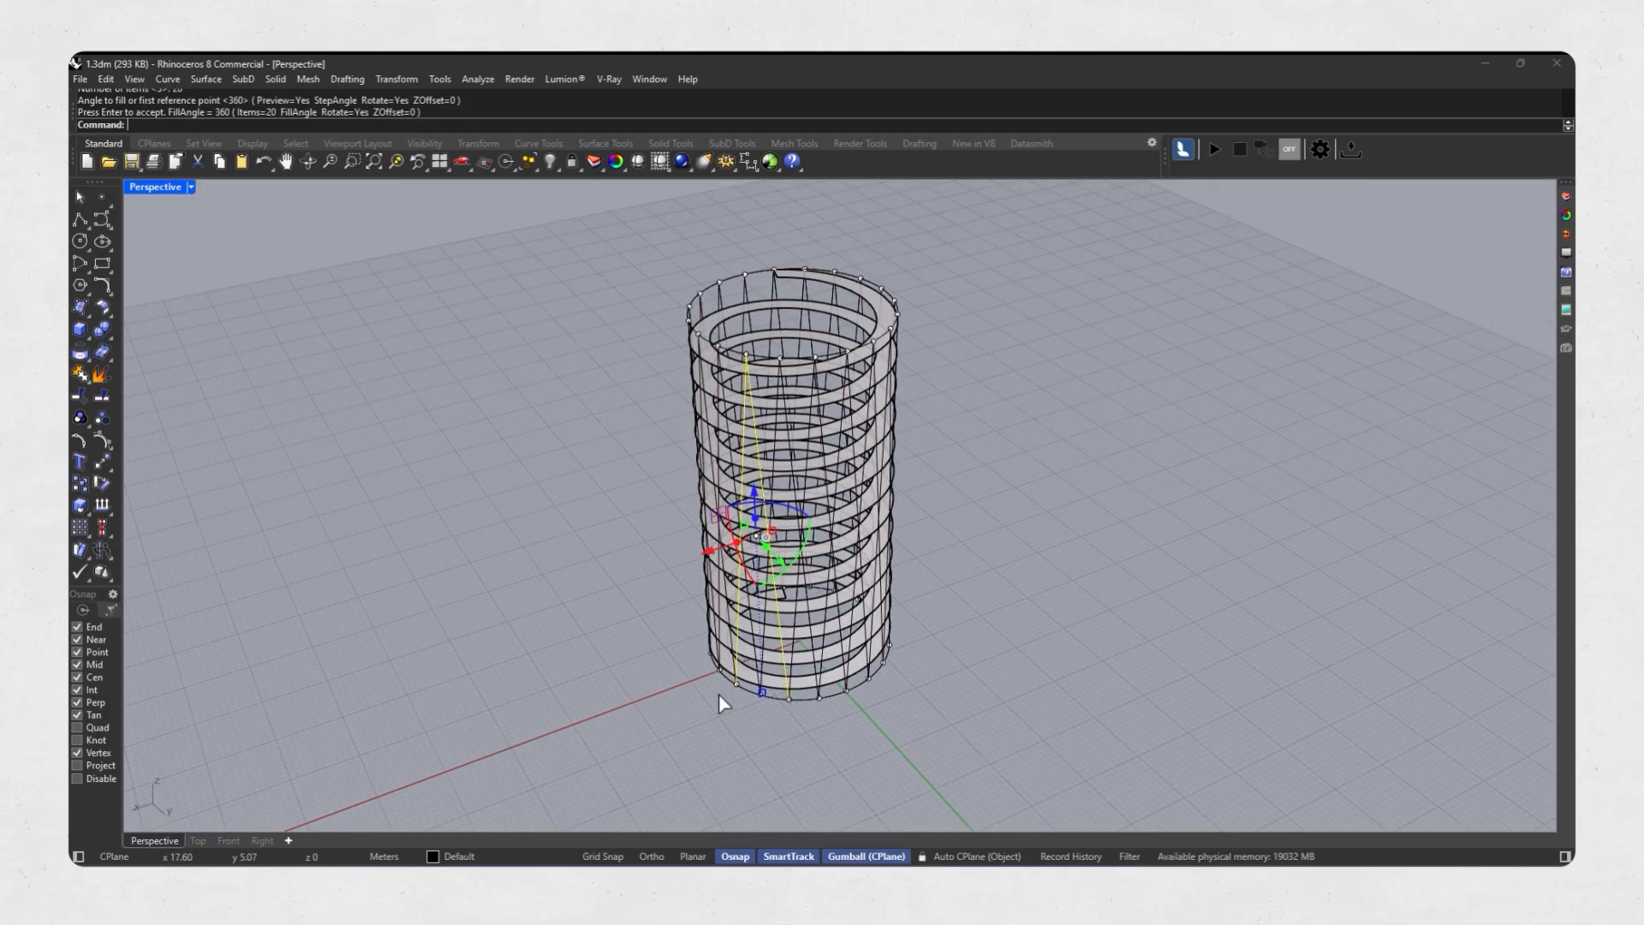
Set up a cage edit on the whole tower with a BoundingBox control object in the CPlane coordinate system.
{"action": "left_click", "coordinate": [978, 546]}
{"action": "right_click_drag", "start_coordinate": [978, 547], "coordinate": [948, 285]}
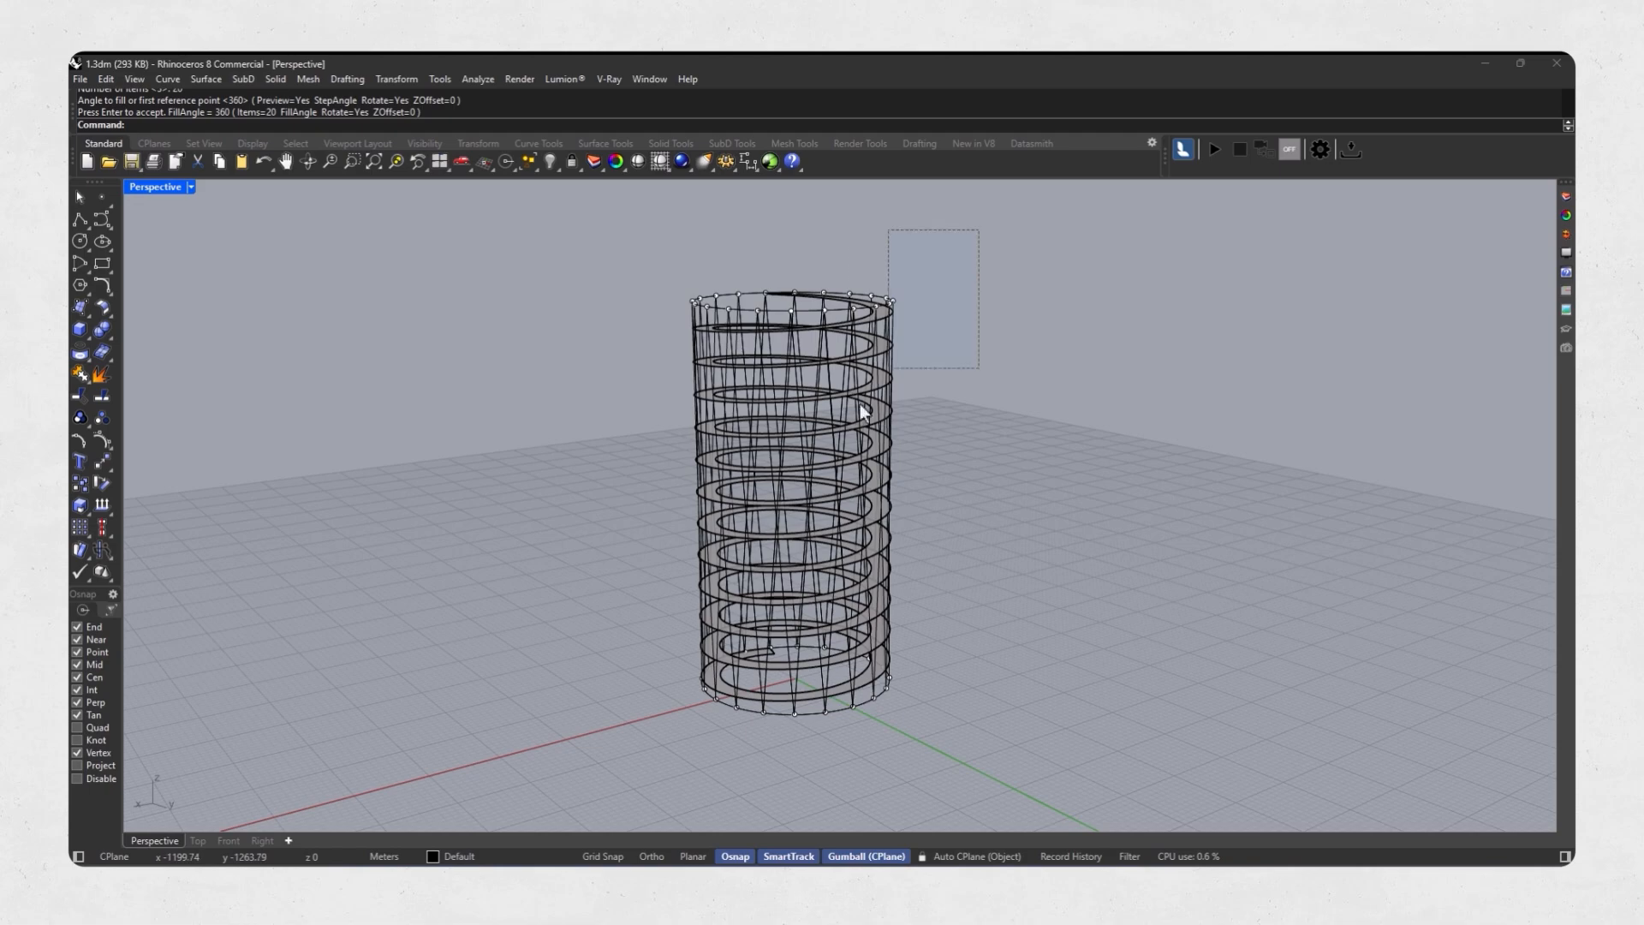
{"action": "left_click_drag", "start_coordinate": [860, 404], "coordinate": [612, 747]}
{"action": "left_click", "coordinate": [111, 466]}
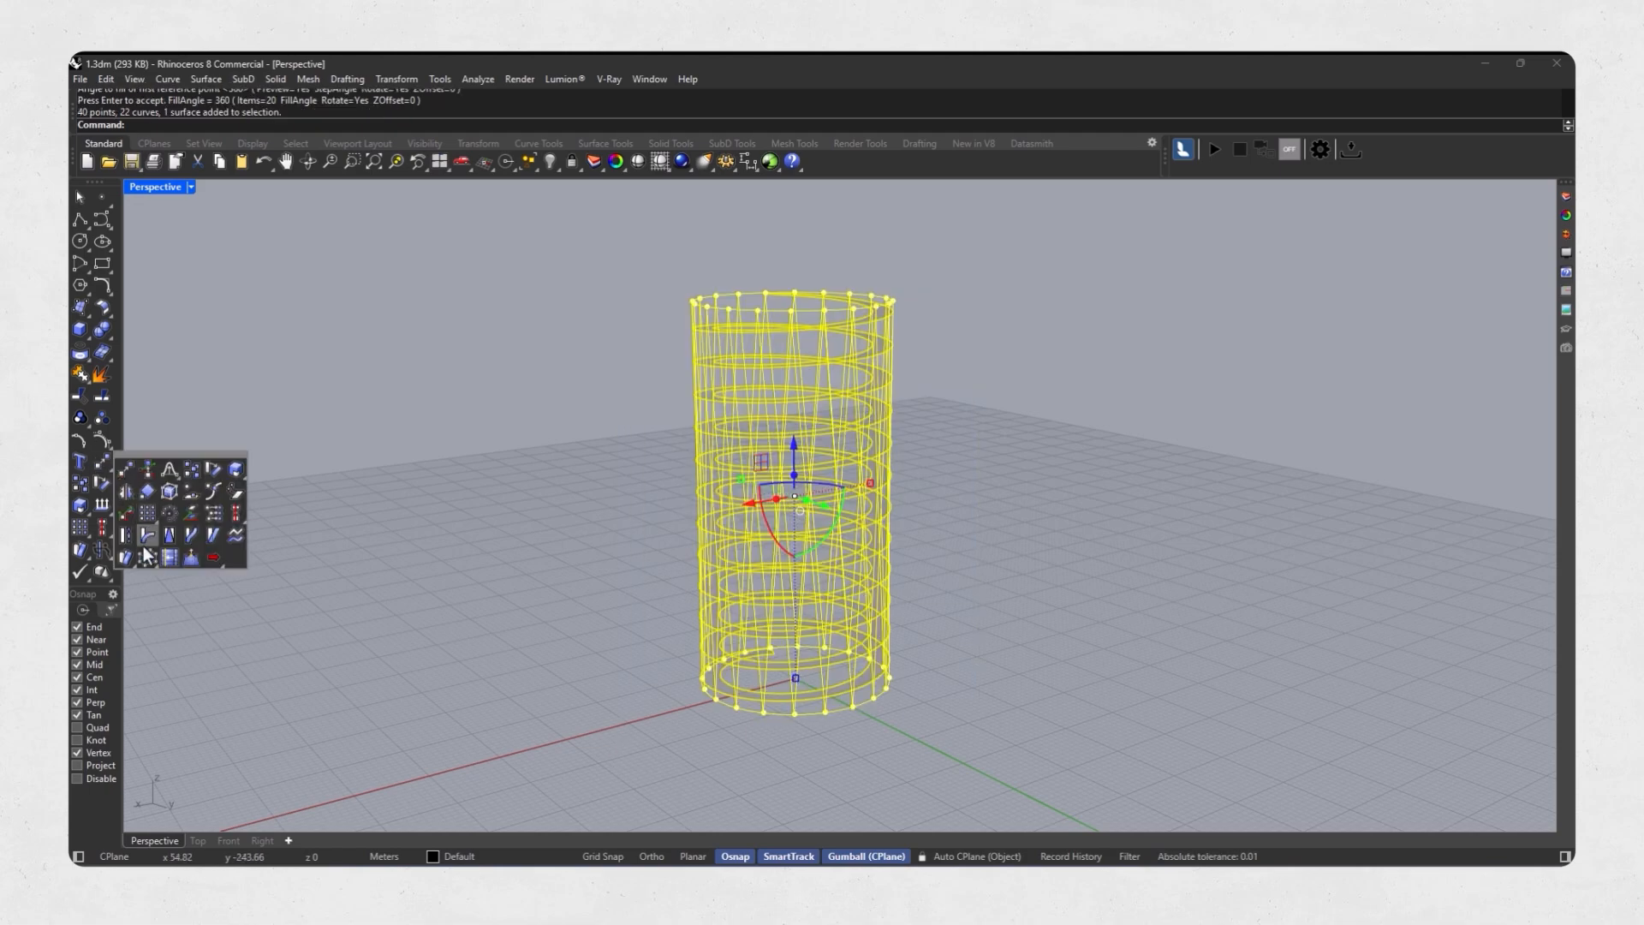
{"action": "left_click", "coordinate": [146, 558]}
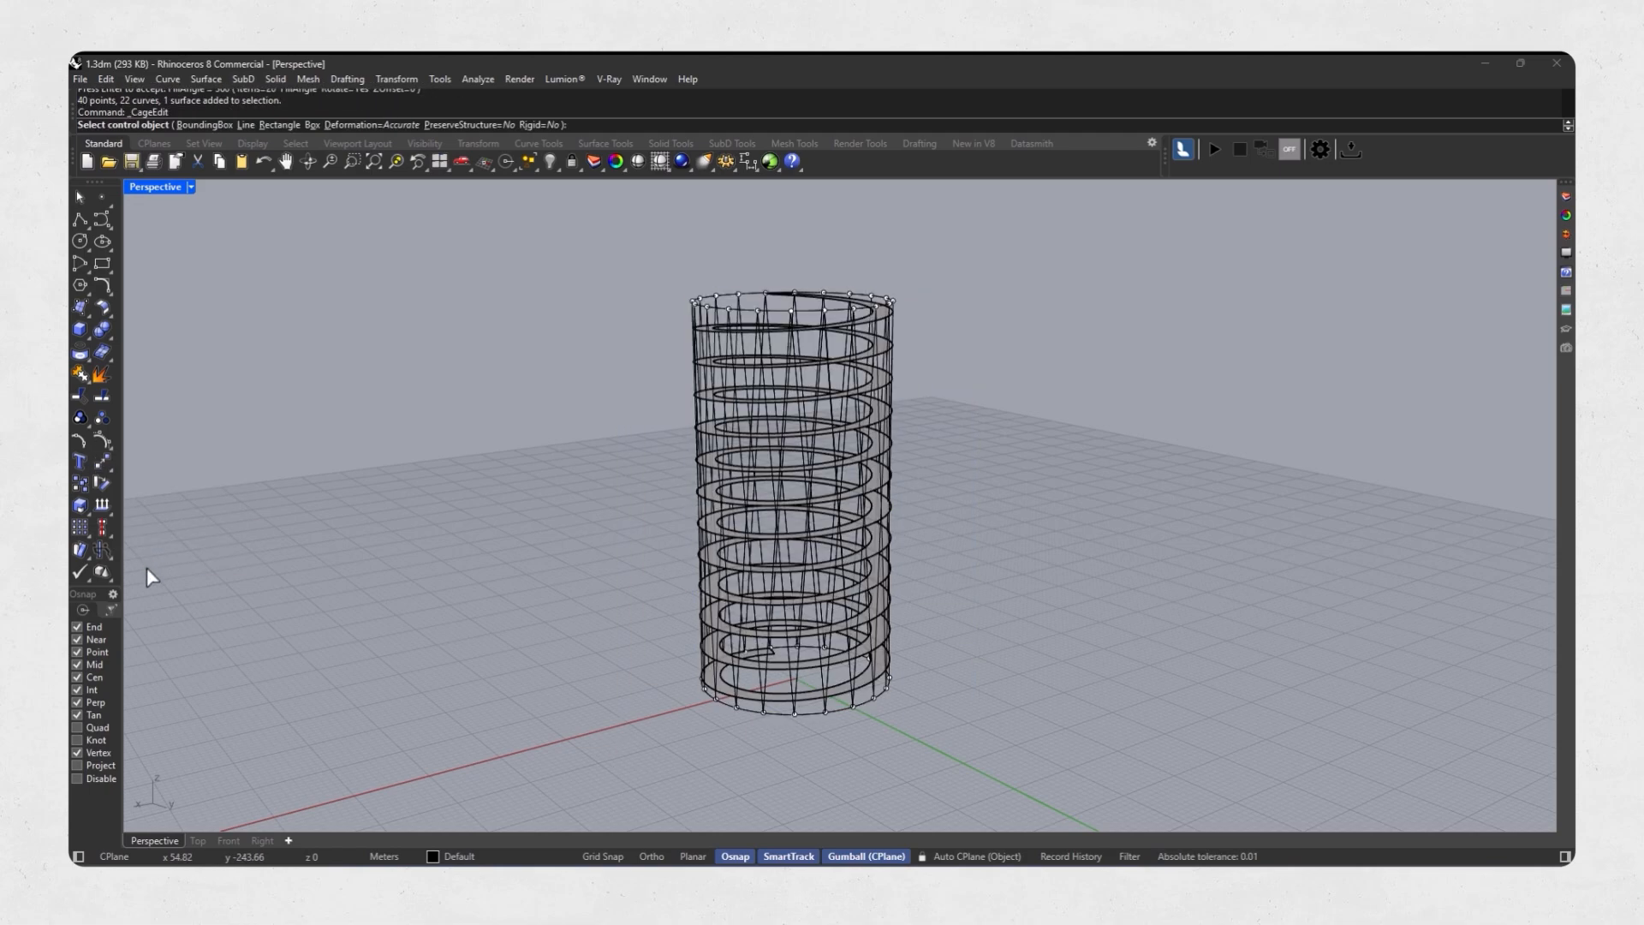
{"action": "left_click", "coordinate": [205, 125]}
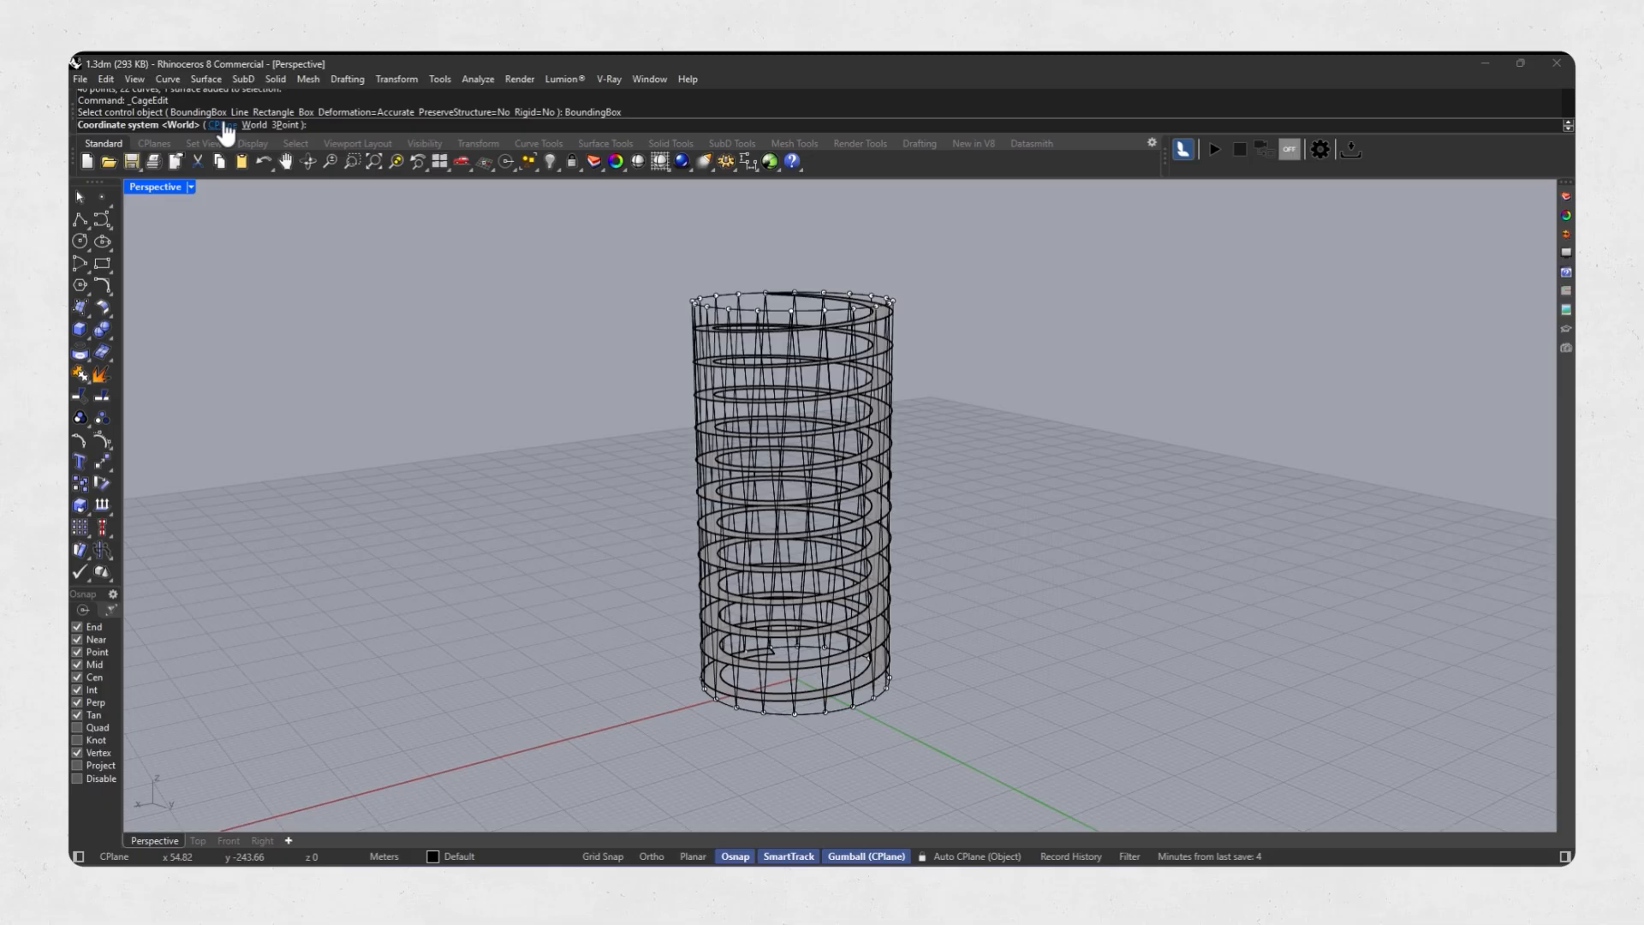
{"action": "left_click", "coordinate": [221, 125]}
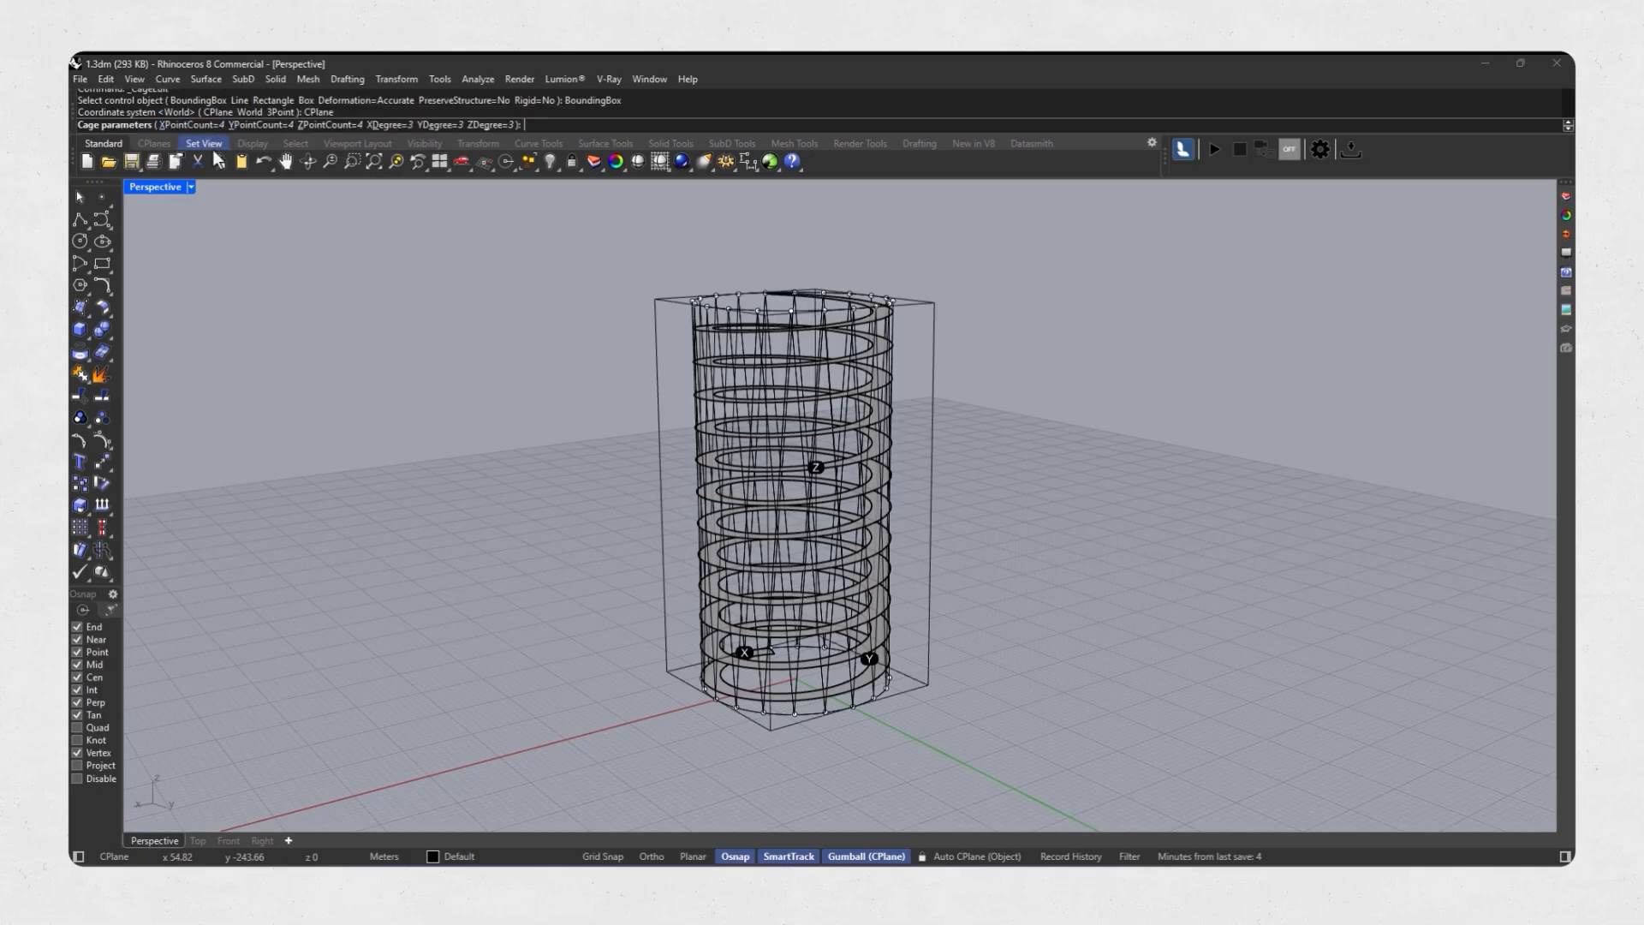
{"action": "right_click_drag", "start_coordinate": [443, 430], "coordinate": [447, 458]}
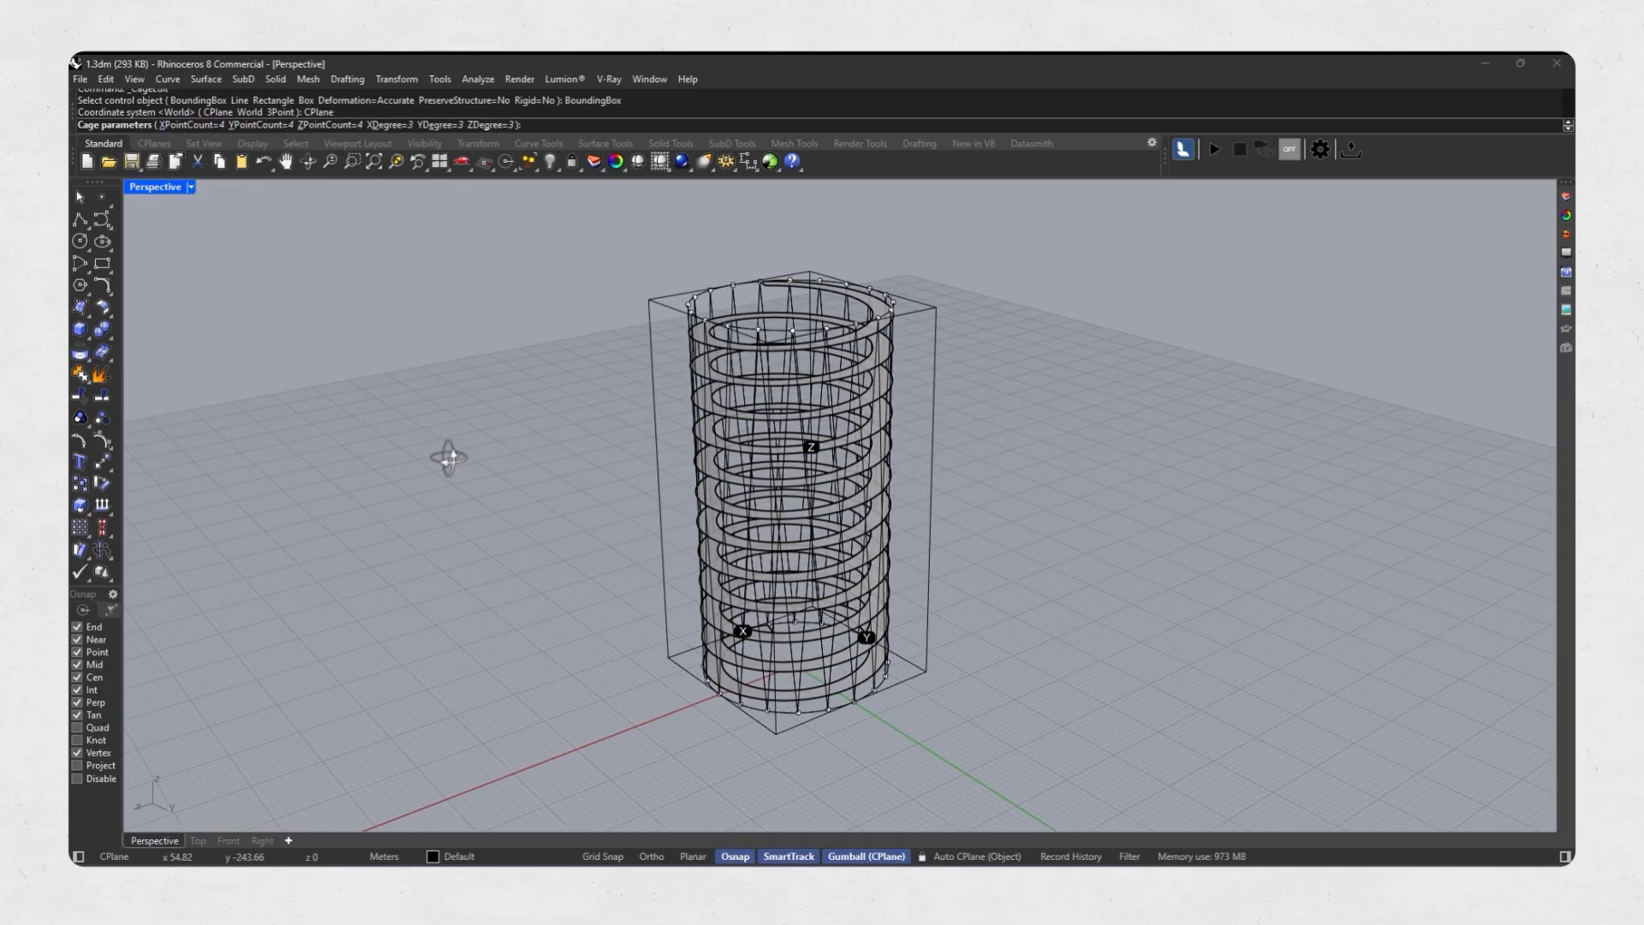
Set the cage point counts to X 2, Y 2 and Z 5, and apply the Global region to edit.
{"action": "left_click", "coordinate": [212, 125]}
{"action": "type", "text": "2"}
{"action": "key", "text": "Return"}
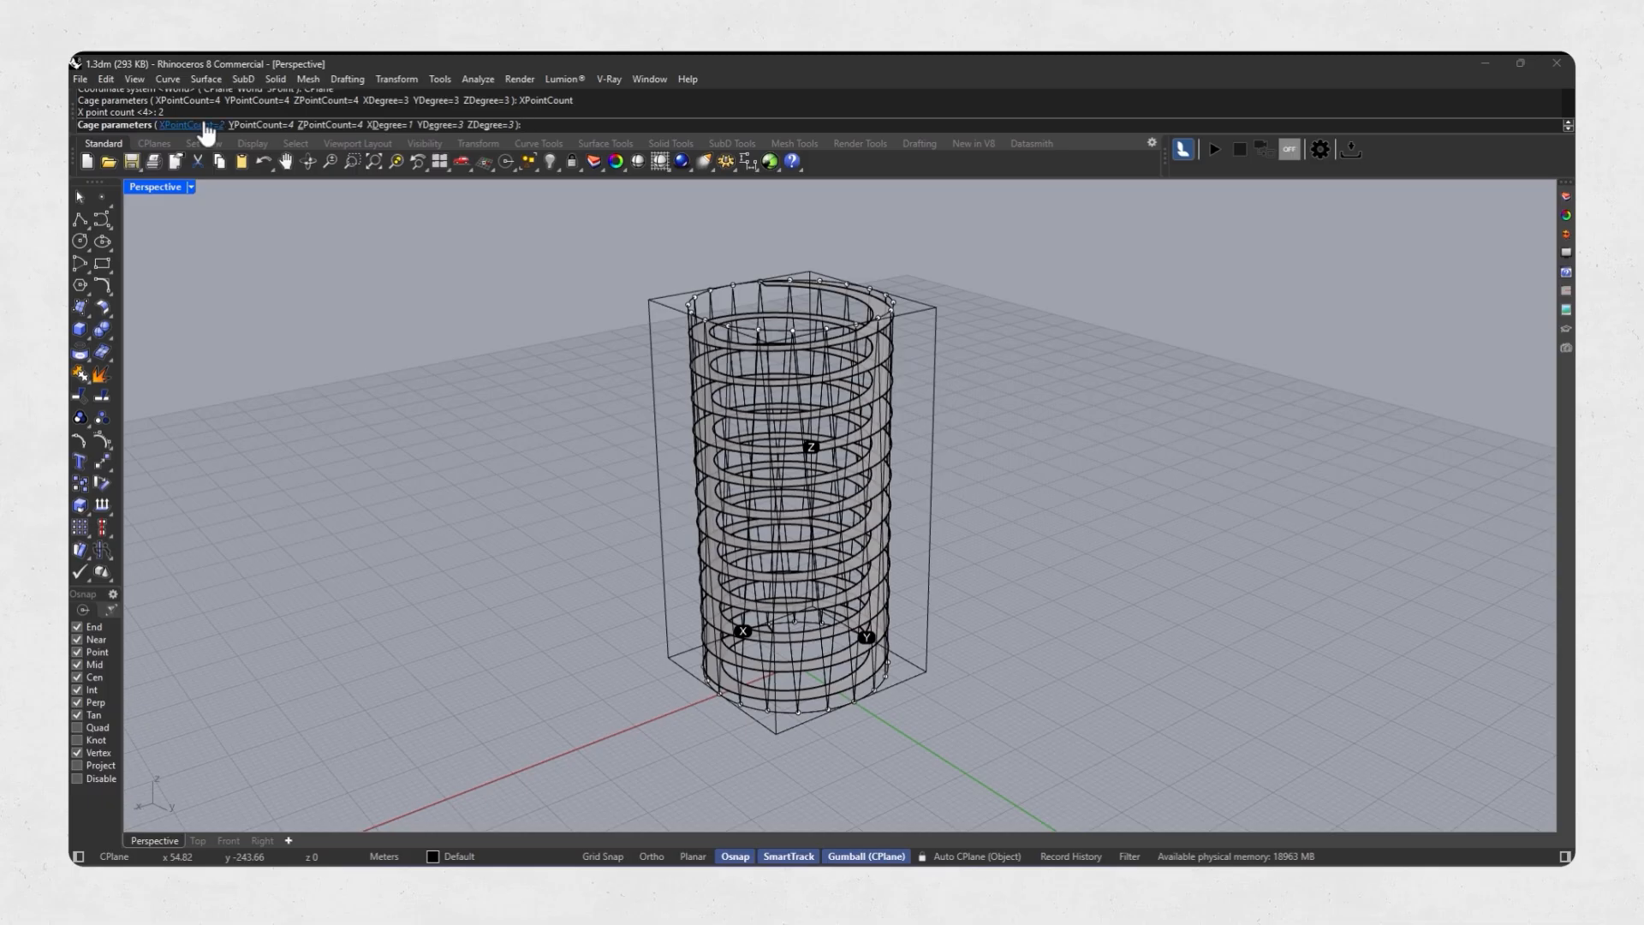
{"action": "left_click", "coordinate": [253, 125]}
{"action": "type", "text": "2"}
{"action": "key", "text": "Return"}
{"action": "left_click", "coordinate": [316, 125]}
{"action": "type", "text": "5"}
{"action": "key", "text": "Return"}
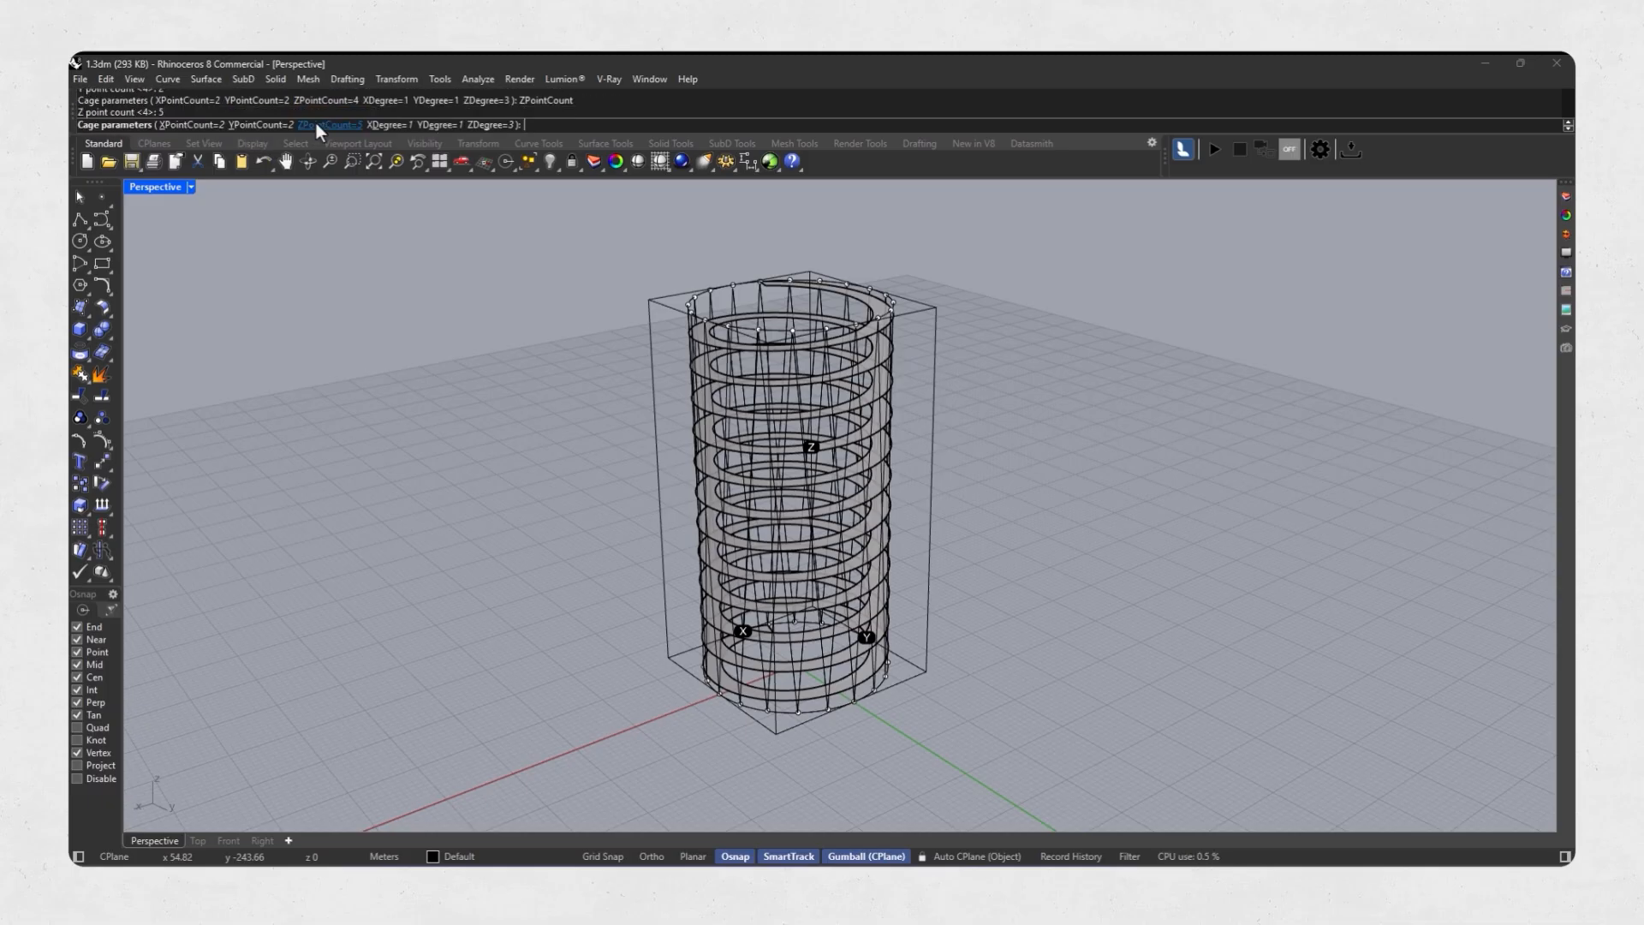
{"action": "key", "text": "Return"}
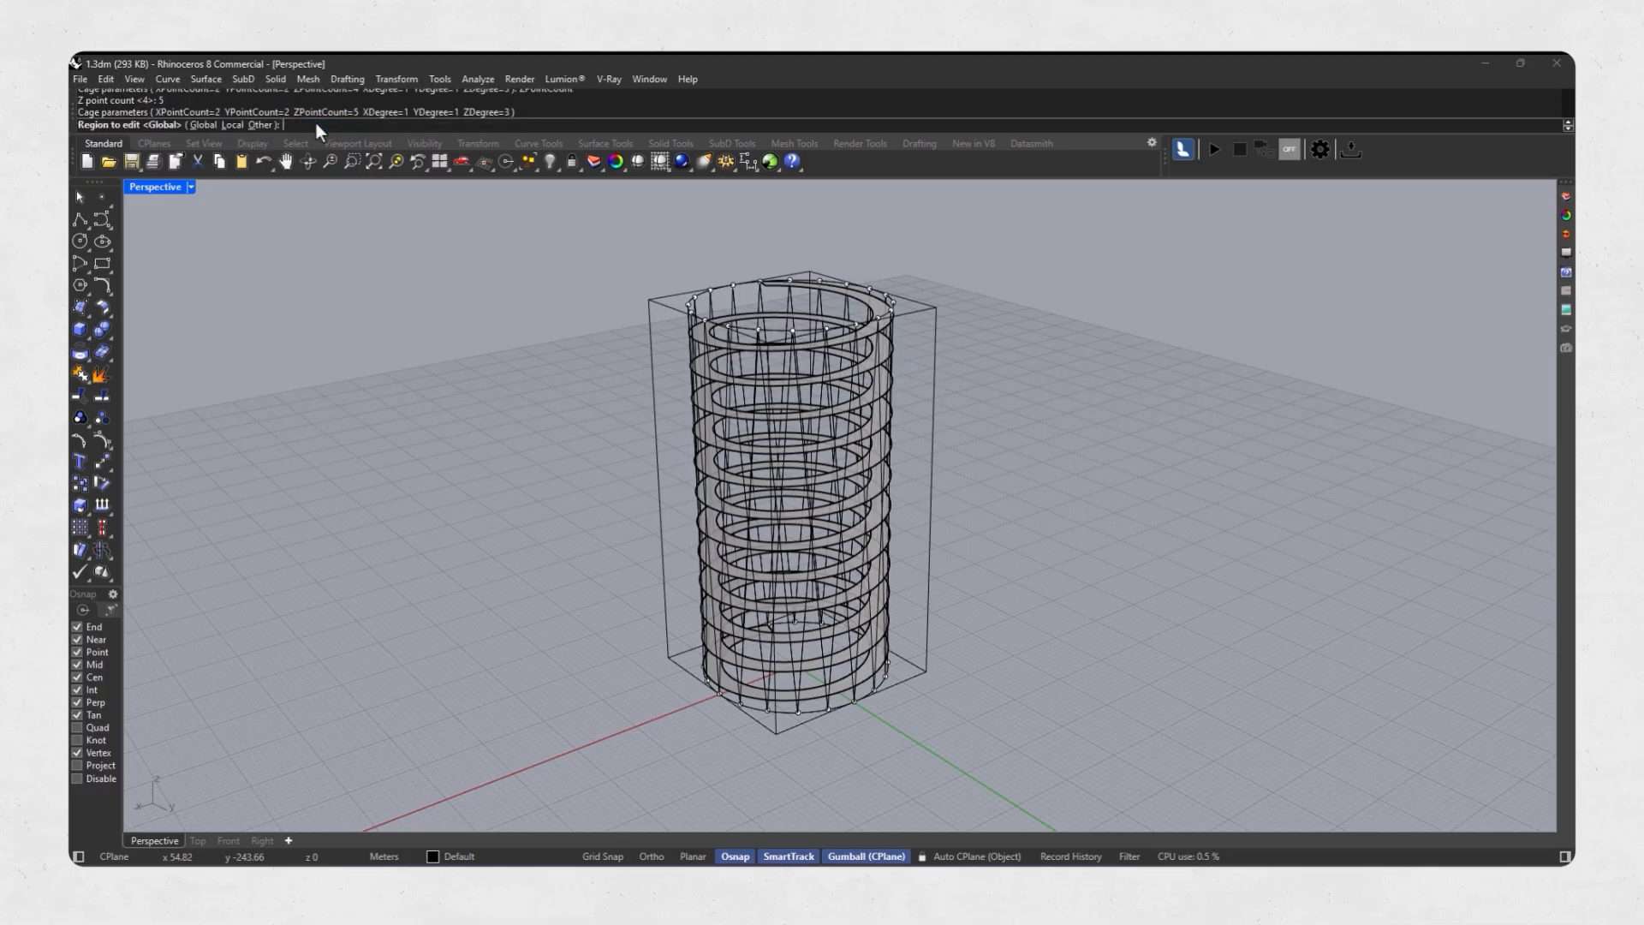
{"action": "left_click", "coordinate": [203, 125]}
Scale the cage's middle control points inward to pinch the tower's waist, and delete the cage.
{"action": "right_click_drag", "start_coordinate": [753, 533], "coordinate": [666, 478]}
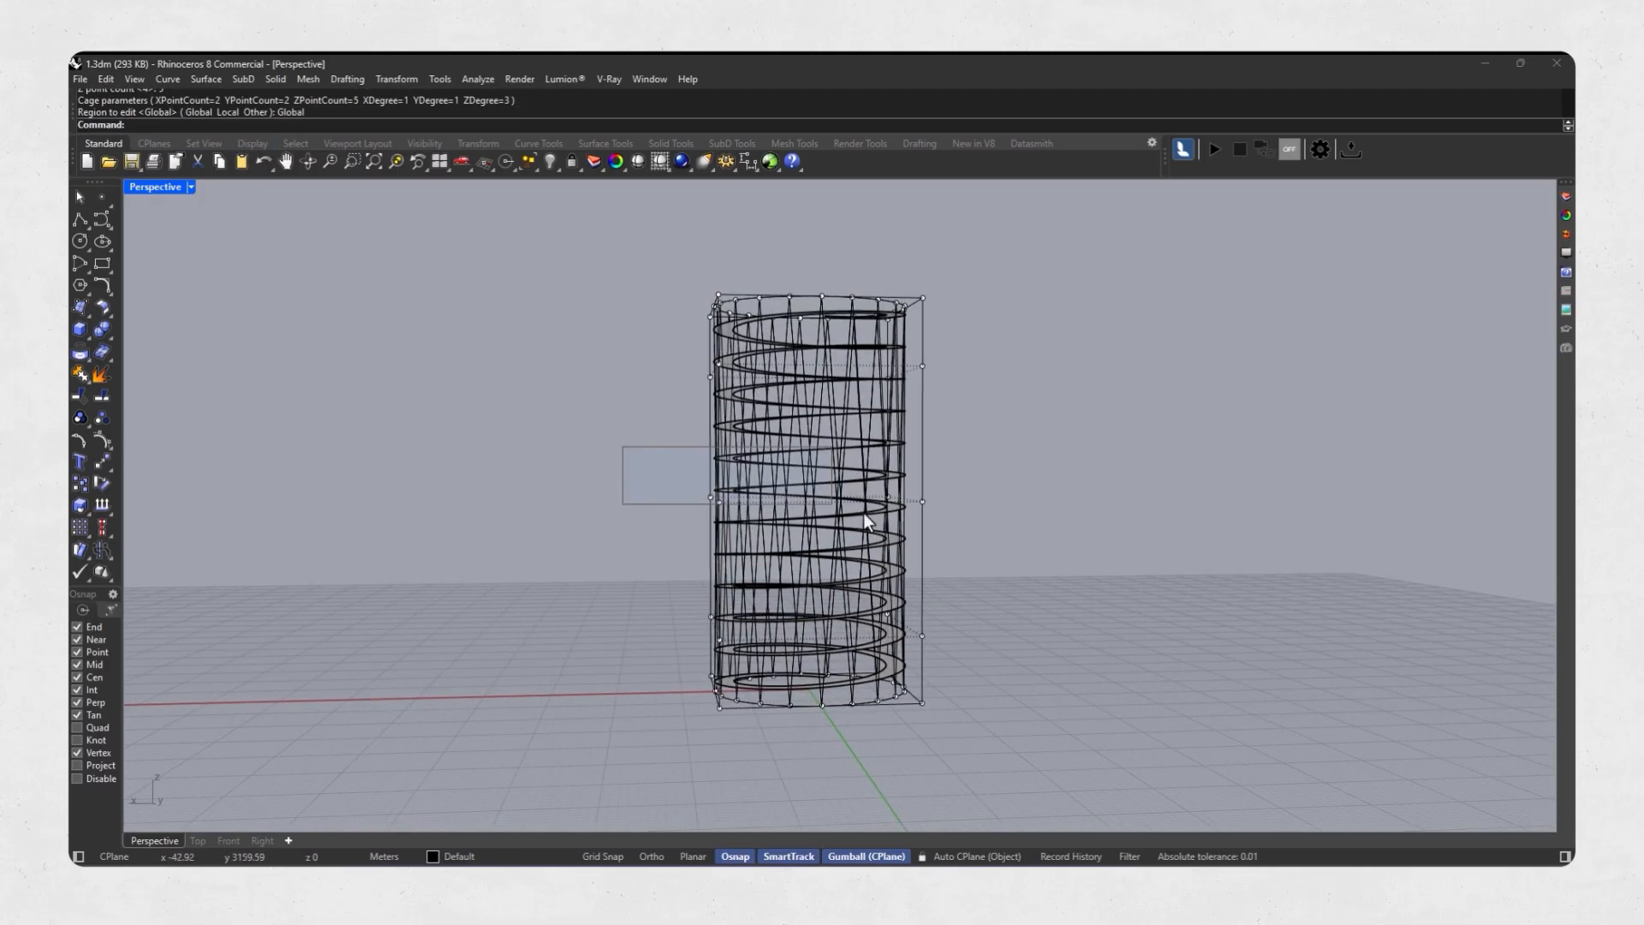
{"action": "left_click_drag", "start_coordinate": [864, 513], "coordinate": [1041, 558]}
{"action": "right_click_drag", "start_coordinate": [675, 435], "coordinate": [728, 488]}
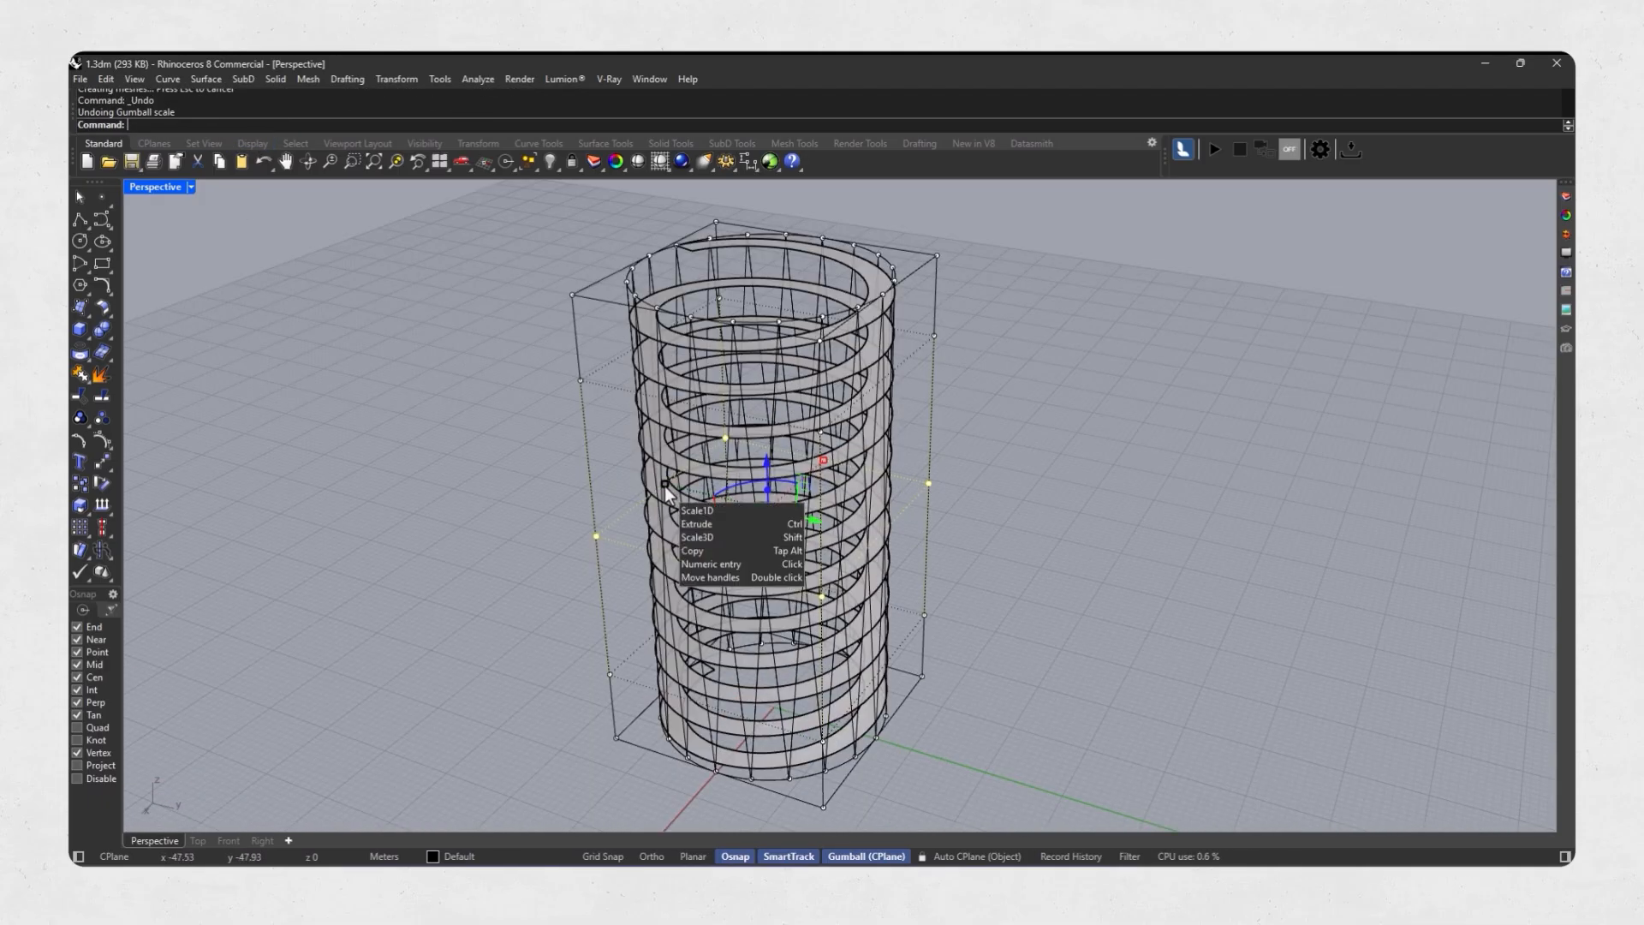
{"action": "left_click_drag", "start_coordinate": [665, 486], "coordinate": [710, 497], "text": "shift"}
{"action": "right_click_drag", "start_coordinate": [715, 533], "coordinate": [729, 572]}
{"action": "left_click_drag", "start_coordinate": [709, 498], "coordinate": [720, 507], "text": "shift"}
{"action": "right_click_drag", "start_coordinate": [957, 503], "coordinate": [769, 489]}
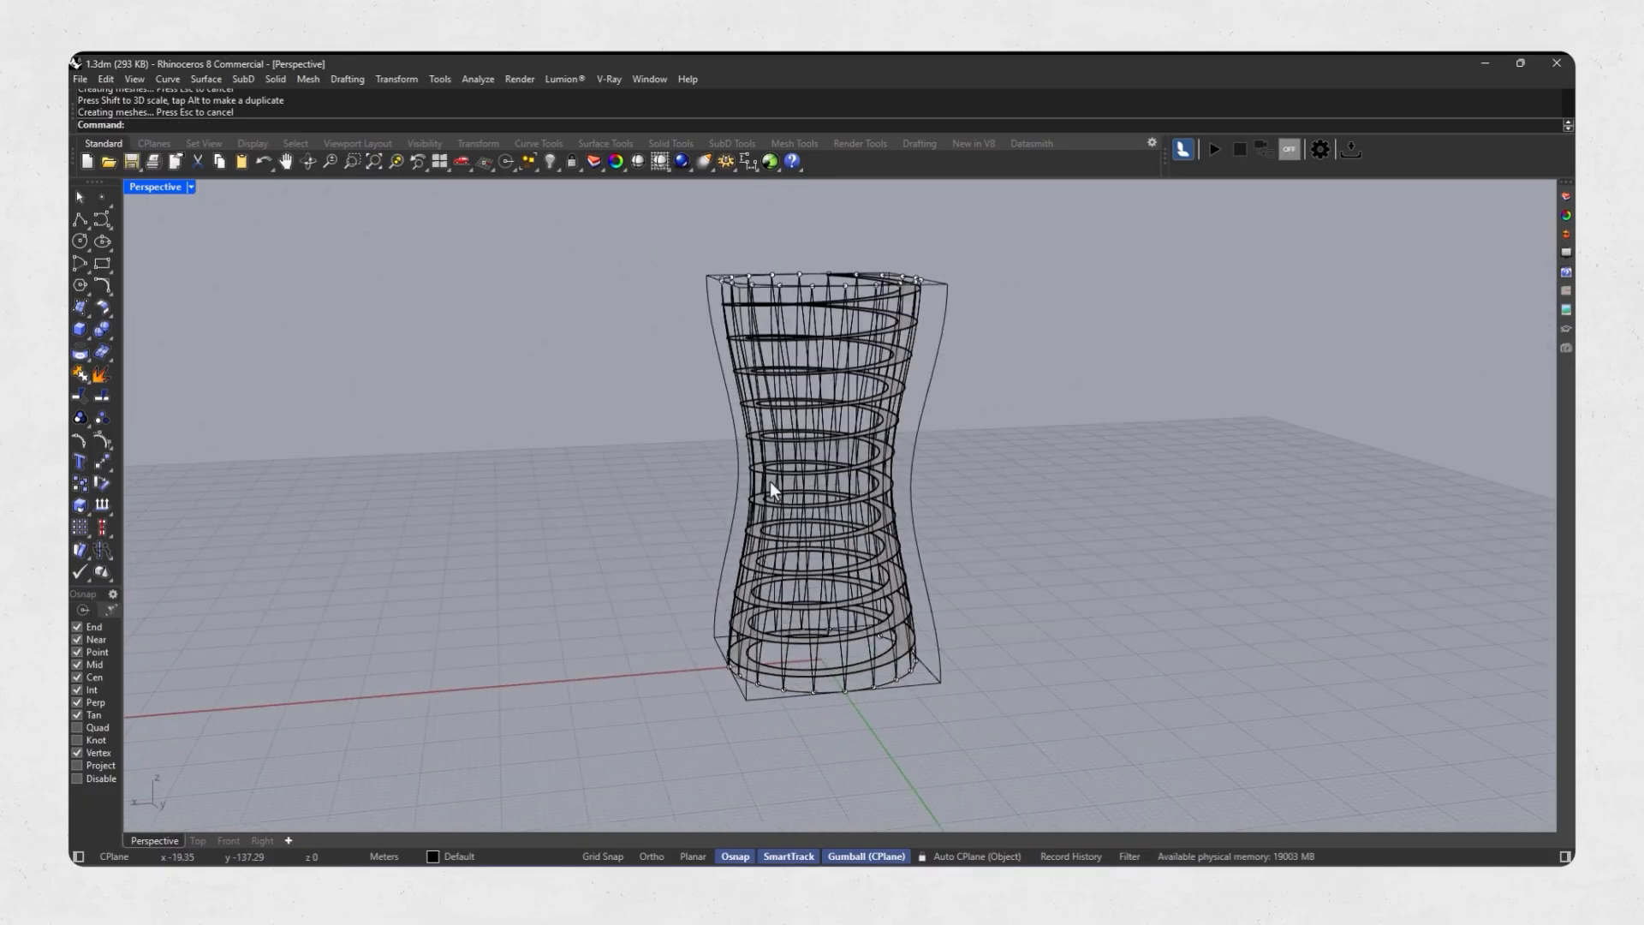
{"action": "left_click", "coordinate": [913, 511]}
{"action": "key", "text": "Delete"}
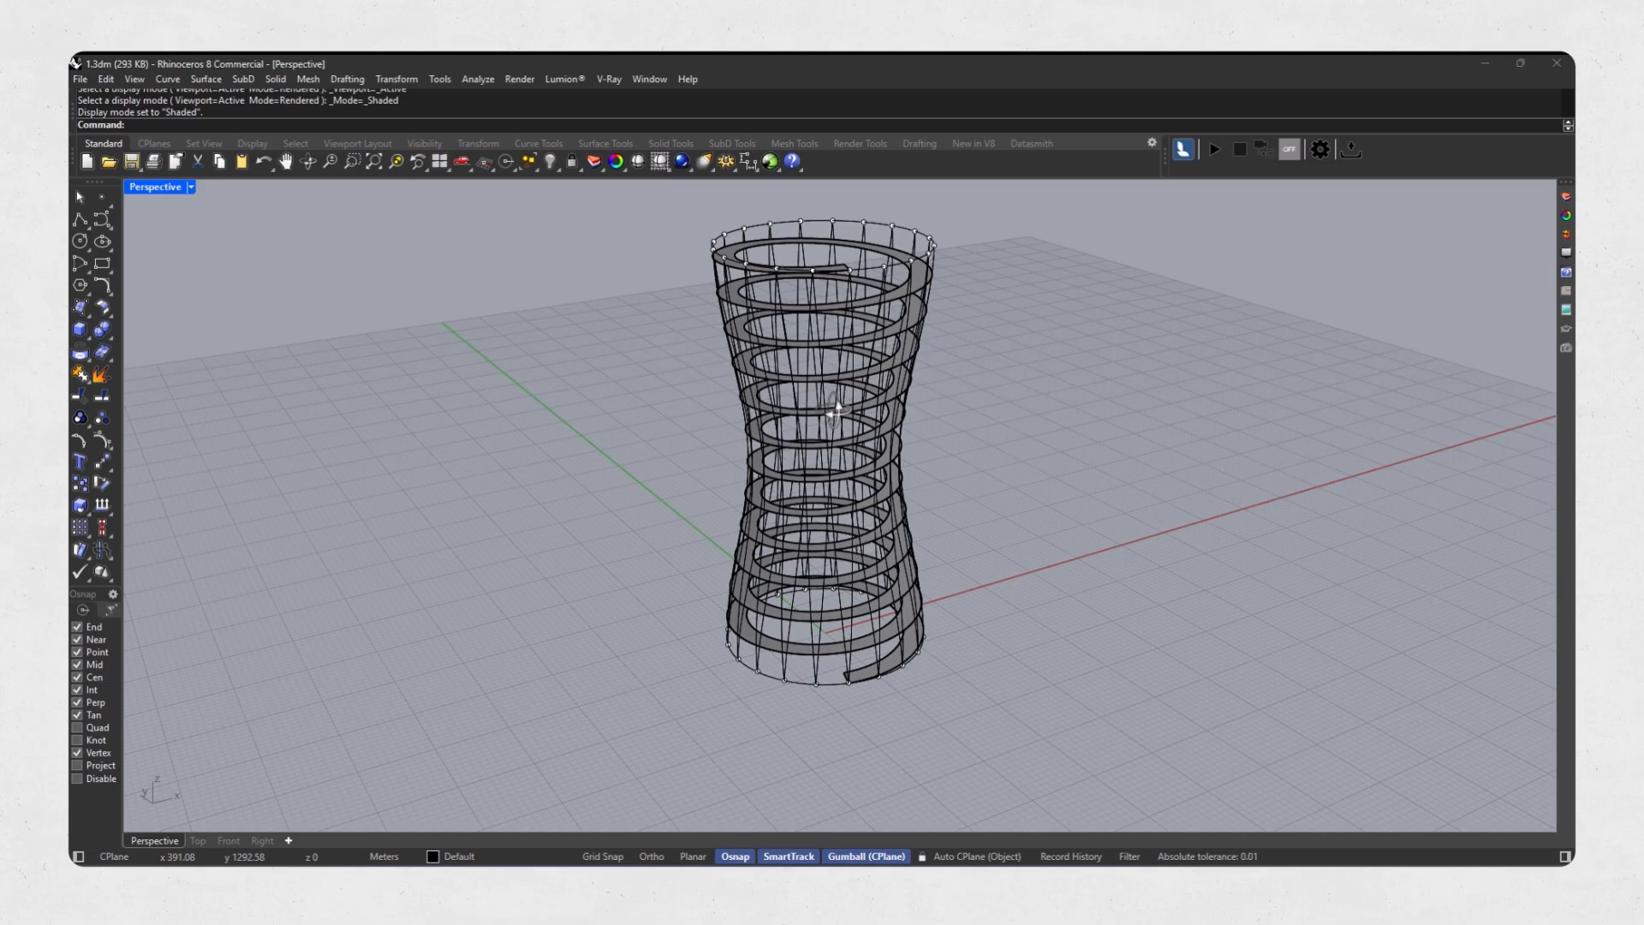
Select all the lattice polylines around the tower and explode them into separate segments.
{"action": "mouse_move", "coordinate": [835, 492]}
{"action": "right_mouse_down"}
{"action": "mouse_move", "coordinate": [770, 488]}
{"action": "mouse_move", "coordinate": [775, 454]}
{"action": "right_mouse_up"}
{"action": "scroll", "coordinate": [773, 651], "scroll_direction": "up", "scroll_amount": 4}
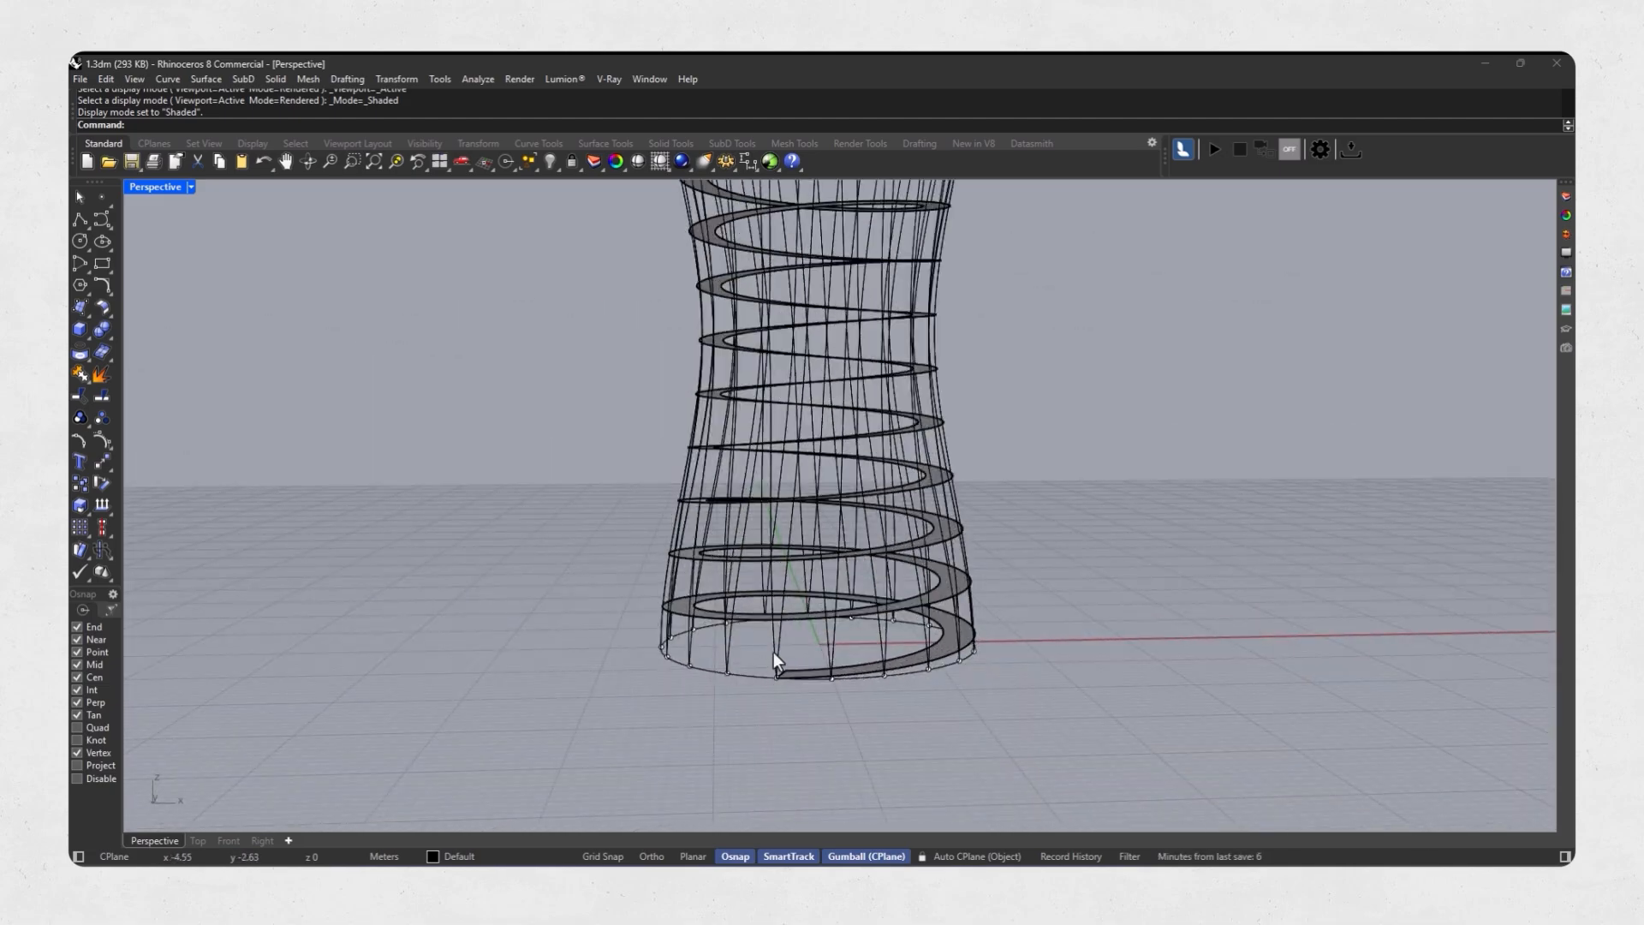
{"action": "left_click", "coordinate": [775, 652]}
{"action": "left_click", "coordinate": [833, 640], "text": "shift"}
{"action": "right_click_drag", "start_coordinate": [845, 639], "coordinate": [959, 659]}
{"action": "left_click_drag", "start_coordinate": [960, 655], "coordinate": [757, 676], "text": "shift"}
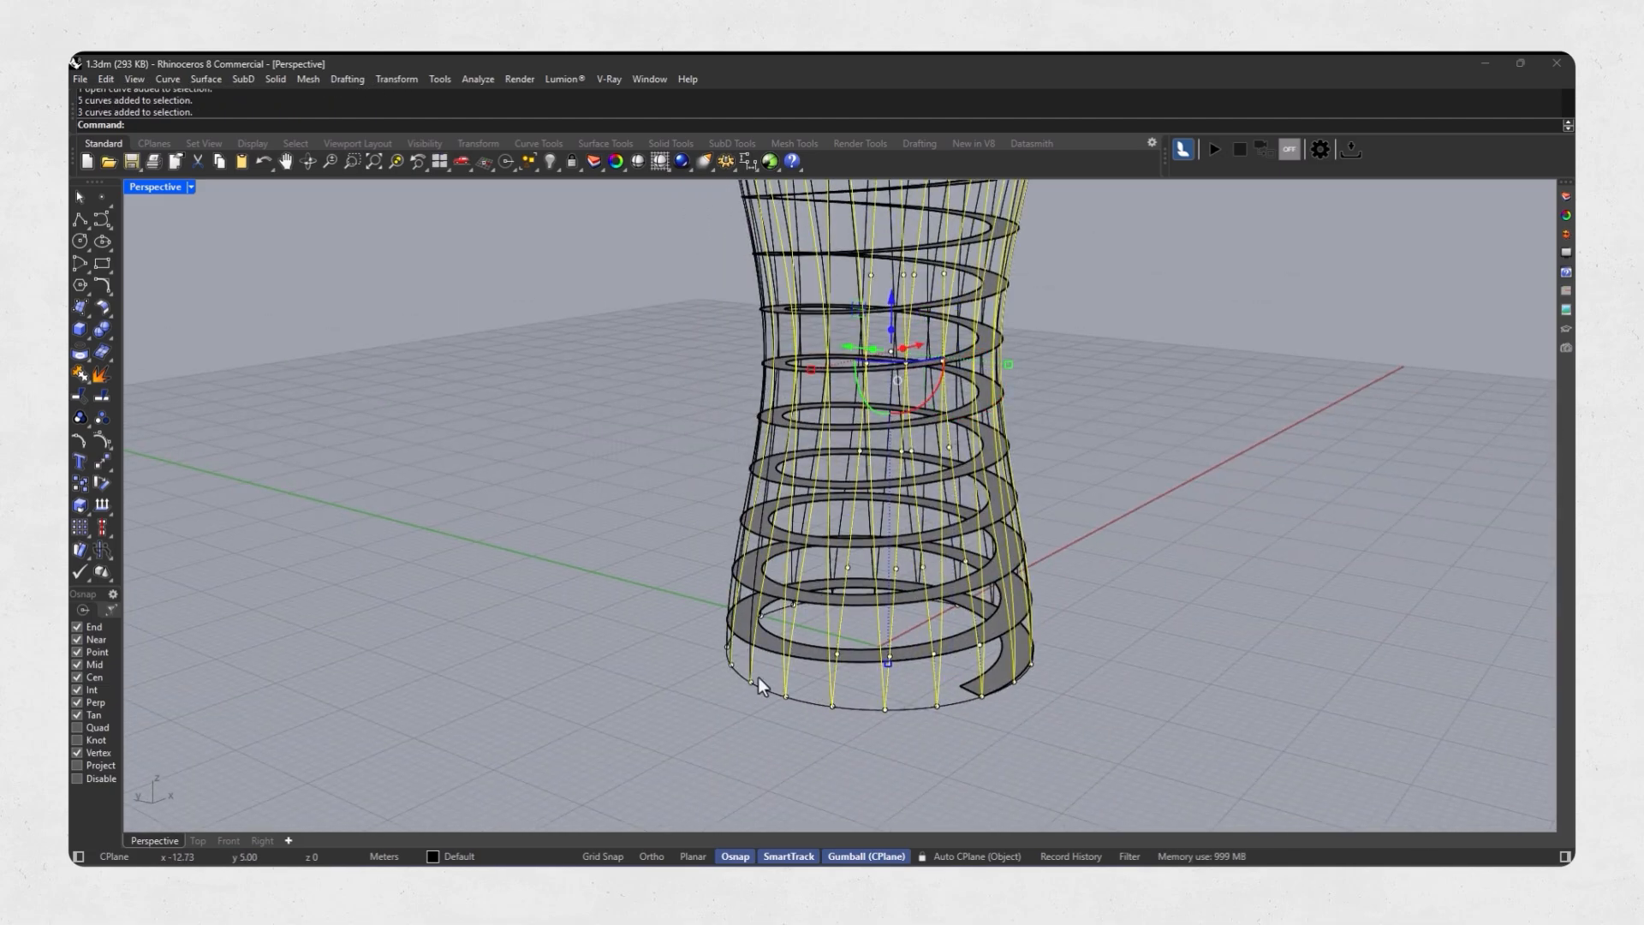
{"action": "right_click_drag", "start_coordinate": [758, 677], "coordinate": [953, 650]}
{"action": "left_click_drag", "start_coordinate": [953, 650], "coordinate": [783, 661], "text": "shift"}
{"action": "right_click_drag", "start_coordinate": [784, 655], "coordinate": [698, 663]}
{"action": "scroll", "coordinate": [875, 605], "scroll_direction": "up", "scroll_amount": 3}
{"action": "left_click", "coordinate": [623, 692], "text": "shift"}
{"action": "left_click", "coordinate": [700, 694], "text": "shift"}
{"action": "left_click", "coordinate": [608, 692], "text": "shift"}
{"action": "right_click_drag", "start_coordinate": [604, 691], "coordinate": [805, 388]}
{"action": "left_click", "coordinate": [697, 610], "text": "shift"}
{"action": "scroll", "coordinate": [670, 579], "scroll_direction": "down", "scroll_amount": 6}
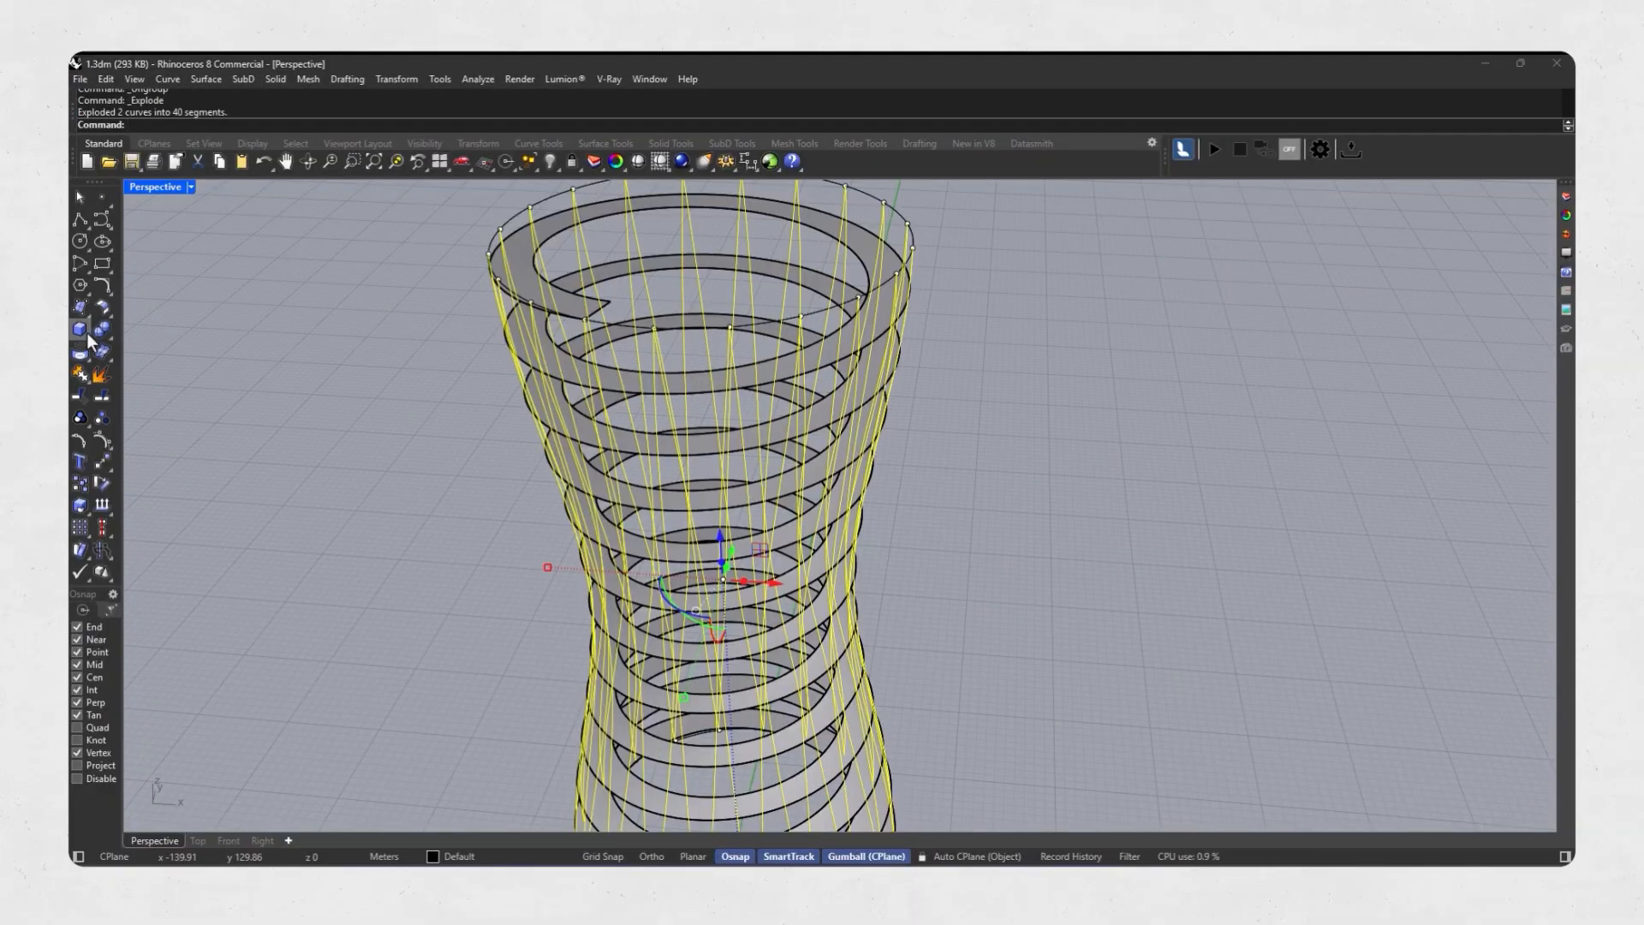
Pipe the exploded lattice segments with a 0.20 m radius and flat caps.
{"action": "left_click", "coordinate": [87, 334]}
{"action": "left_click", "coordinate": [125, 357]}
{"action": "scroll", "coordinate": [710, 417], "scroll_direction": "down", "scroll_amount": 5}
{"action": "key", "text": "Return"}
{"action": "scroll", "coordinate": [720, 336], "scroll_direction": "up", "scroll_amount": 10}
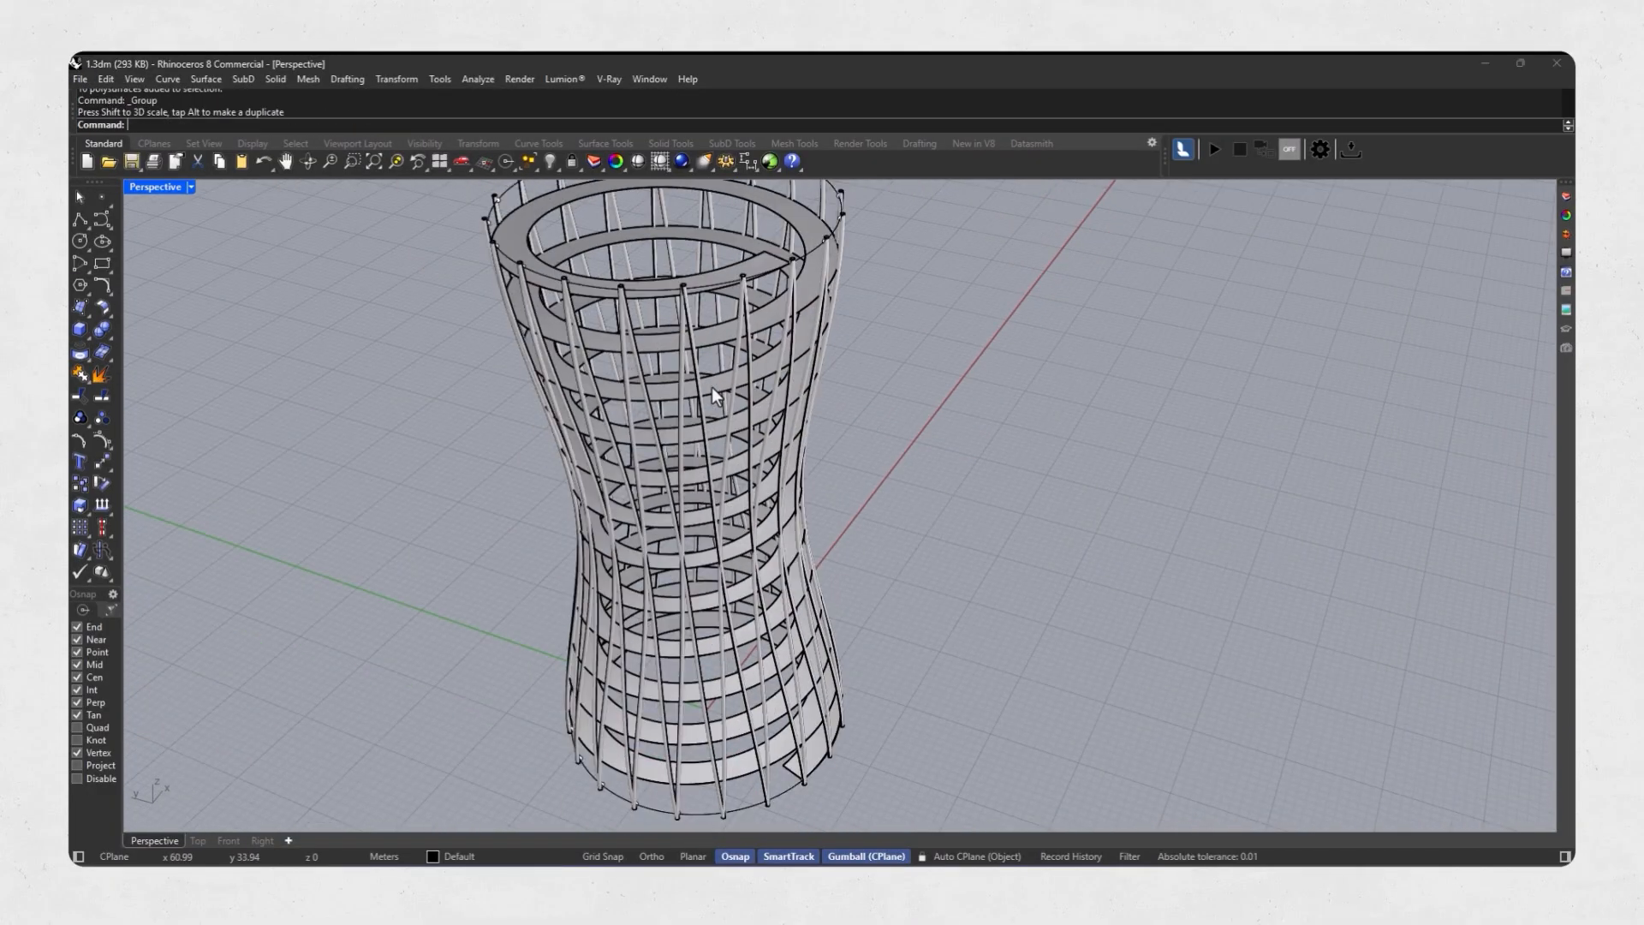
Extrude the helical ramp surface 0.1 m into a solid and delete the original surface.
{"action": "scroll", "coordinate": [718, 385], "scroll_direction": "up", "scroll_amount": 4}
{"action": "left_click", "coordinate": [718, 385]}
{"action": "left_click", "coordinate": [88, 333]}
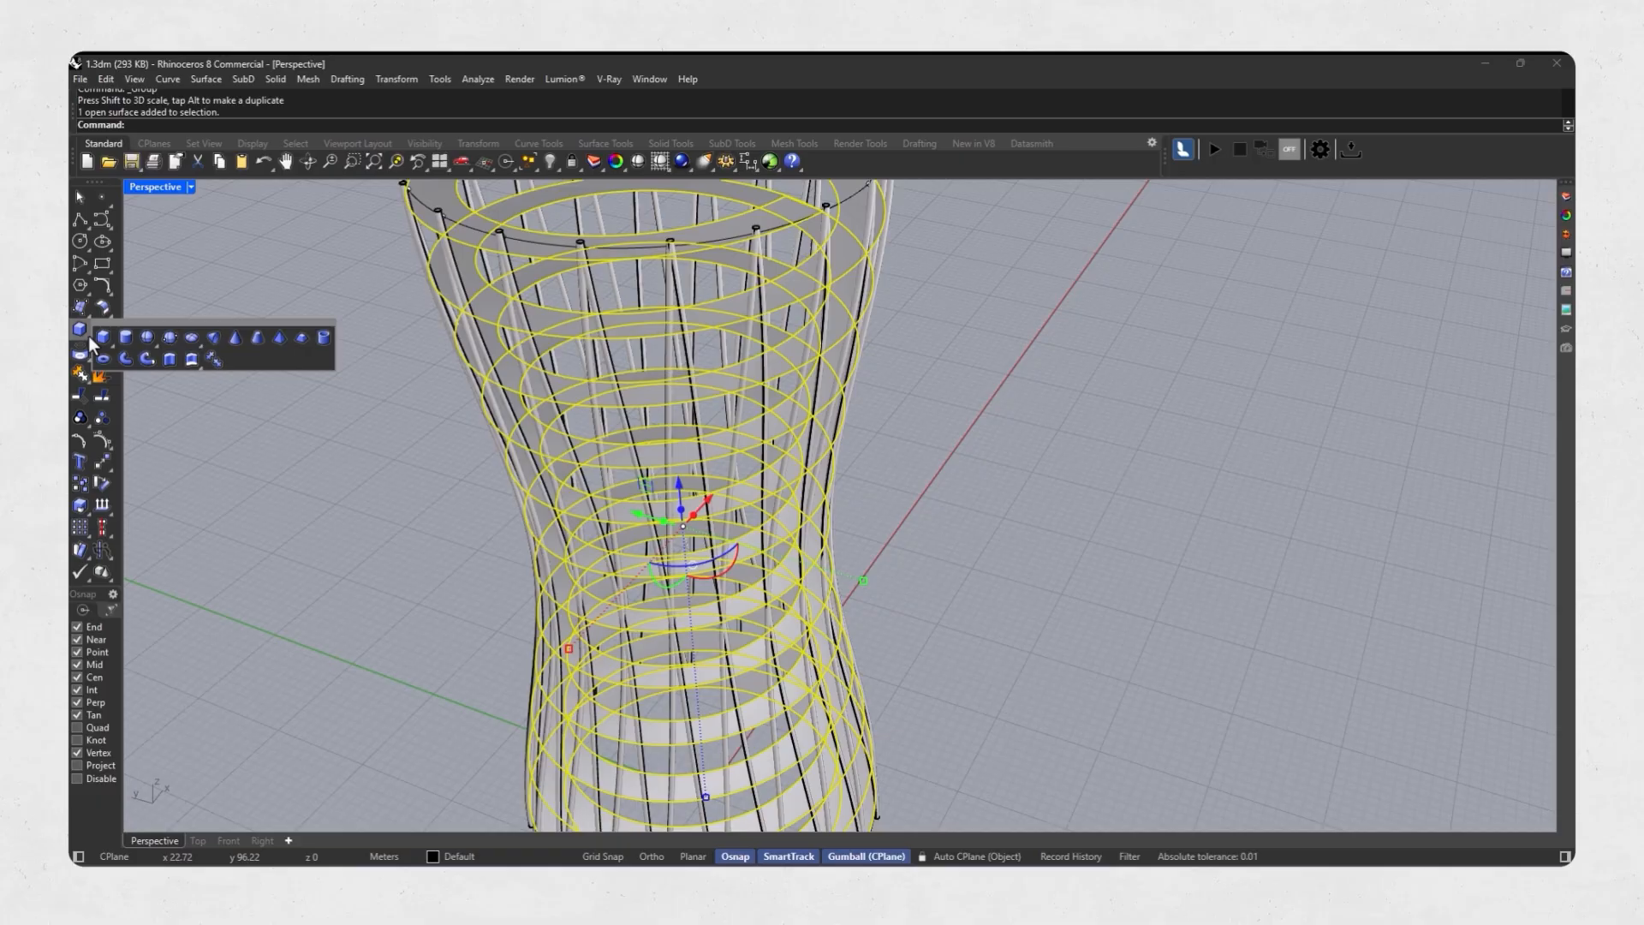
{"action": "left_click", "coordinate": [191, 358]}
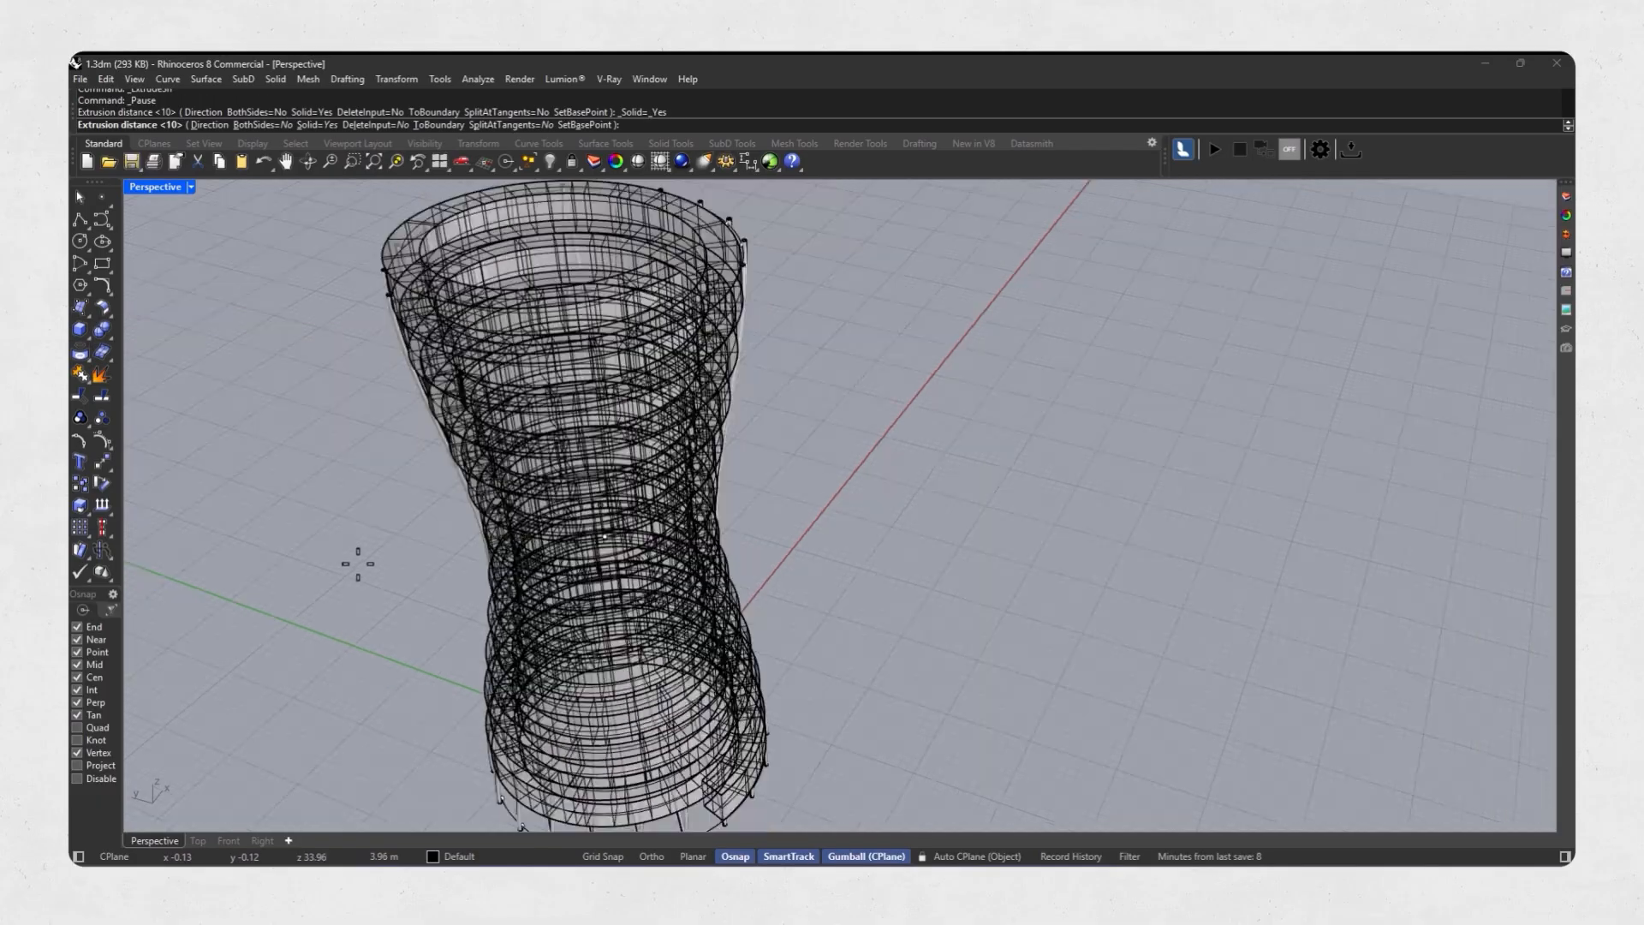
{"action": "scroll", "coordinate": [382, 690], "scroll_direction": "down", "scroll_amount": 3}
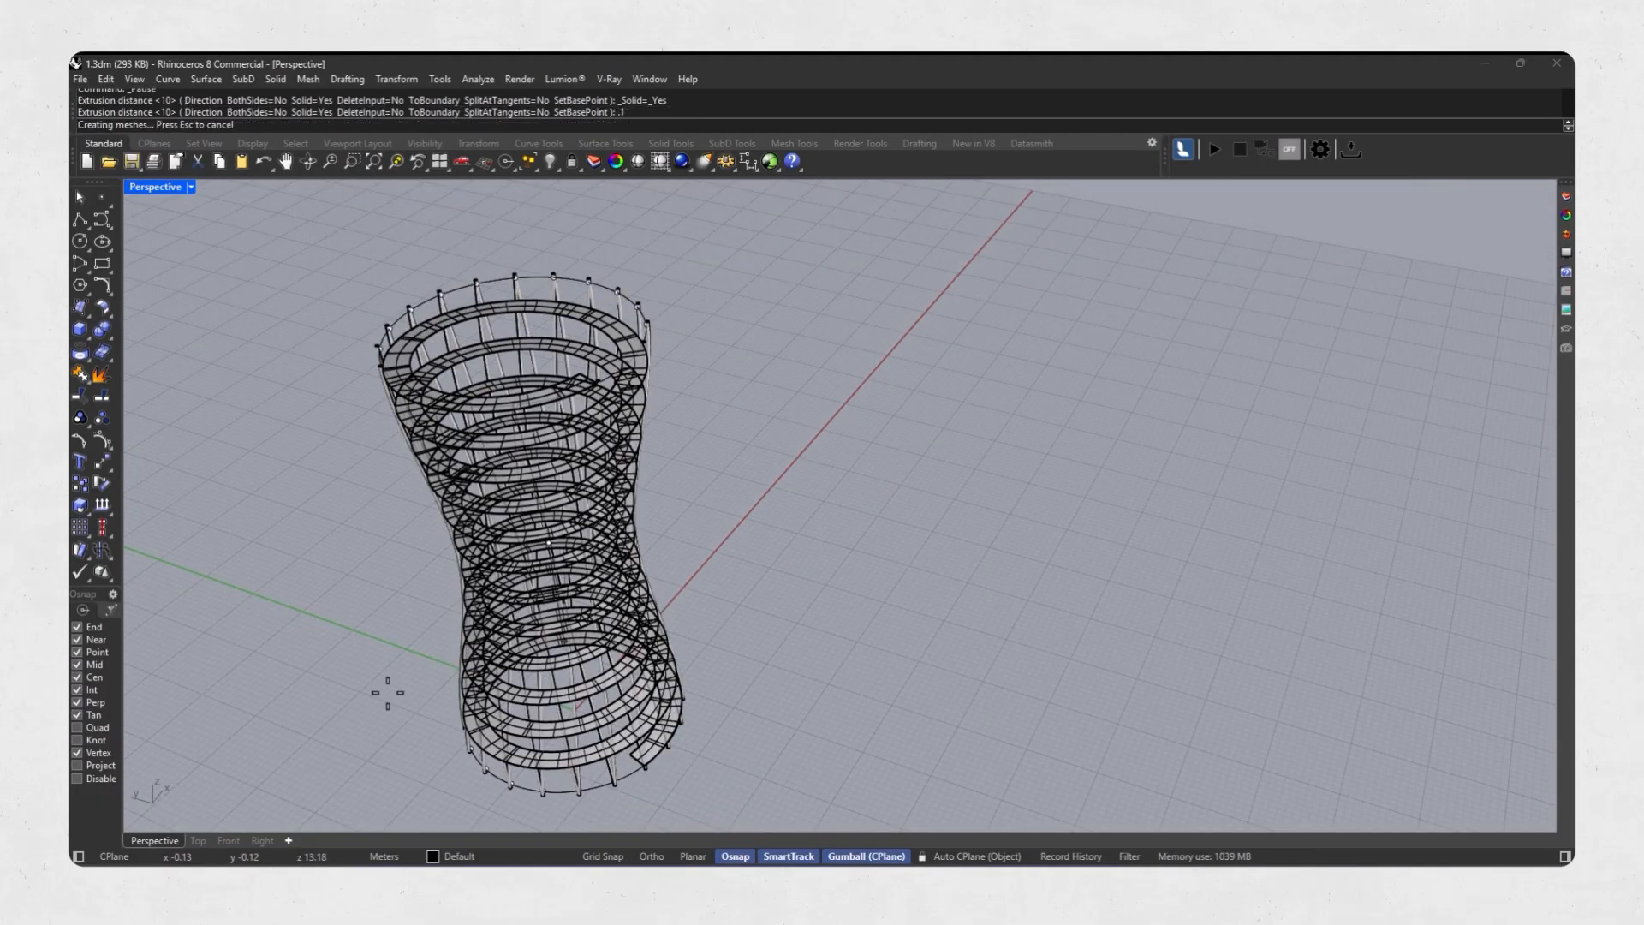
{"action": "key", "text": "Delete"}
{"action": "right_click_drag", "start_coordinate": [544, 643], "coordinate": [764, 532], "text": "shift"}
Preview the whole tower in the Rendered display mode.
{"action": "key", "text": "ctrl+alt+r"}
{"action": "scroll", "coordinate": [681, 589], "scroll_direction": "down", "scroll_amount": 5}
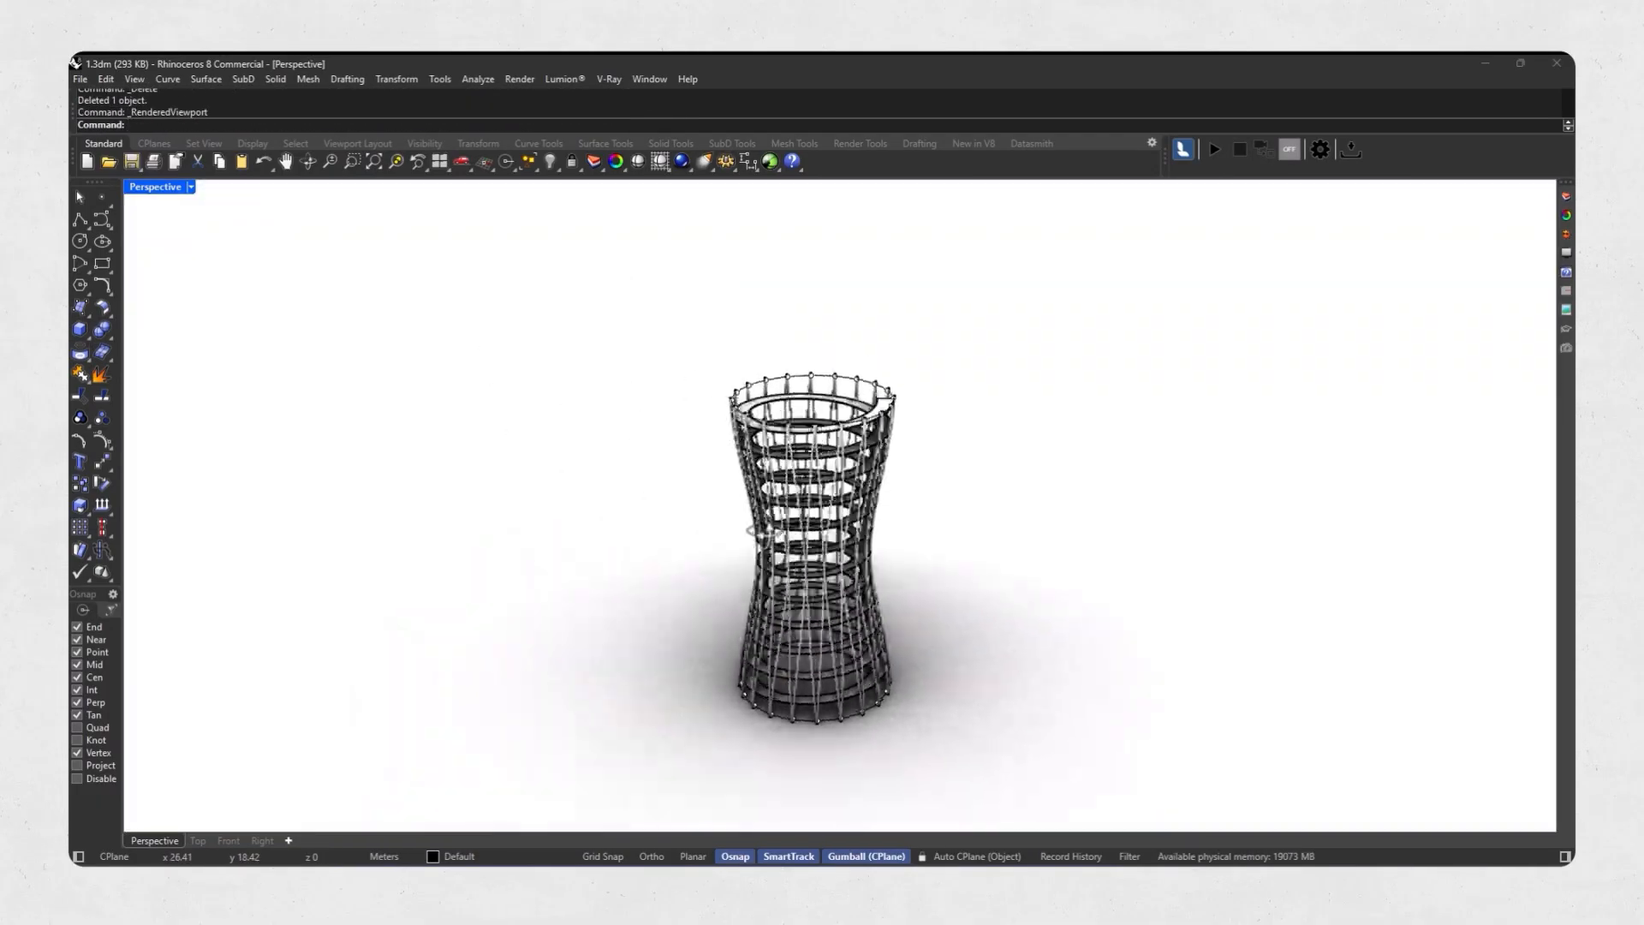
{"action": "left_click", "coordinate": [374, 161]}
{"action": "mouse_move", "coordinate": [598, 429]}
{"action": "right_mouse_down"}
{"action": "mouse_move", "coordinate": [720, 450]}
{"action": "mouse_move", "coordinate": [767, 402]}
{"action": "mouse_move", "coordinate": [624, 340]}
{"action": "mouse_move", "coordinate": [829, 480]}
{"action": "mouse_move", "coordinate": [737, 358]}
{"action": "mouse_move", "coordinate": [775, 420]}
{"action": "mouse_move", "coordinate": [763, 437]}
{"action": "right_mouse_up"}
{"action": "scroll", "coordinate": [771, 368], "scroll_direction": "up", "scroll_amount": 6}
{"action": "scroll", "coordinate": [771, 368], "scroll_direction": "down", "scroll_amount": 6}
Pipe the tower's top circle with a 0.20 m radius.
{"action": "left_click", "coordinate": [836, 484]}
{"action": "scroll", "coordinate": [738, 360], "scroll_direction": "up", "scroll_amount": 8}
{"action": "left_click", "coordinate": [768, 379]}
{"action": "scroll", "coordinate": [767, 379], "scroll_direction": "down", "scroll_amount": 3}
{"action": "left_click", "coordinate": [85, 335]}
{"action": "left_click", "coordinate": [110, 358]}
{"action": "key", "text": "Return"}
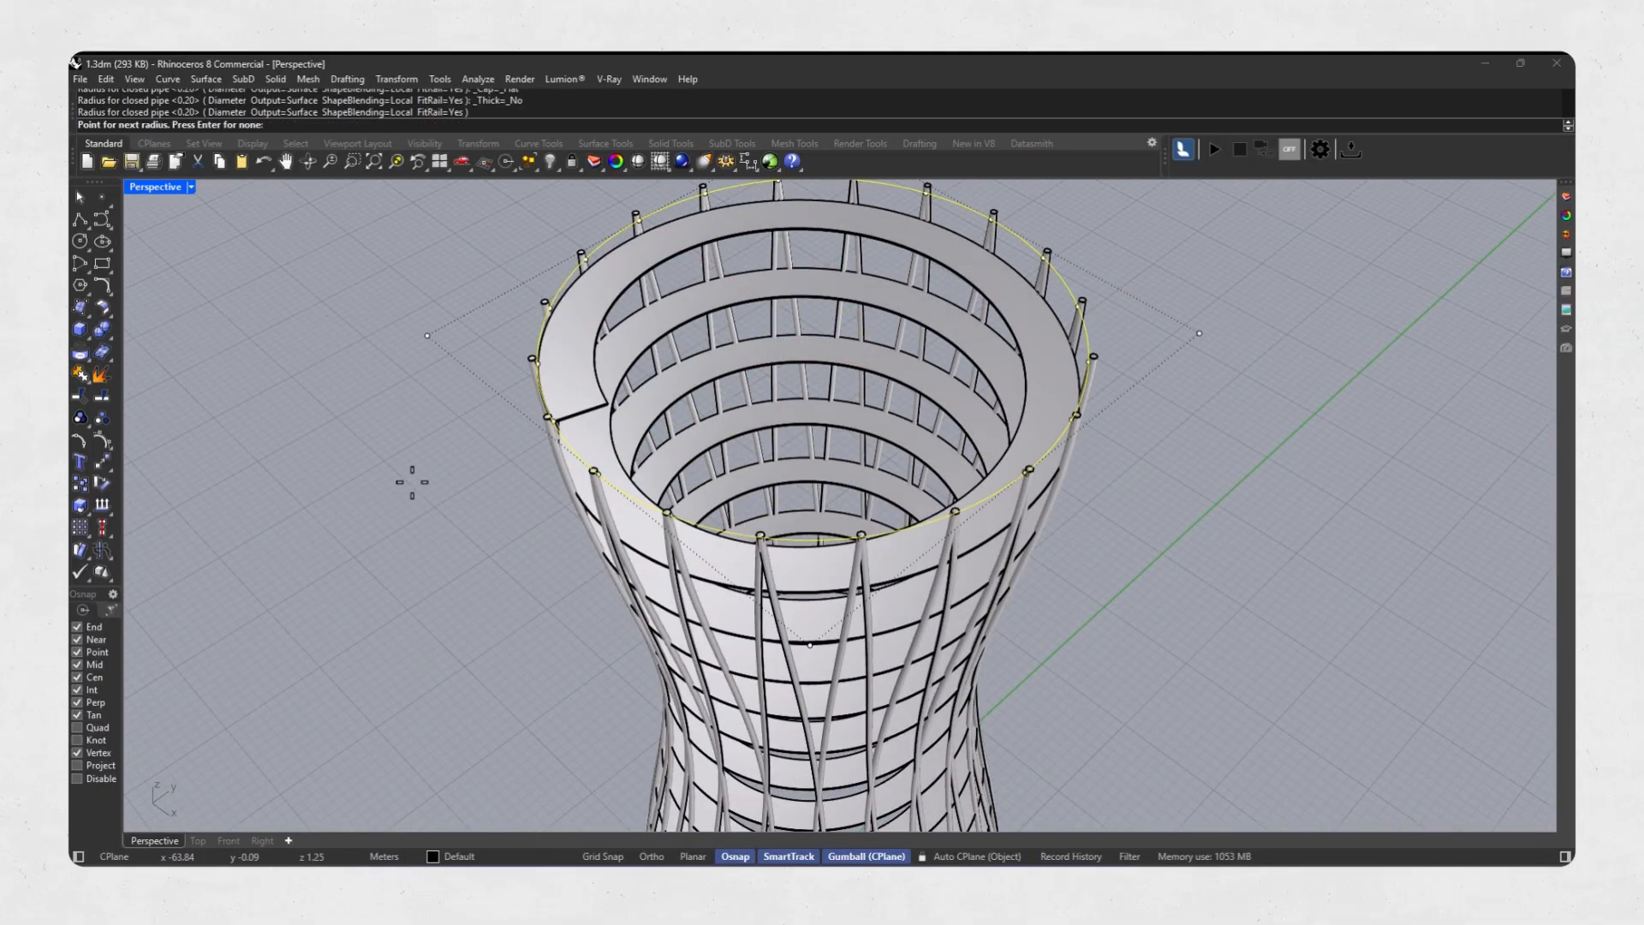
{"action": "key", "text": "Return"}
Isolate the solid helical ramp from the rest of the tower.
{"action": "right_click_drag", "start_coordinate": [525, 519], "coordinate": [505, 465]}
{"action": "key", "text": "Escape"}
{"action": "scroll", "coordinate": [605, 321], "scroll_direction": "down", "scroll_amount": 5}
{"action": "mouse_move", "coordinate": [607, 368]}
{"action": "right_mouse_down"}
{"action": "mouse_move", "coordinate": [608, 323]}
{"action": "mouse_move", "coordinate": [619, 373]}
{"action": "right_mouse_up"}
{"action": "key", "text": "Escape"}
{"action": "right_click_drag", "start_coordinate": [733, 775], "coordinate": [638, 784]}
{"action": "scroll", "coordinate": [810, 630], "scroll_direction": "up", "scroll_amount": 6}
{"action": "left_click", "coordinate": [816, 632]}
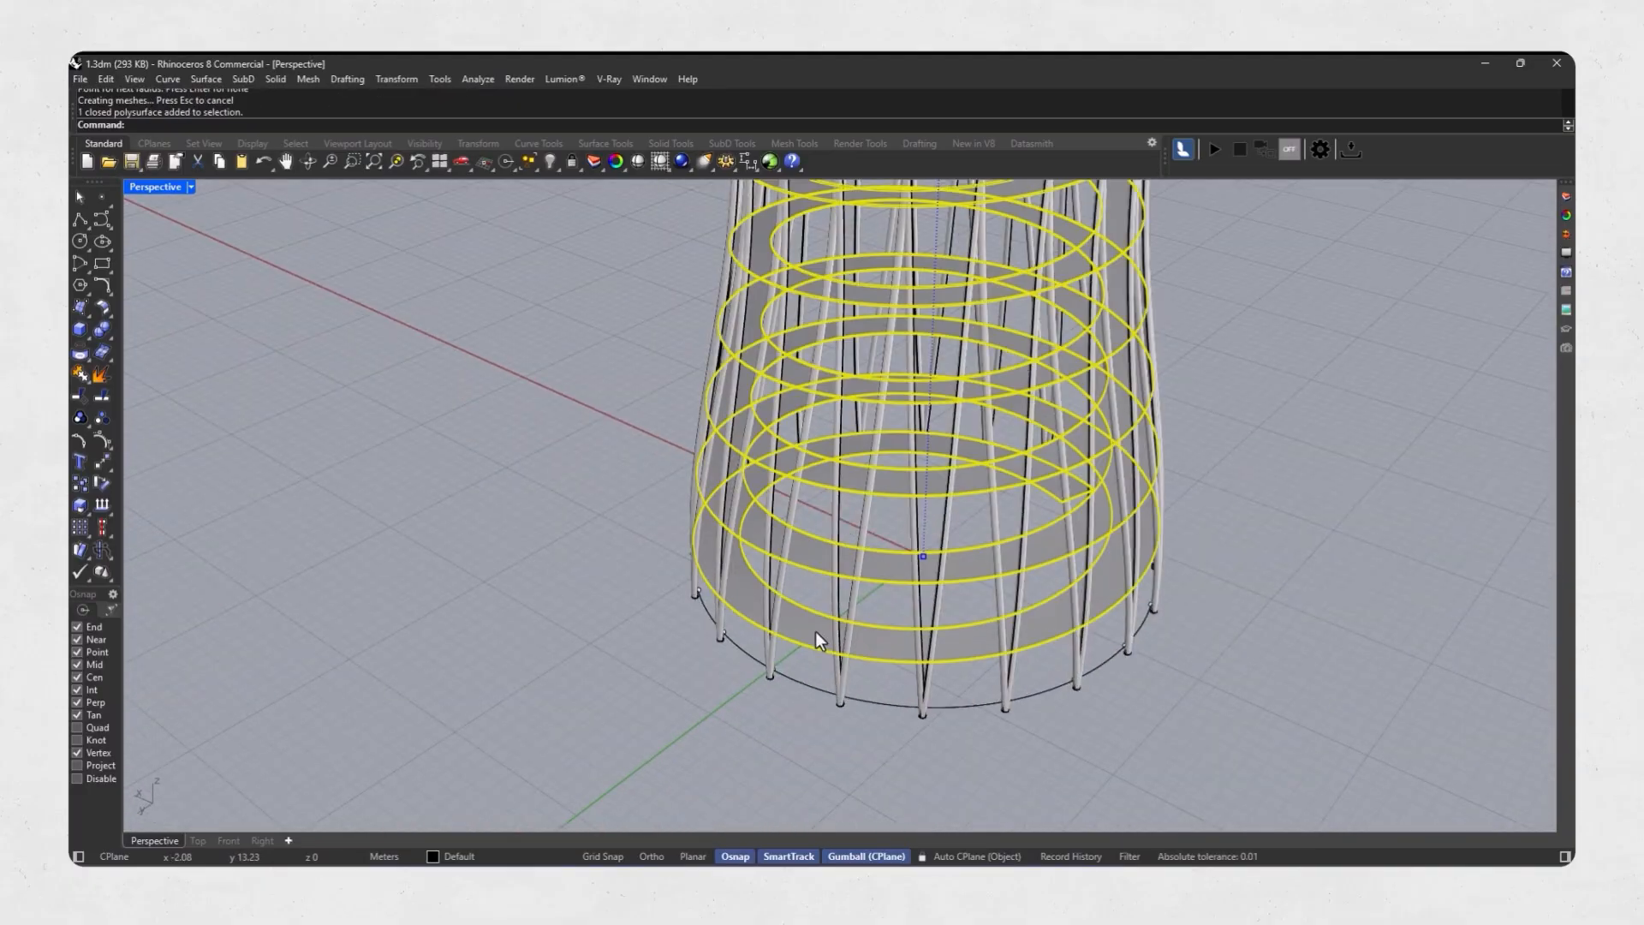
{"action": "left_click", "coordinate": [556, 167]}
{"action": "left_click", "coordinate": [598, 192]}
{"action": "scroll", "coordinate": [773, 494], "scroll_direction": "down", "scroll_amount": 4}
{"action": "right_click_drag", "start_coordinate": [773, 494], "coordinate": [496, 479]}
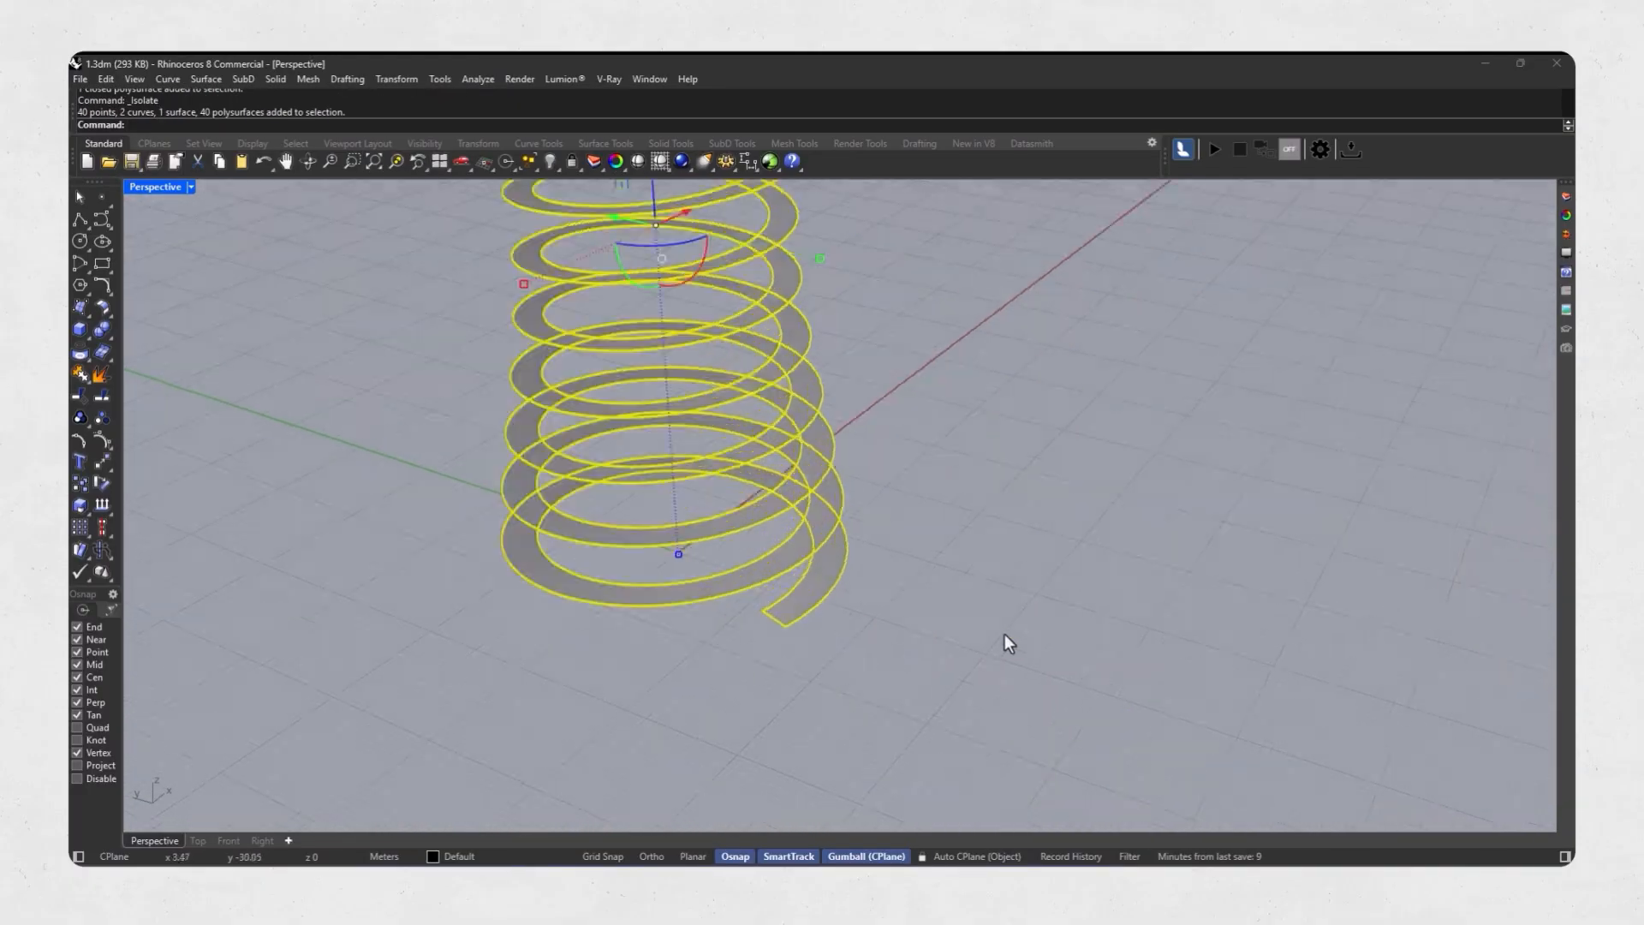
Duplicate the inner helical edge of the solid ramp as a curve.
{"action": "left_click", "coordinate": [1006, 636]}
{"action": "scroll", "coordinate": [1006, 635], "scroll_direction": "up", "scroll_amount": 4}
{"action": "left_click", "coordinate": [89, 359]}
{"action": "left_click", "coordinate": [202, 401]}
{"action": "scroll", "coordinate": [665, 583], "scroll_direction": "up", "scroll_amount": 3}
{"action": "left_click", "coordinate": [664, 583]}
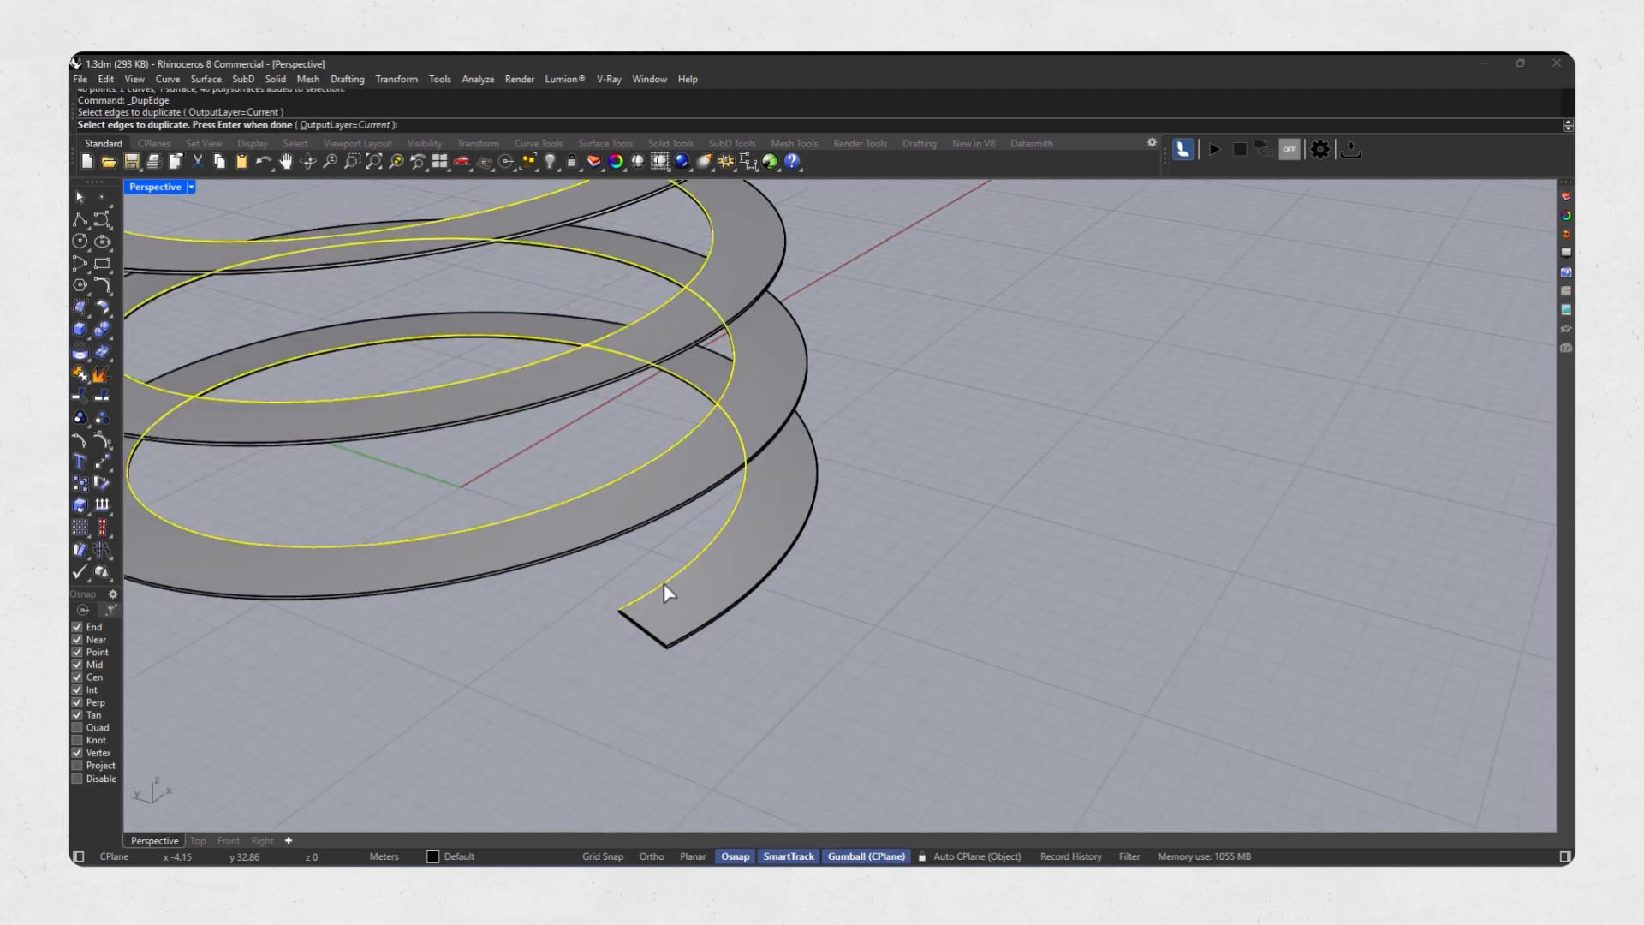
{"action": "scroll", "coordinate": [666, 587], "scroll_direction": "down", "scroll_amount": 6}
{"action": "right_click", "coordinate": [666, 588]}
Move the duplicated inner edge curve vertically up by 0.5 m.
{"action": "scroll", "coordinate": [587, 453], "scroll_direction": "down", "scroll_amount": 5}
{"action": "scroll", "coordinate": [558, 341], "scroll_direction": "up", "scroll_amount": 4}
{"action": "left_click", "coordinate": [567, 325]}
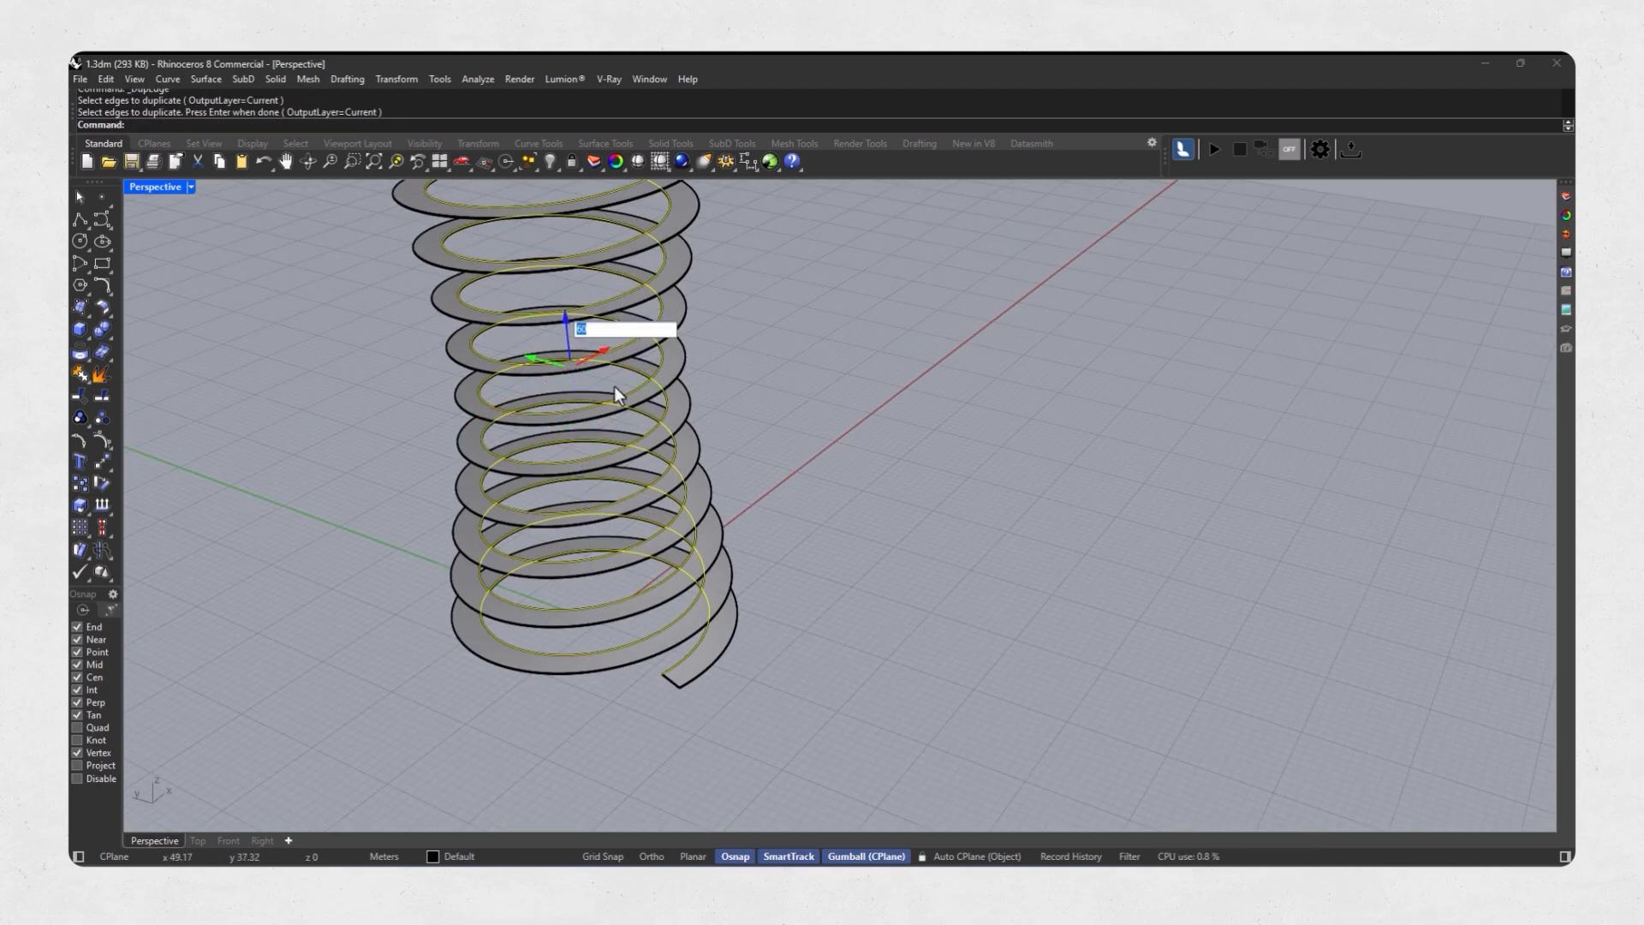
{"action": "type", "text": ".5"}
{"action": "key", "text": "Return"}
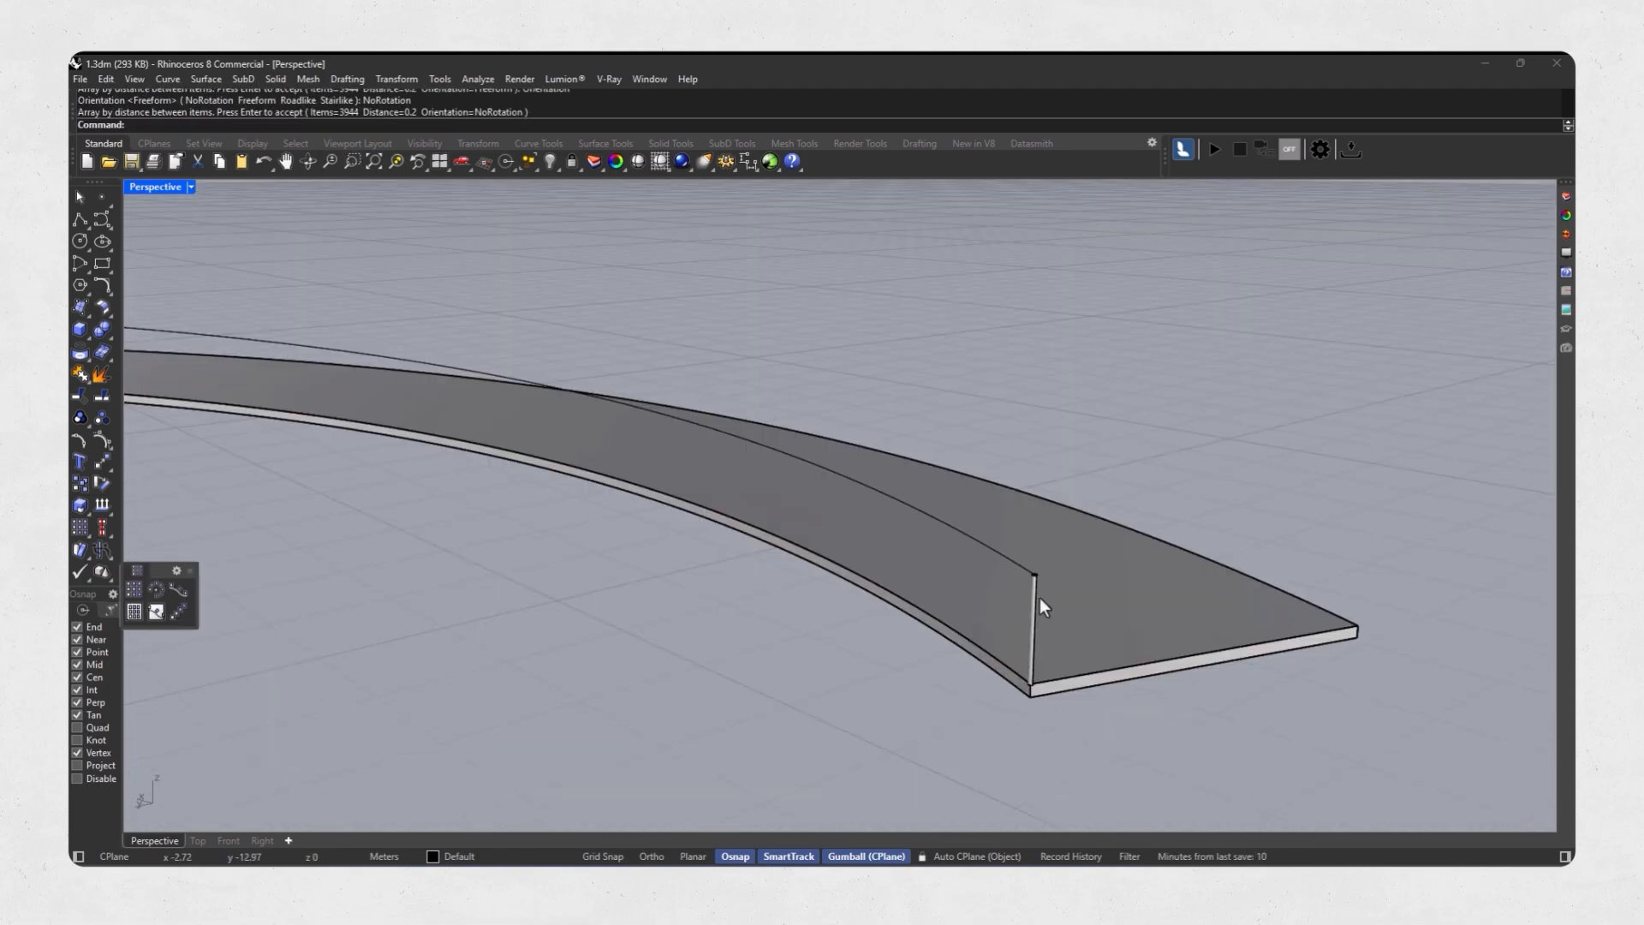
Array the thin vertical post along the raised inner helix curve at 0.2 m spacing with NoRotation orientation.
{"action": "scroll", "coordinate": [1039, 598], "scroll_direction": "up", "scroll_amount": 3}
{"action": "right_click", "coordinate": [914, 581]}
{"action": "key", "text": "Escape"}
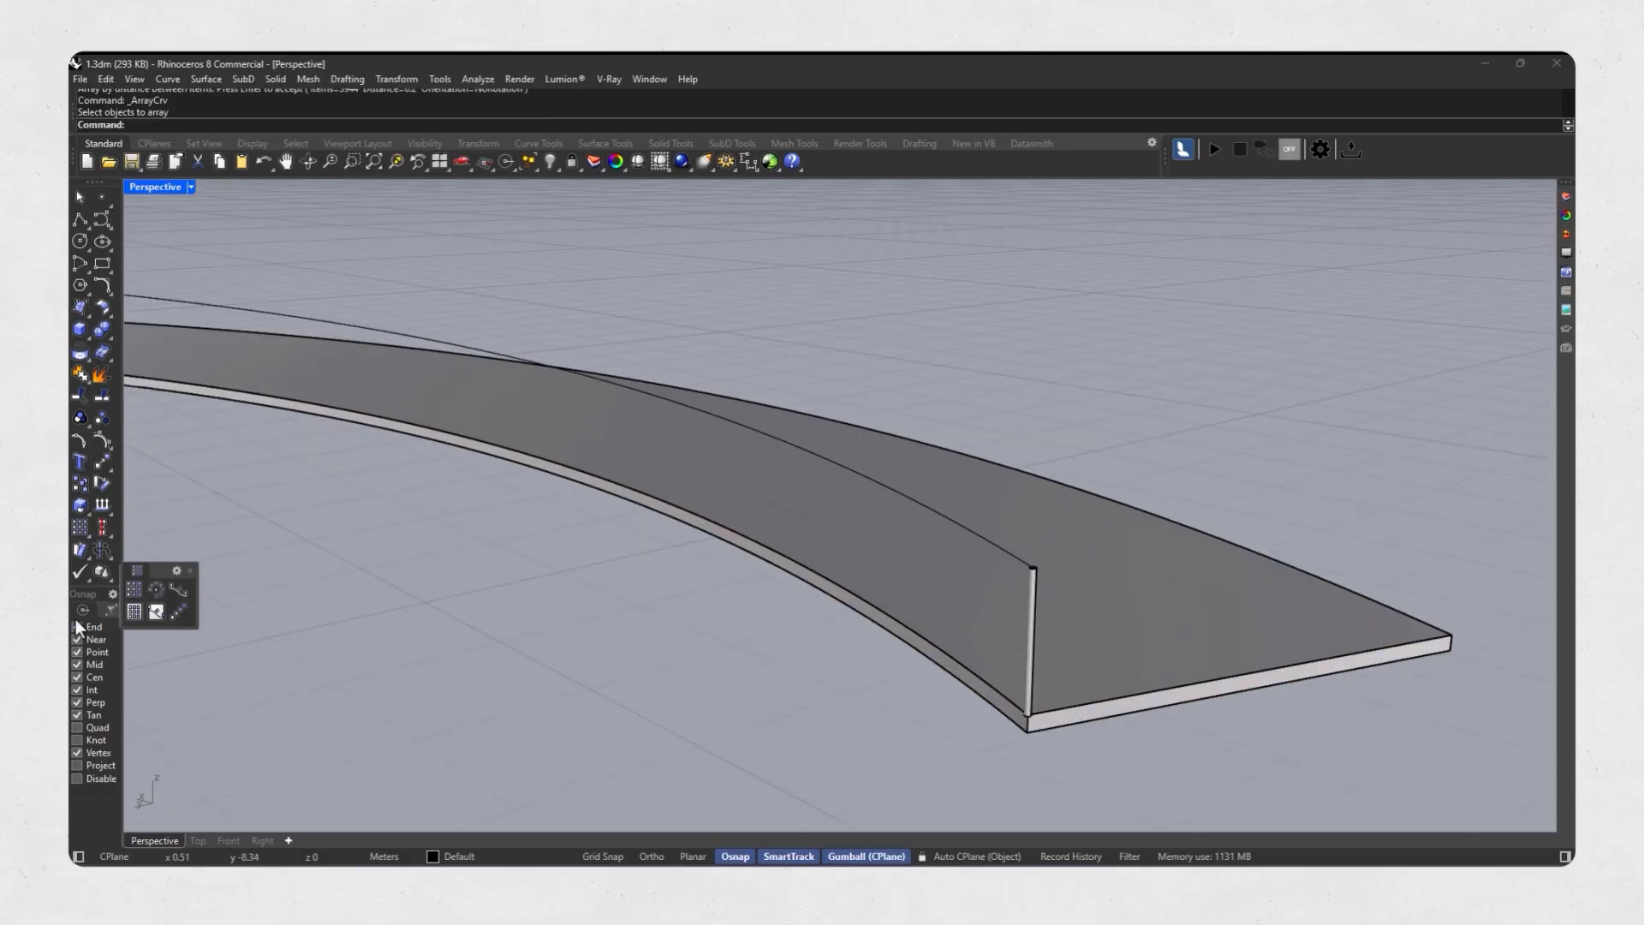
{"action": "key", "text": "Return"}
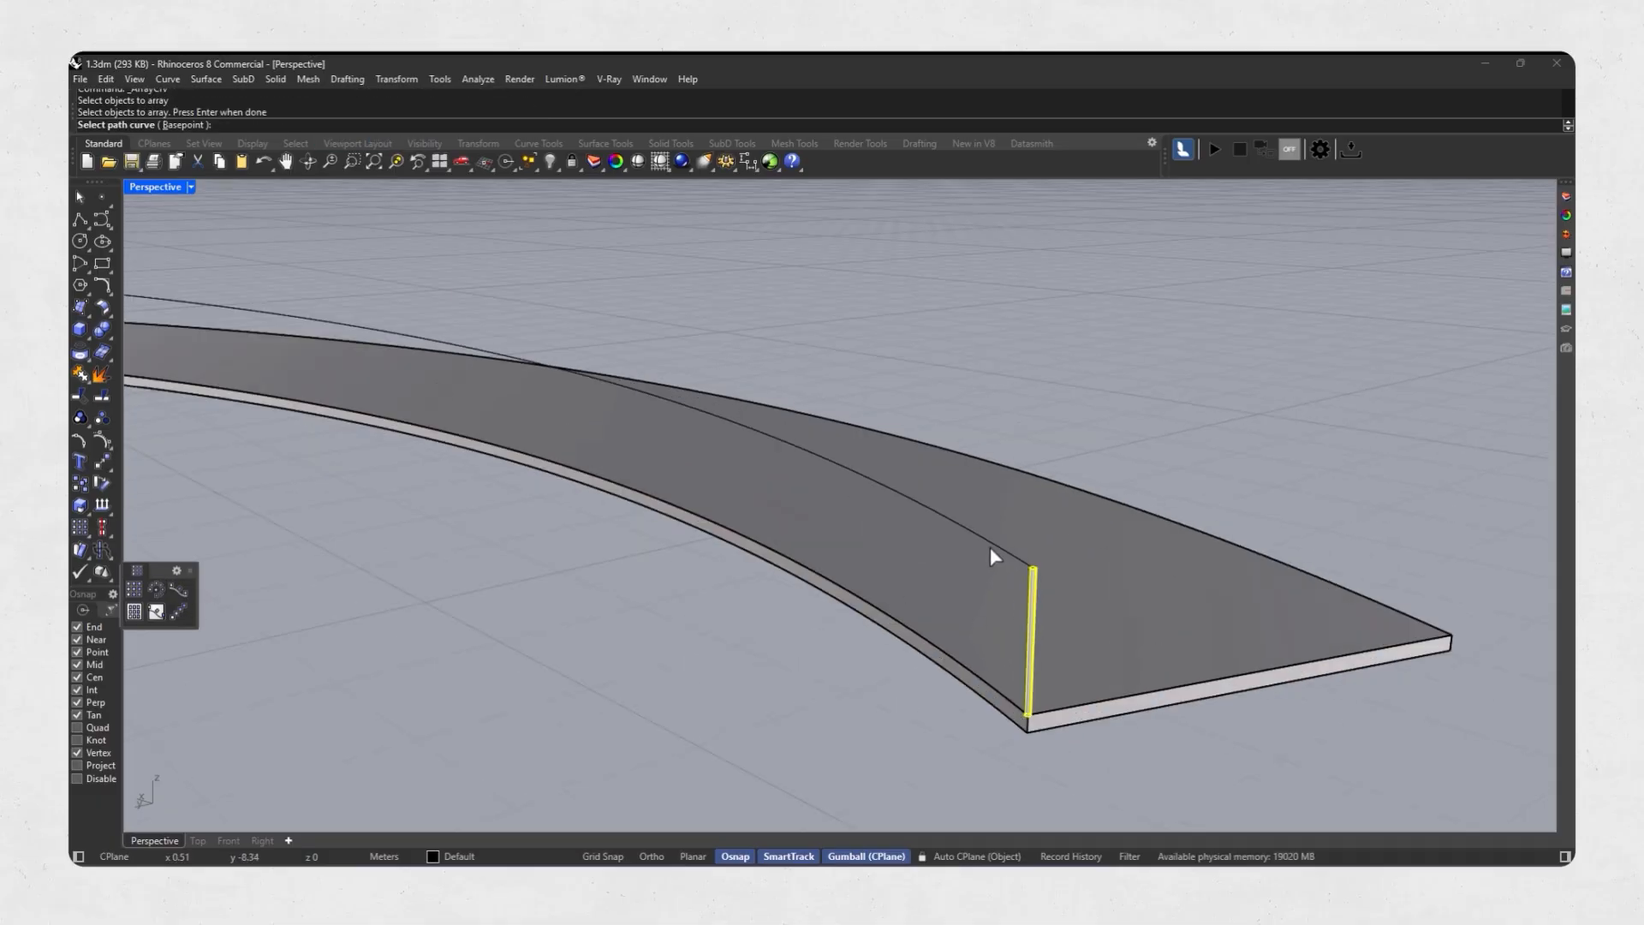
{"action": "left_click", "coordinate": [990, 546]}
{"action": "scroll", "coordinate": [983, 568], "scroll_direction": "down", "scroll_amount": 8}
{"action": "scroll", "coordinate": [611, 257], "scroll_direction": "down", "scroll_amount": 5}
{"action": "scroll", "coordinate": [600, 308], "scroll_direction": "down", "scroll_amount": 5}
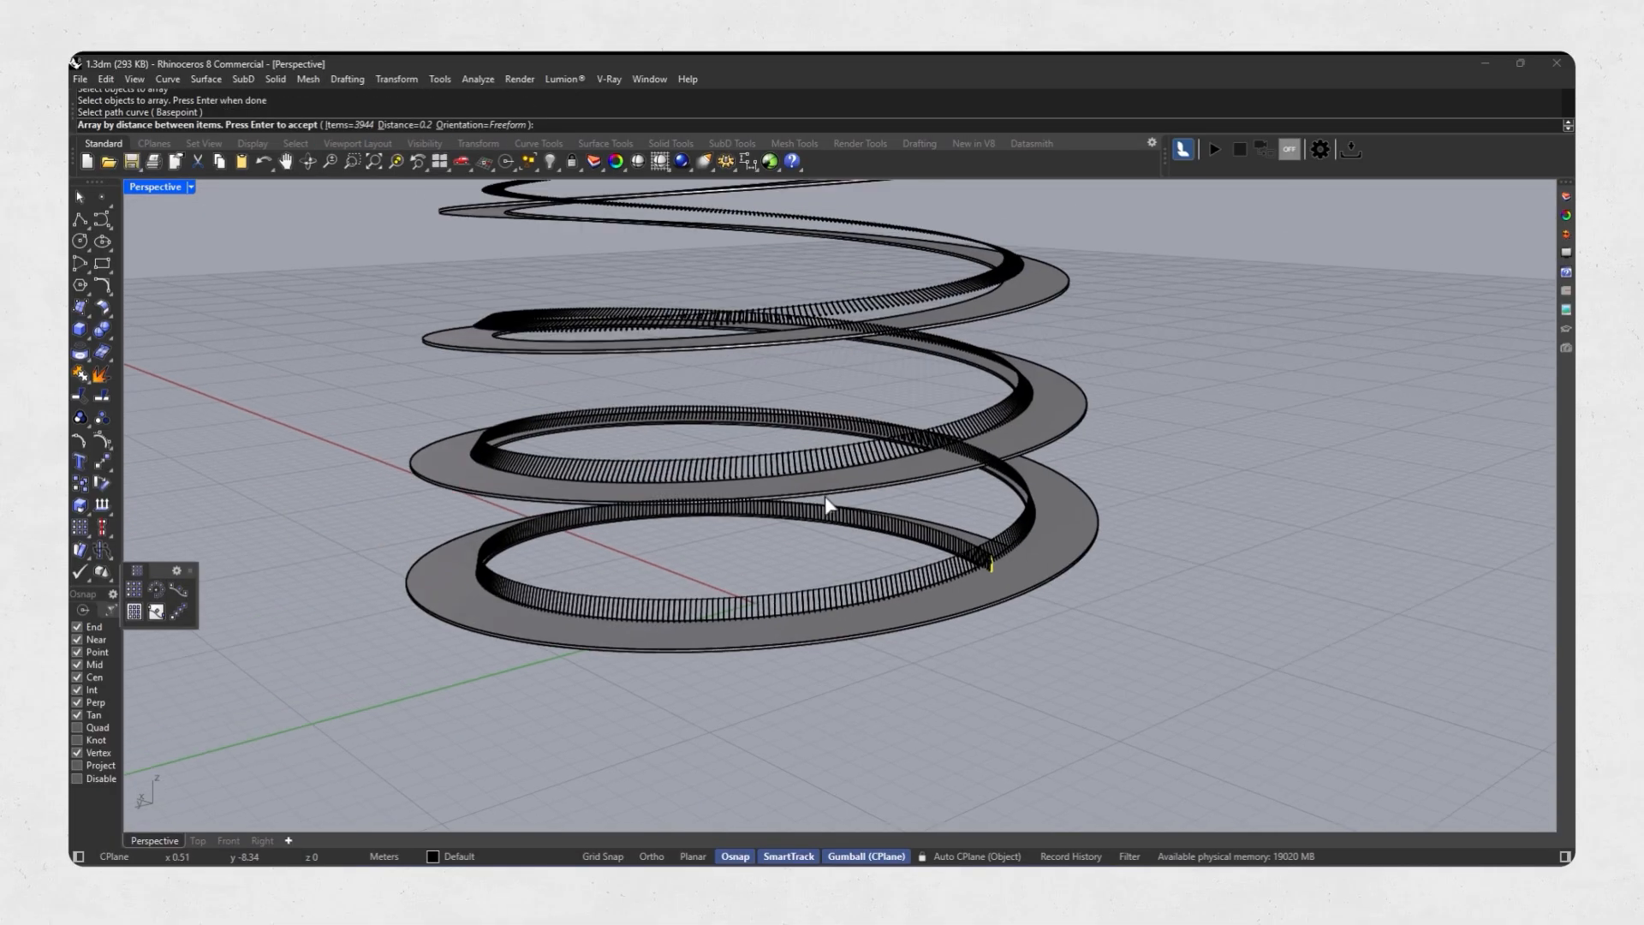
{"action": "left_click", "coordinate": [482, 125]}
{"action": "left_click", "coordinate": [218, 125]}
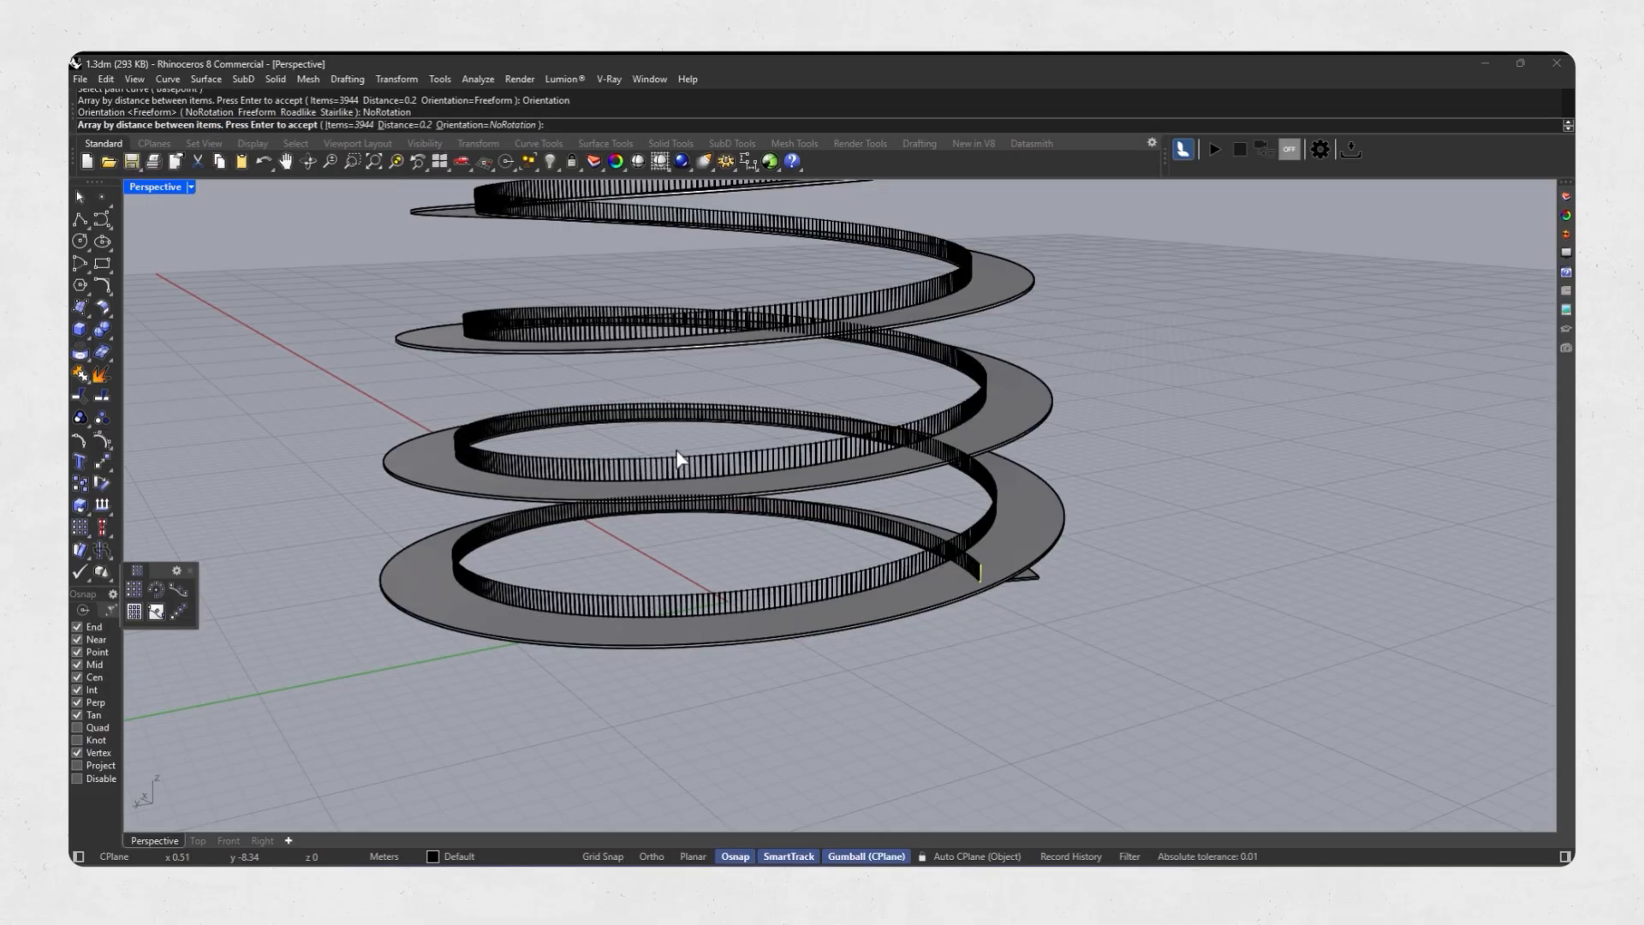
{"action": "scroll", "coordinate": [807, 690], "scroll_direction": "down", "scroll_amount": 5}
{"action": "scroll", "coordinate": [891, 569], "scroll_direction": "up", "scroll_amount": 10}
{"action": "key", "text": "Return"}
{"action": "scroll", "coordinate": [900, 579], "scroll_direction": "up", "scroll_amount": 8}
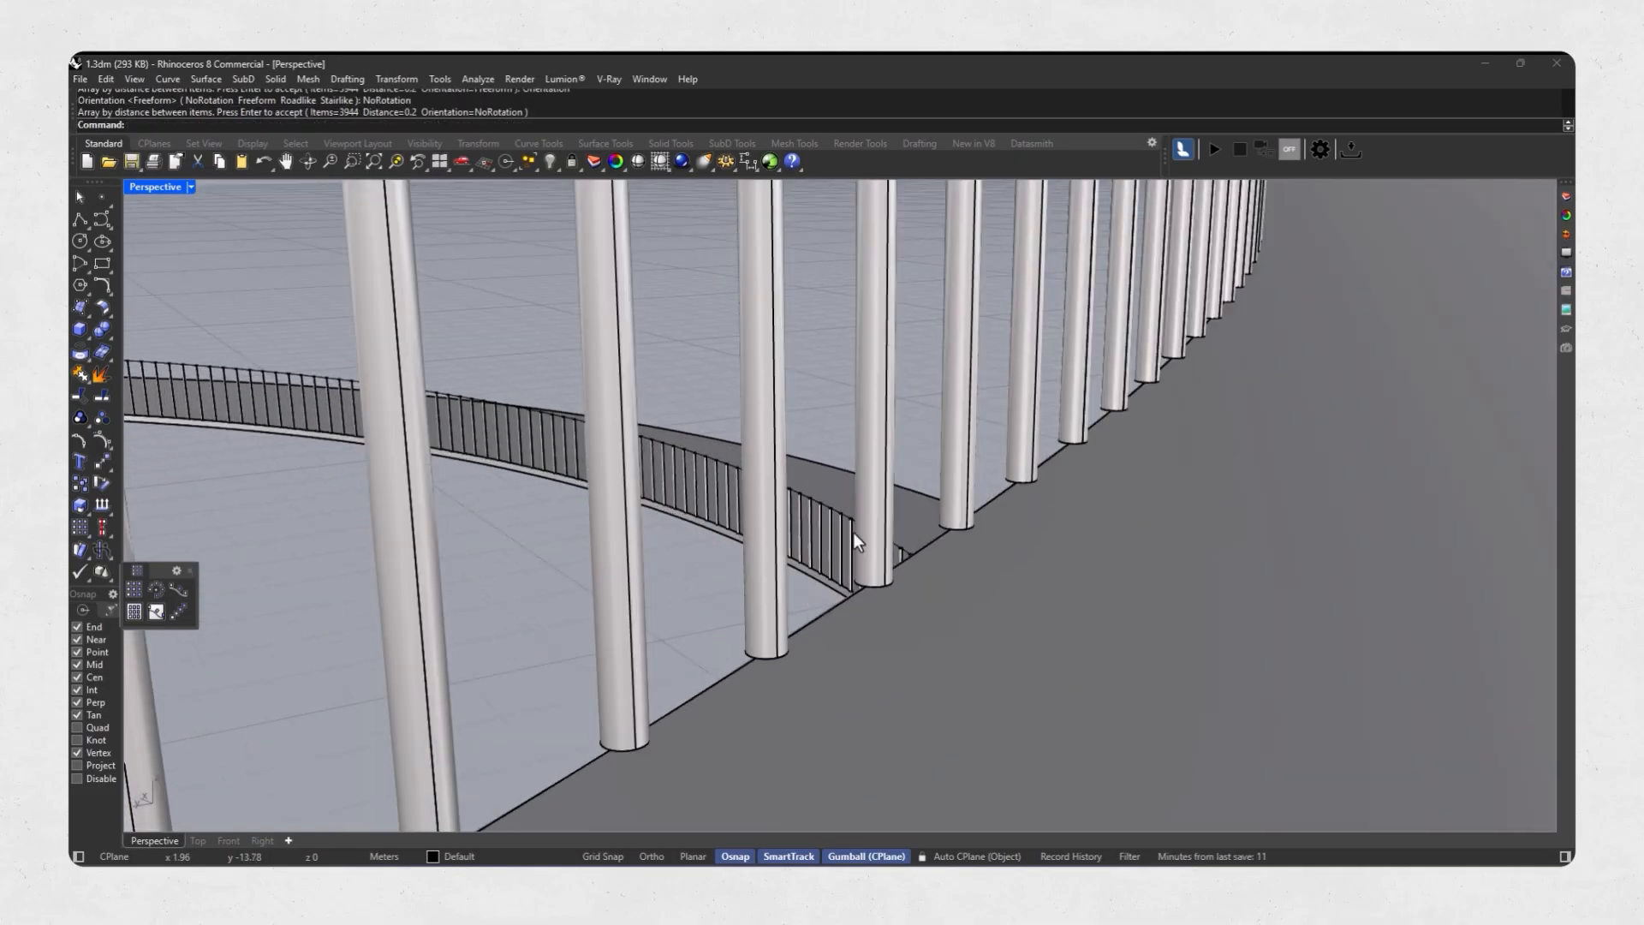
Pipe the raised helix curve along the post tops as a handrail, using the preset radii.
{"action": "scroll", "coordinate": [855, 533], "scroll_direction": "down", "scroll_amount": 5}
{"action": "left_click", "coordinate": [756, 398]}
{"action": "left_click", "coordinate": [89, 336]}
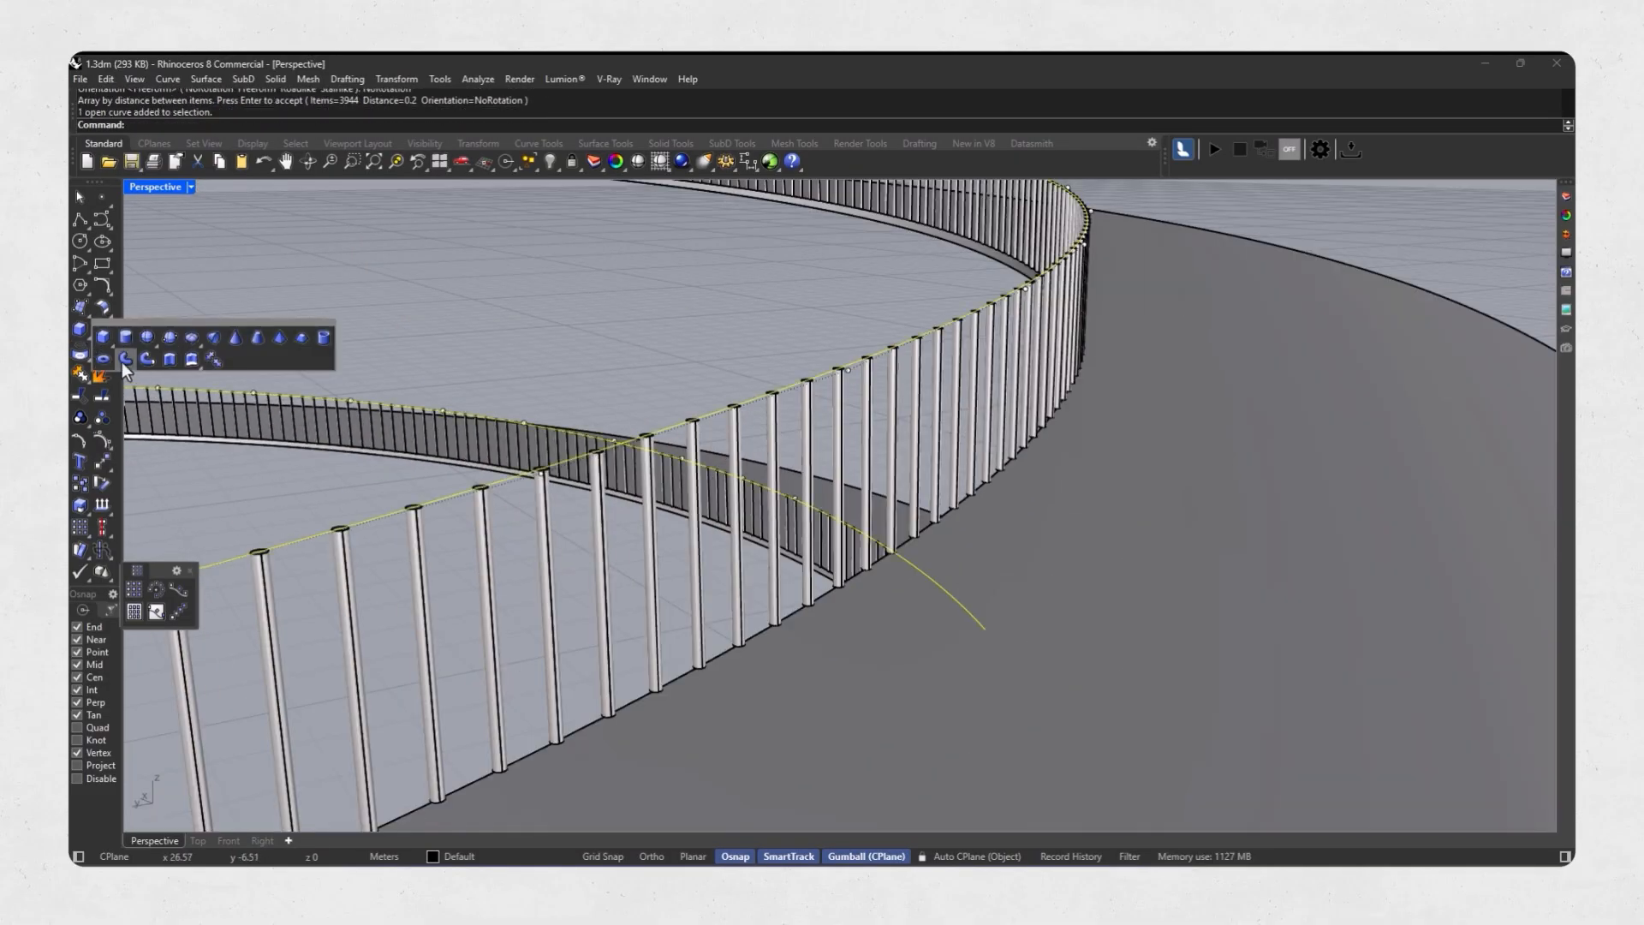
{"action": "left_click", "coordinate": [121, 362]}
{"action": "key", "text": "Return"}
{"action": "key", "text": "Return"}
{"action": "key", "text": "Return"}
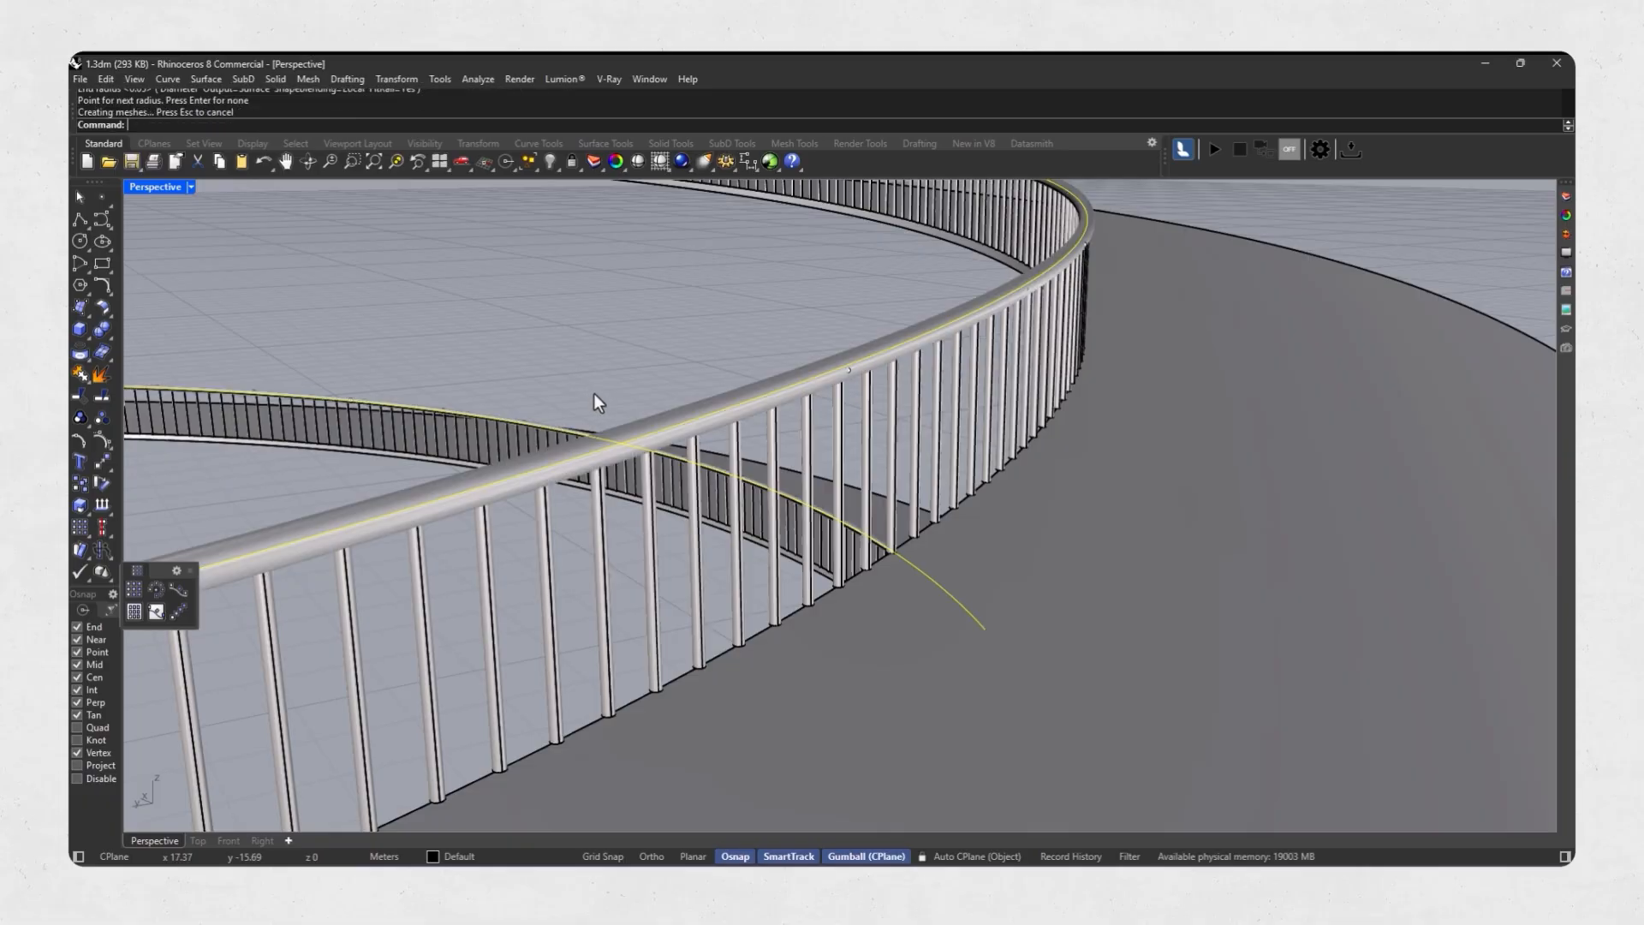
Show all hidden objects and display the complete tower in Rendered mode.
{"action": "scroll", "coordinate": [718, 430], "scroll_direction": "down", "scroll_amount": 10}
{"action": "scroll", "coordinate": [856, 594], "scroll_direction": "down", "scroll_amount": 5}
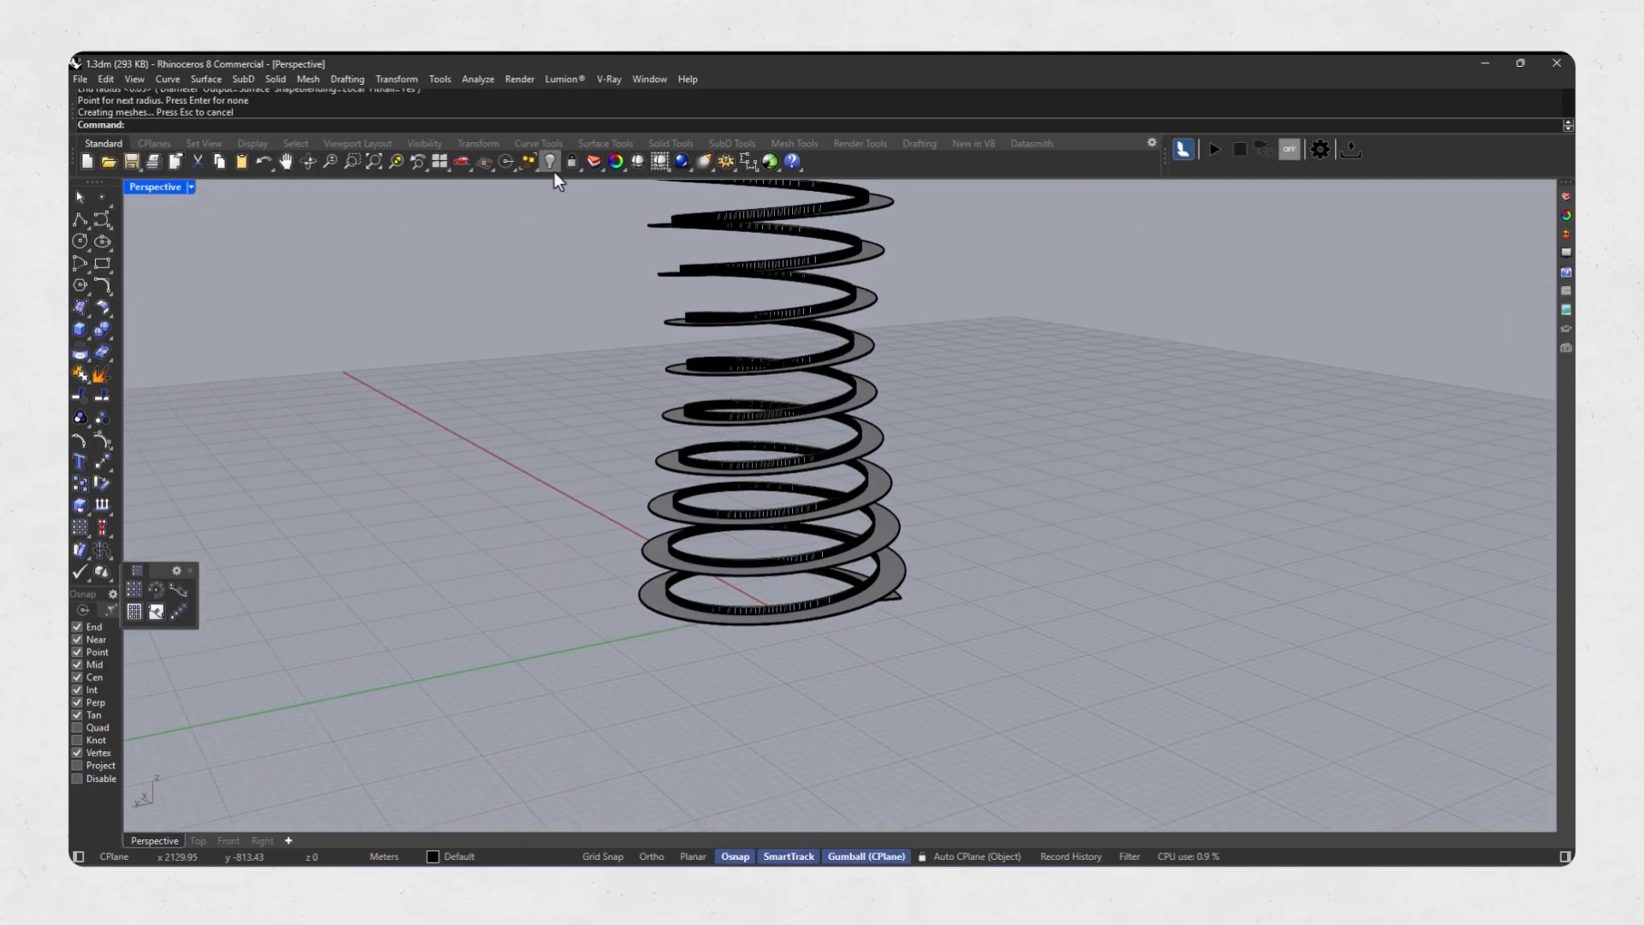
{"action": "left_click", "coordinate": [557, 167]}
{"action": "left_click", "coordinate": [573, 190]}
{"action": "right_click_drag", "start_coordinate": [762, 326], "coordinate": [843, 413], "text": "shift"}
{"action": "middle_click", "coordinate": [809, 489]}
{"action": "left_click", "coordinate": [828, 492]}
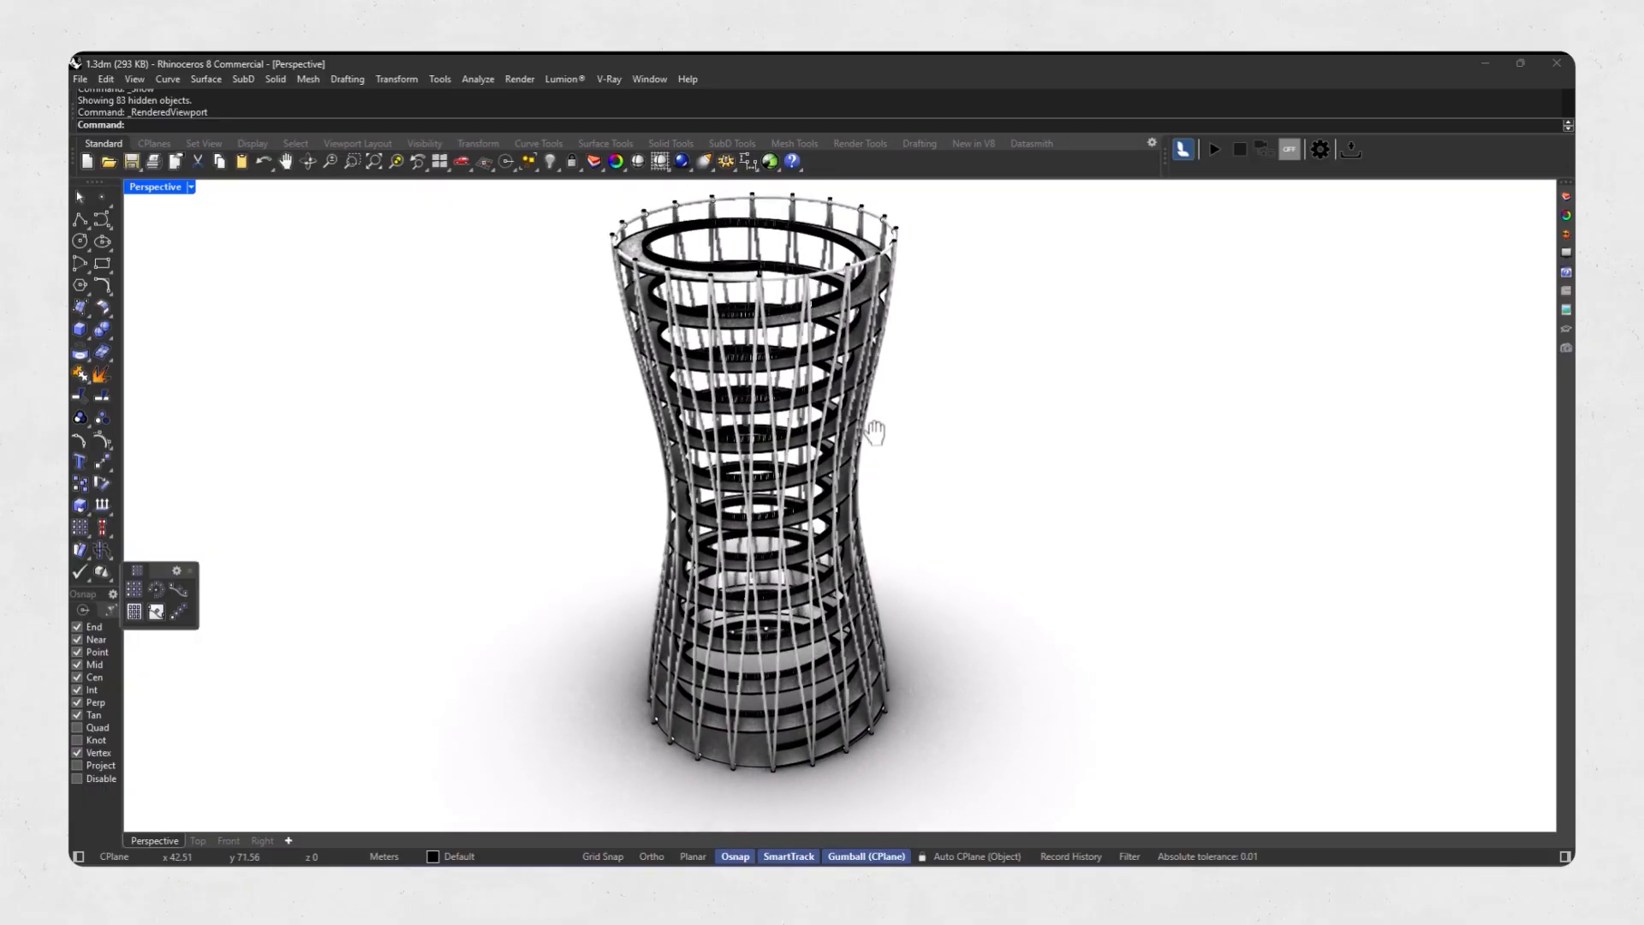
{"action": "scroll", "coordinate": [861, 424], "scroll_direction": "down", "scroll_amount": 3}
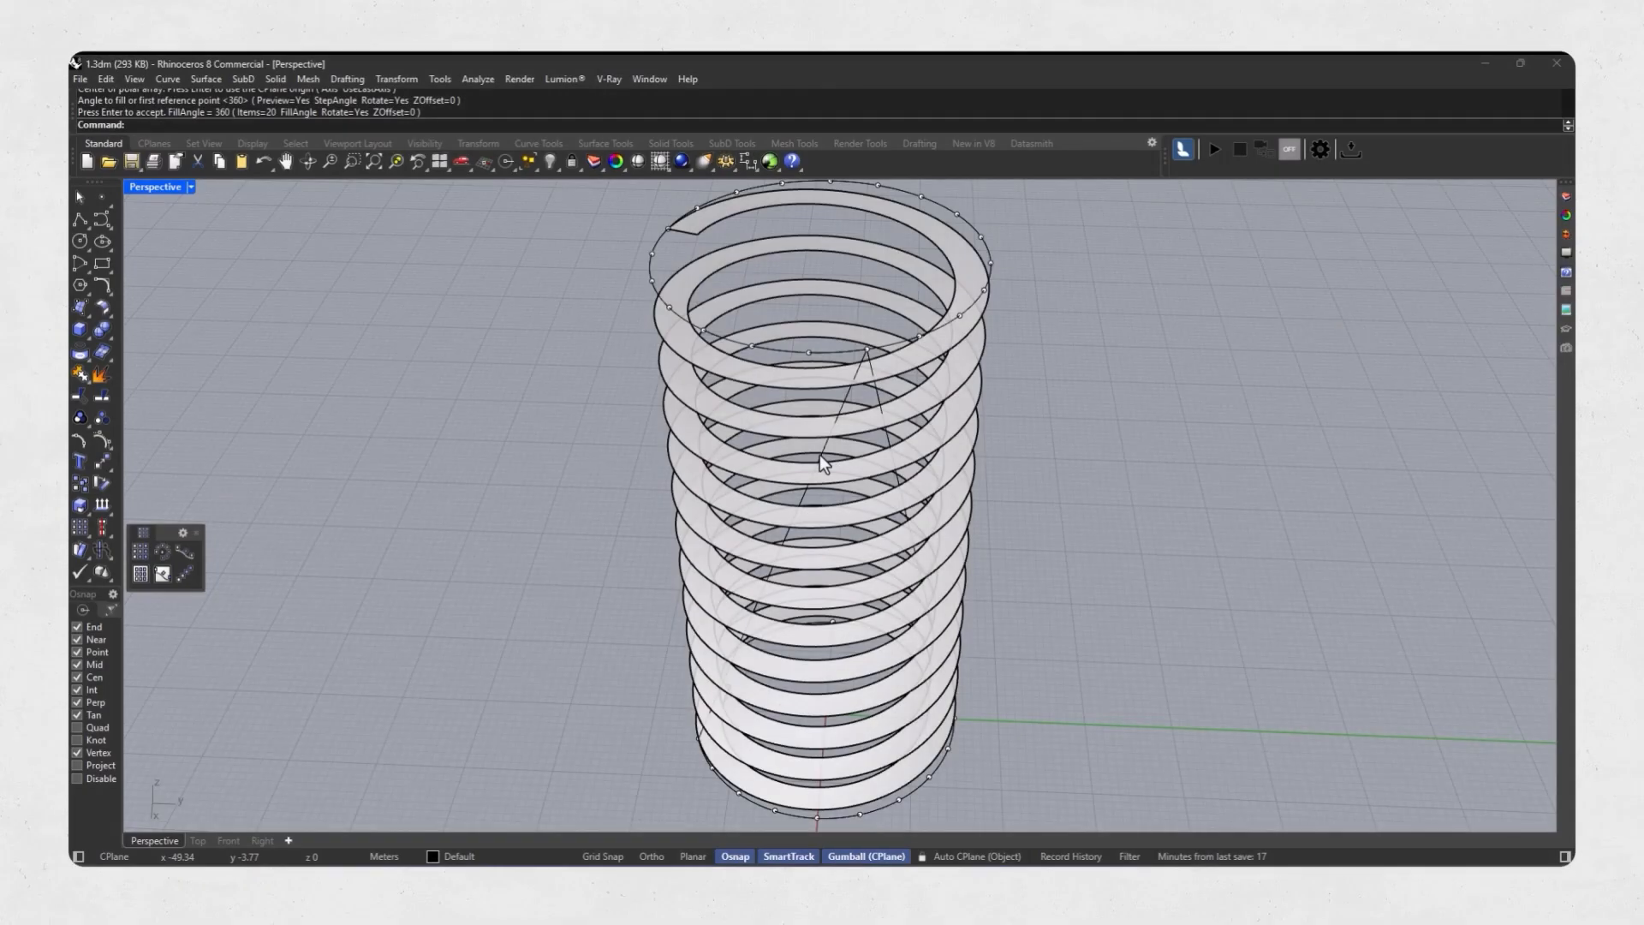
Polar array the inverted-V lattice curve around the CPlane origin with 20 items over 360 degrees.
{"action": "left_click", "coordinate": [822, 454]}
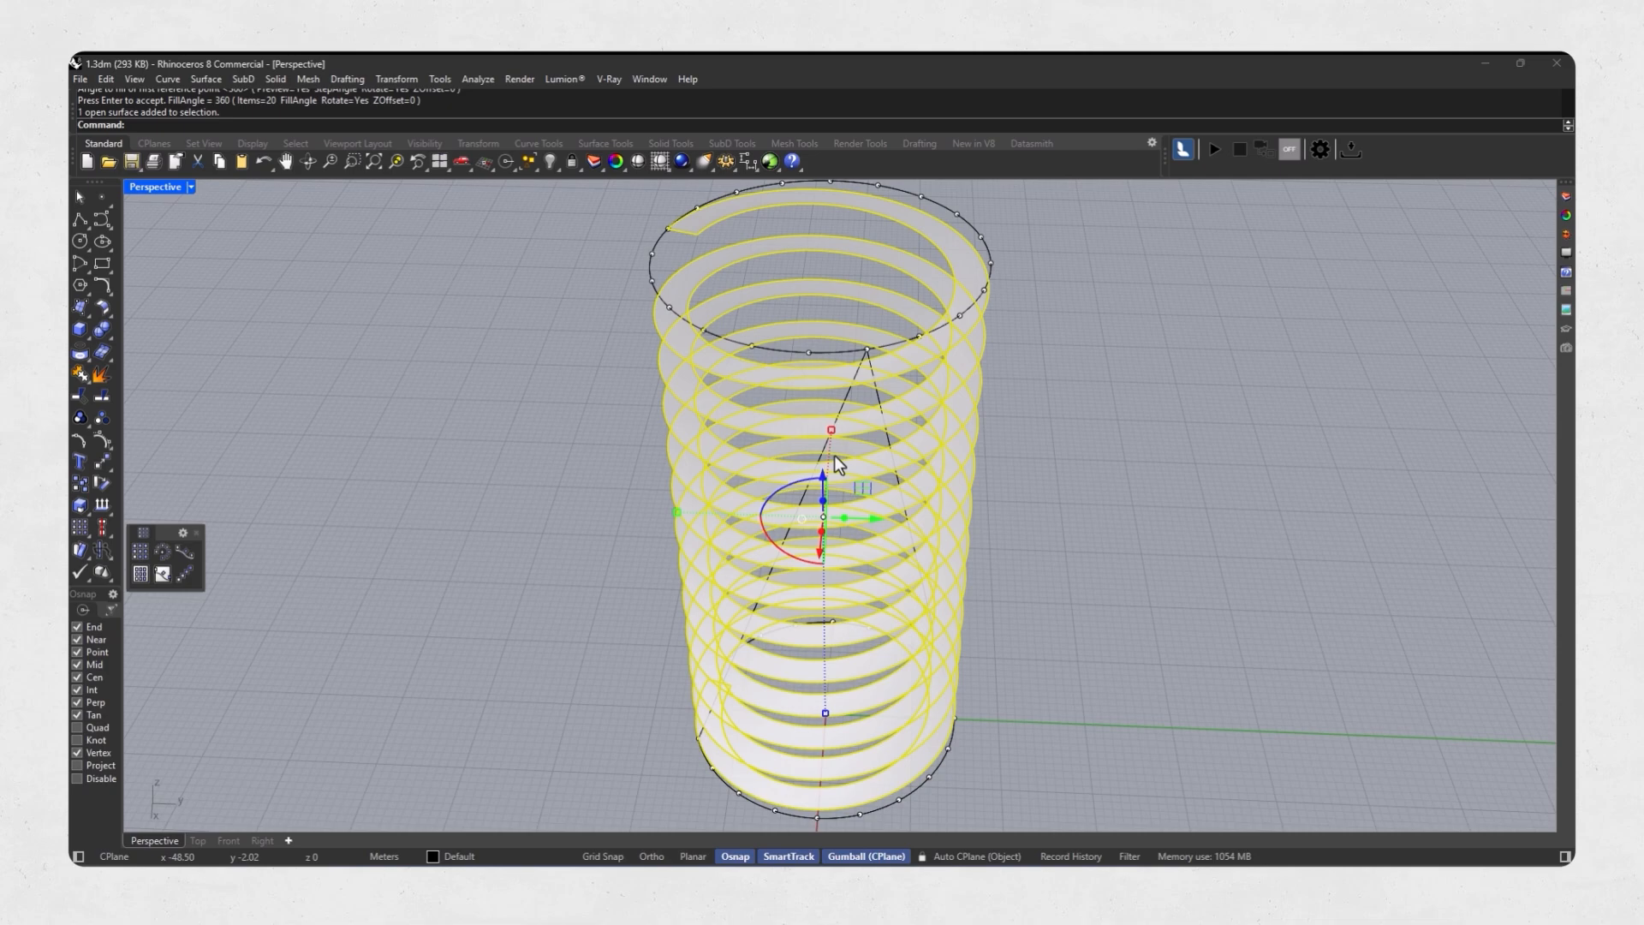
{"action": "left_click", "coordinate": [846, 398]}
{"action": "scroll", "coordinate": [819, 501], "scroll_direction": "down", "scroll_amount": 5}
{"action": "right_click_drag", "start_coordinate": [819, 505], "coordinate": [850, 461]}
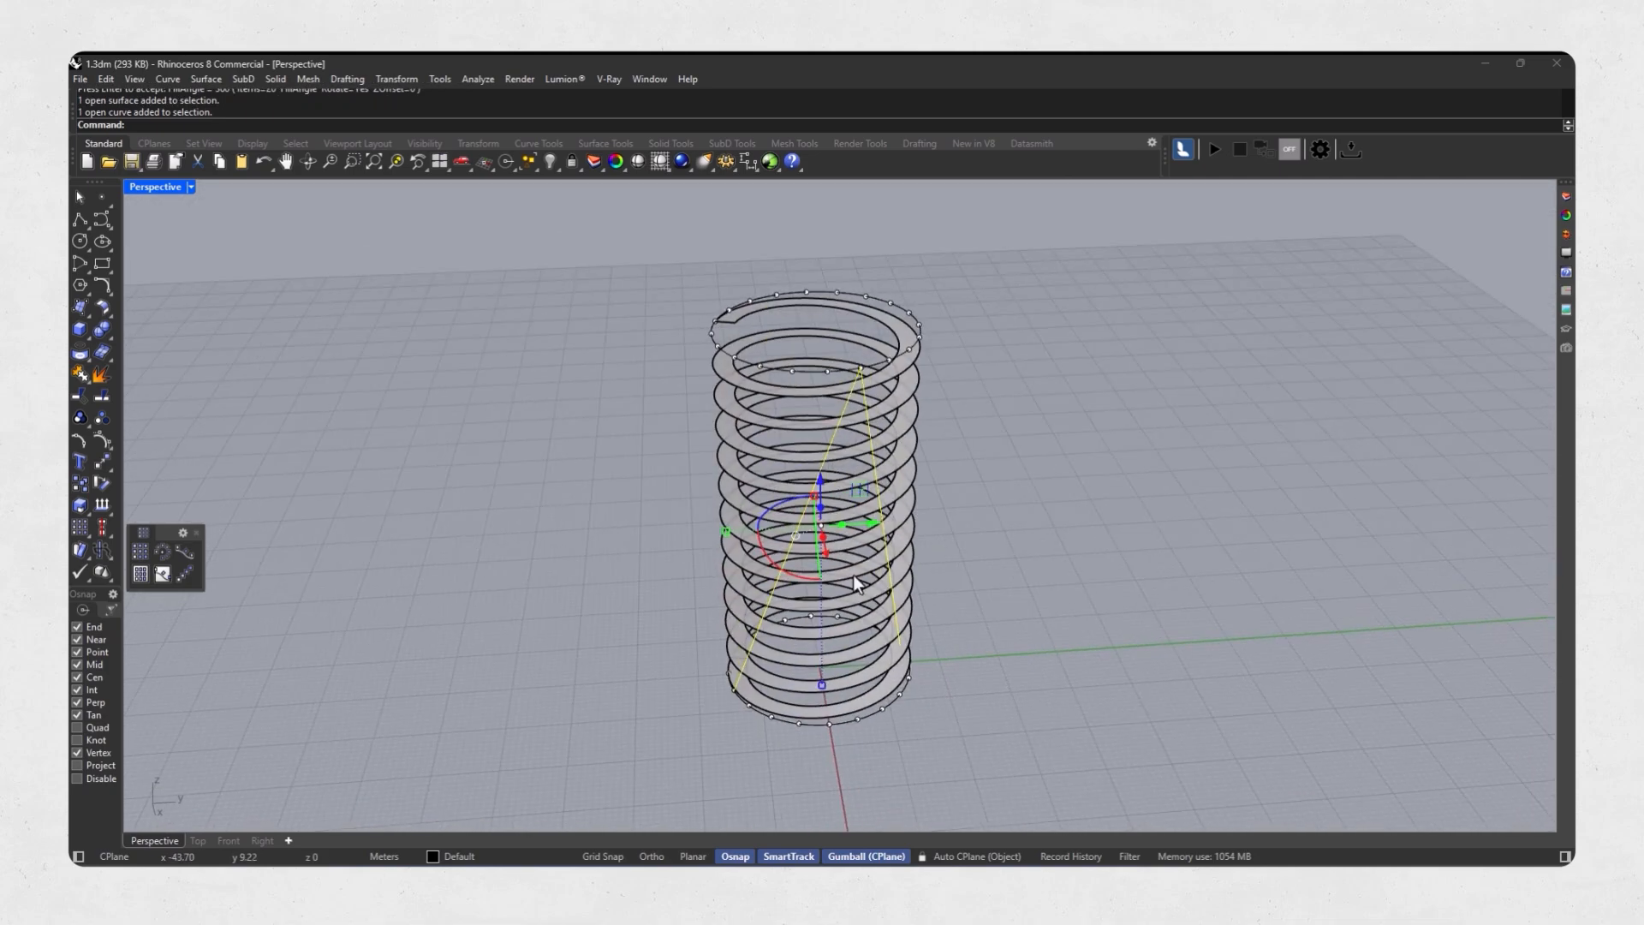
{"action": "left_click", "coordinate": [165, 553]}
{"action": "scroll", "coordinate": [796, 736], "scroll_direction": "up", "scroll_amount": 3}
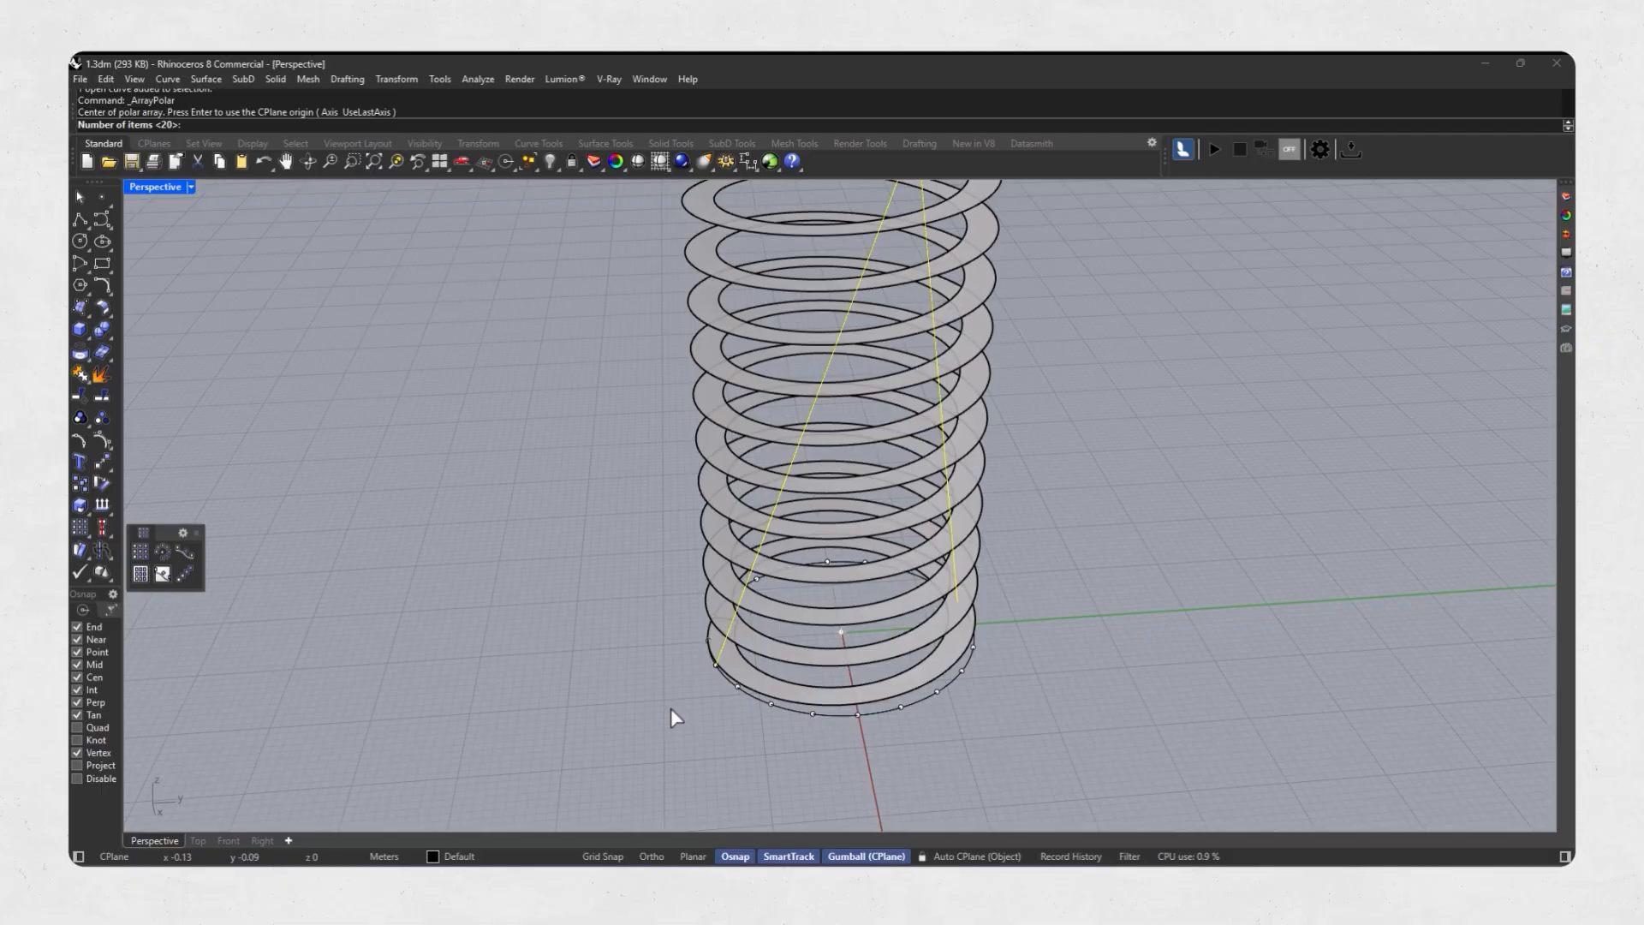
{"action": "key", "text": "Return"}
{"action": "key", "text": "Return"}
{"action": "scroll", "coordinate": [685, 705], "scroll_direction": "down", "scroll_amount": 4}
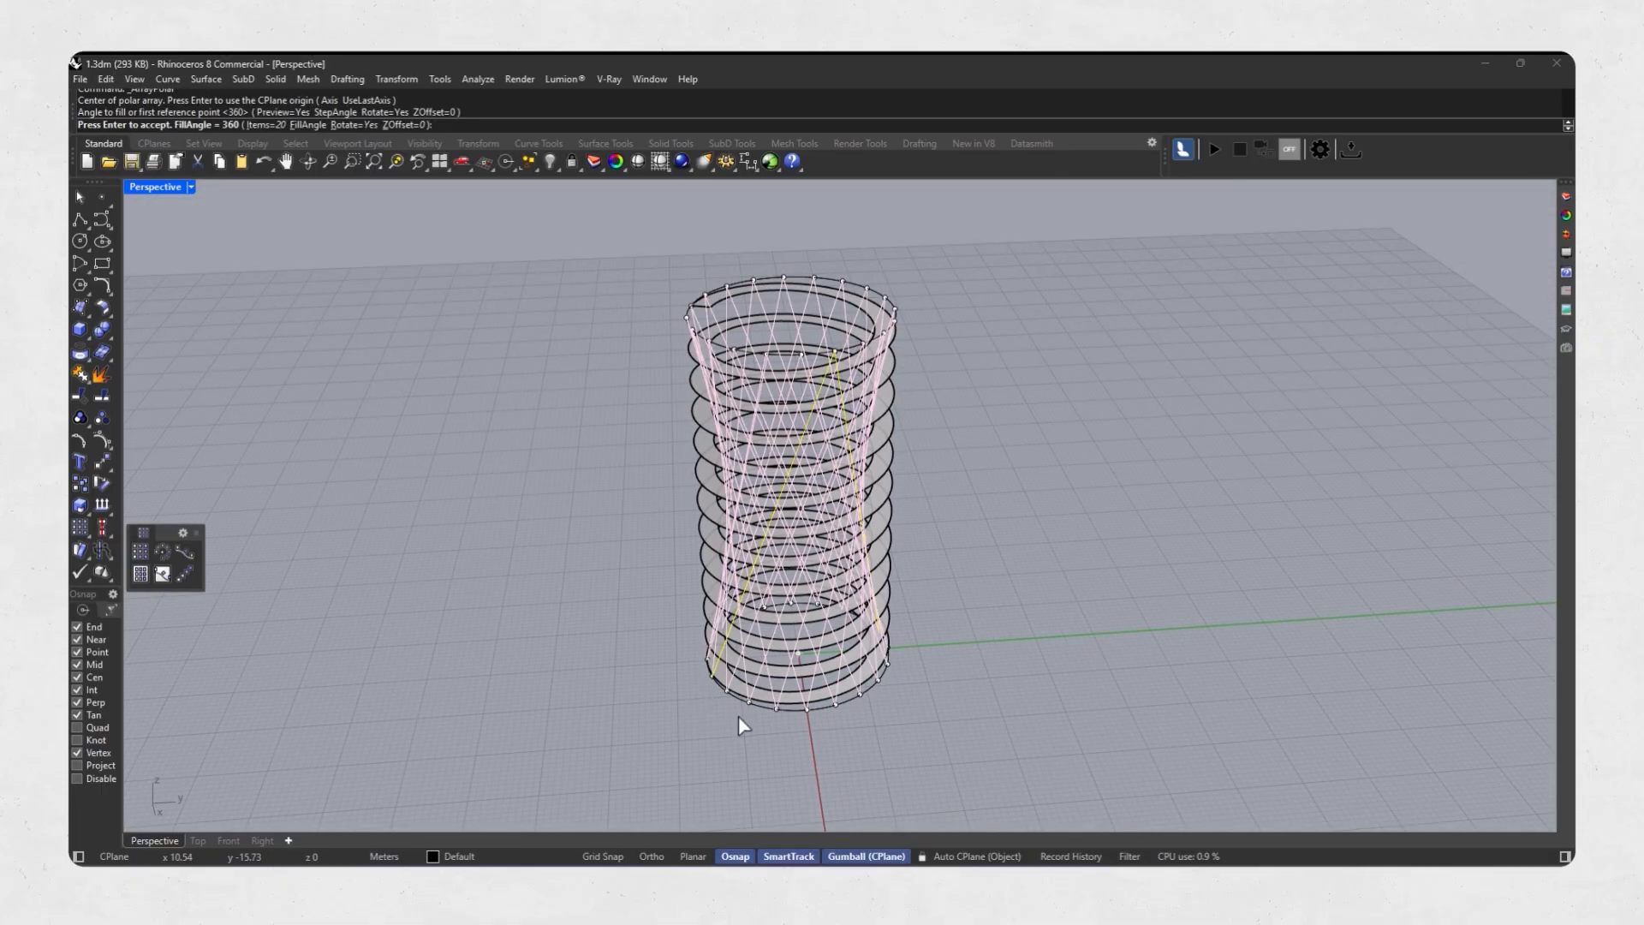
{"action": "key", "text": "Return"}
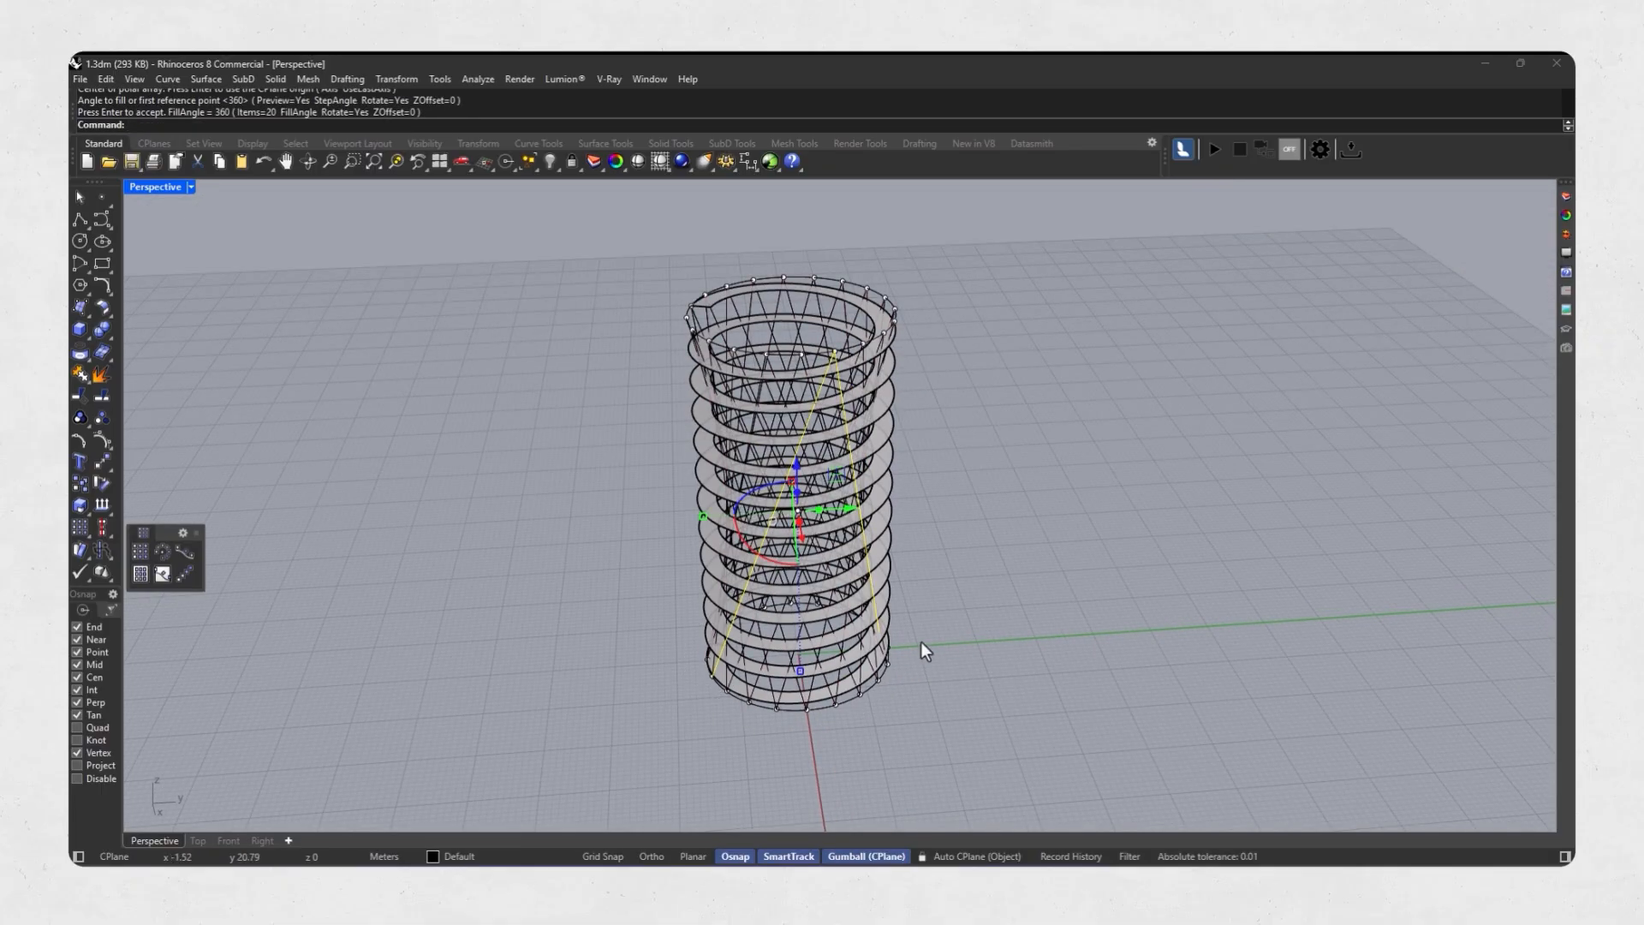
{"action": "key", "text": "Return"}
{"action": "scroll", "coordinate": [899, 514], "scroll_direction": "up", "scroll_amount": 3}
{"action": "left_click", "coordinate": [950, 467]}
{"action": "right_click_drag", "start_coordinate": [963, 480], "coordinate": [802, 401]}
{"action": "scroll", "coordinate": [690, 378], "scroll_direction": "down", "scroll_amount": 4}
{"action": "right_click_drag", "start_coordinate": [687, 381], "coordinate": [706, 458]}
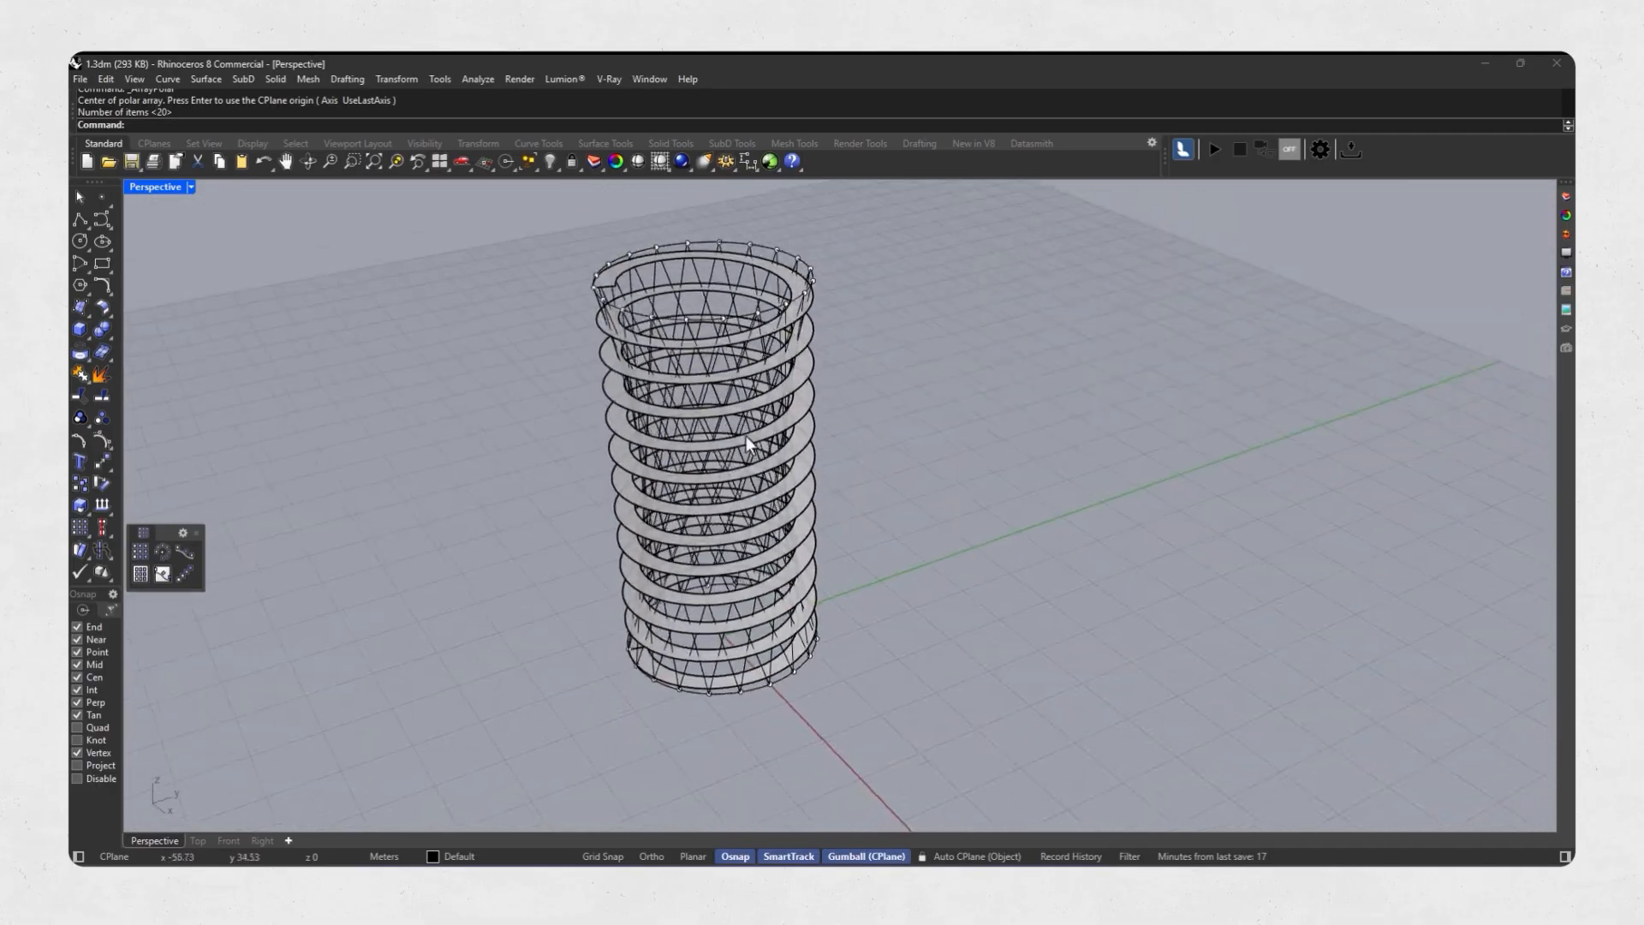
Apply a global bounding-box cage edit to the helical ramp and lattice, with X 2, Y 2, Z 5 points and degrees 1, 1, 3.
{"action": "scroll", "coordinate": [779, 424], "scroll_direction": "up", "scroll_amount": 3}
{"action": "left_click", "coordinate": [803, 413]}
{"action": "scroll", "coordinate": [763, 476], "scroll_direction": "down", "scroll_amount": 3}
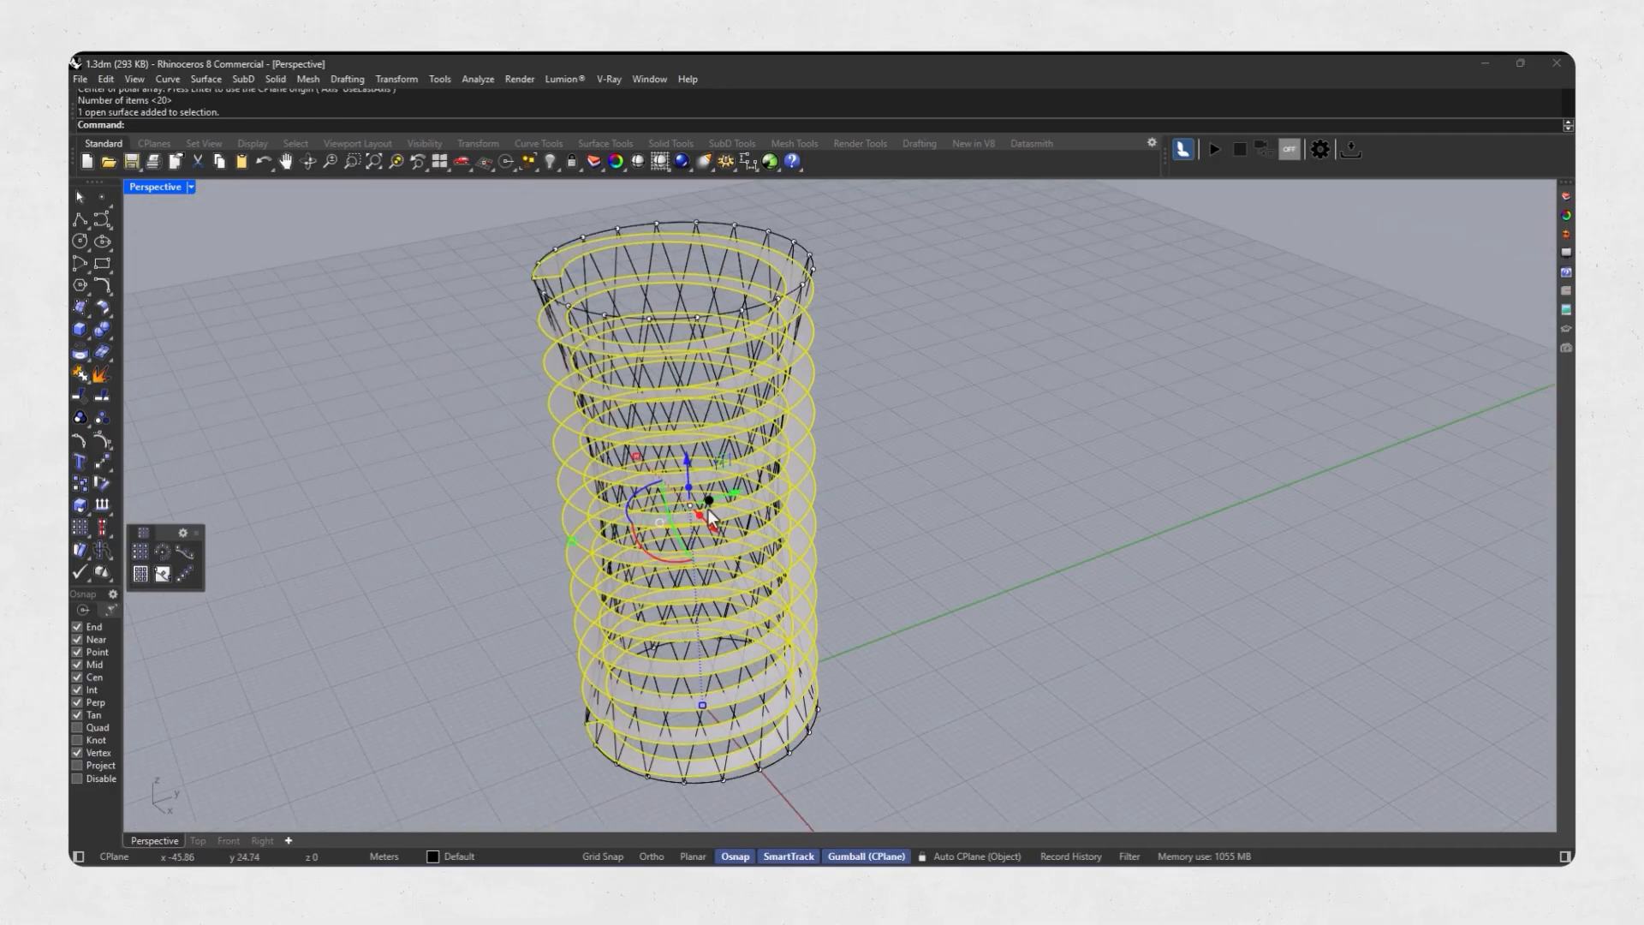
{"action": "left_click", "coordinate": [196, 534]}
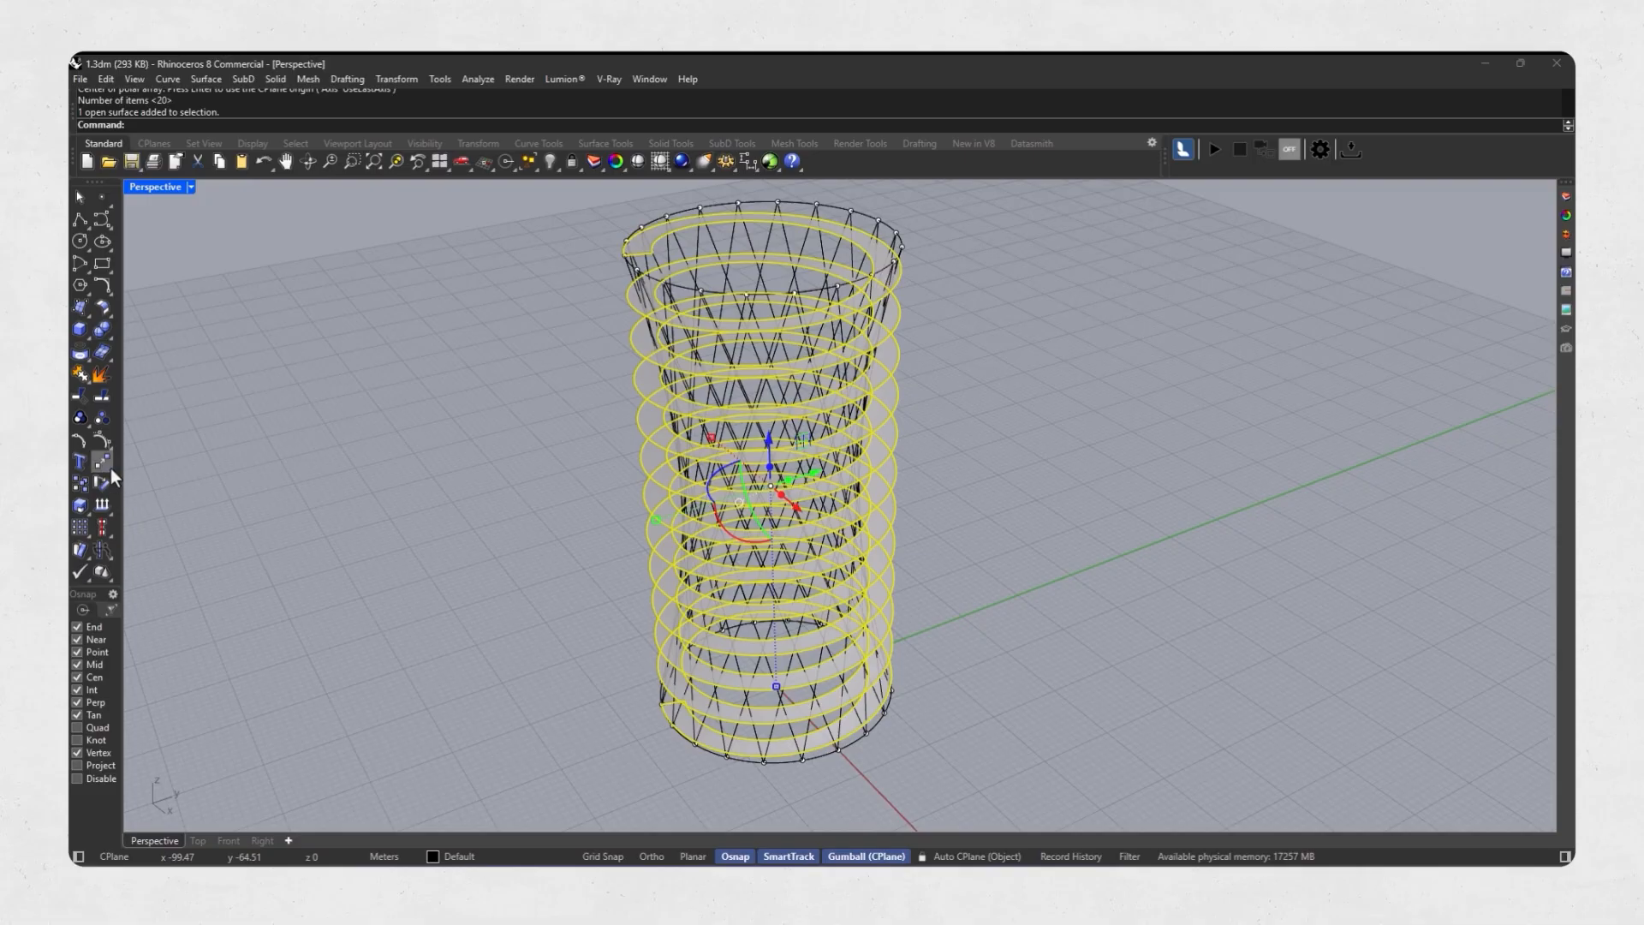
{"action": "left_click", "coordinate": [110, 468]}
{"action": "left_click", "coordinate": [146, 558]}
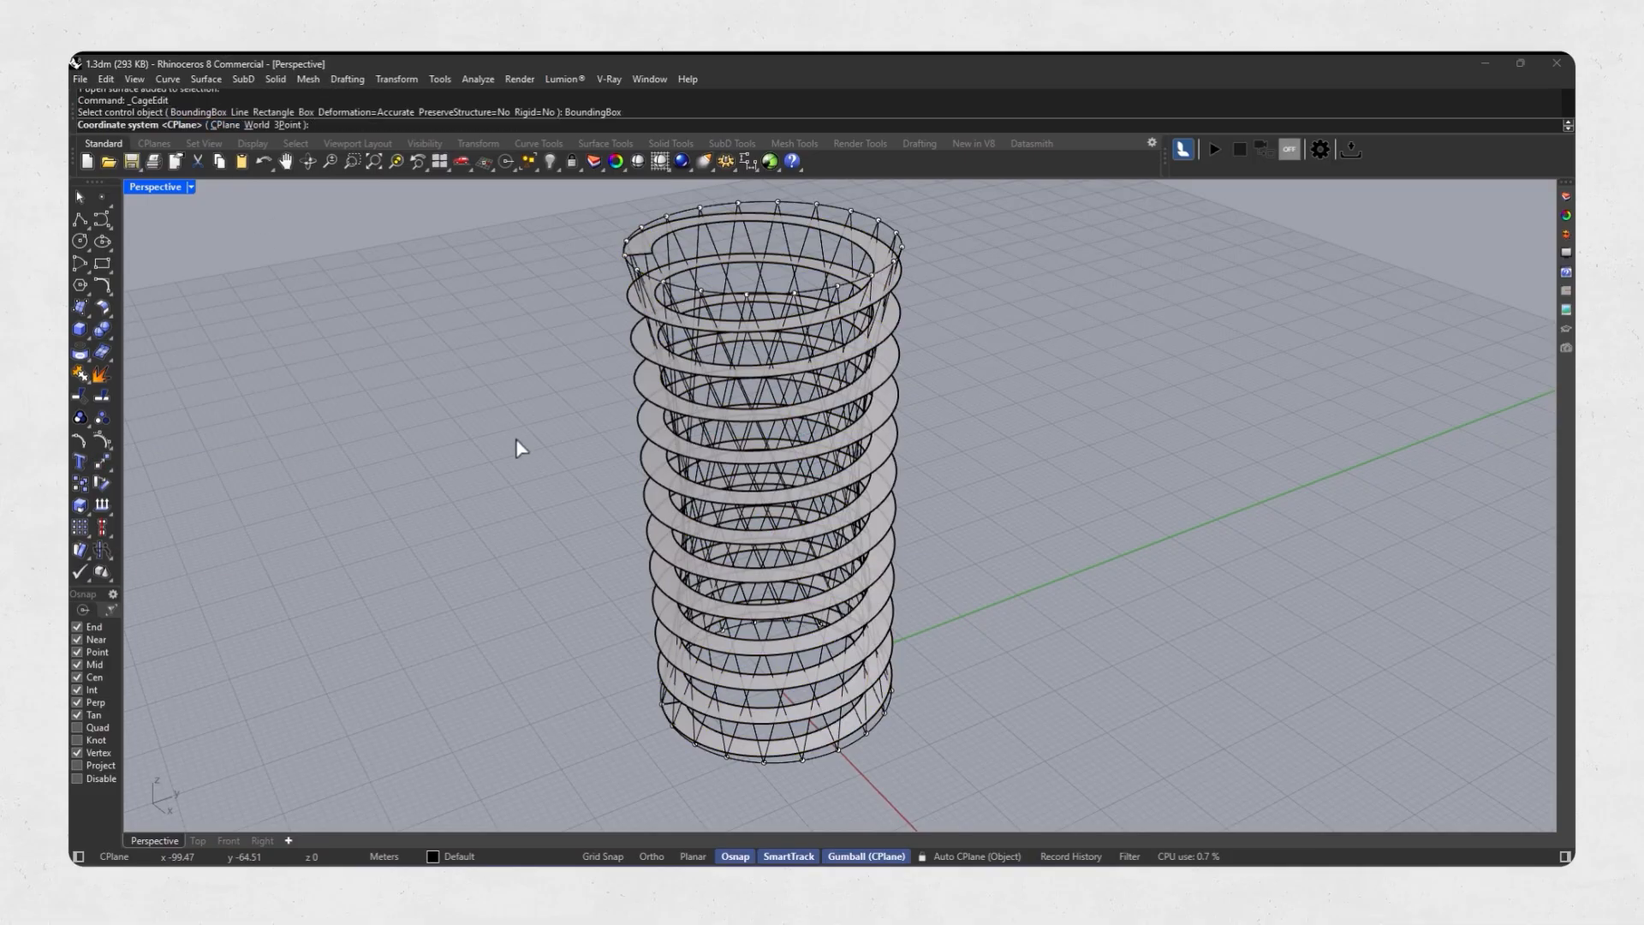
{"action": "key", "text": "Return"}
{"action": "scroll", "coordinate": [586, 494], "scroll_direction": "down", "scroll_amount": 2}
{"action": "key", "text": "Return"}
{"action": "right_click_drag", "start_coordinate": [620, 517], "coordinate": [542, 463]}
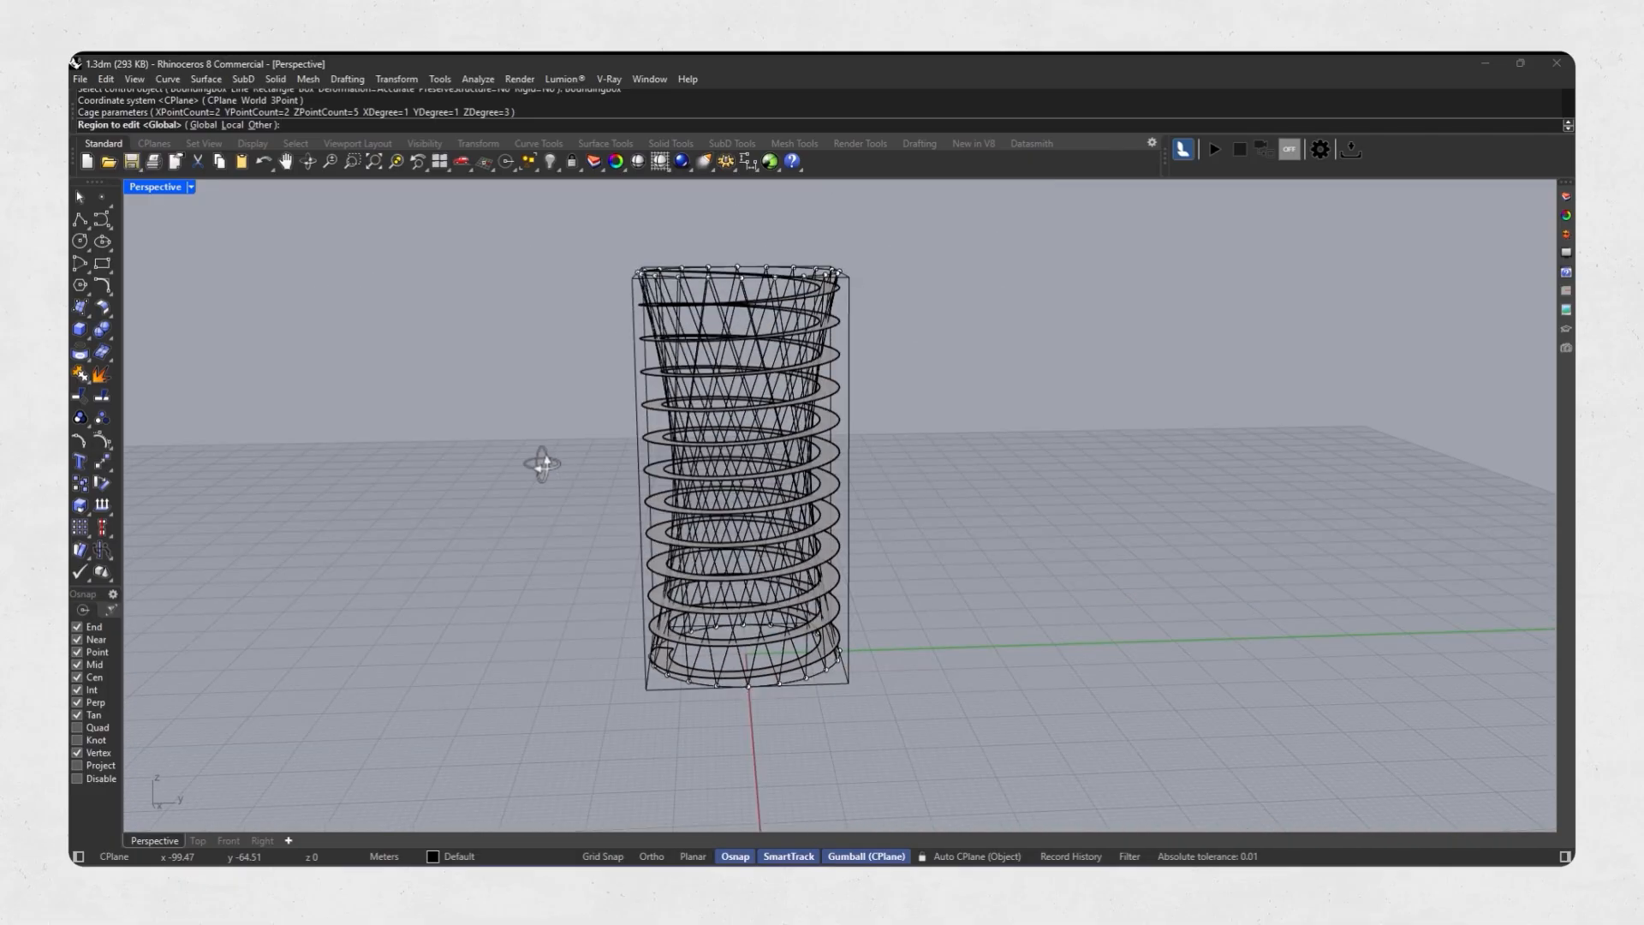
{"action": "key", "text": "Return"}
{"action": "scroll", "coordinate": [603, 439], "scroll_direction": "up", "scroll_amount": 1}
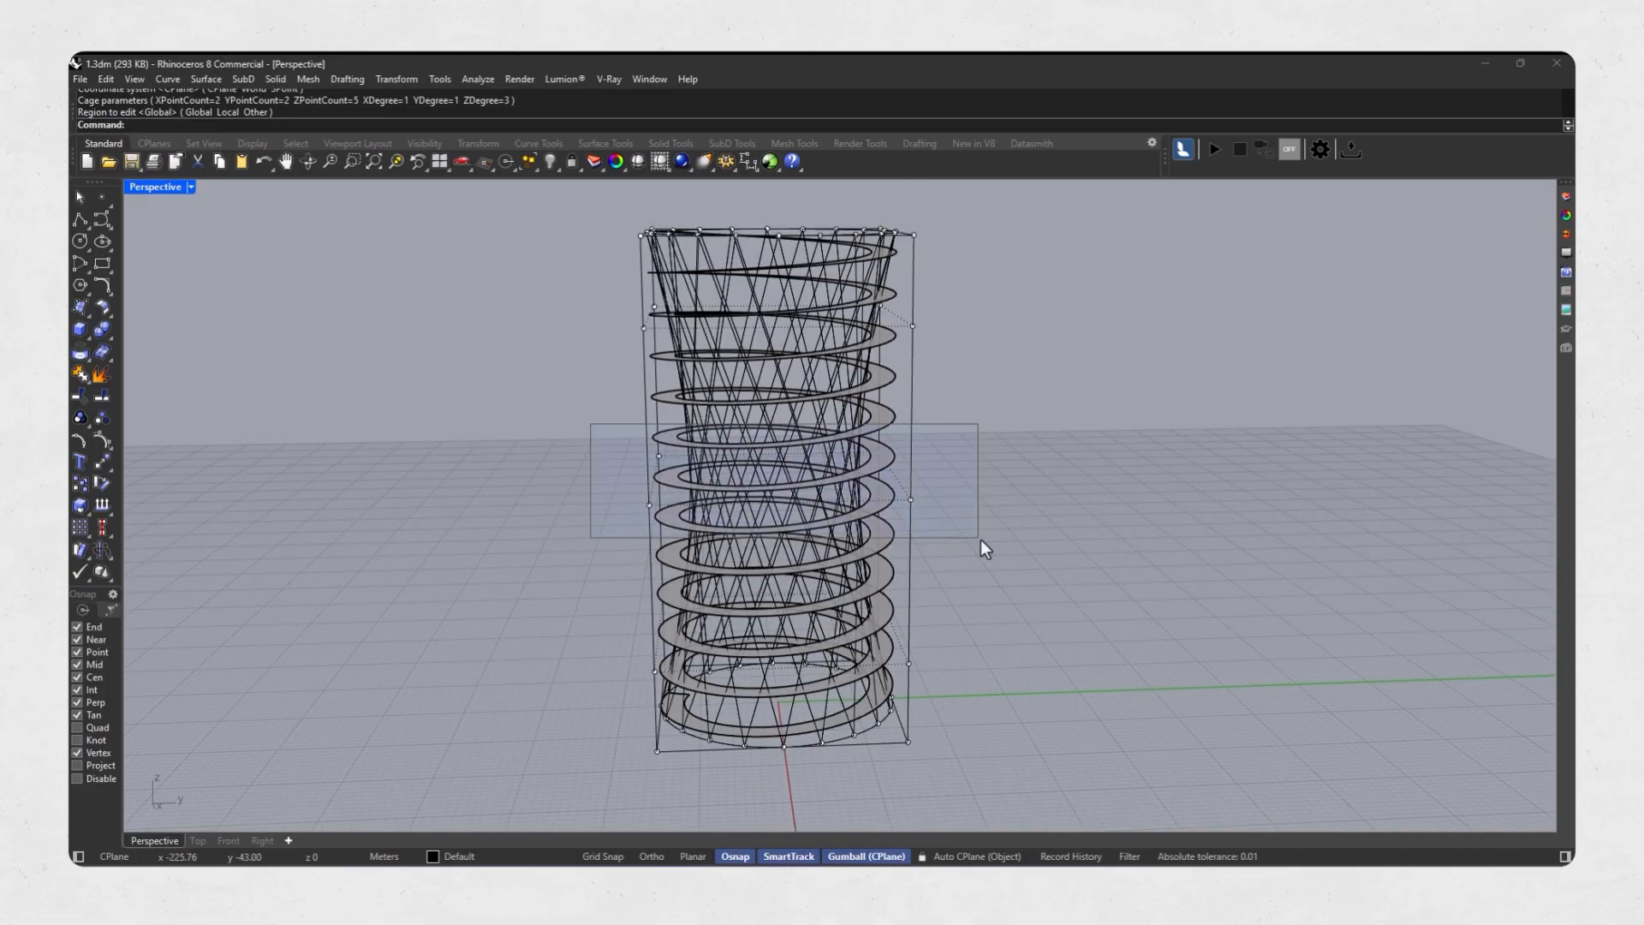
Scale the four mid-height cage points inward to narrow the tower's waist.
{"action": "left_click_drag", "start_coordinate": [980, 539], "coordinate": [980, 541]}
{"action": "right_click_drag", "start_coordinate": [701, 459], "coordinate": [633, 495]}
{"action": "scroll", "coordinate": [635, 495], "scroll_direction": "up", "scroll_amount": 2}
{"action": "left_click_drag", "start_coordinate": [655, 495], "coordinate": [737, 497]}
{"action": "right_click_drag", "start_coordinate": [694, 507], "coordinate": [662, 425]}
{"action": "scroll", "coordinate": [702, 463], "scroll_direction": "down", "scroll_amount": 4}
Scale the cage point rings just above and below the waist inward to smooth the tower's profile.
{"action": "left_click_drag", "start_coordinate": [549, 391], "coordinate": [1128, 305]}
{"action": "right_click_drag", "start_coordinate": [966, 313], "coordinate": [959, 349]}
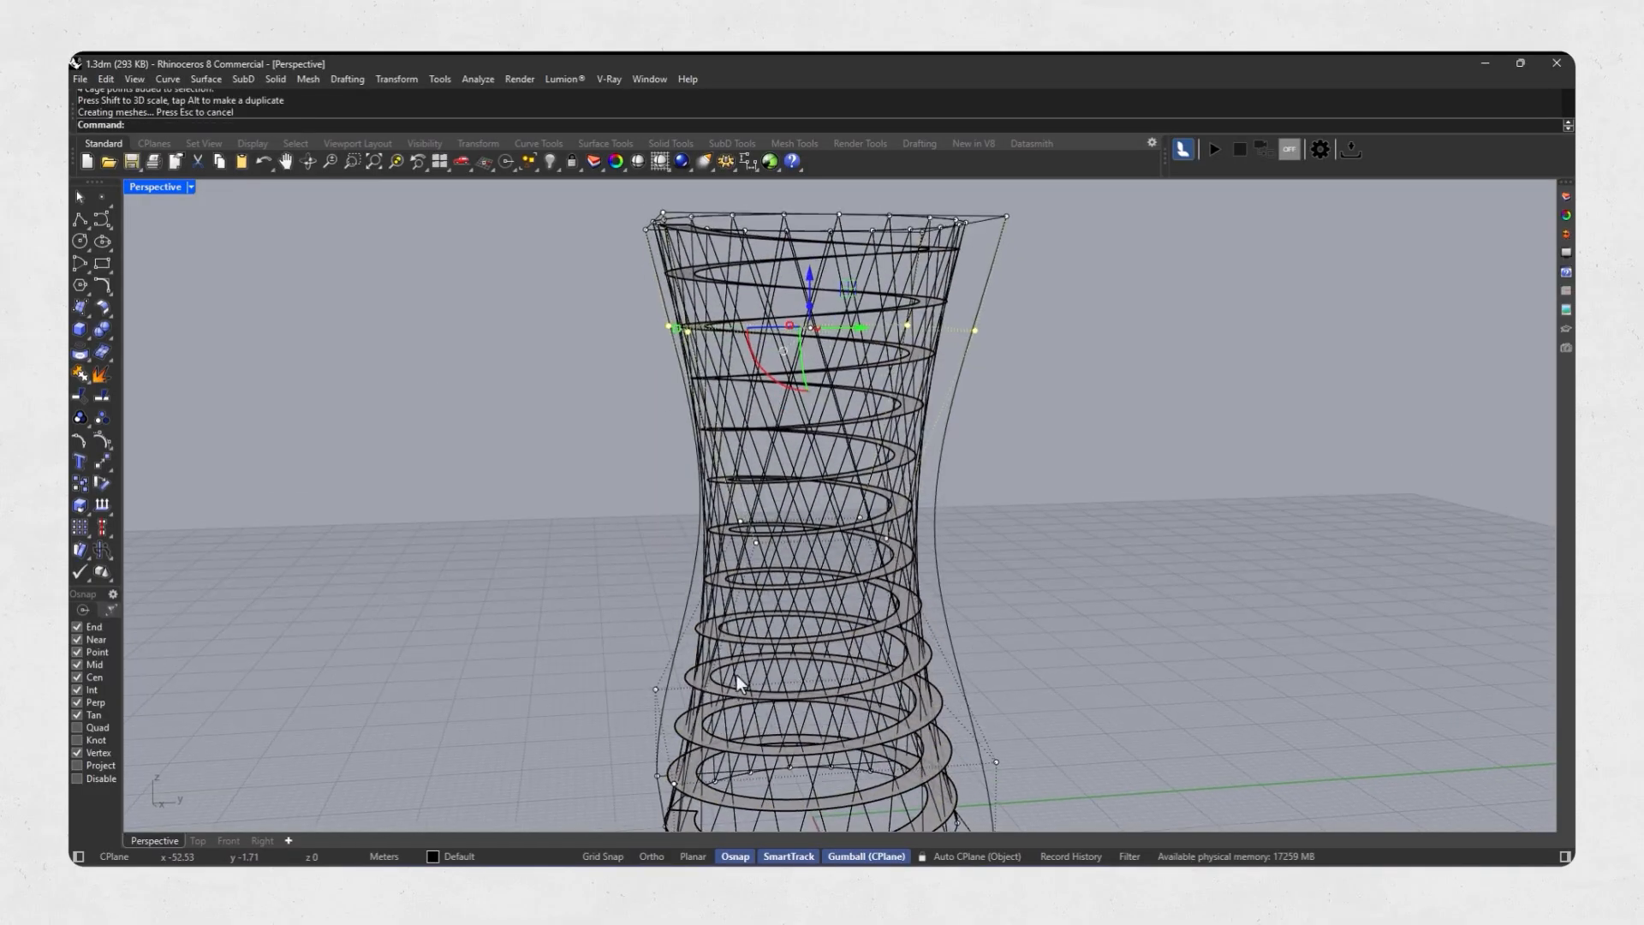
{"action": "right_click_drag", "start_coordinate": [737, 674], "coordinate": [1035, 562]}
{"action": "scroll", "coordinate": [630, 577], "scroll_direction": "up", "scroll_amount": 4}
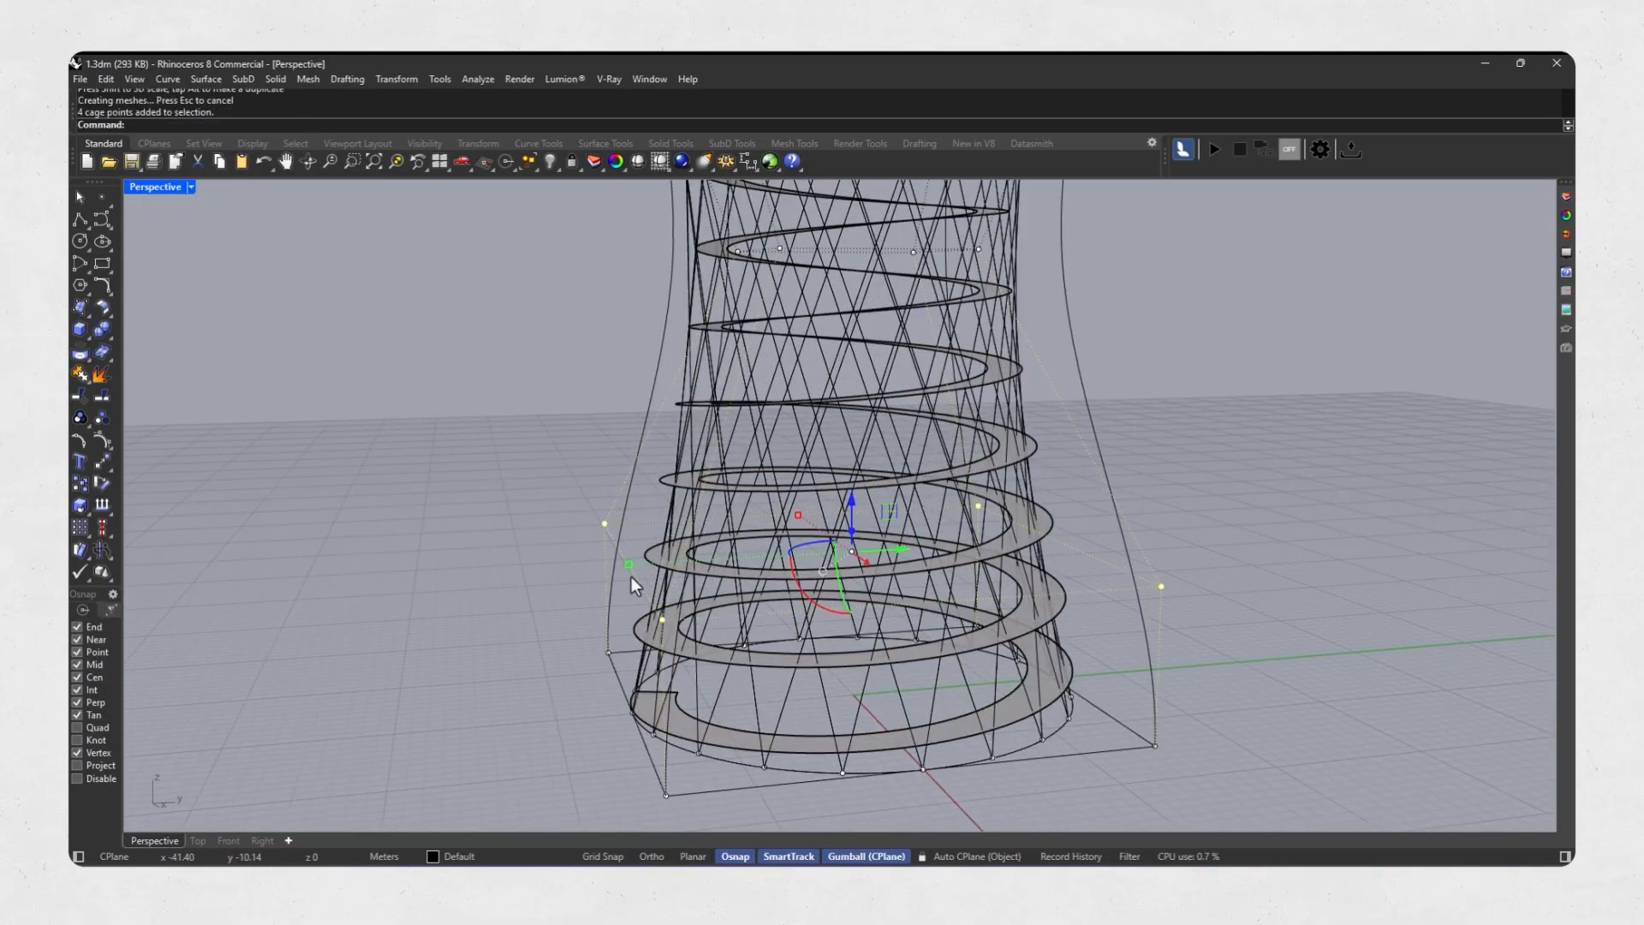
{"action": "left_click_drag", "start_coordinate": [629, 565], "coordinate": [667, 564]}
{"action": "right_click_drag", "start_coordinate": [642, 590], "coordinate": [584, 557]}
{"action": "scroll", "coordinate": [737, 582], "scroll_direction": "down", "scroll_amount": 2}
{"action": "right_click_drag", "start_coordinate": [773, 566], "coordinate": [774, 665], "text": "shift"}
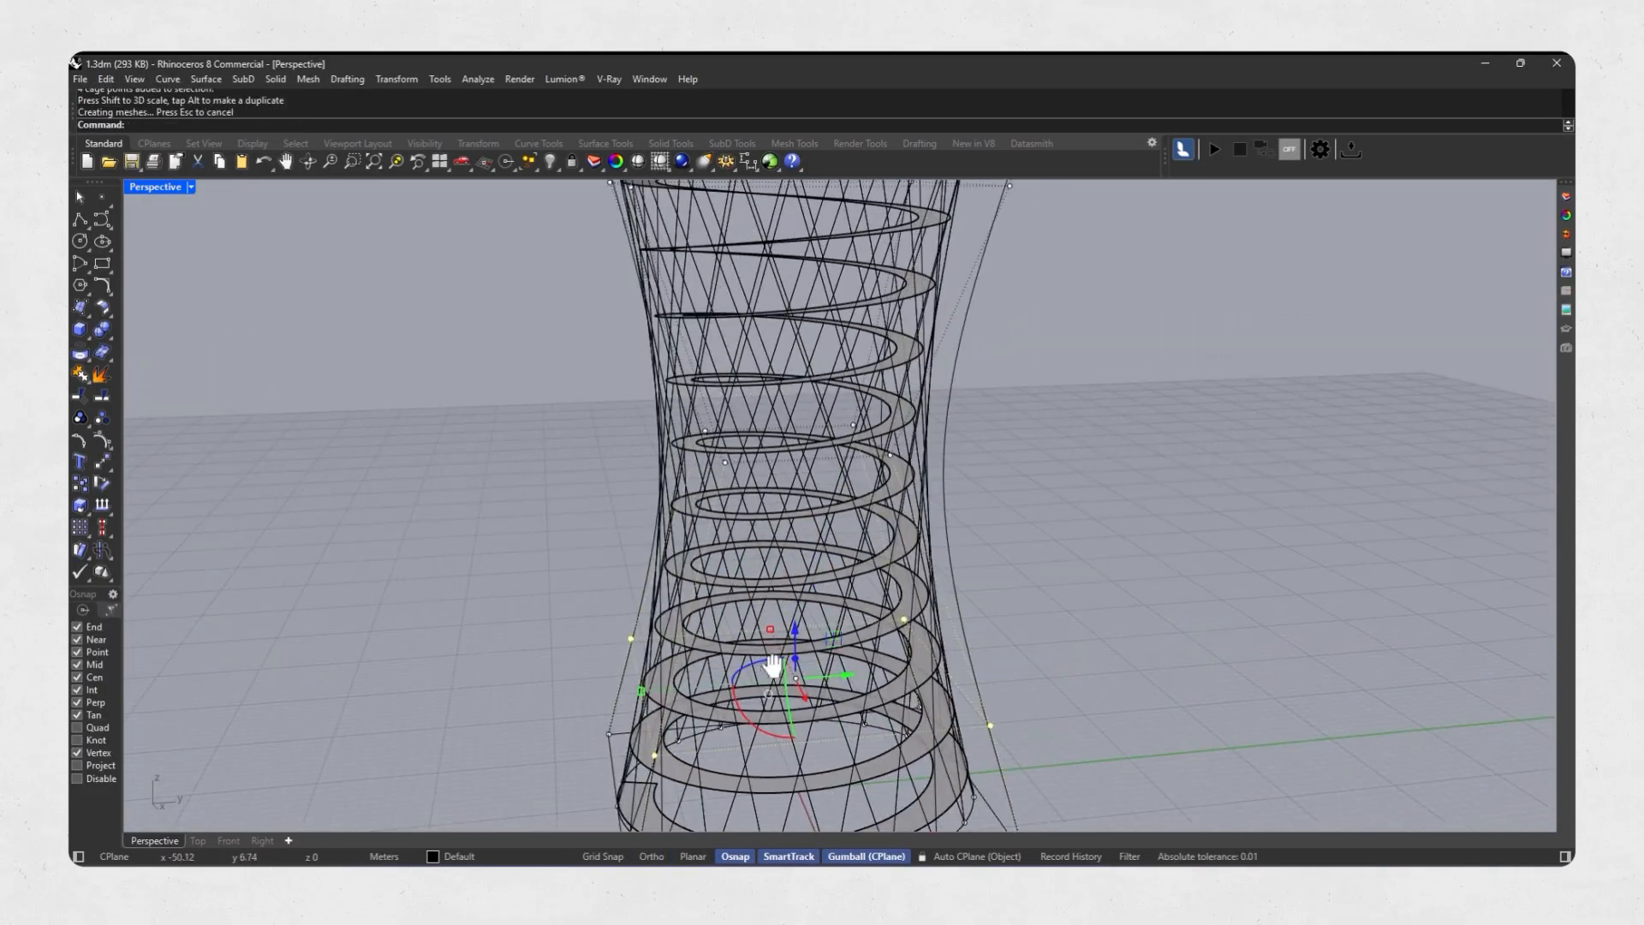
Scale the mid-height cage points slightly outward to soften the waist.
{"action": "right_click_drag", "start_coordinate": [736, 497], "coordinate": [733, 562], "text": "shift"}
{"action": "left_click_drag", "start_coordinate": [613, 583], "coordinate": [1002, 483]}
{"action": "right_click_drag", "start_coordinate": [1000, 480], "coordinate": [967, 512]}
{"action": "scroll", "coordinate": [727, 530], "scroll_direction": "up", "scroll_amount": 4}
{"action": "left_click_drag", "start_coordinate": [727, 532], "coordinate": [698, 533], "text": "shift"}
{"action": "scroll", "coordinate": [649, 490], "scroll_direction": "down", "scroll_amount": 6}
{"action": "right_click_drag", "start_coordinate": [649, 490], "coordinate": [676, 502]}
Leave cage point editing and delete the control cage around the tower.
{"action": "key", "text": "Escape"}
{"action": "key", "text": "Escape"}
{"action": "left_click", "coordinate": [666, 505]}
{"action": "key", "text": "Delete"}
Explode the 20 arrayed lattice curves into single segments and pipe all of them.
{"action": "scroll", "coordinate": [778, 464], "scroll_direction": "up", "scroll_amount": 5}
{"action": "left_click", "coordinate": [785, 466]}
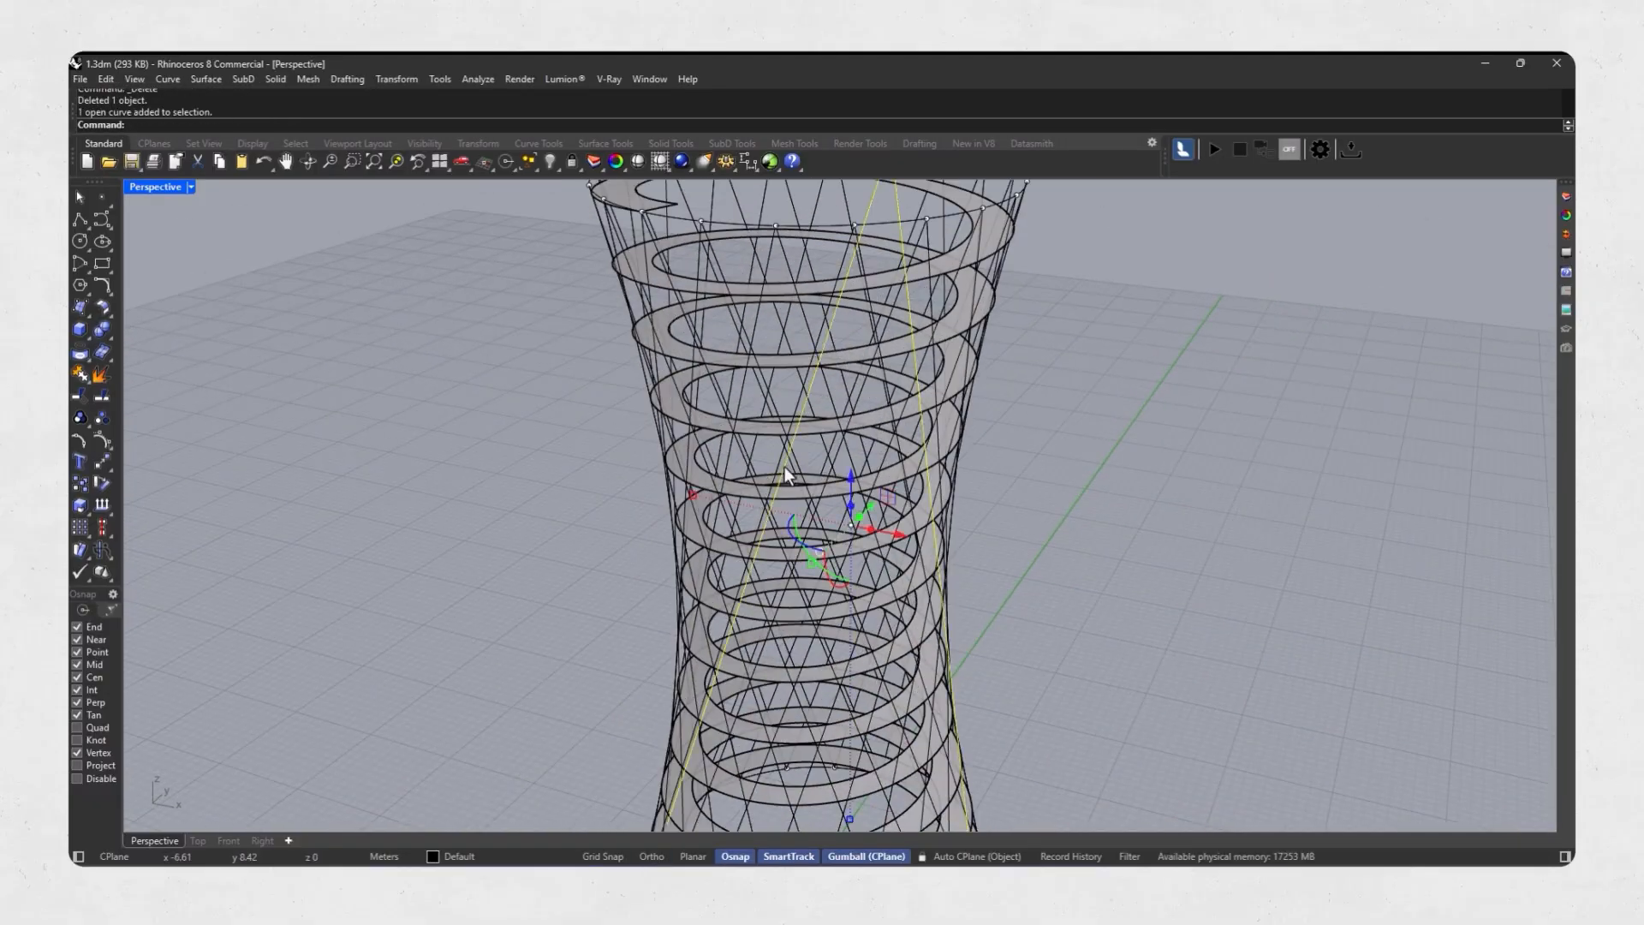
{"action": "scroll", "coordinate": [788, 463], "scroll_direction": "down", "scroll_amount": 5}
{"action": "right_click_drag", "start_coordinate": [796, 454], "coordinate": [876, 368]}
{"action": "scroll", "coordinate": [882, 366], "scroll_direction": "up", "scroll_amount": 4}
{"action": "left_click_drag", "start_coordinate": [986, 347], "coordinate": [548, 408]}
{"action": "right_click_drag", "start_coordinate": [548, 407], "coordinate": [535, 506]}
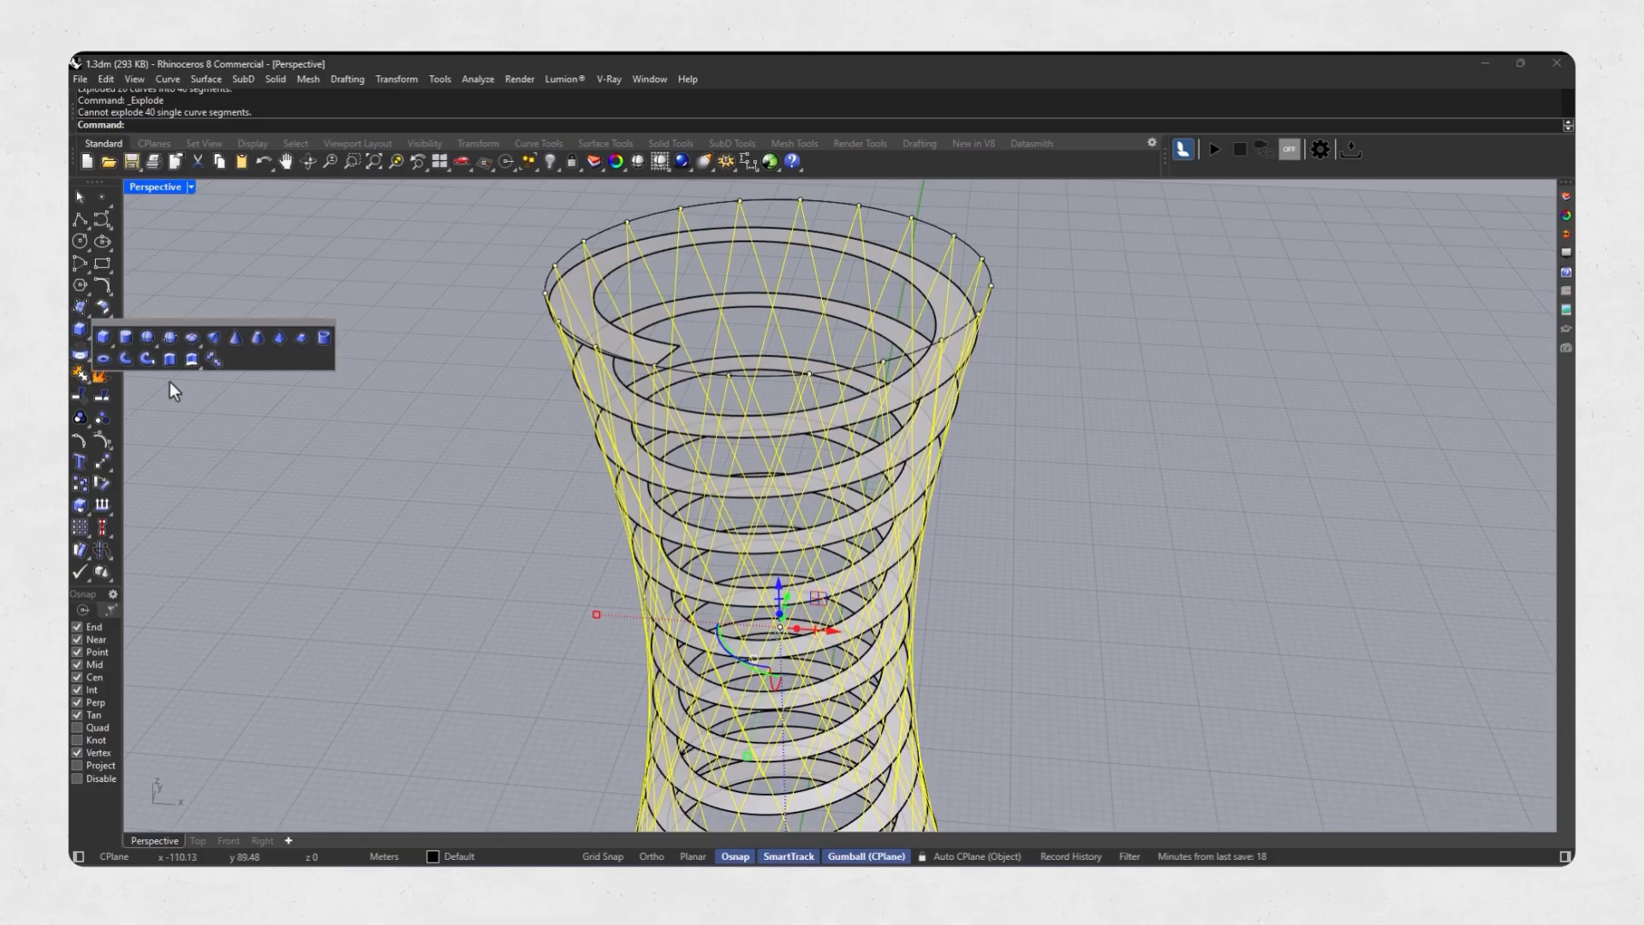
{"action": "key", "text": "Return"}
Delete the lattice centre curves left inside the pipes.
{"action": "scroll", "coordinate": [743, 529], "scroll_direction": "down", "scroll_amount": 5}
{"action": "right_click_drag", "start_coordinate": [743, 529], "coordinate": [796, 577]}
{"action": "right_click_drag", "start_coordinate": [797, 577], "coordinate": [776, 697], "text": "shift"}
{"action": "key", "text": "Delete"}
Extrude the helical ramp surface into a solid at the preset 0.1 distance and delete the original surface.
{"action": "scroll", "coordinate": [793, 725], "scroll_direction": "up", "scroll_amount": 5}
{"action": "left_click", "coordinate": [798, 734]}
{"action": "scroll", "coordinate": [618, 465], "scroll_direction": "down", "scroll_amount": 7}
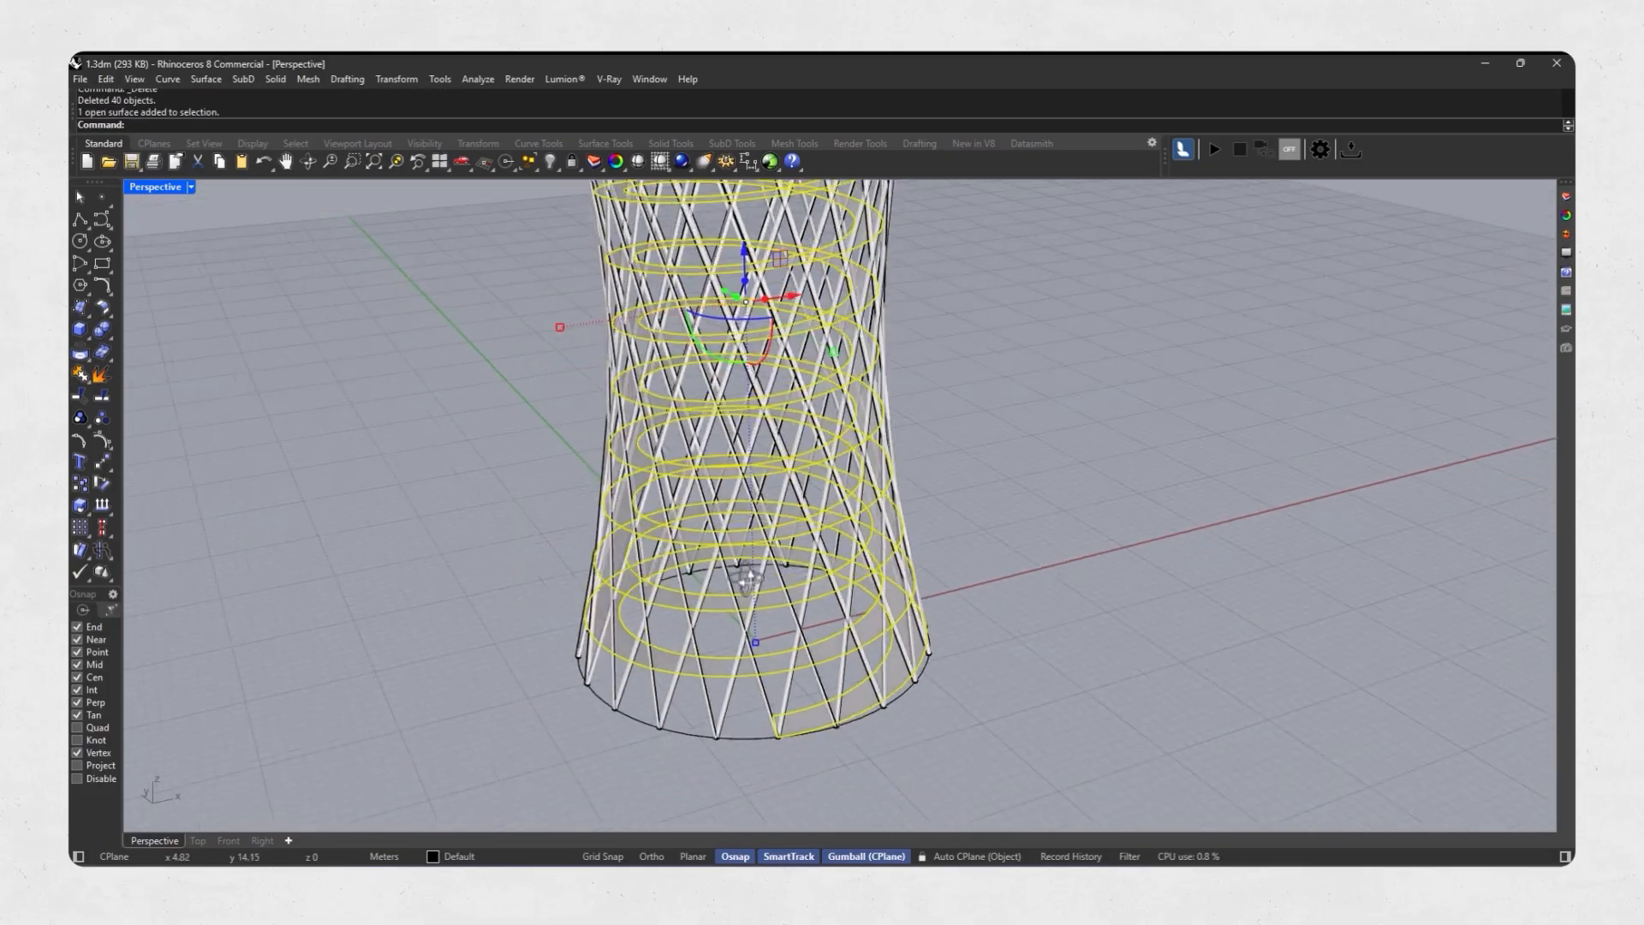
{"action": "right_click_drag", "start_coordinate": [557, 467], "coordinate": [631, 471]}
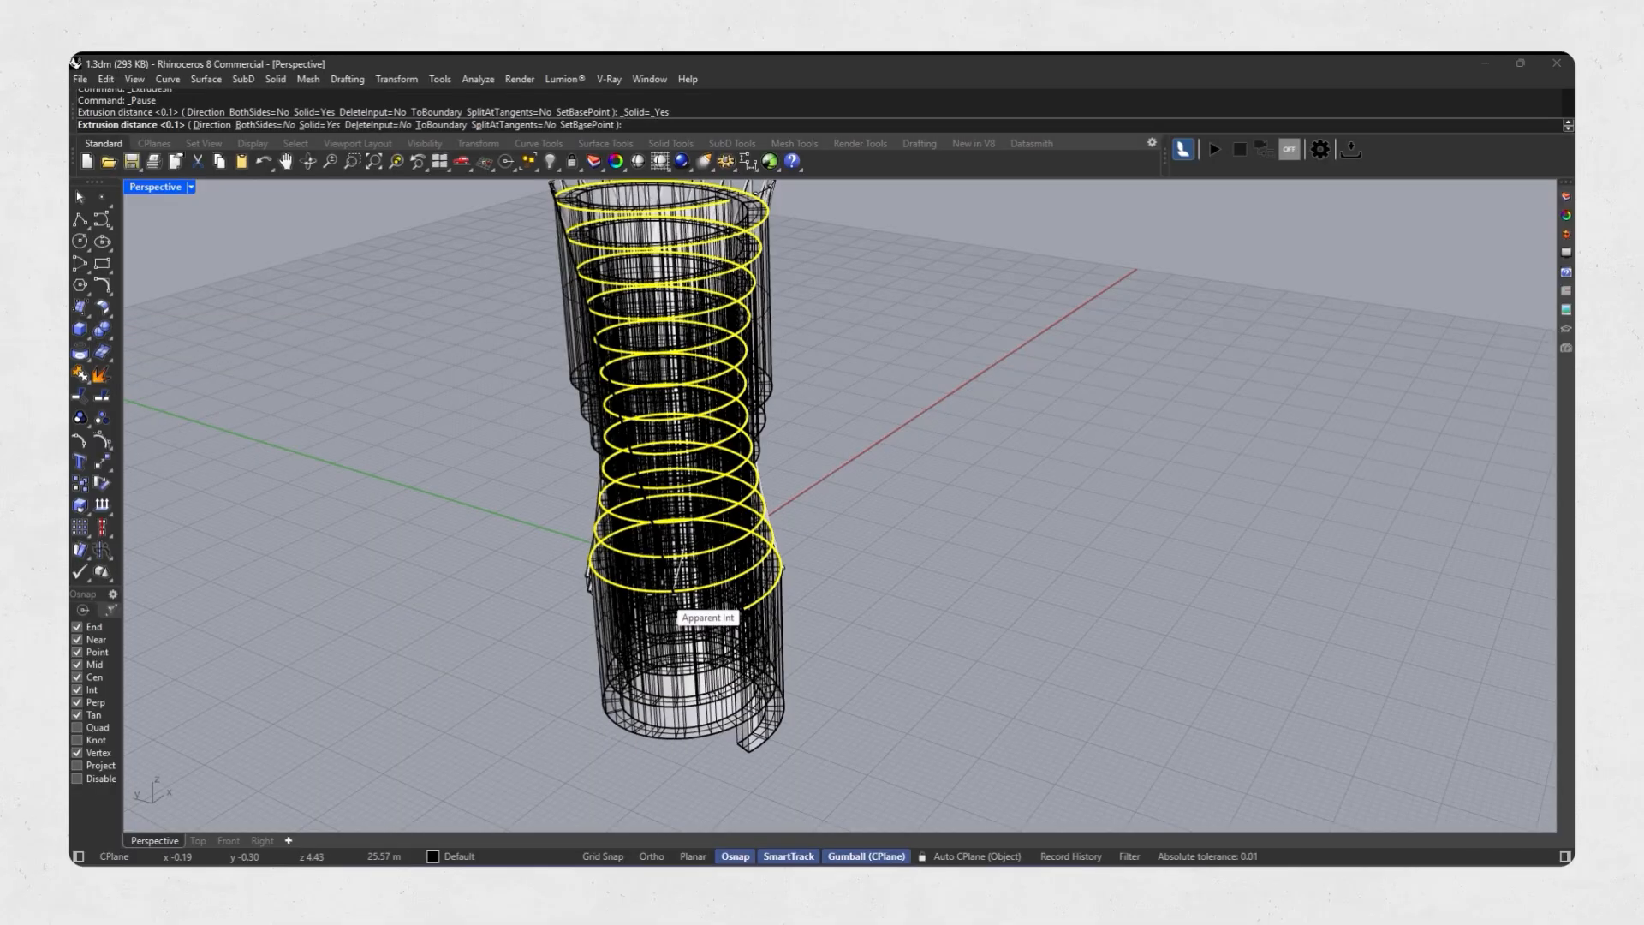
{"action": "key", "text": "Delete"}
{"action": "right_click_drag", "start_coordinate": [704, 227], "coordinate": [722, 334], "text": "shift"}
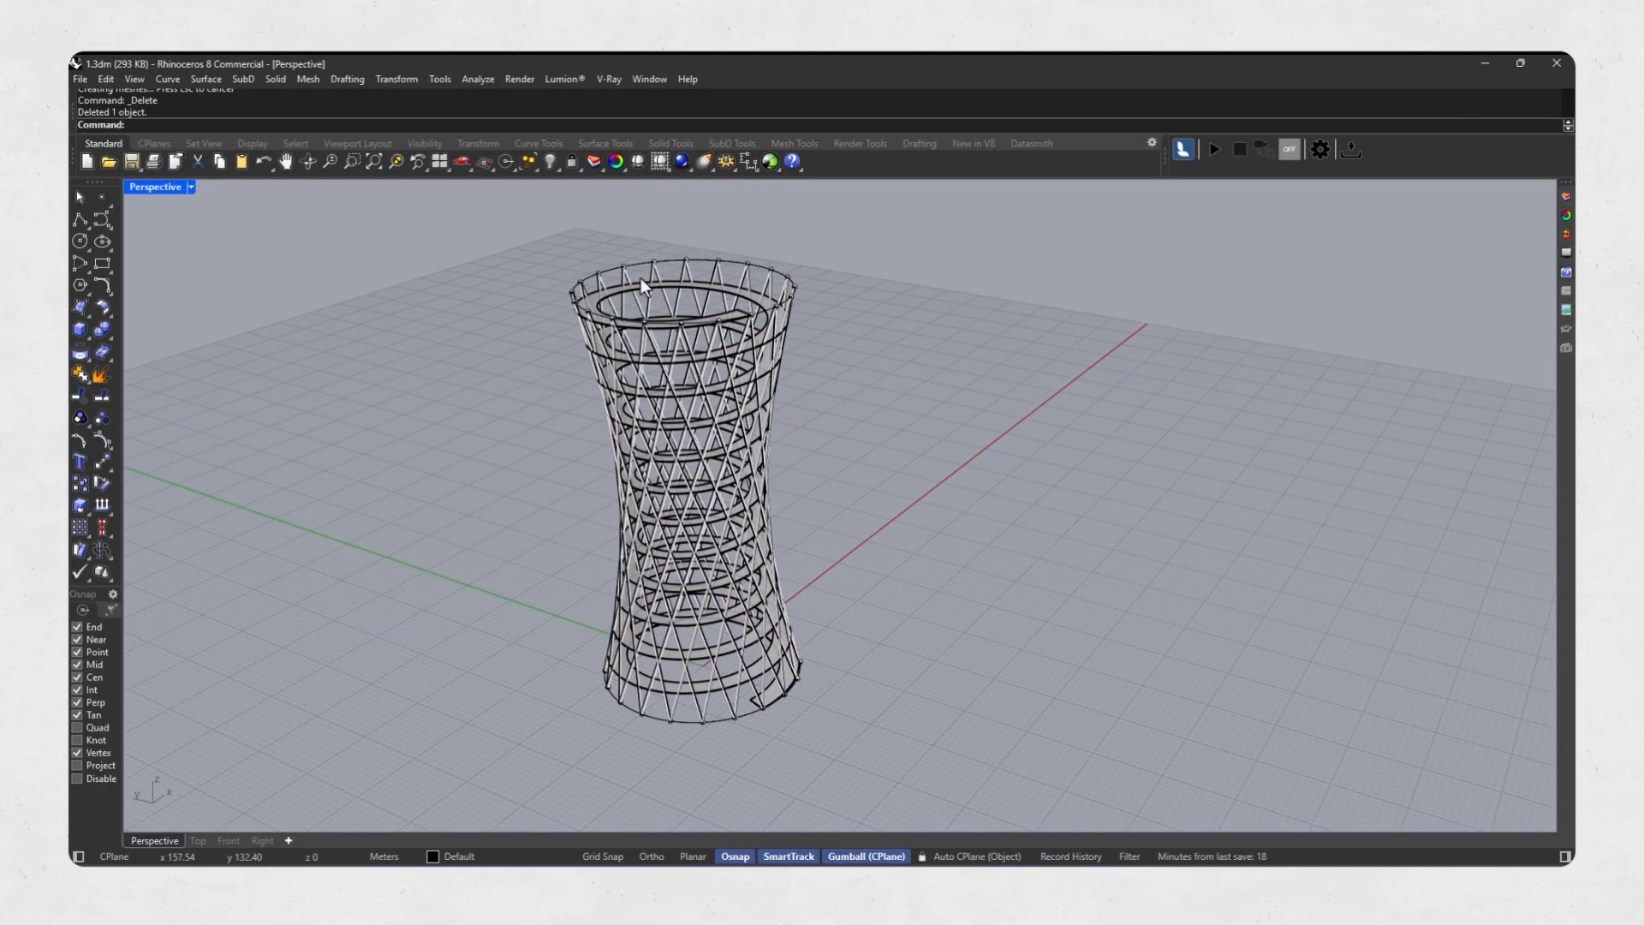
Pipe the closed ring curve at the tower's top with a radius of 0.2.
{"action": "scroll", "coordinate": [604, 277], "scroll_direction": "up", "scroll_amount": 6}
{"action": "left_click", "coordinate": [600, 279]}
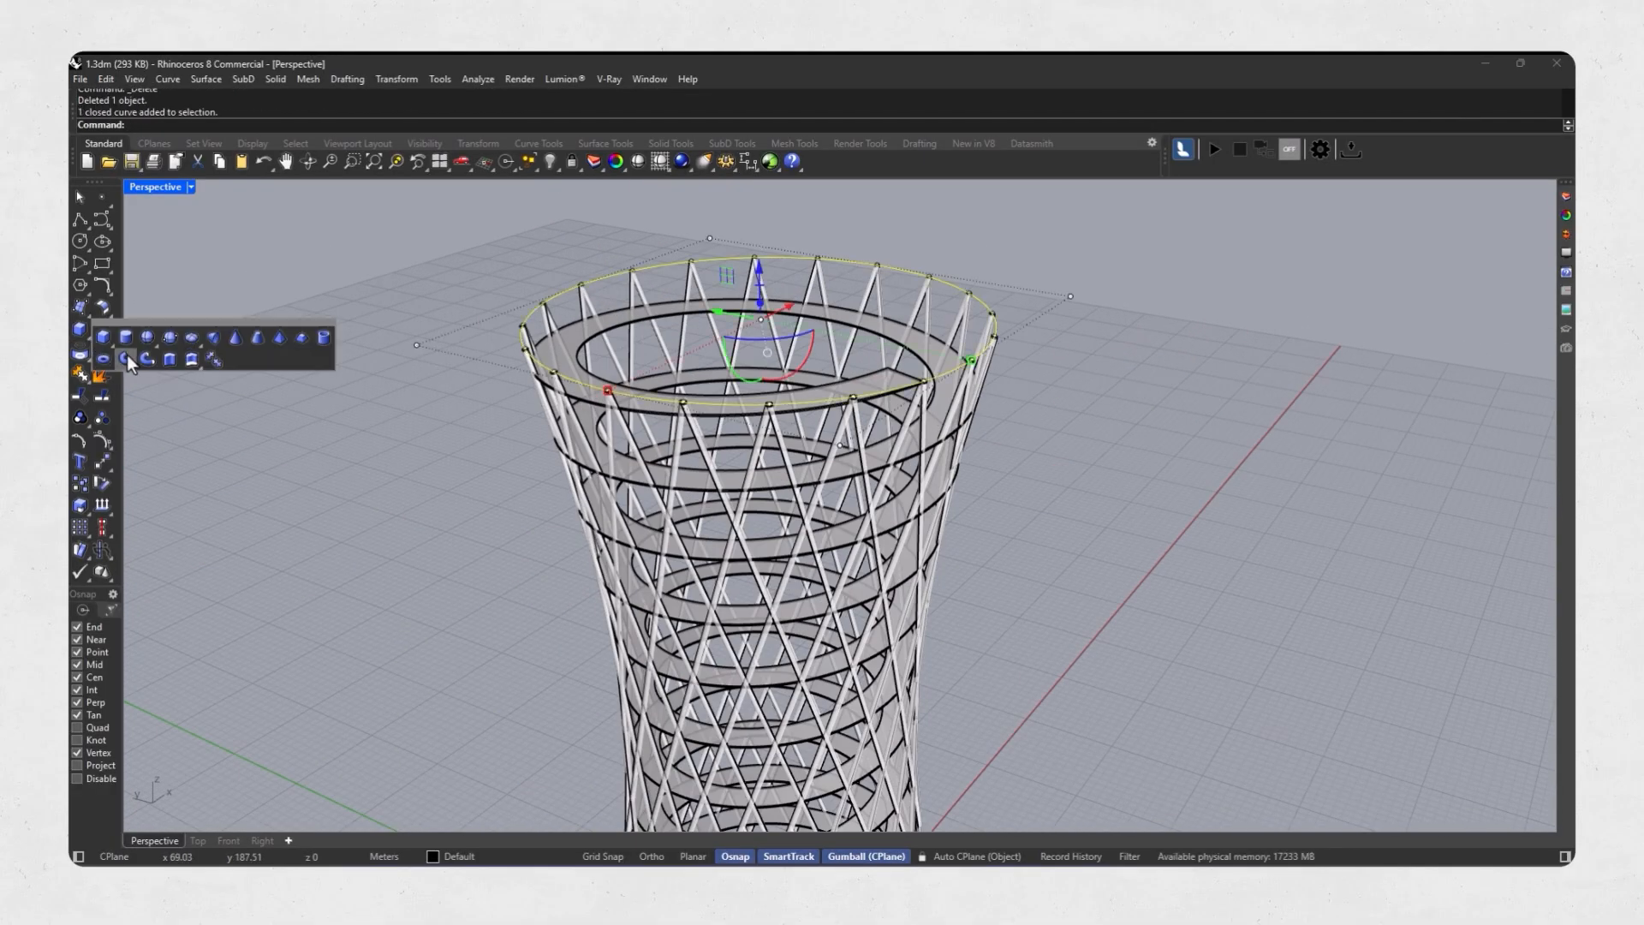
{"action": "left_click", "coordinate": [126, 358]}
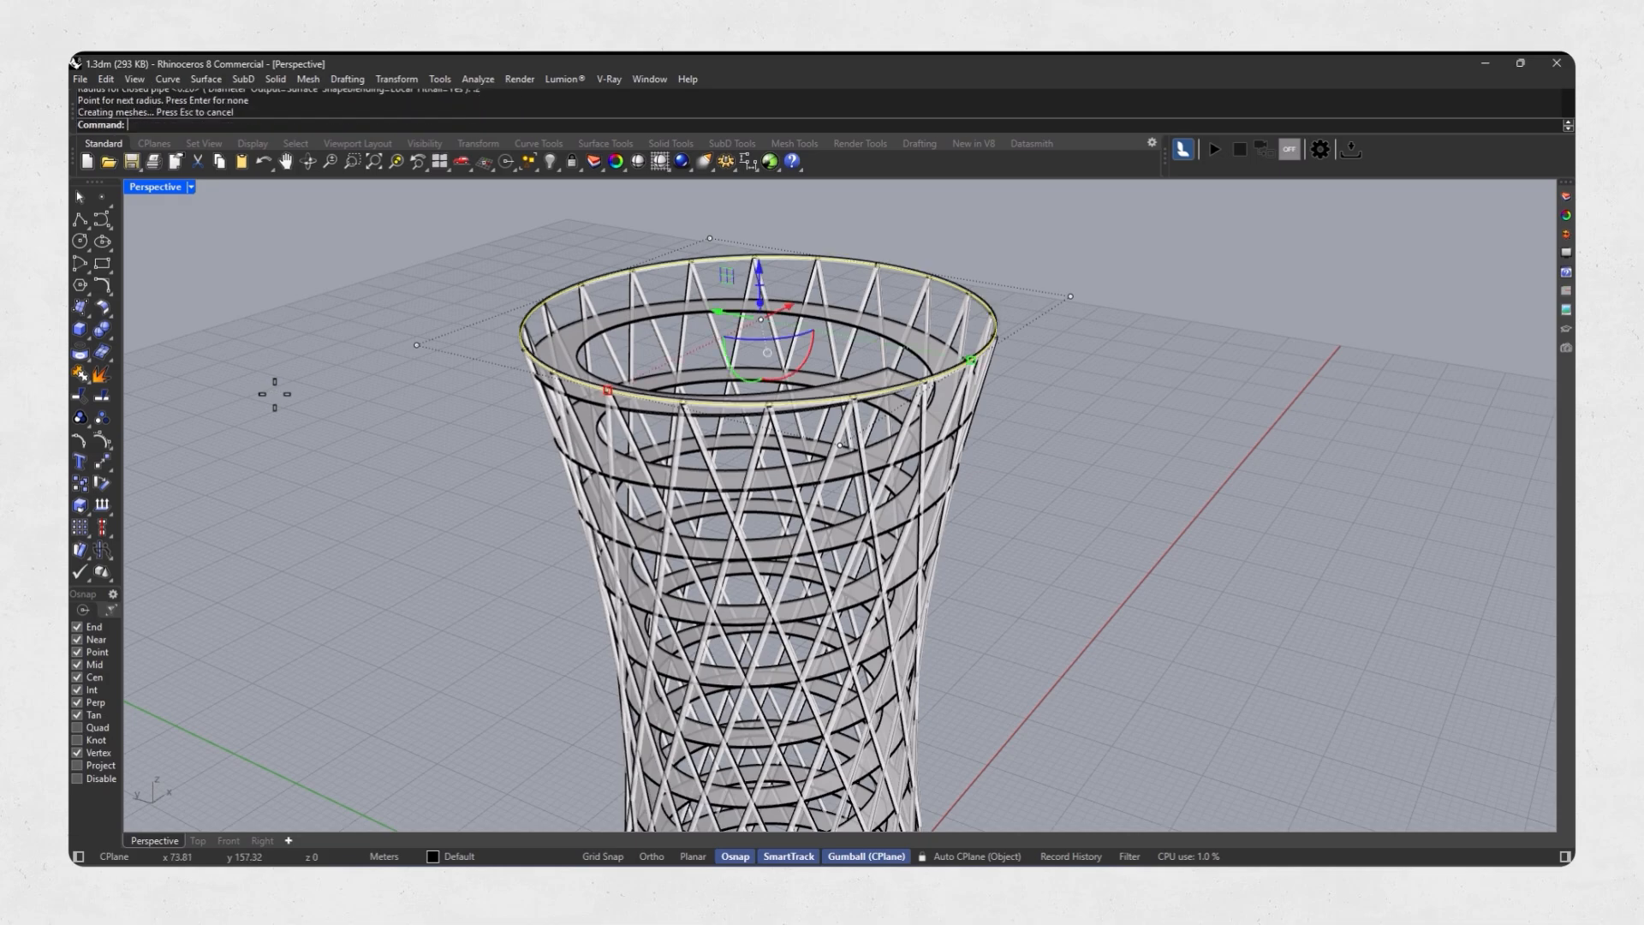
{"action": "left_click", "coordinate": [275, 394]}
Isolate the solid helical ramp by hiding all other objects.
{"action": "scroll", "coordinate": [865, 638], "scroll_direction": "down", "scroll_amount": 8}
{"action": "right_click_drag", "start_coordinate": [863, 653], "coordinate": [923, 533], "text": "shift"}
{"action": "scroll", "coordinate": [952, 680], "scroll_direction": "up", "scroll_amount": 14}
{"action": "left_click", "coordinate": [953, 680]}
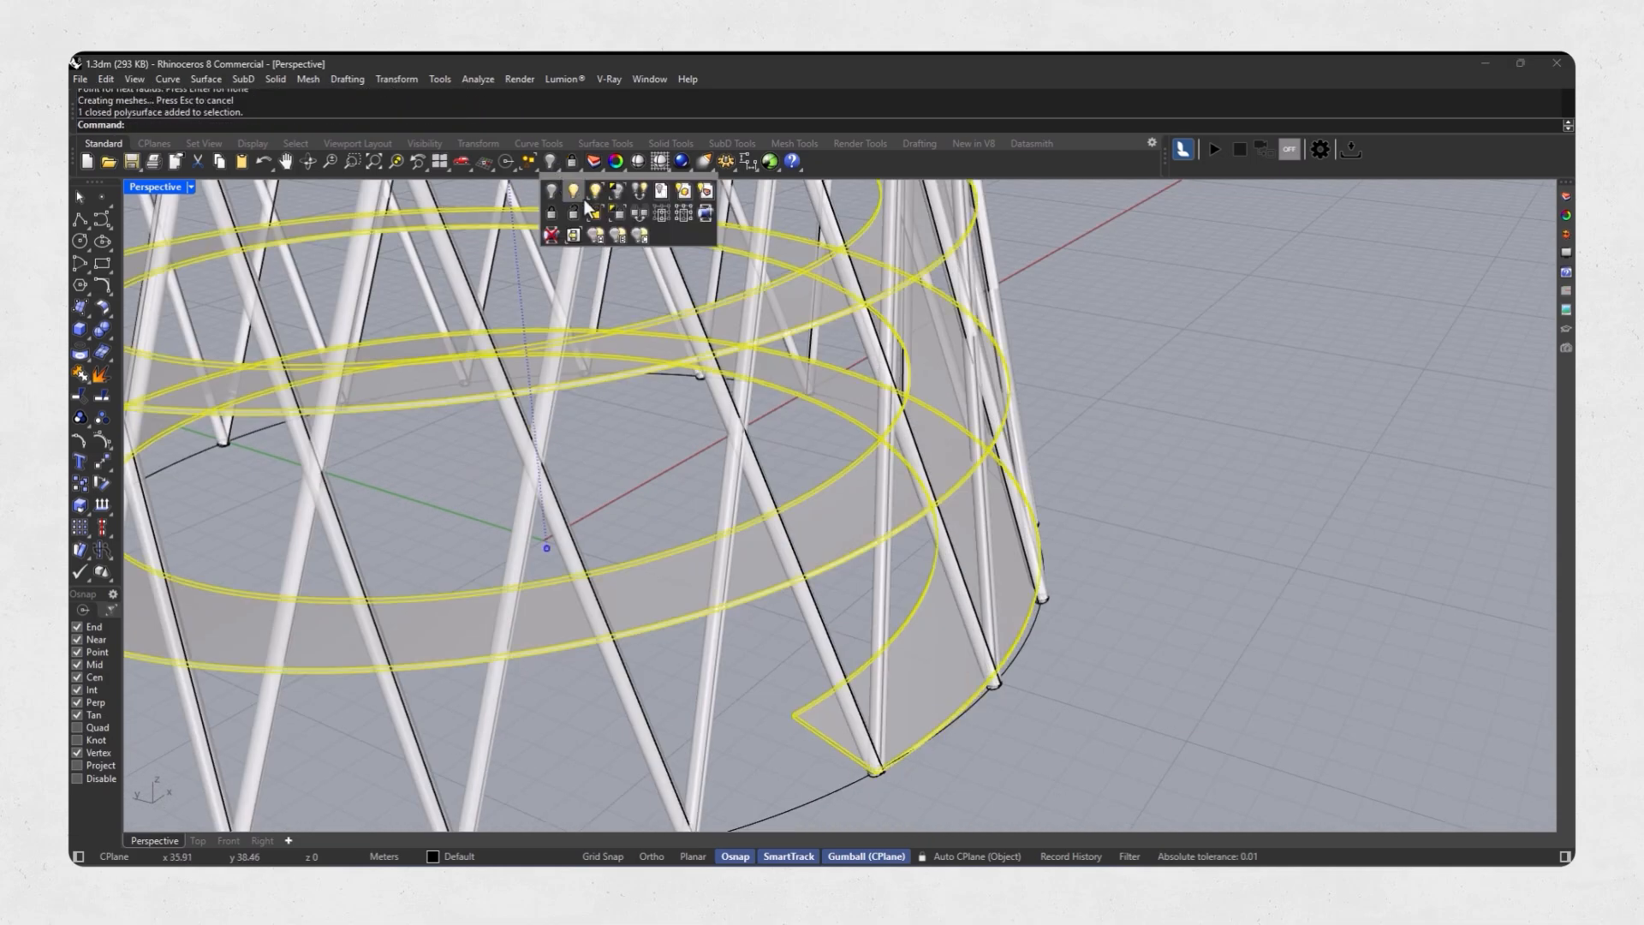
{"action": "left_click", "coordinate": [617, 192]}
Duplicate the inner helical edge of the isolated ramp as a curve.
{"action": "right_click_drag", "start_coordinate": [698, 548], "coordinate": [792, 737]}
{"action": "left_click", "coordinate": [87, 356]}
{"action": "left_click", "coordinate": [148, 361]}
{"action": "left_click", "coordinate": [796, 585]}
{"action": "key", "text": "Return"}
Move the duplicated inner helix curve vertically up by 1 m.
{"action": "scroll", "coordinate": [796, 591], "scroll_direction": "down", "scroll_amount": 2}
{"action": "left_click", "coordinate": [639, 297]}
{"action": "type", "text": "1"}
{"action": "key", "text": "Return"}
Draw a vertical line between the ramp's inner end corner and the end of the raised helix curve.
{"action": "right_click_drag", "start_coordinate": [645, 394], "coordinate": [968, 334]}
{"action": "scroll", "coordinate": [1052, 711], "scroll_direction": "up", "scroll_amount": 8}
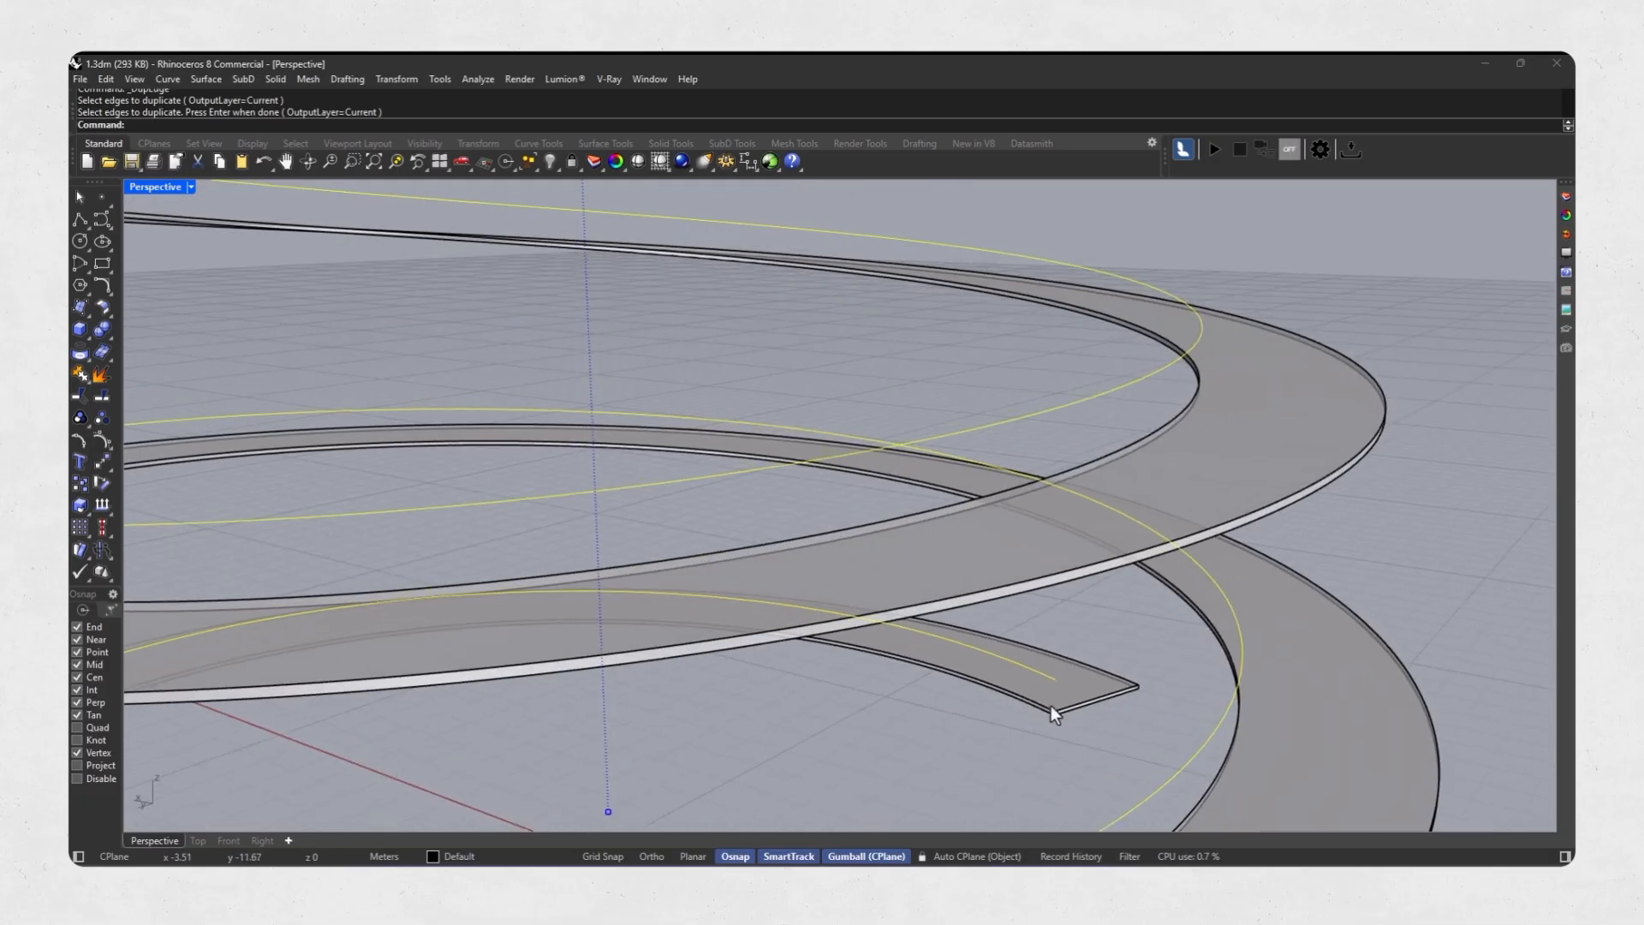
{"action": "scroll", "coordinate": [1051, 711], "scroll_direction": "up", "scroll_amount": 6}
{"action": "left_click", "coordinate": [79, 220]}
{"action": "scroll", "coordinate": [1047, 713], "scroll_direction": "up", "scroll_amount": 5}
{"action": "left_click", "coordinate": [1045, 702]}
Pipe the vertical line with a 0.02 radius to form a railing post.
{"action": "left_click", "coordinate": [88, 335]}
{"action": "left_click", "coordinate": [125, 361]}
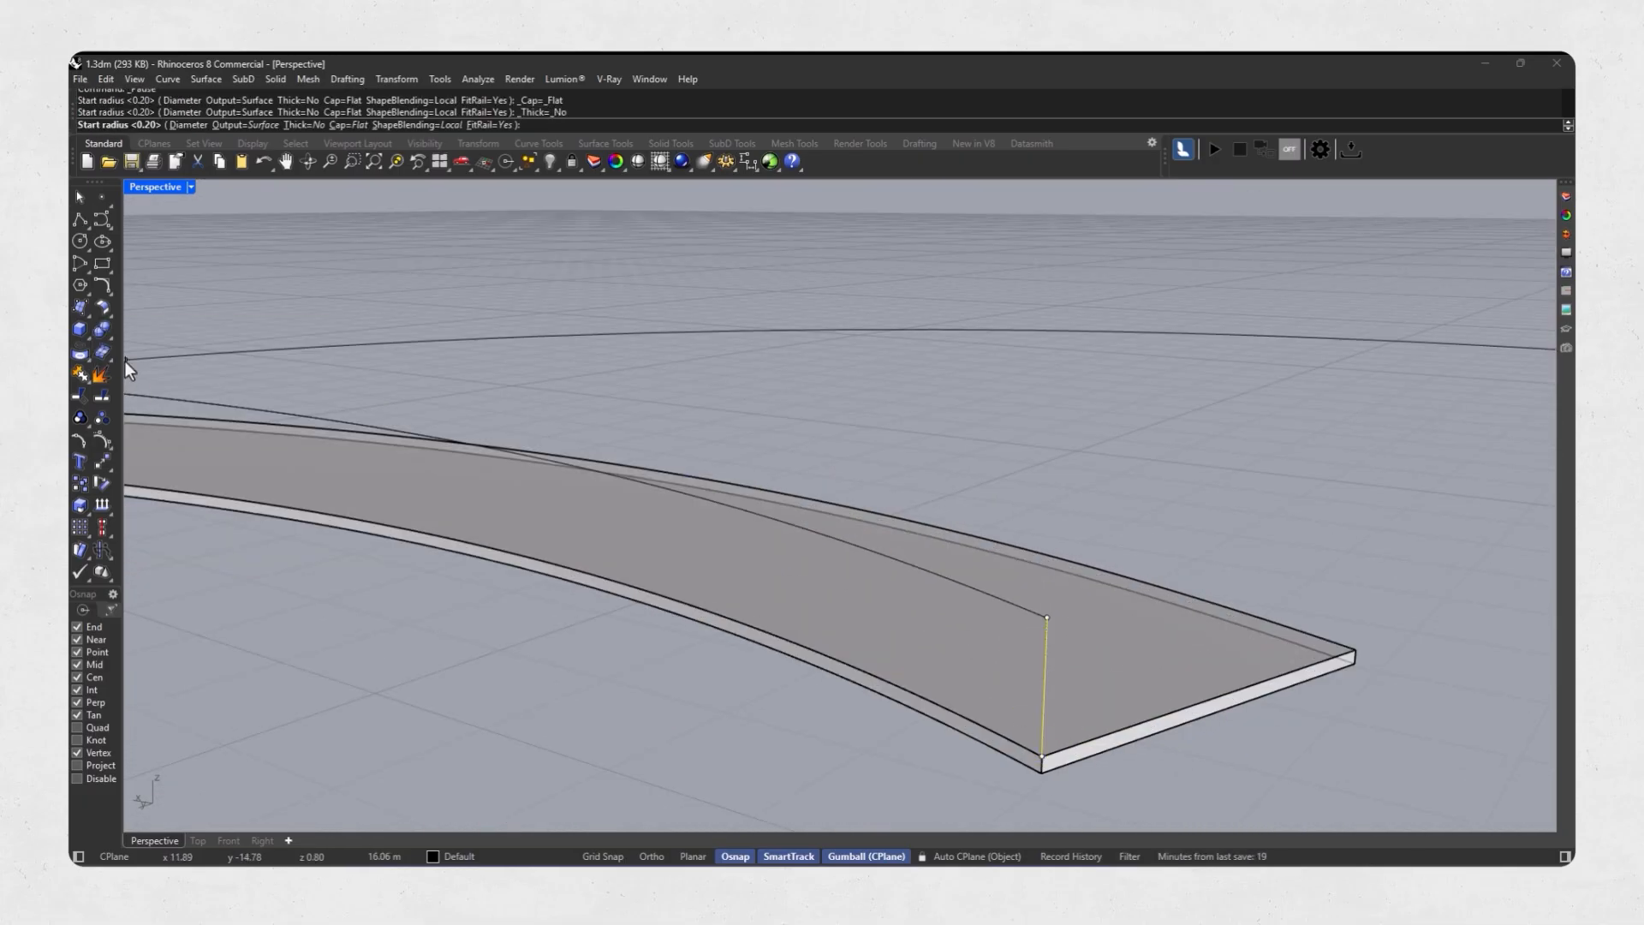
{"action": "type", "text": "0.02"}
{"action": "key", "text": "Return"}
{"action": "key", "text": "Return"}
{"action": "key", "text": "Return"}
{"action": "key", "text": "Escape"}
Array the railing post along the raised helix curve at 0.2 m spacing with NoRotation orientation.
{"action": "left_click", "coordinate": [101, 553]}
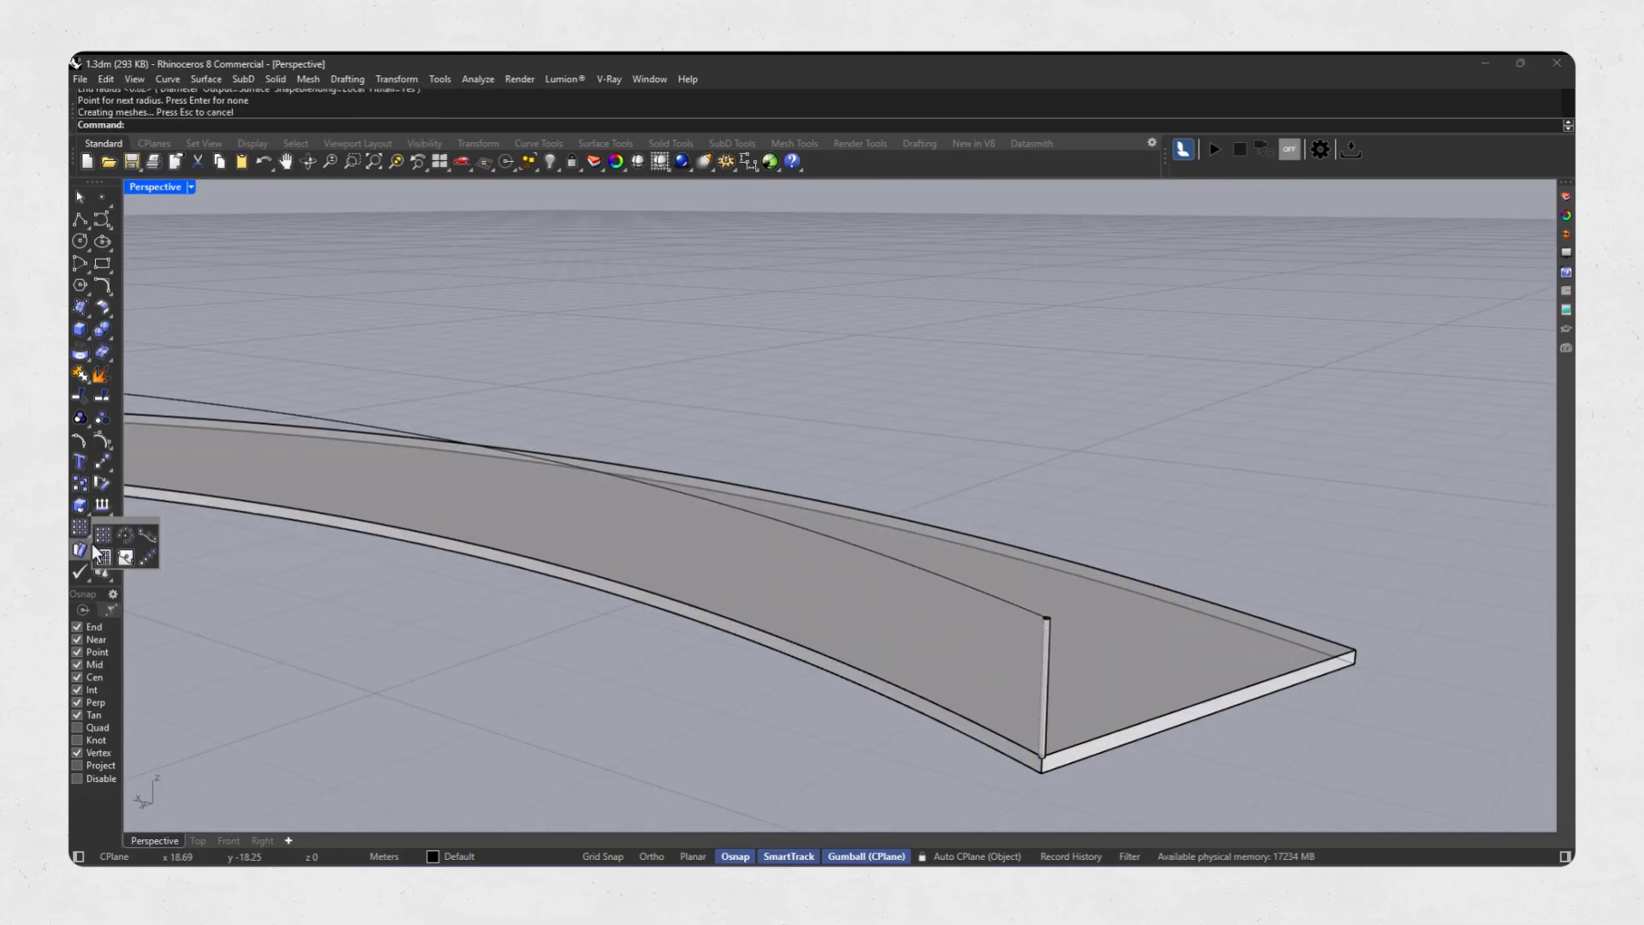
{"action": "left_click", "coordinate": [1042, 680]}
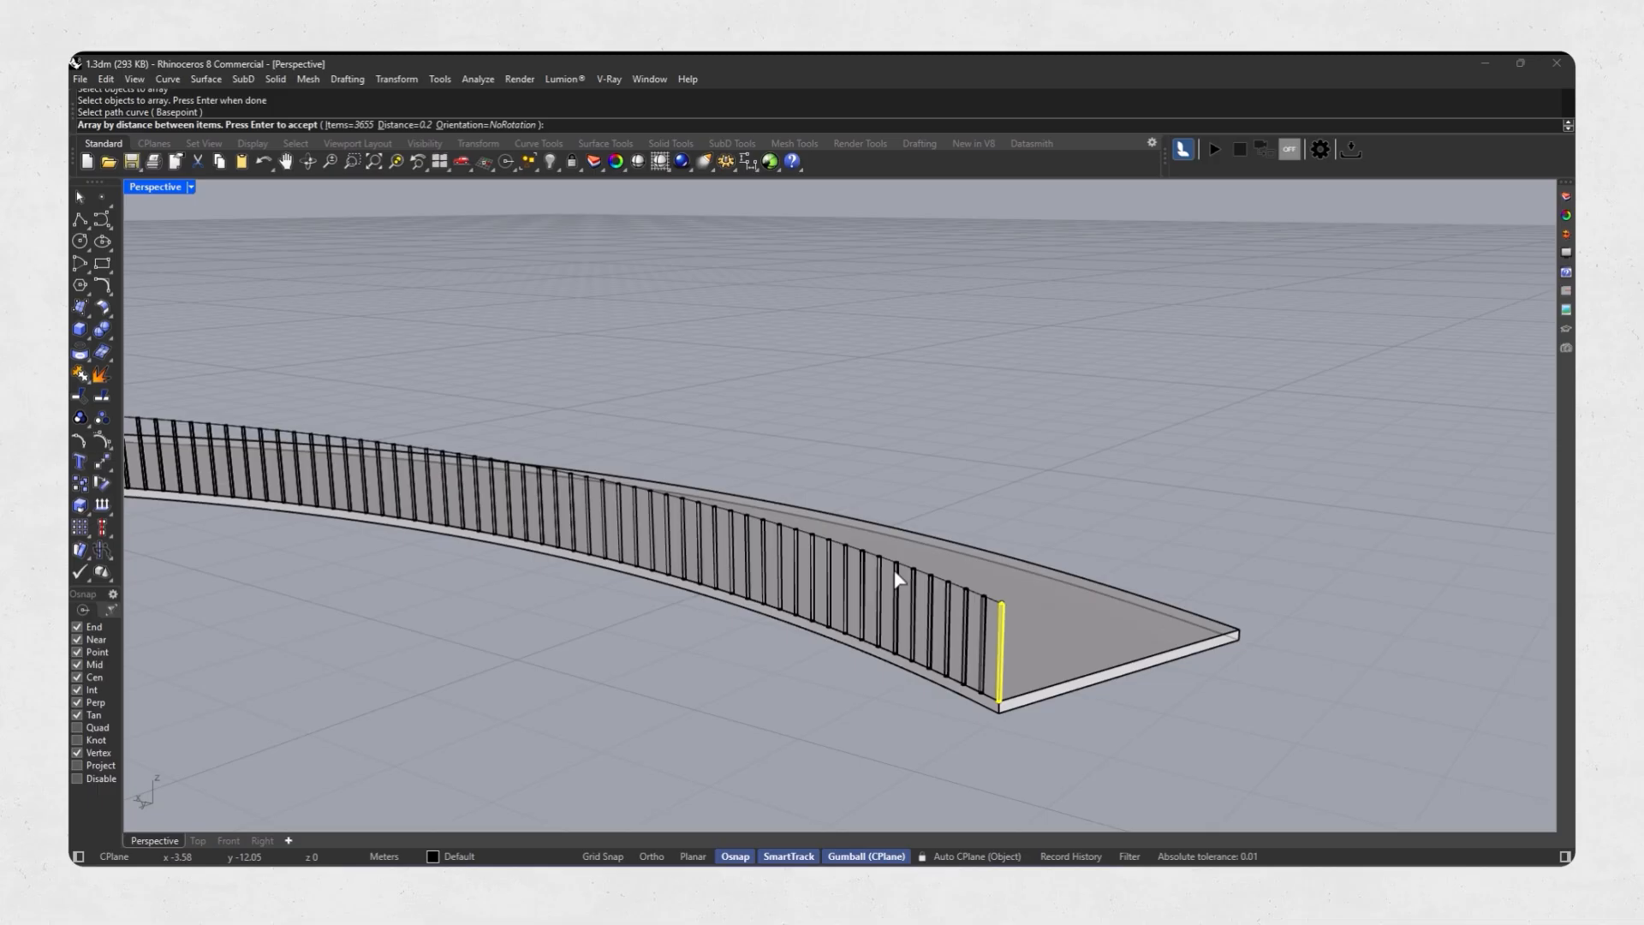
{"action": "scroll", "coordinate": [894, 568], "scroll_direction": "down", "scroll_amount": 10}
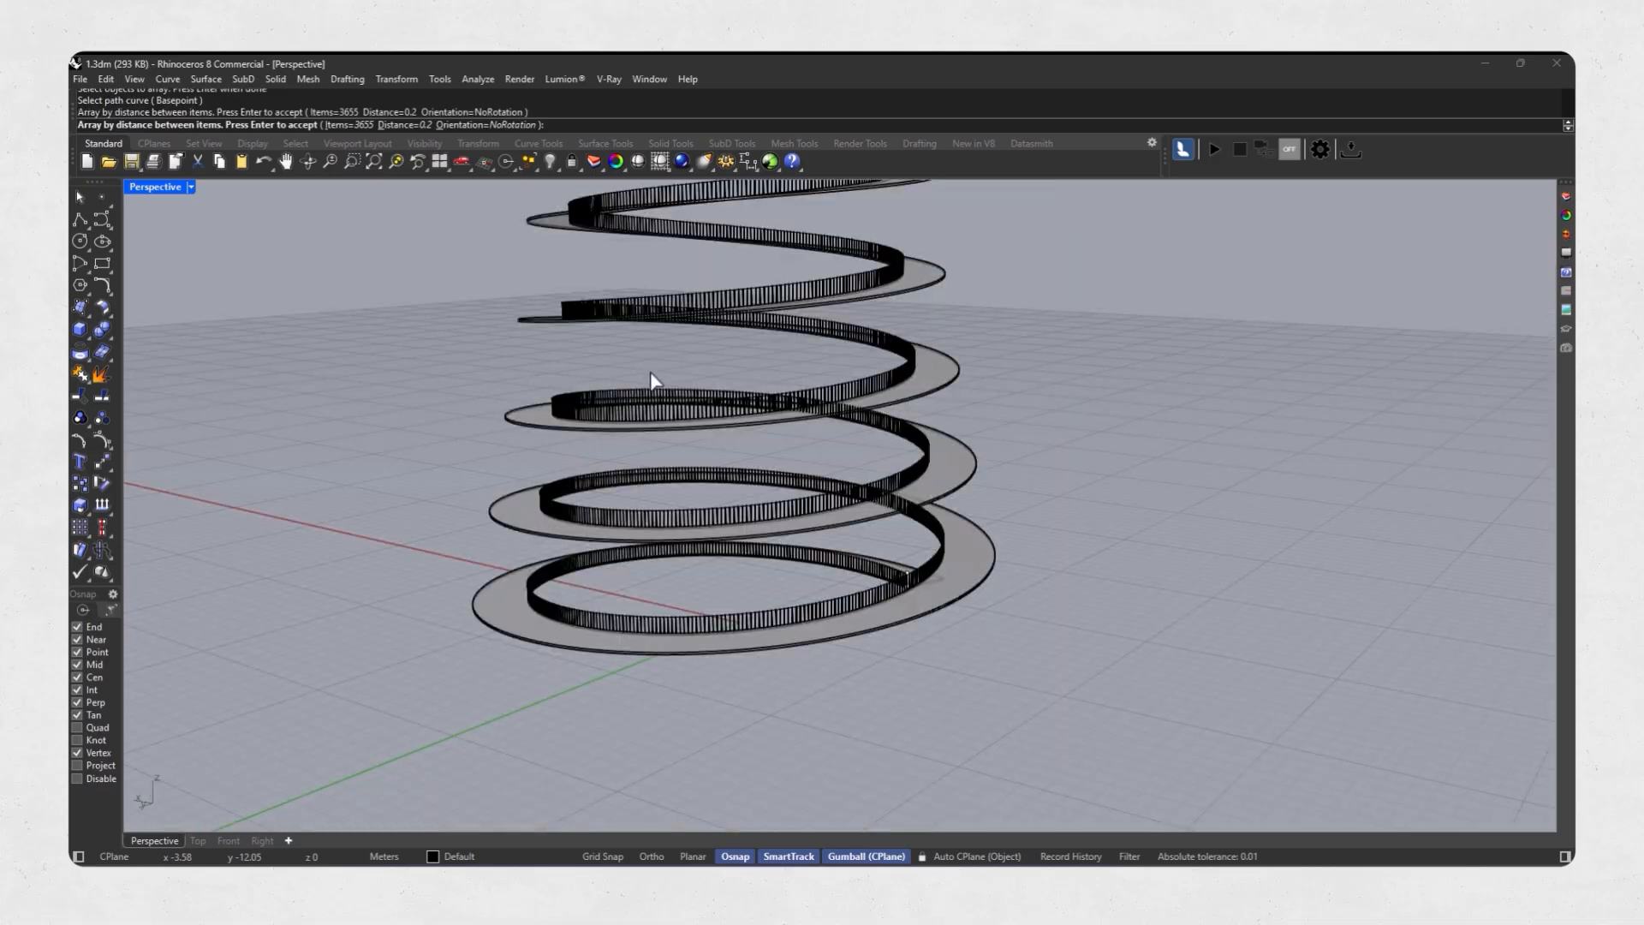
Show the hidden lattice again and view the finished second tower in Rendered mode.
{"action": "left_click", "coordinate": [572, 195]}
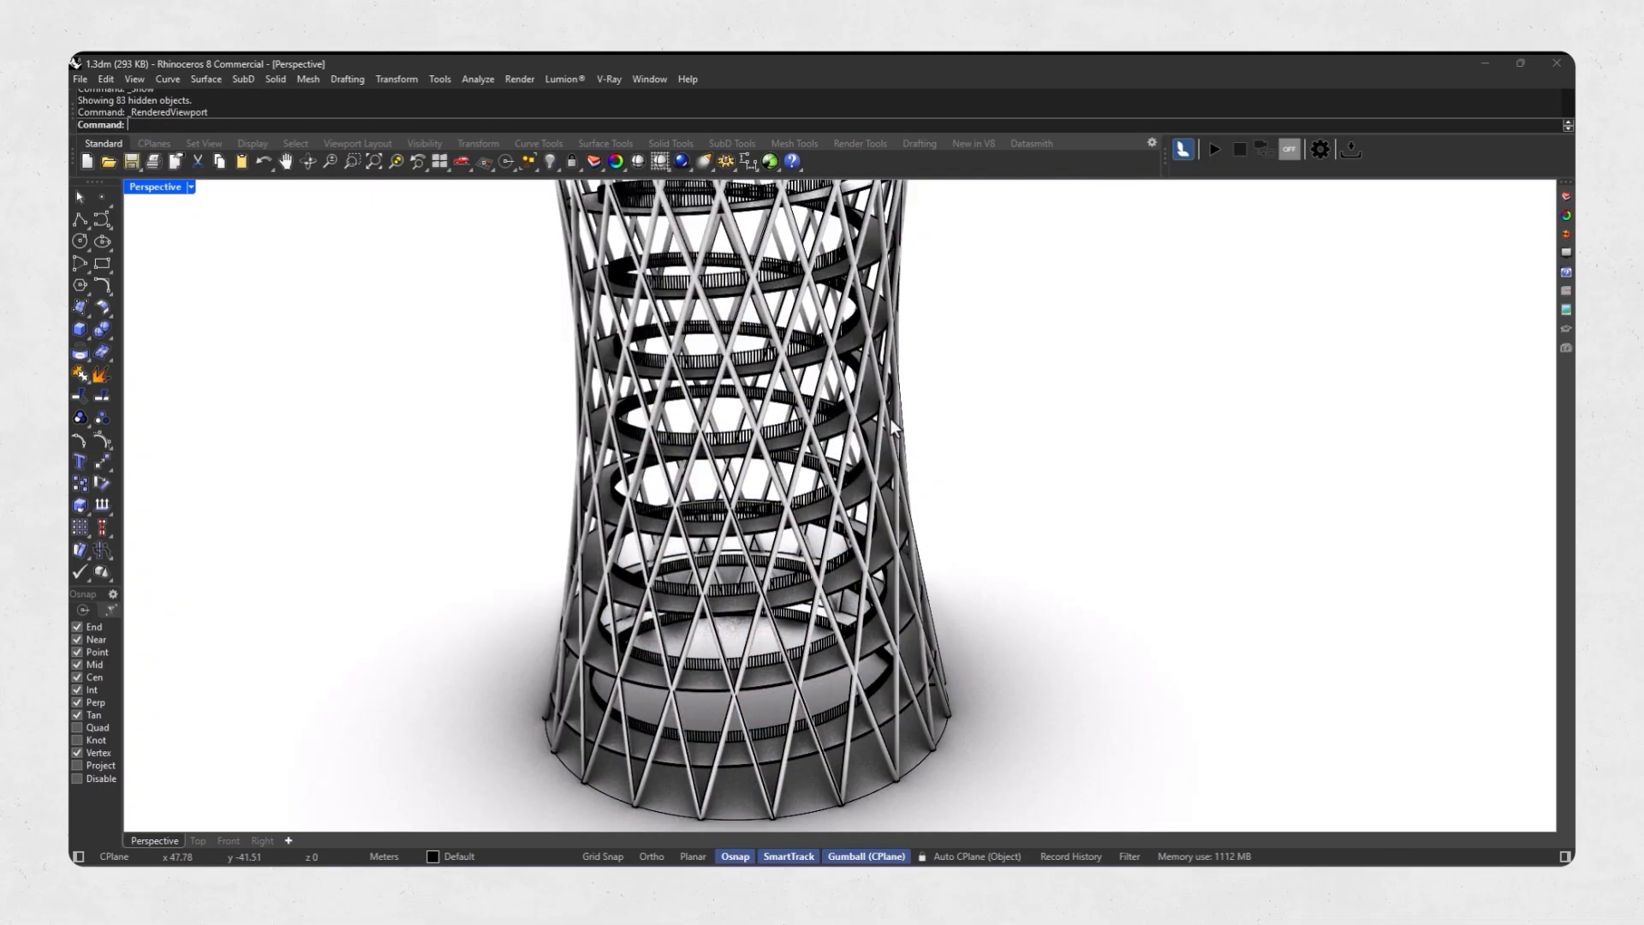
{"action": "scroll", "coordinate": [890, 419], "scroll_direction": "down", "scroll_amount": 5}
{"action": "right_click_drag", "start_coordinate": [822, 513], "coordinate": [781, 531]}
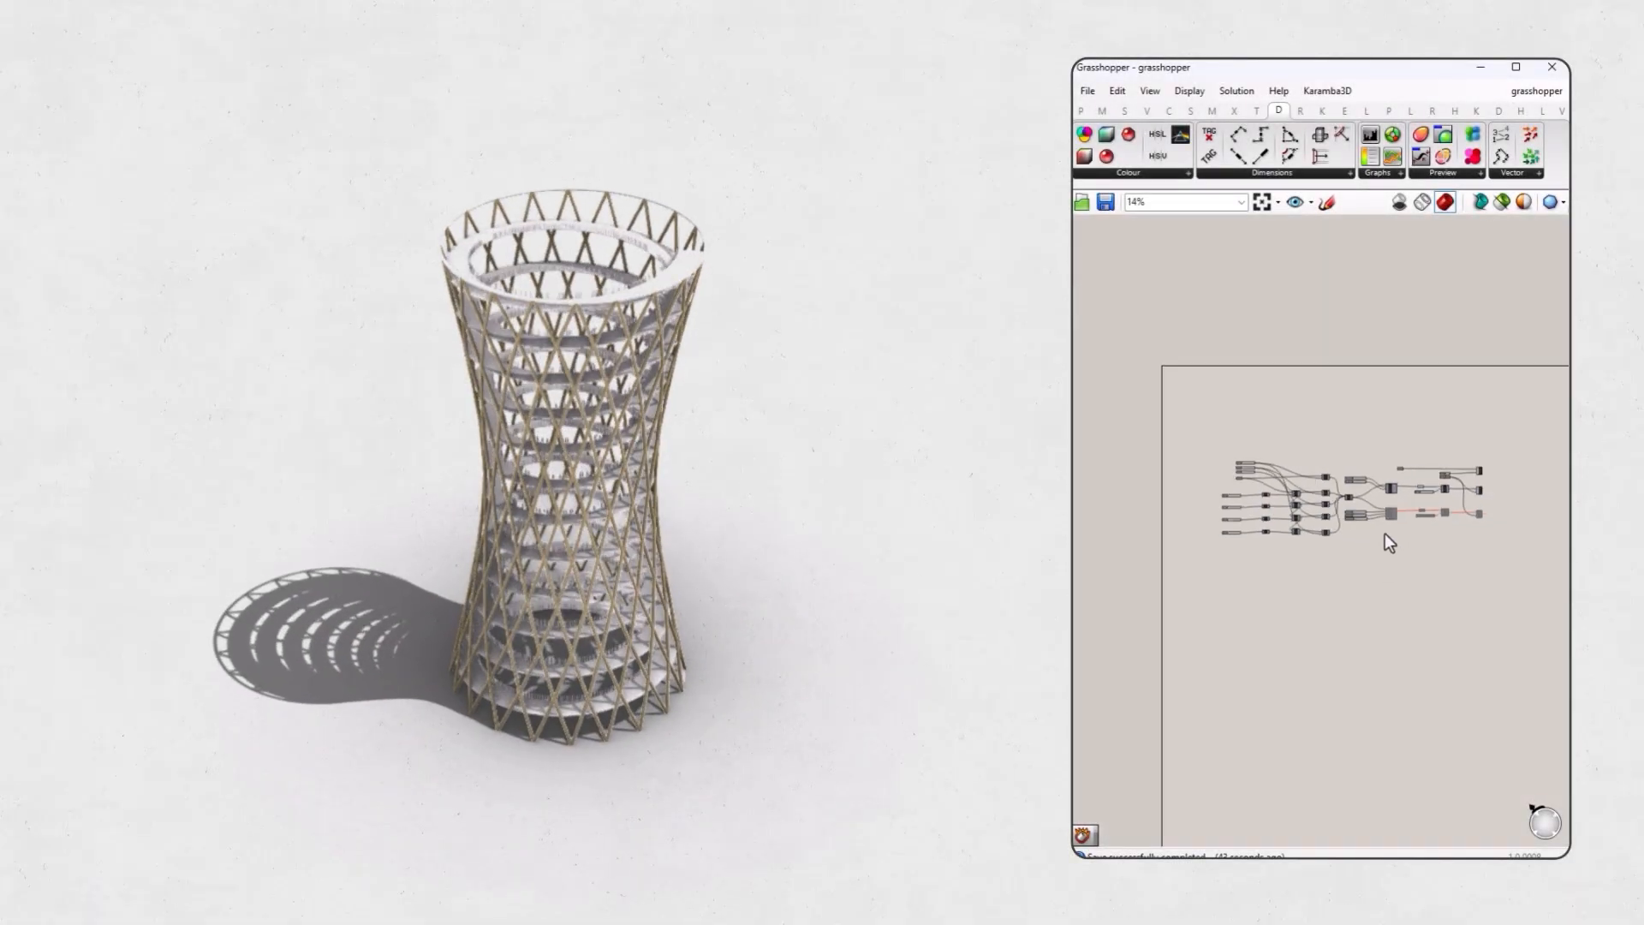
Switch to the Grasshopper definition and set the diagrid's U Divisions to 12 and V Divisions to 39.
{"action": "scroll", "coordinate": [1385, 532], "scroll_direction": "up", "scroll_amount": 6}
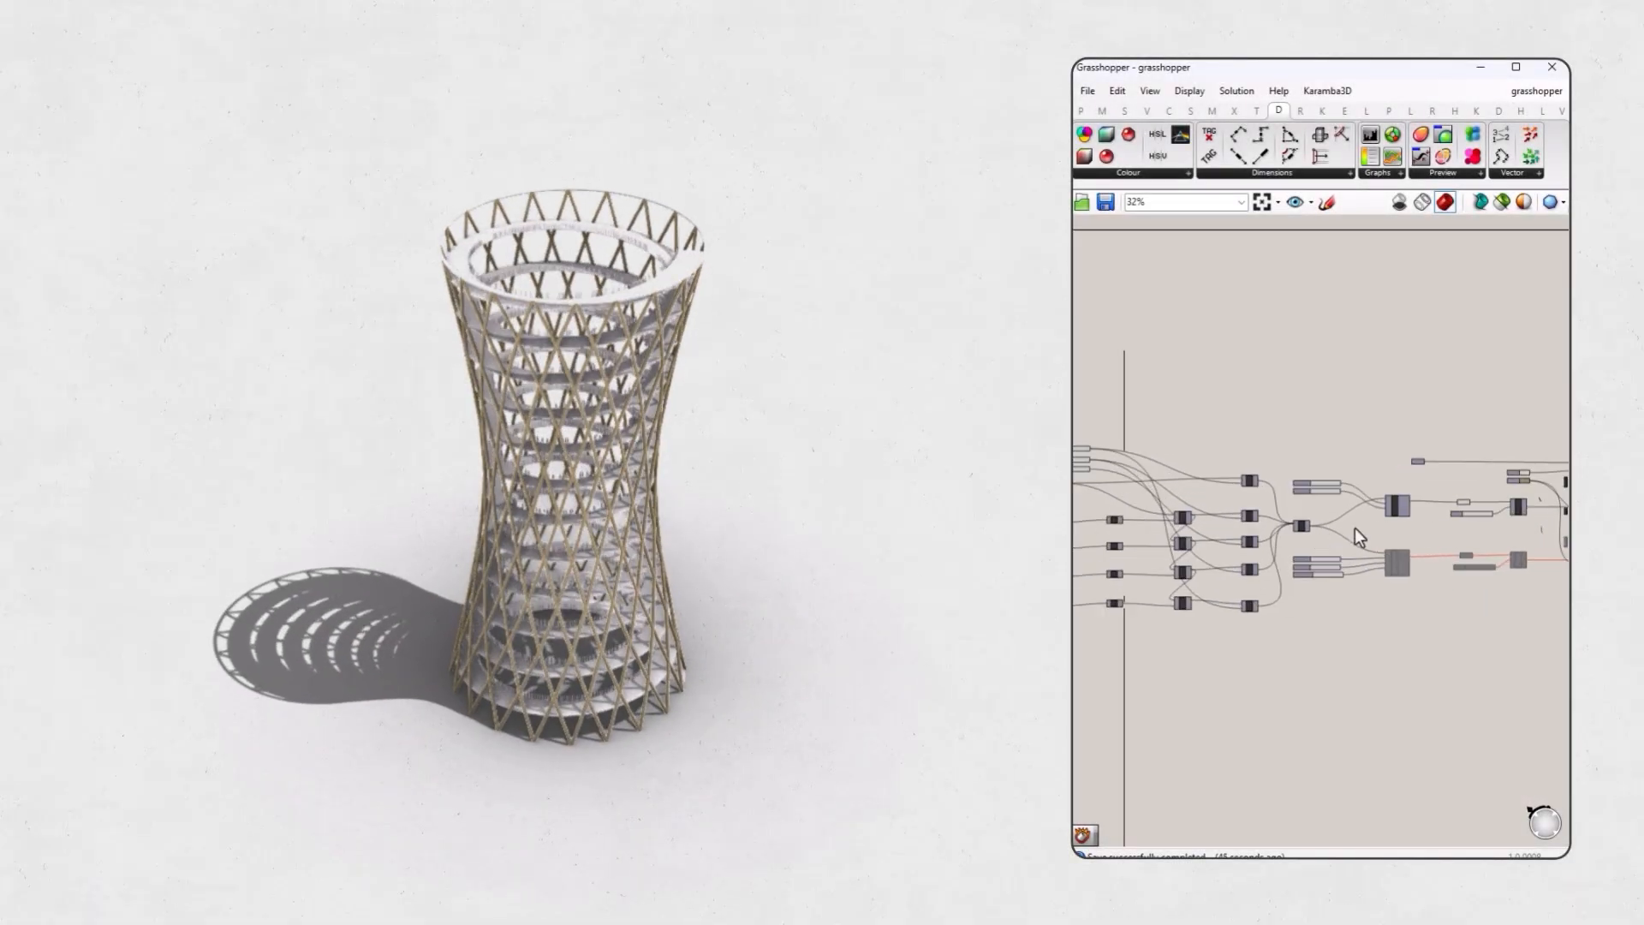
{"action": "right_click_drag", "start_coordinate": [1332, 519], "coordinate": [1582, 529]}
{"action": "scroll", "coordinate": [1233, 465], "scroll_direction": "up", "scroll_amount": 8}
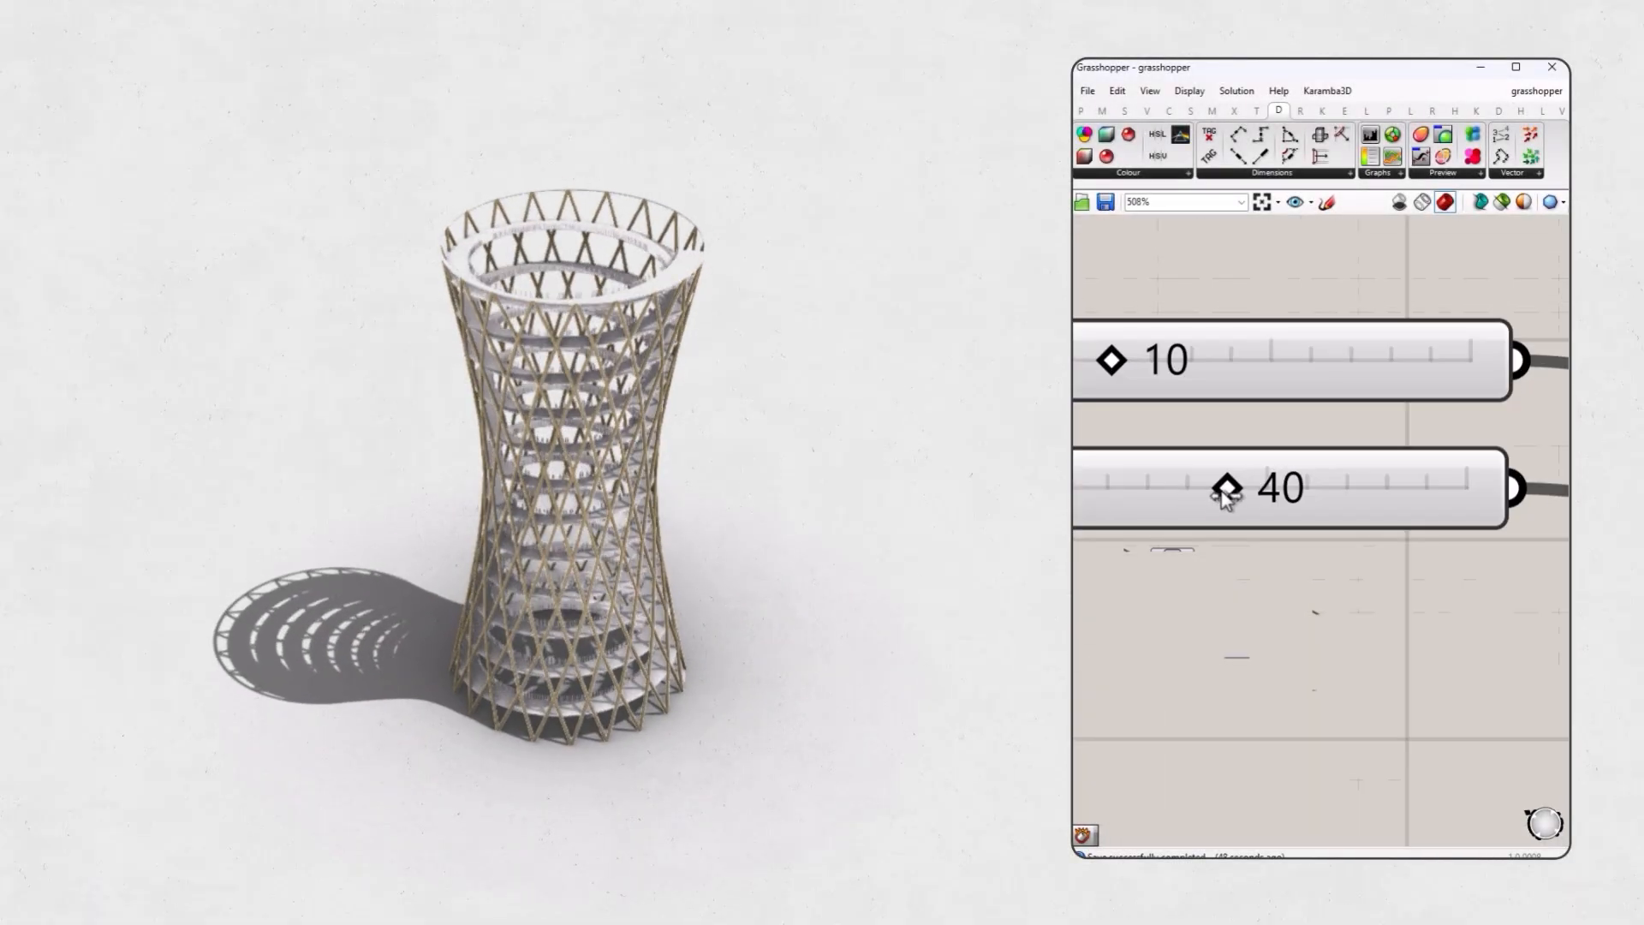
{"action": "left_click_drag", "start_coordinate": [1227, 498], "coordinate": [1207, 495]}
{"action": "right_click_drag", "start_coordinate": [787, 464], "coordinate": [754, 484]}
{"action": "scroll", "coordinate": [565, 522], "scroll_direction": "up", "scroll_amount": 7}
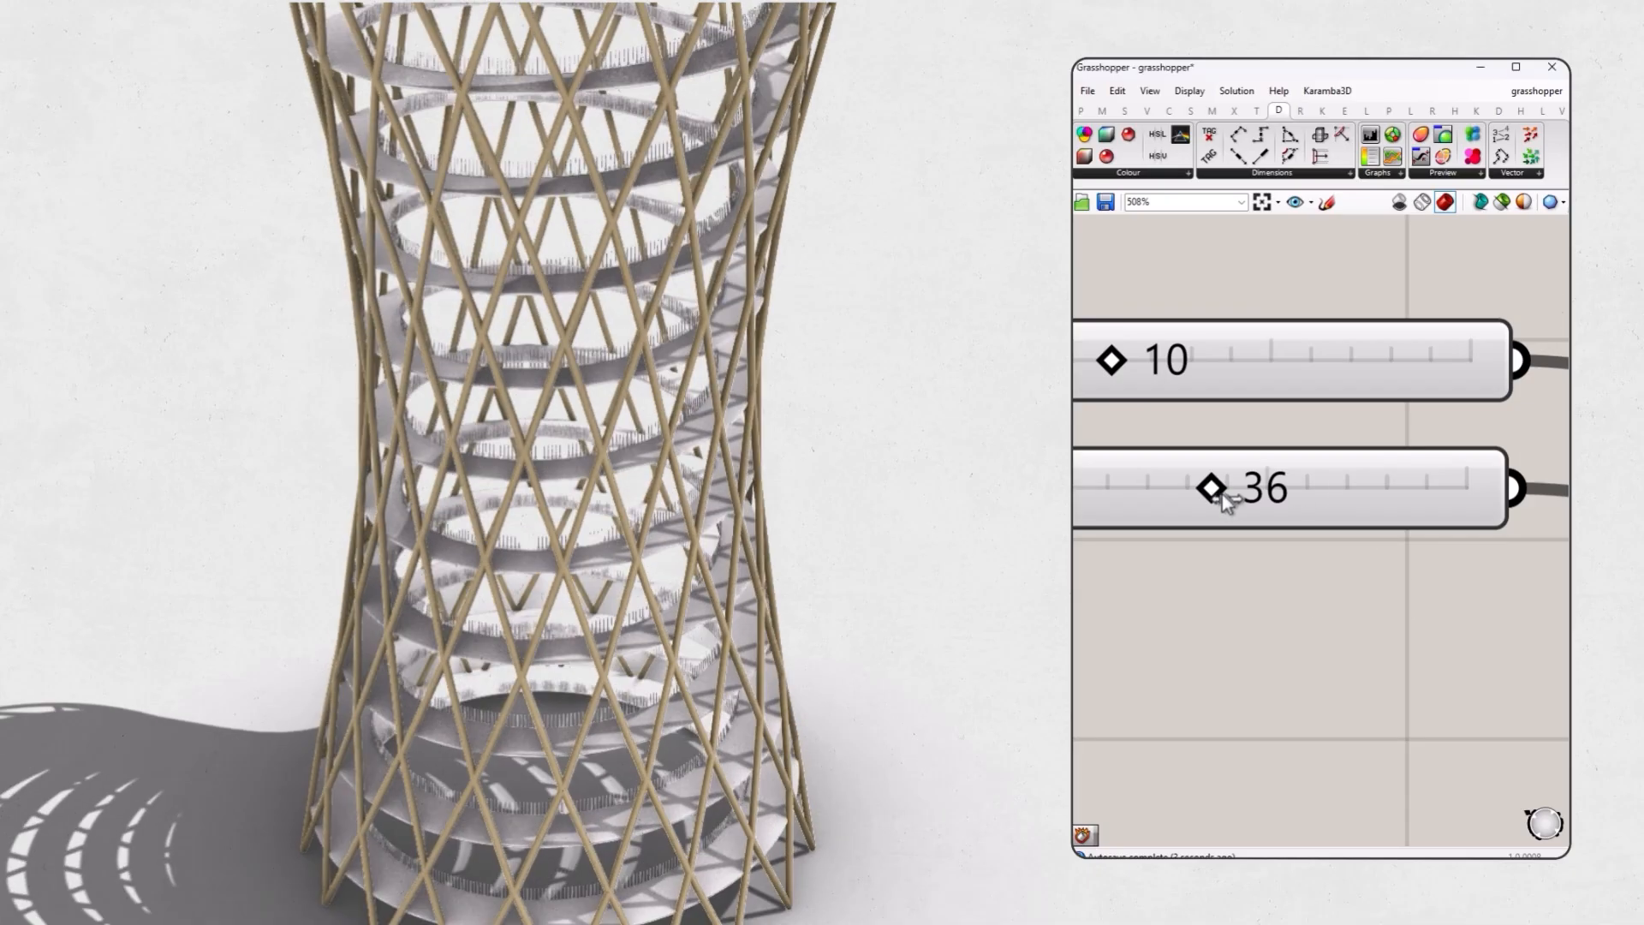
{"action": "left_click_drag", "start_coordinate": [1221, 495], "coordinate": [1235, 497]}
{"action": "mouse_move", "coordinate": [1113, 369]}
{"action": "left_mouse_down"}
{"action": "mouse_move", "coordinate": [1145, 372]}
{"action": "mouse_move", "coordinate": [1118, 377]}
{"action": "left_mouse_up"}
{"action": "scroll", "coordinate": [1204, 462], "scroll_direction": "down", "scroll_amount": 10}
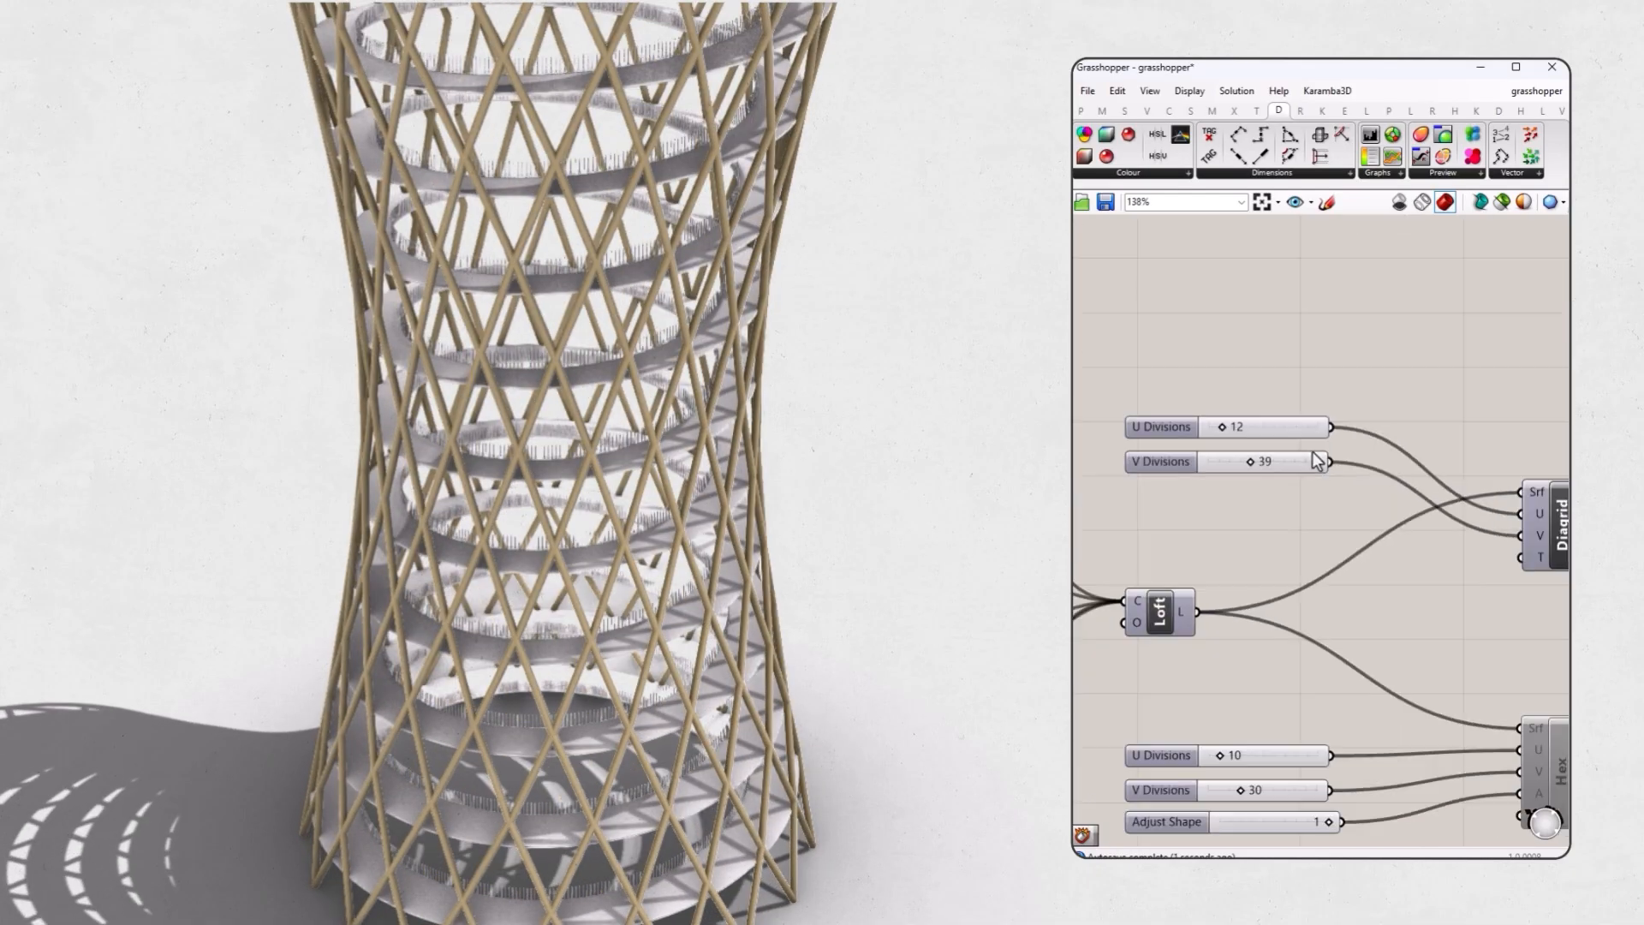
Disable the diagrid branch of the Grasshopper definition and enable the Hex branch in its place.
{"action": "right_click_drag", "start_coordinate": [1463, 480], "coordinate": [1501, 477]}
{"action": "left_click_drag", "start_coordinate": [1530, 473], "coordinate": [1198, 538]}
{"action": "middle_click", "coordinate": [1214, 511]}
{"action": "left_click", "coordinate": [1251, 576]}
{"action": "left_click_drag", "start_coordinate": [1528, 550], "coordinate": [1202, 613]}
{"action": "middle_click", "coordinate": [1250, 573]}
{"action": "left_click", "coordinate": [1229, 638]}
{"action": "left_click", "coordinate": [1223, 682]}
{"action": "scroll", "coordinate": [1222, 683], "scroll_direction": "down", "scroll_amount": 1}
{"action": "right_click_drag", "start_coordinate": [1223, 682], "coordinate": [1303, 664]}
Set the Hex component's U Divisions to 9 and V Divisions to 24.
{"action": "scroll", "coordinate": [775, 521], "scroll_direction": "down", "scroll_amount": 4}
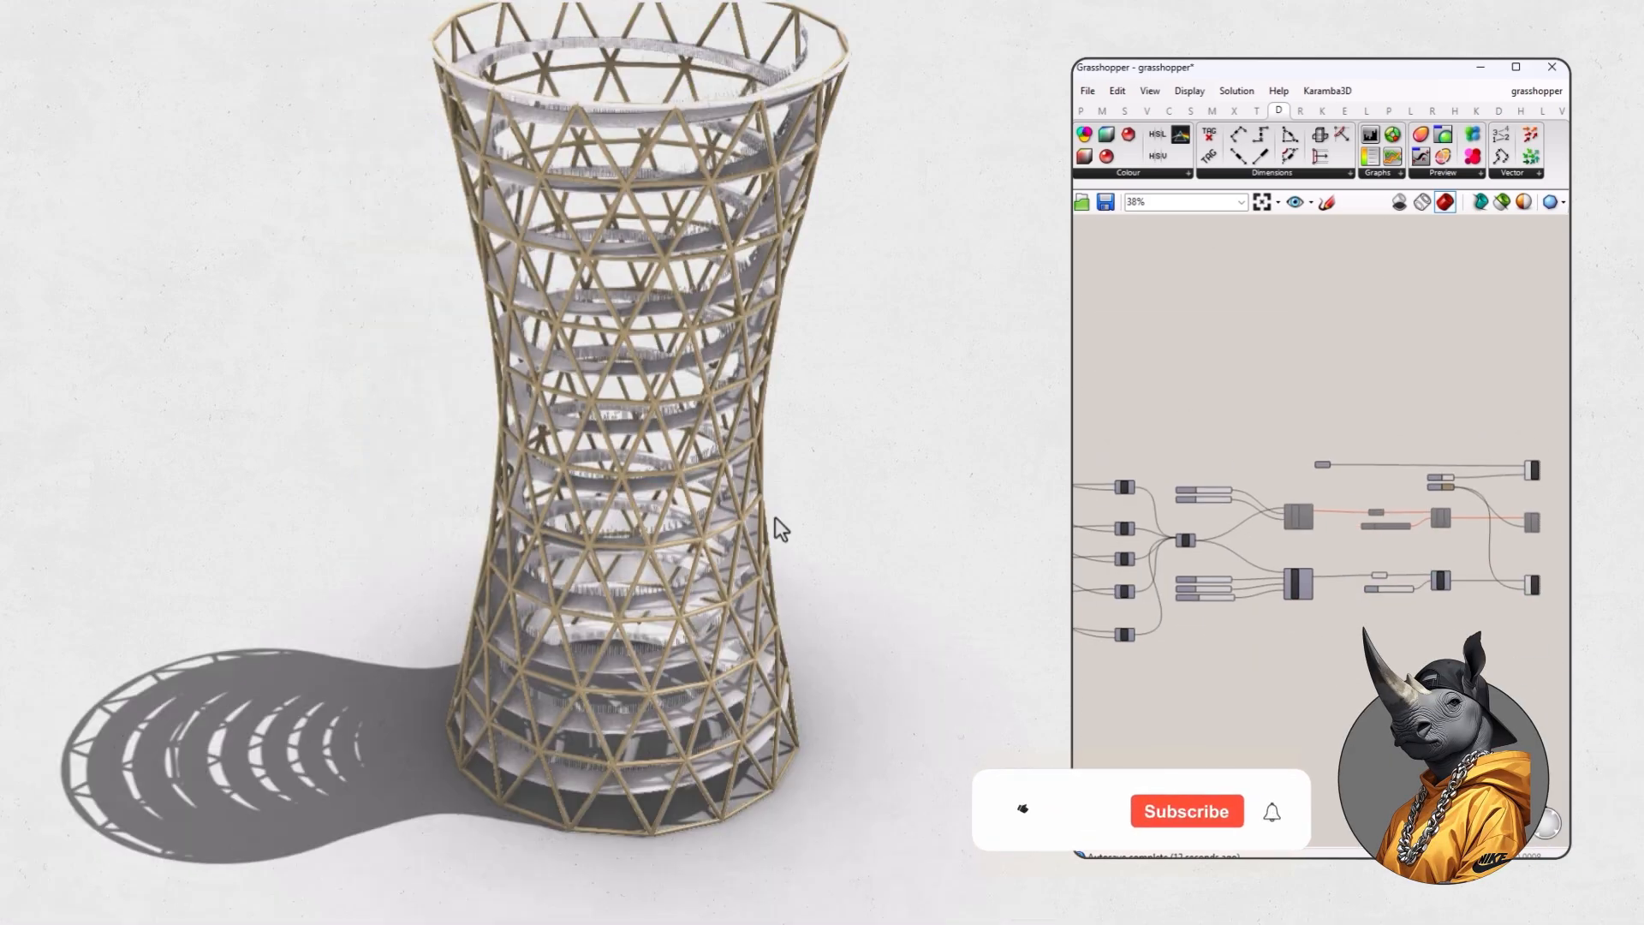
{"action": "right_click_drag", "start_coordinate": [777, 521], "coordinate": [813, 600]}
{"action": "scroll", "coordinate": [1190, 599], "scroll_direction": "up", "scroll_amount": 8}
{"action": "scroll", "coordinate": [1190, 598], "scroll_direction": "up", "scroll_amount": 2}
{"action": "left_click_drag", "start_coordinate": [1132, 517], "coordinate": [1128, 516]}
{"action": "left_click_drag", "start_coordinate": [1172, 591], "coordinate": [1161, 590]}
Add a 0.5 number slider as the Hex component's Adjust Shape value, replacing the slider wired to input A.
{"action": "scroll", "coordinate": [1233, 624], "scroll_direction": "down", "scroll_amount": 2}
{"action": "scroll", "coordinate": [1244, 662], "scroll_direction": "up", "scroll_amount": 1}
{"action": "double_click", "coordinate": [1225, 700]}
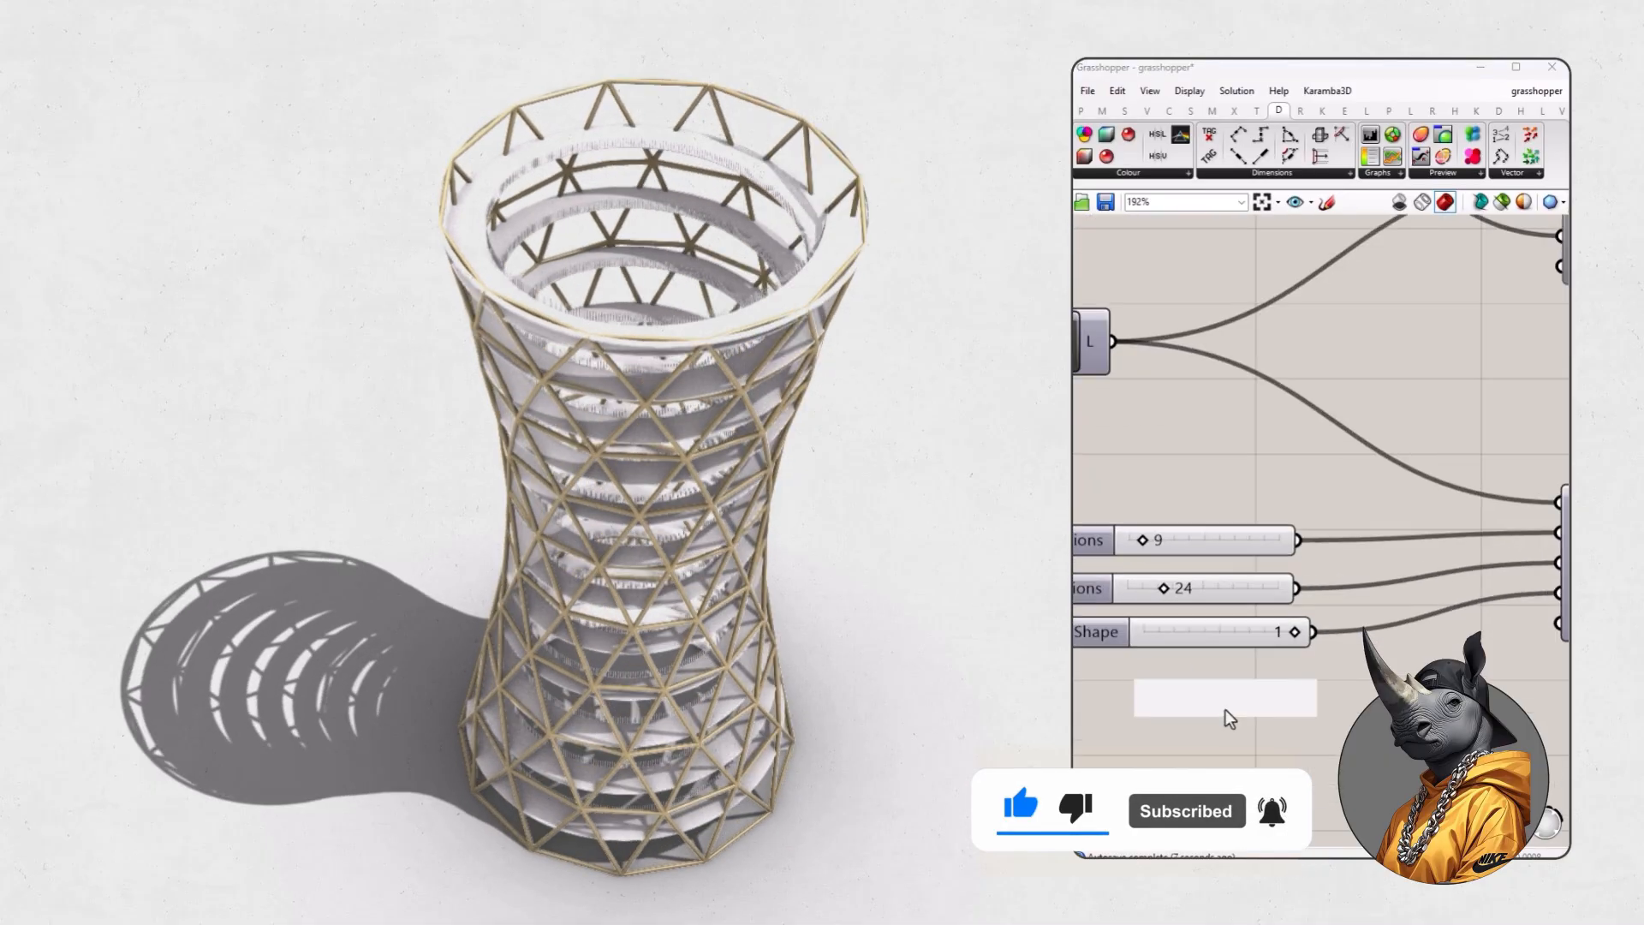
{"action": "type", "text": "0.5"}
{"action": "key", "text": "Return"}
{"action": "scroll", "coordinate": [1332, 744], "scroll_direction": "down", "scroll_amount": 1}
{"action": "left_click_drag", "start_coordinate": [1293, 680], "coordinate": [1469, 585]}
Lower the Hex lattice's Adjust Shape value below 0.5 and view the resulting tower.
{"action": "scroll", "coordinate": [942, 606], "scroll_direction": "down", "scroll_amount": 2}
{"action": "right_click_drag", "start_coordinate": [935, 599], "coordinate": [874, 539]}
{"action": "scroll", "coordinate": [869, 539], "scroll_direction": "up", "scroll_amount": 3}
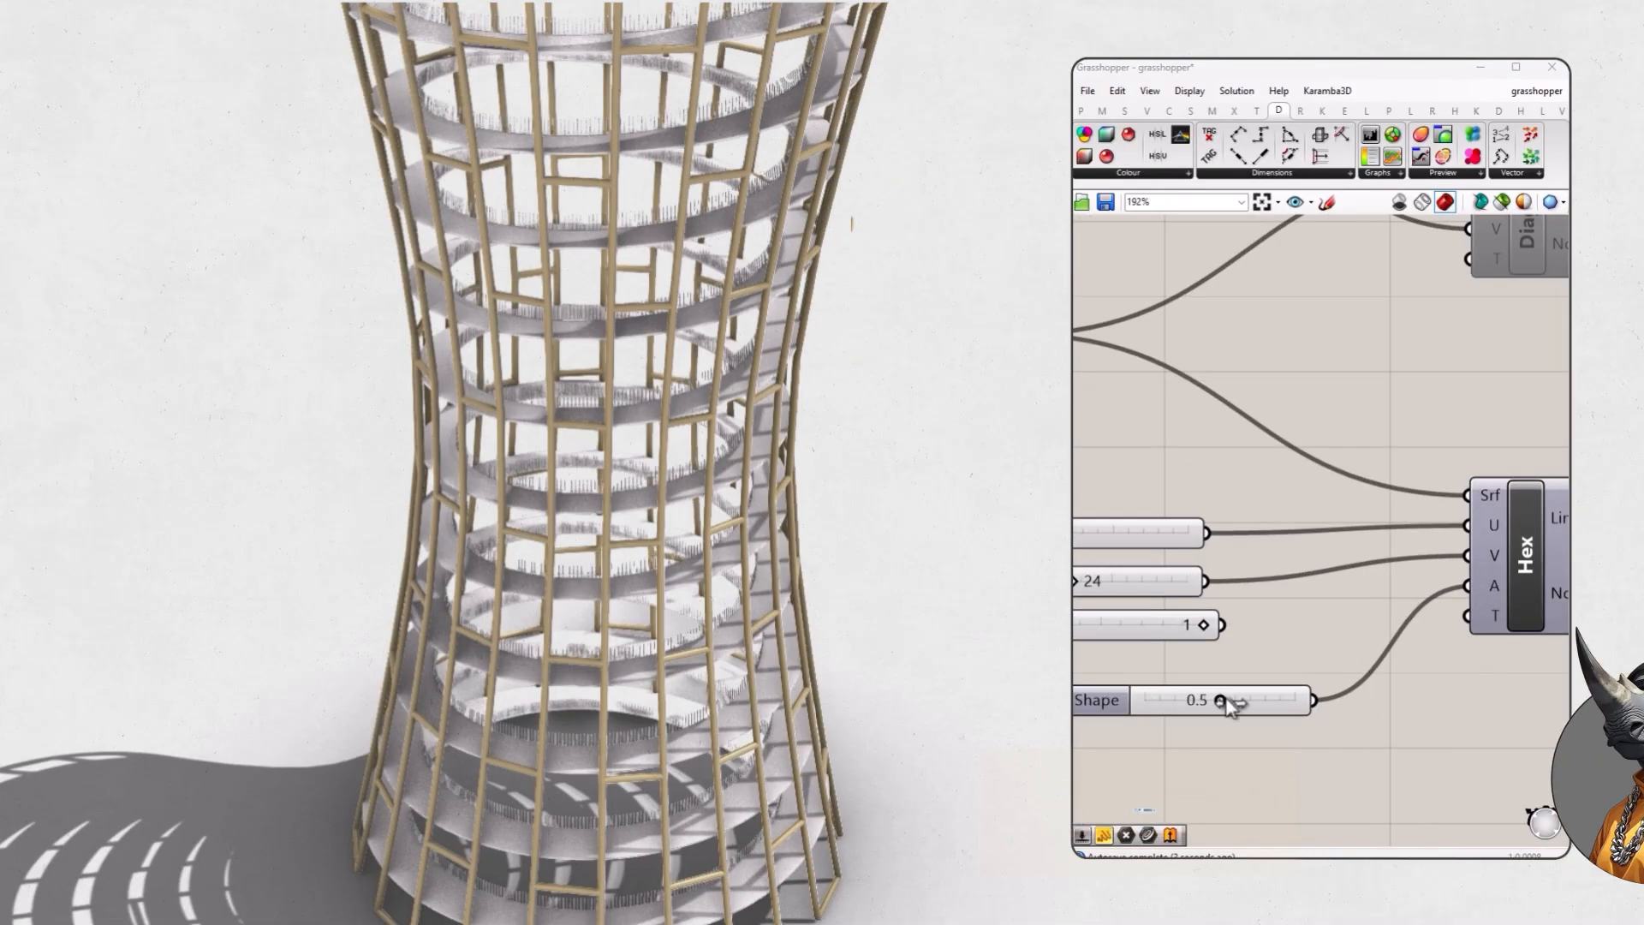
{"action": "left_click_drag", "start_coordinate": [1223, 700], "coordinate": [1170, 704]}
{"action": "scroll", "coordinate": [848, 600], "scroll_direction": "down", "scroll_amount": 3}
{"action": "right_click_drag", "start_coordinate": [843, 591], "coordinate": [672, 491]}
{"action": "scroll", "coordinate": [867, 589], "scroll_direction": "down", "scroll_amount": 2}
{"action": "scroll", "coordinate": [781, 608], "scroll_direction": "up", "scroll_amount": 2}
{"action": "scroll", "coordinate": [768, 594], "scroll_direction": "down", "scroll_amount": 1}
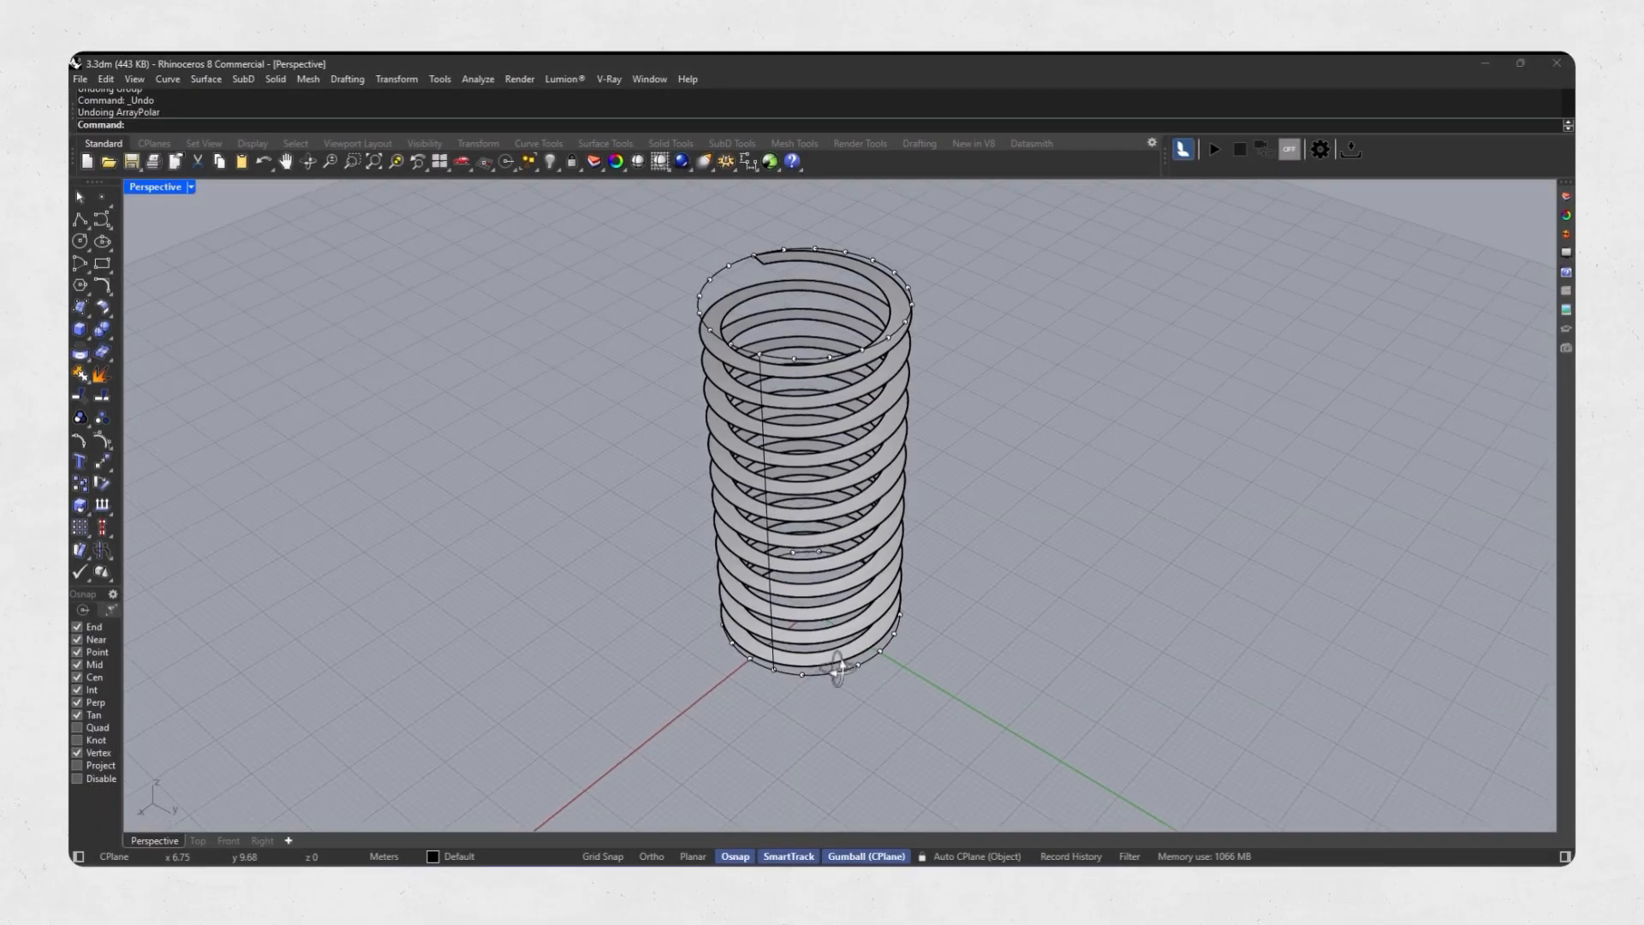
Polar array the vertical line around the CPlane origin with 20 items over 360 degrees.
{"action": "scroll", "coordinate": [774, 665], "scroll_direction": "up", "scroll_amount": 4}
{"action": "left_click", "coordinate": [777, 638]}
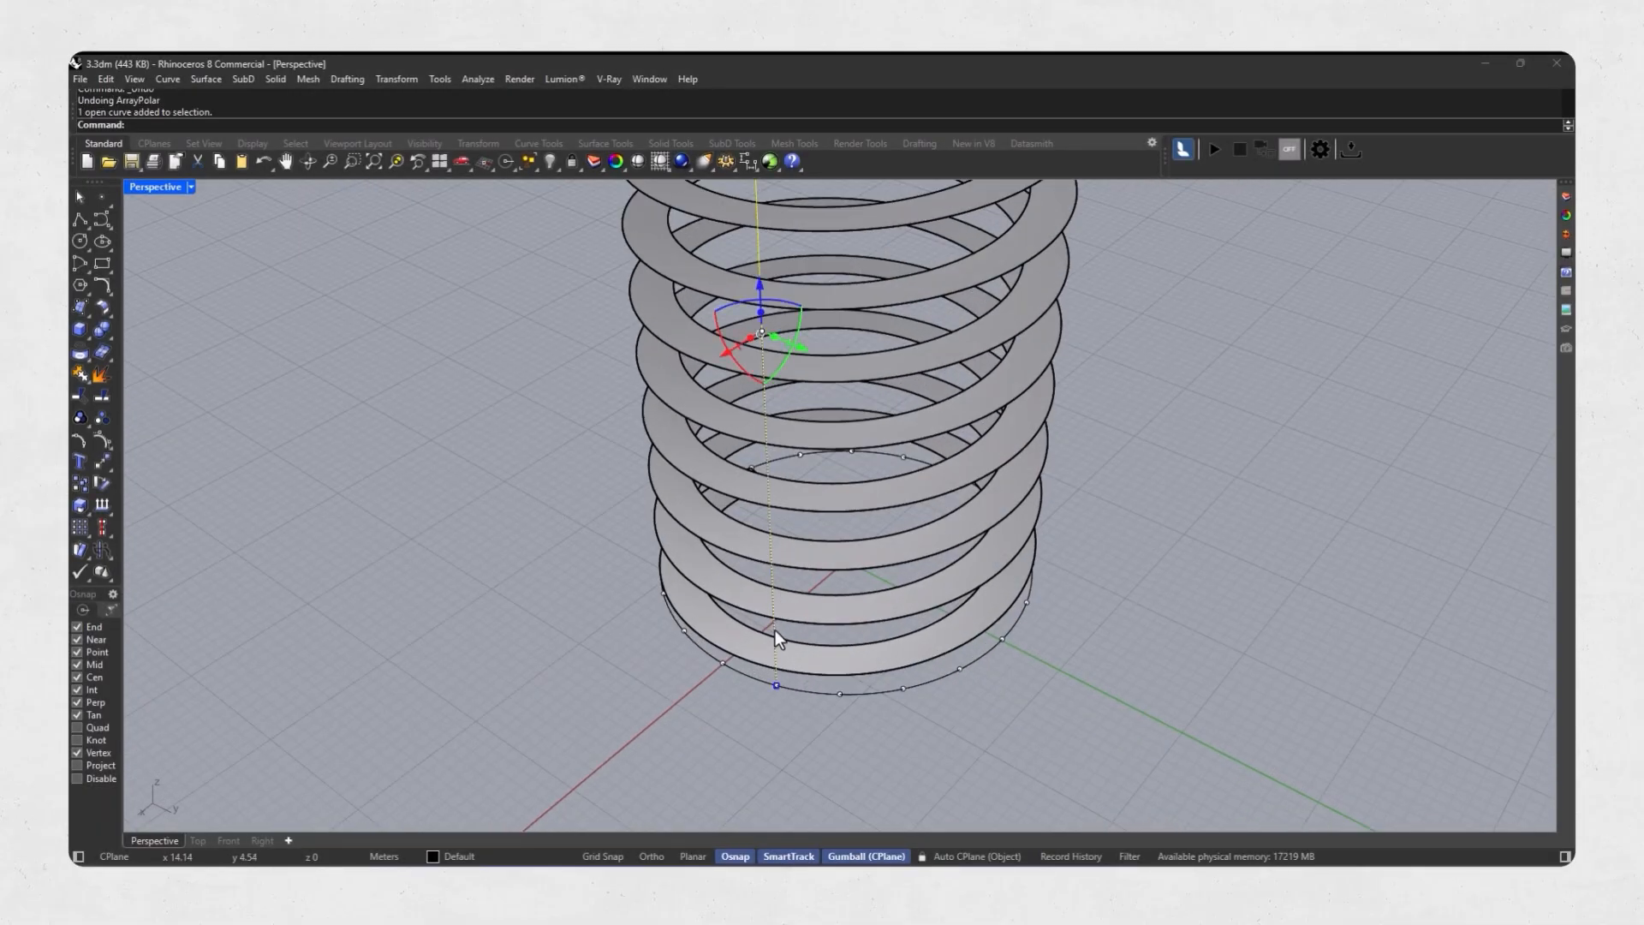
{"action": "scroll", "coordinate": [774, 630], "scroll_direction": "down", "scroll_amount": 5}
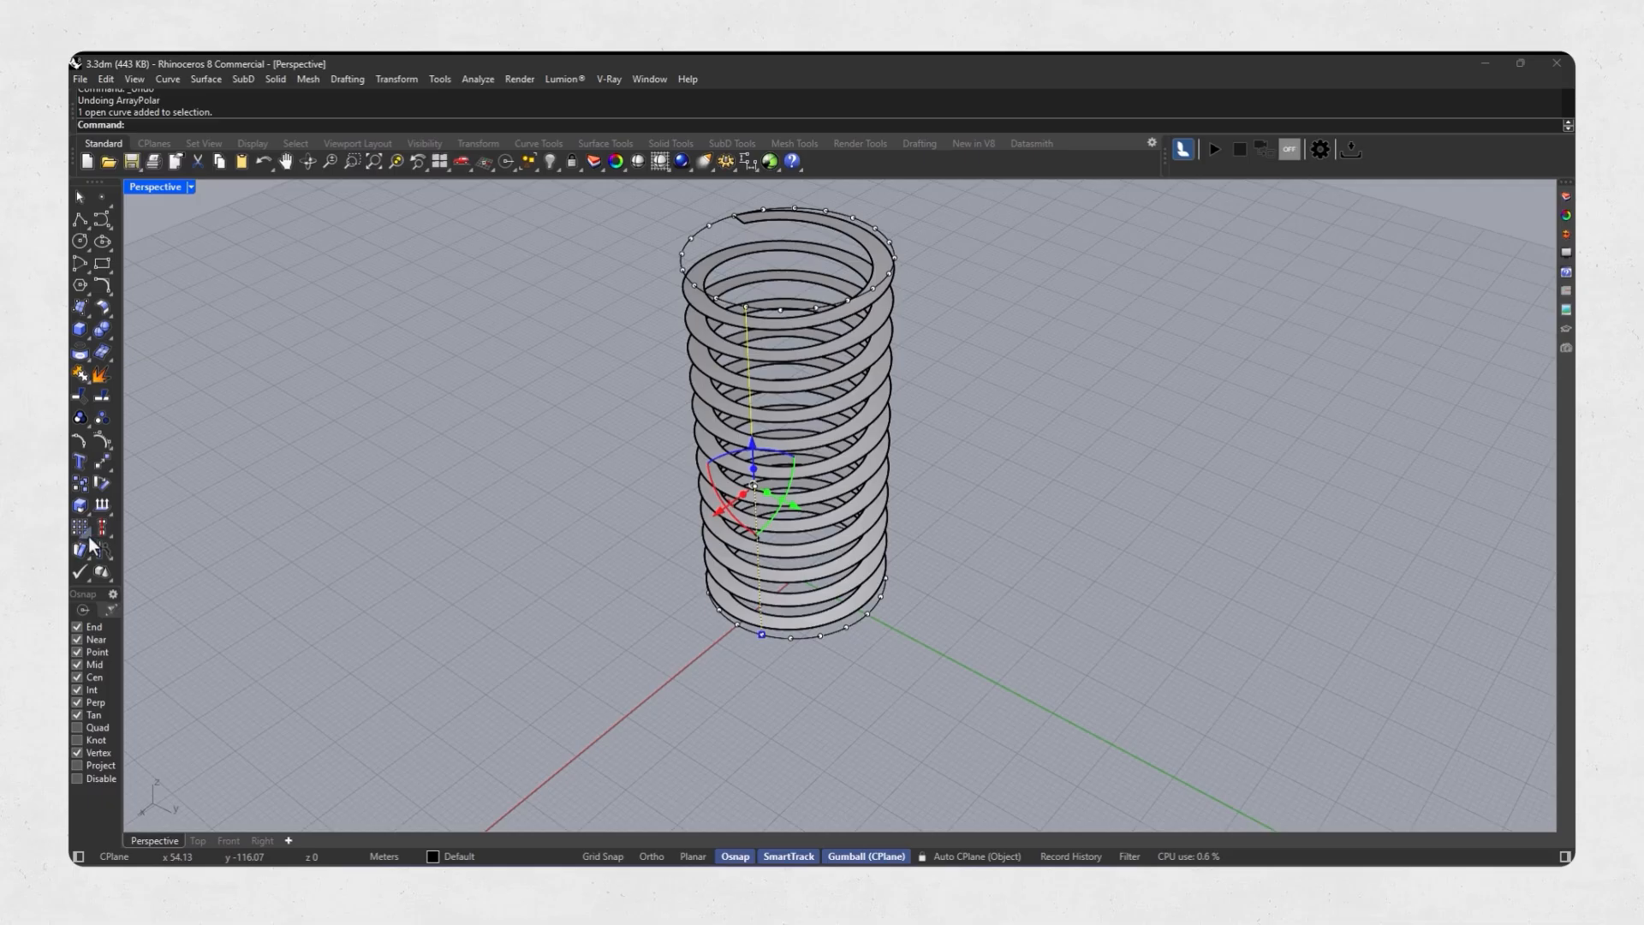
{"action": "scroll", "coordinate": [790, 659], "scroll_direction": "up", "scroll_amount": 3}
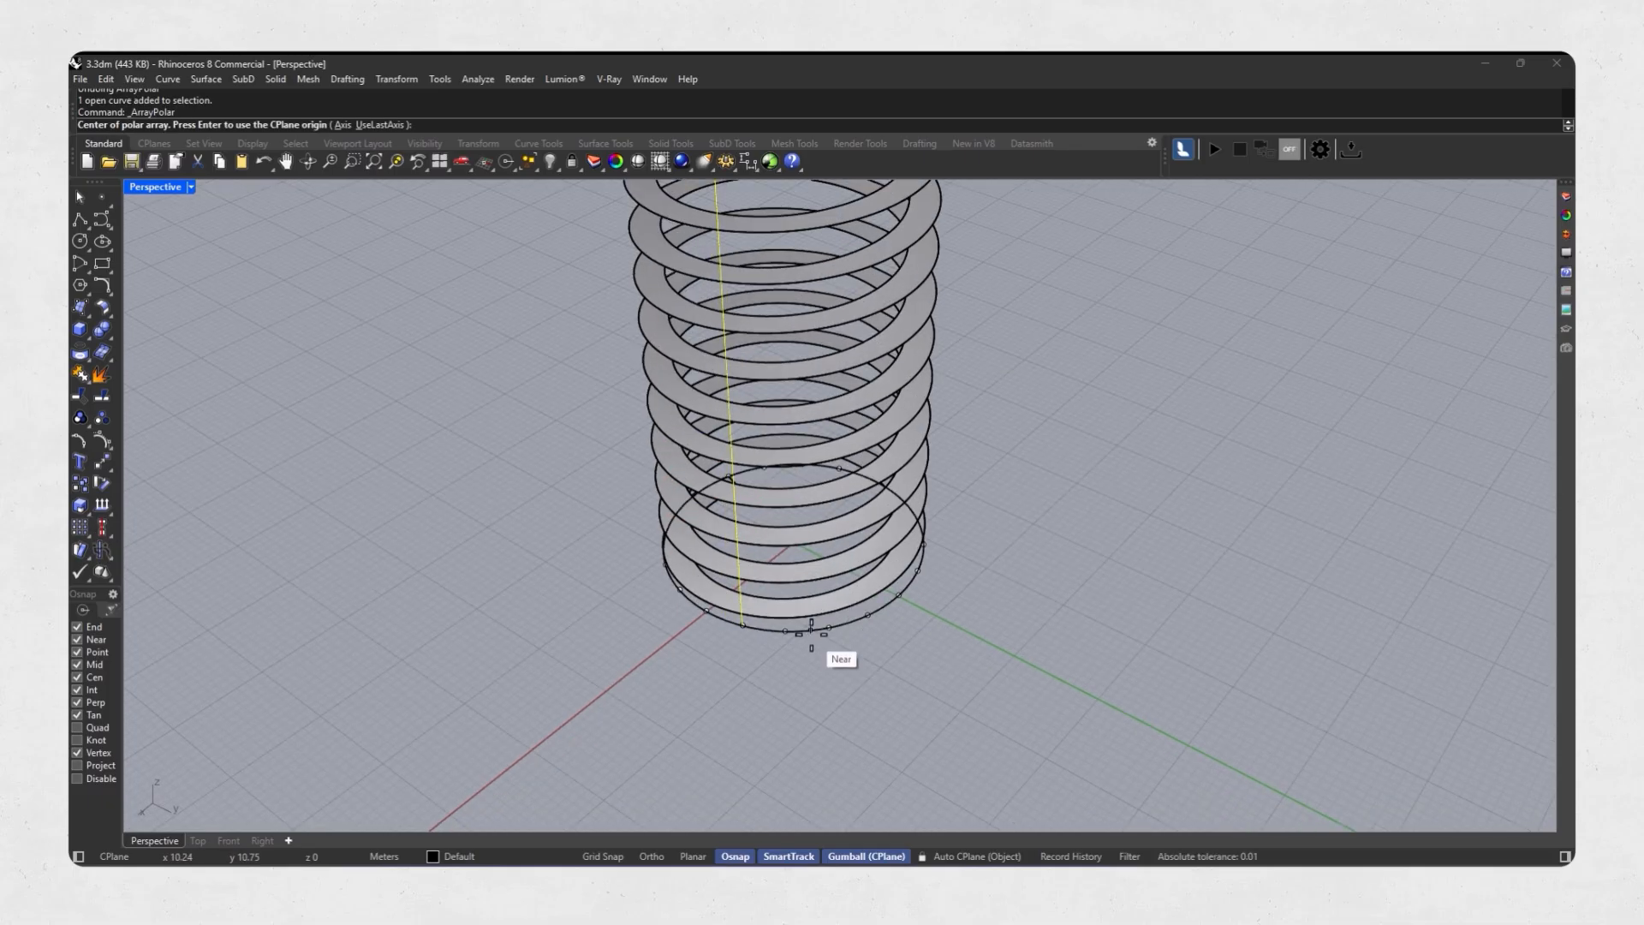
{"action": "scroll", "coordinate": [743, 676], "scroll_direction": "down", "scroll_amount": 1}
{"action": "key", "text": "Return"}
{"action": "key", "text": "Return"}
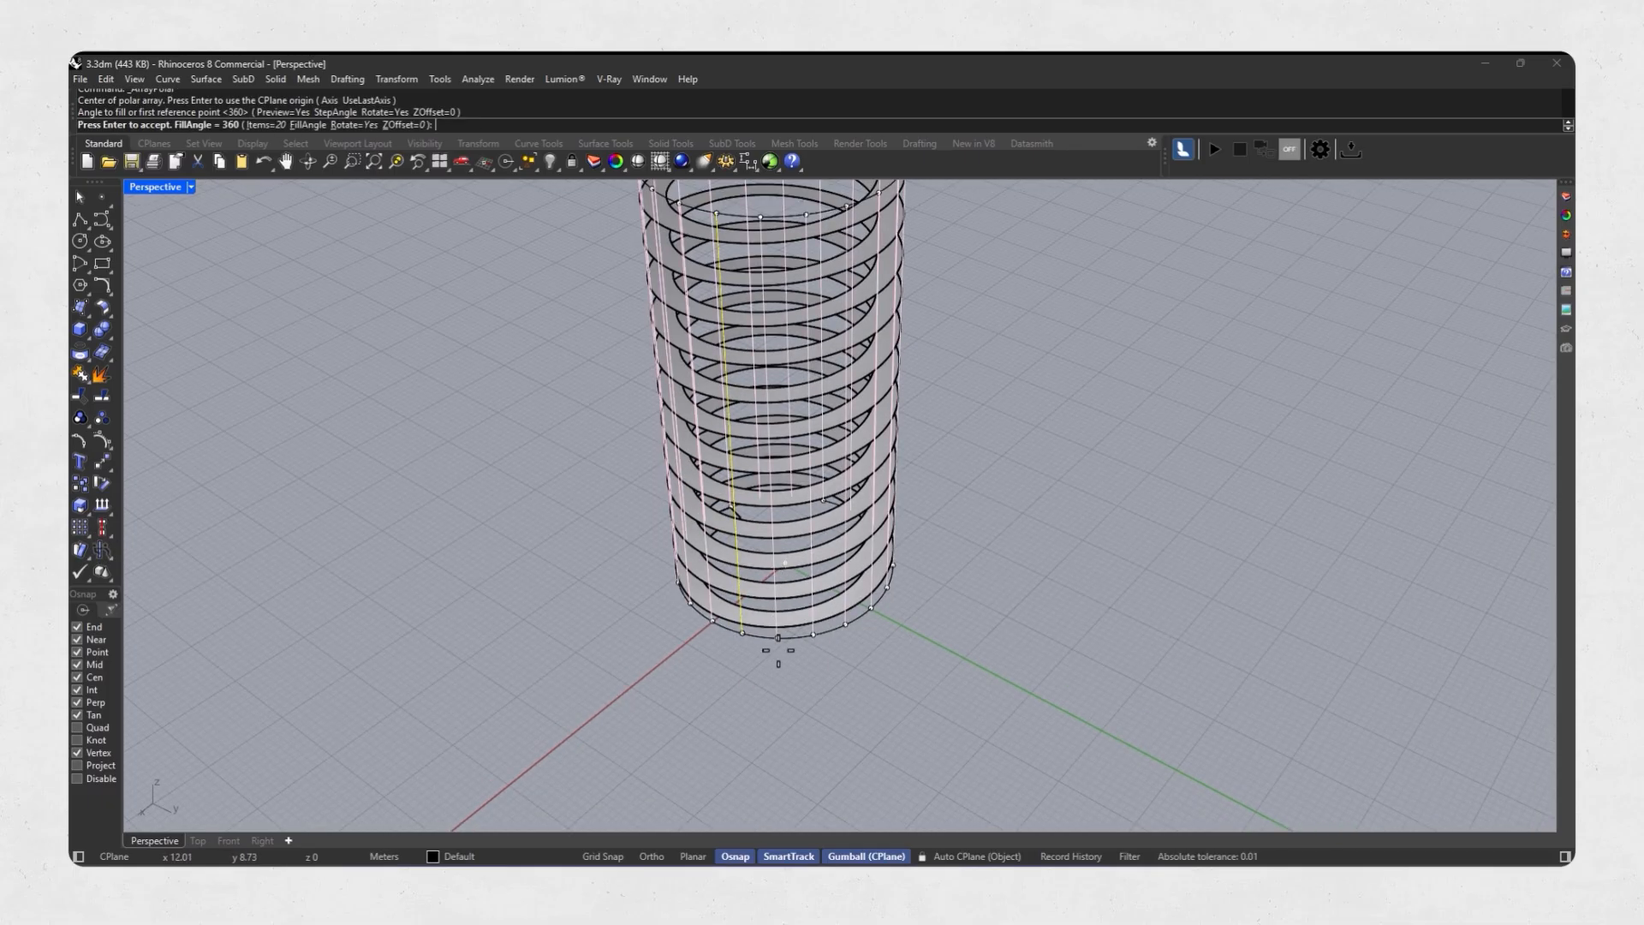
{"action": "key", "text": "Return"}
Select all the arrayed vertical lines around the helical ramp and group them.
{"action": "right_click_drag", "start_coordinate": [781, 655], "coordinate": [778, 438]}
{"action": "scroll", "coordinate": [780, 435], "scroll_direction": "up", "scroll_amount": 8}
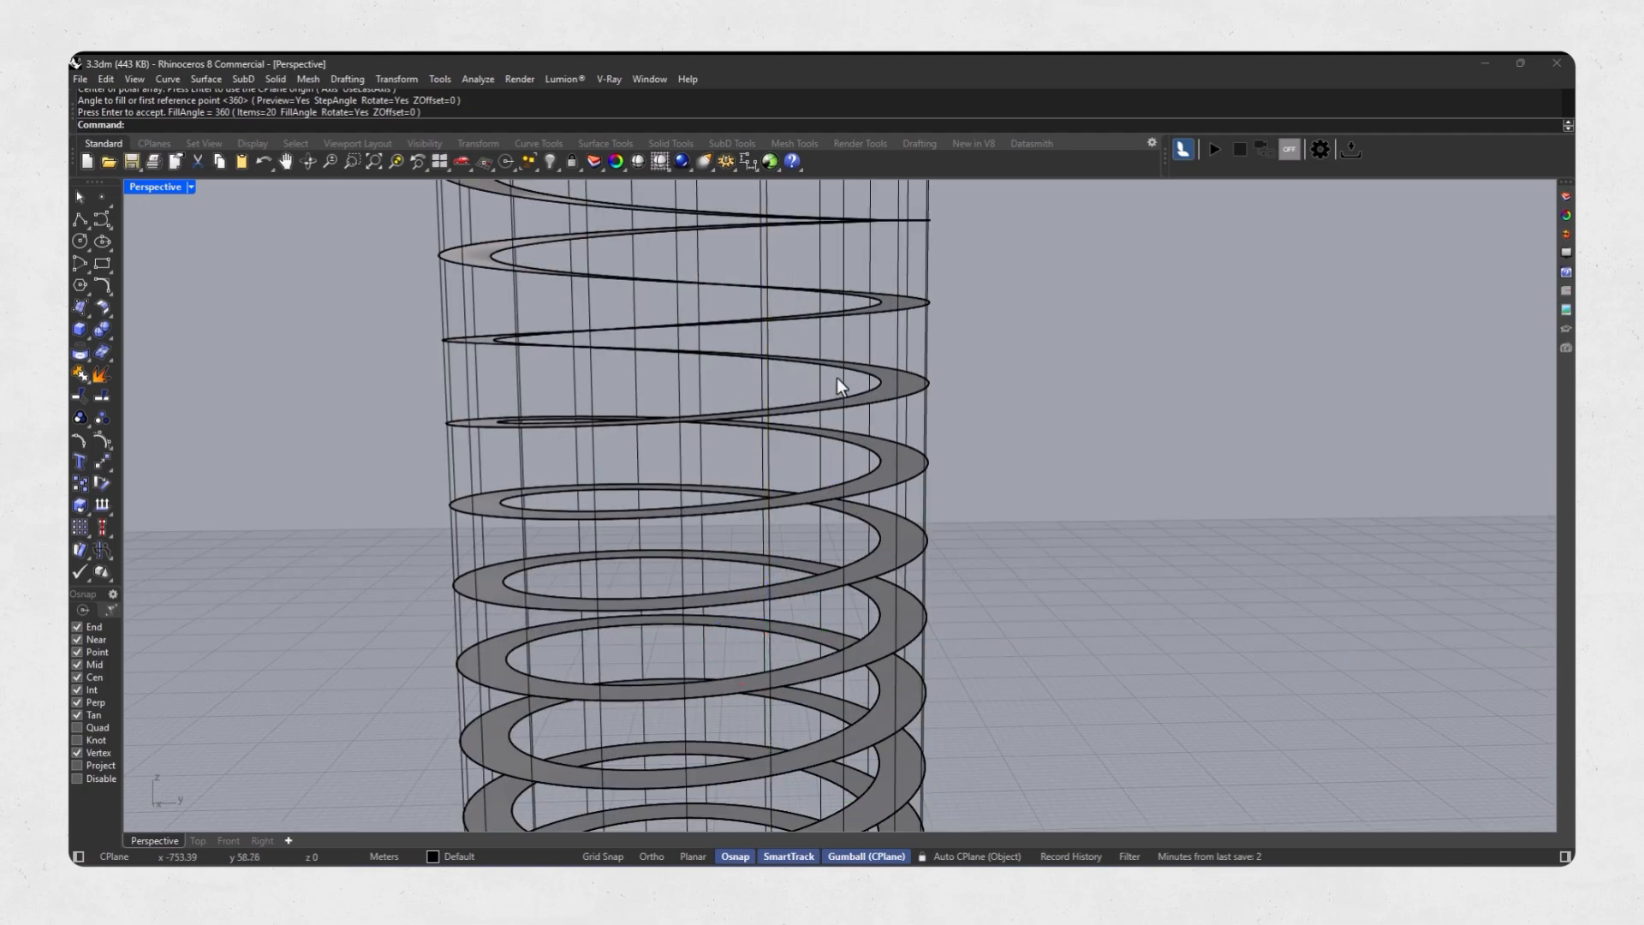
{"action": "left_click_drag", "start_coordinate": [836, 378], "coordinate": [415, 446]}
{"action": "left_click", "coordinate": [867, 431], "text": "ctrl"}
{"action": "scroll", "coordinate": [866, 430], "scroll_direction": "down", "scroll_amount": 6}
{"action": "right_click_drag", "start_coordinate": [866, 430], "coordinate": [847, 492]}
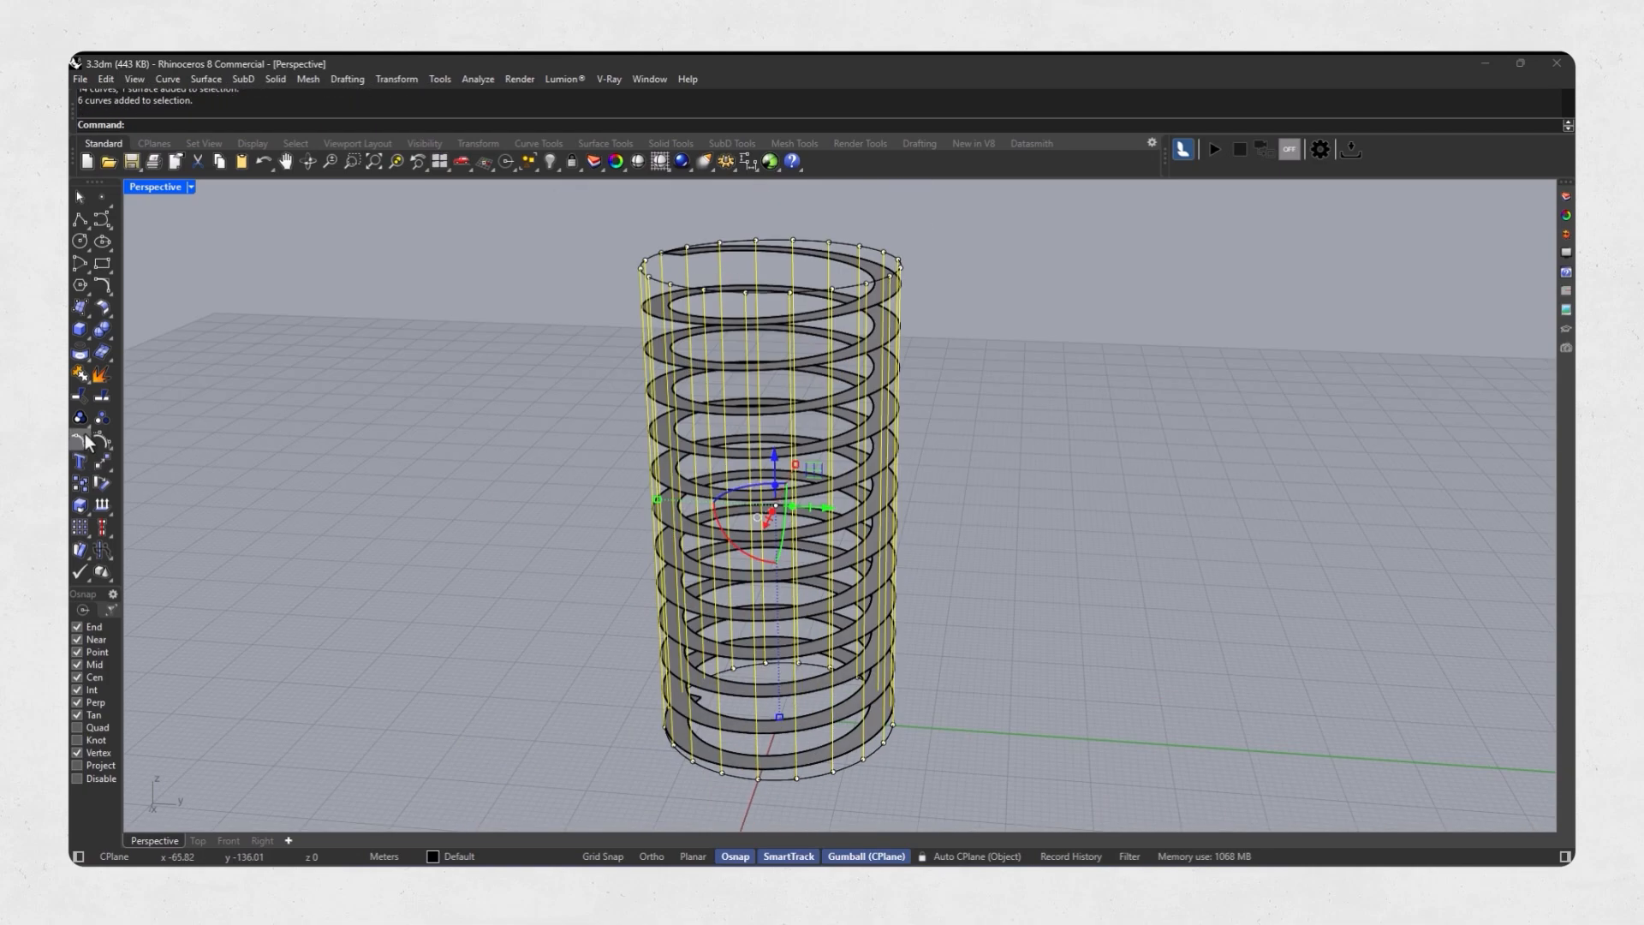
{"action": "scroll", "coordinate": [405, 463], "scroll_direction": "down", "scroll_amount": 3}
{"action": "right_click_drag", "start_coordinate": [405, 464], "coordinate": [508, 509]}
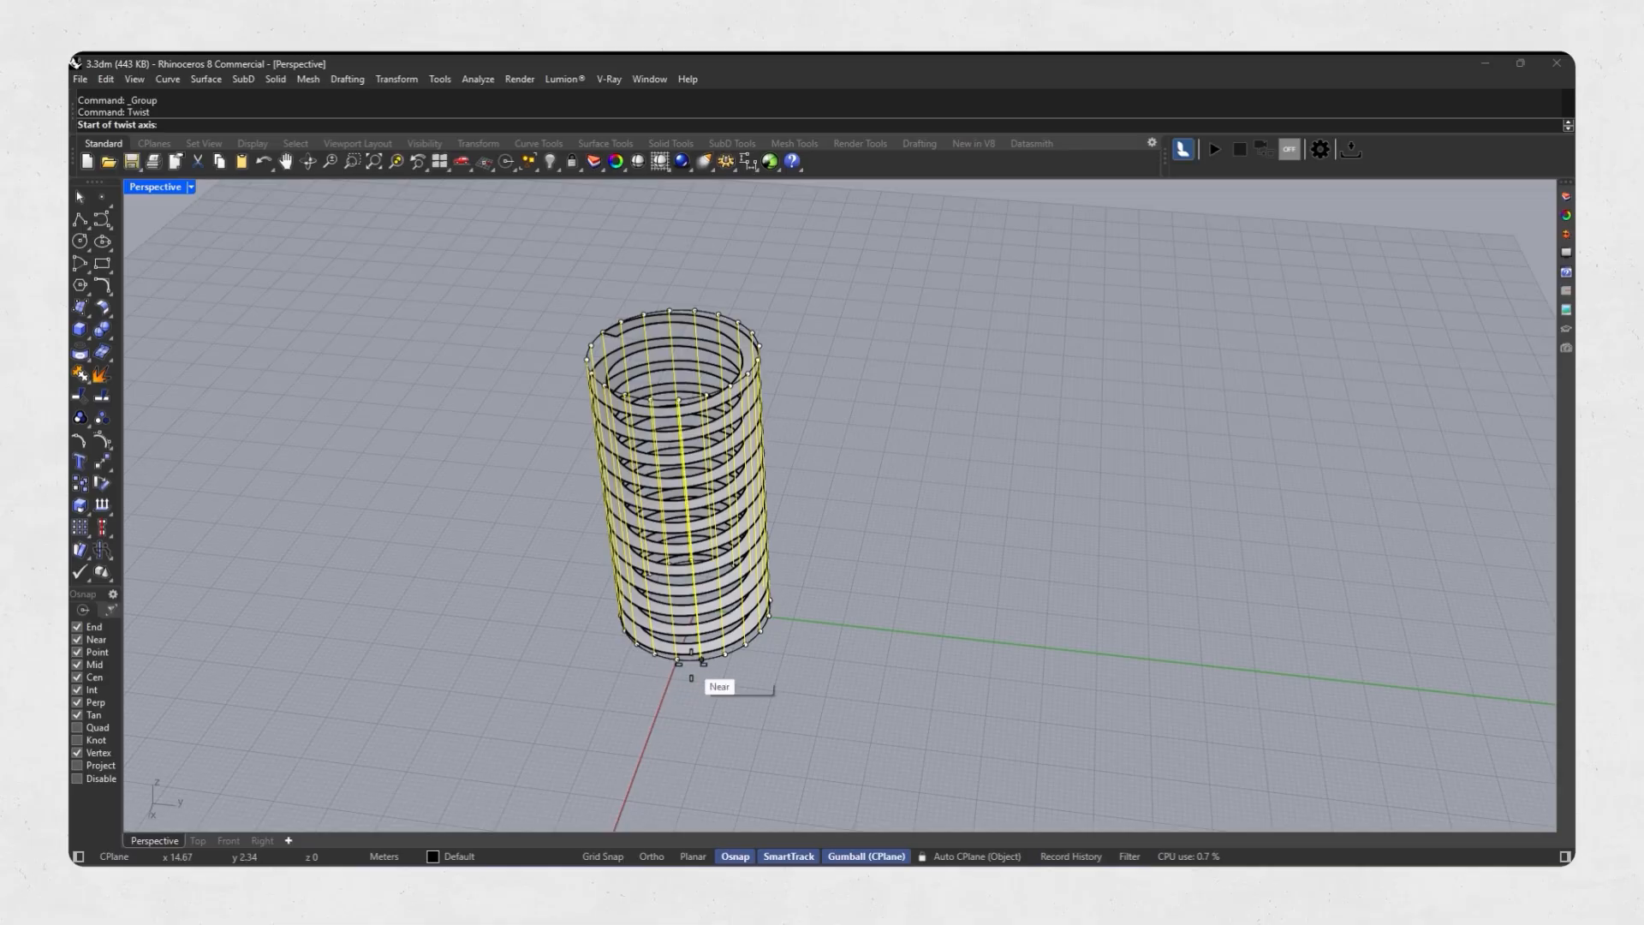
Twist the grouped lines 180 degrees about the axis from the base circle's centre to the top circle's centre.
{"action": "scroll", "coordinate": [689, 682], "scroll_direction": "up", "scroll_amount": 3}
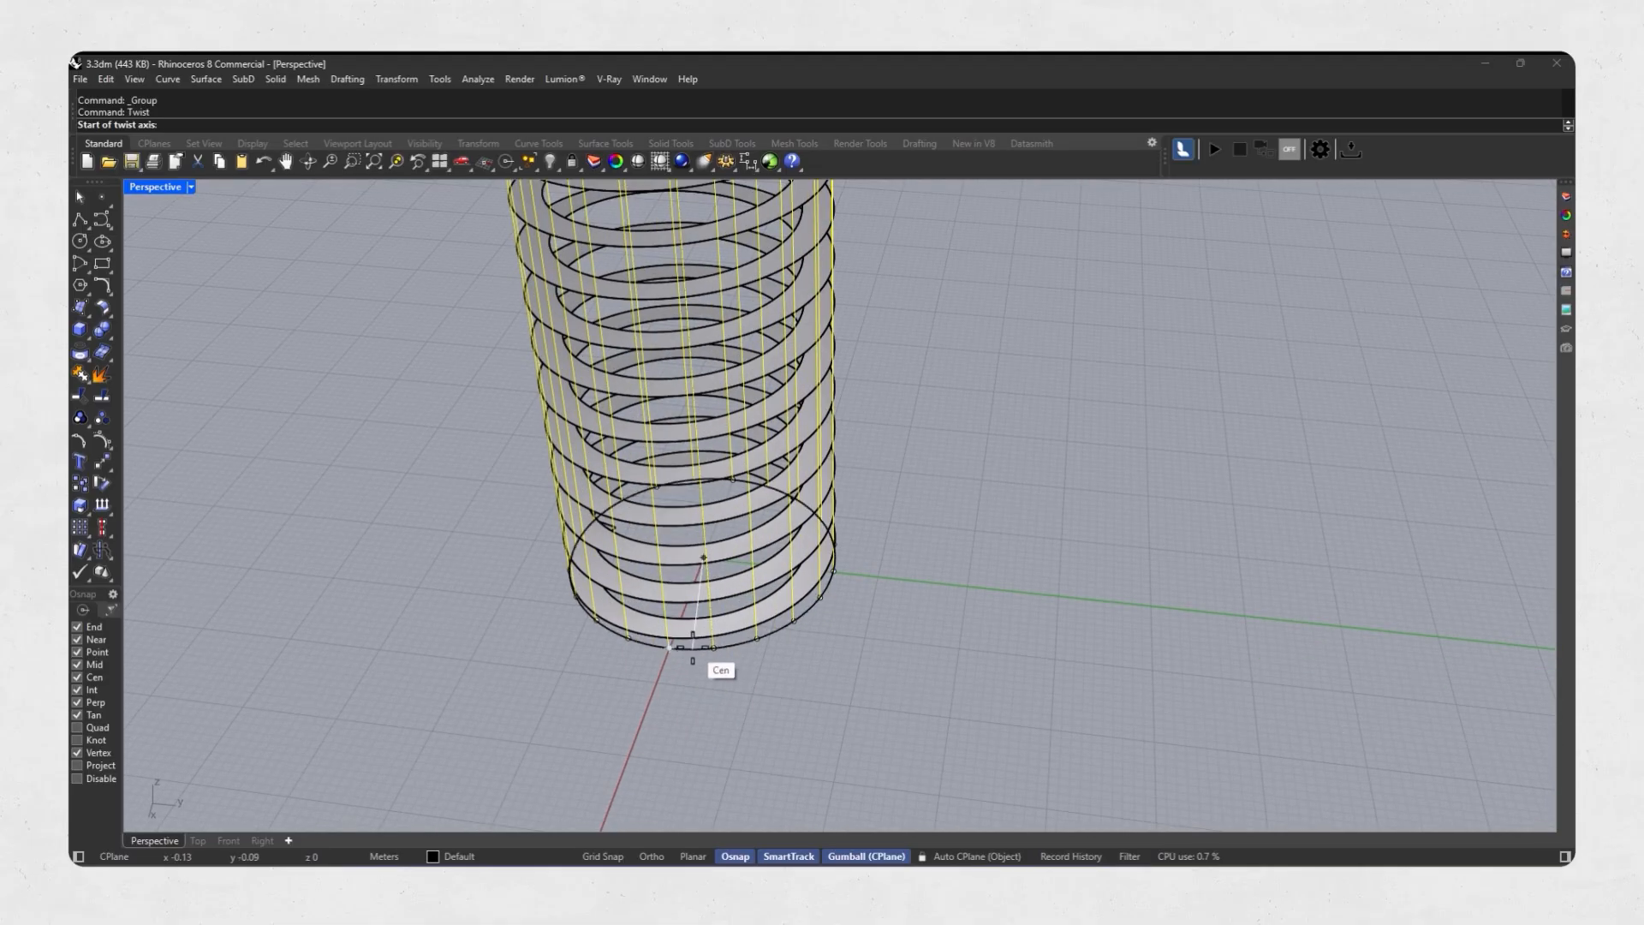
{"action": "left_click", "coordinate": [693, 648]}
{"action": "scroll", "coordinate": [693, 648], "scroll_direction": "down", "scroll_amount": 5}
{"action": "scroll", "coordinate": [673, 387], "scroll_direction": "up", "scroll_amount": 6}
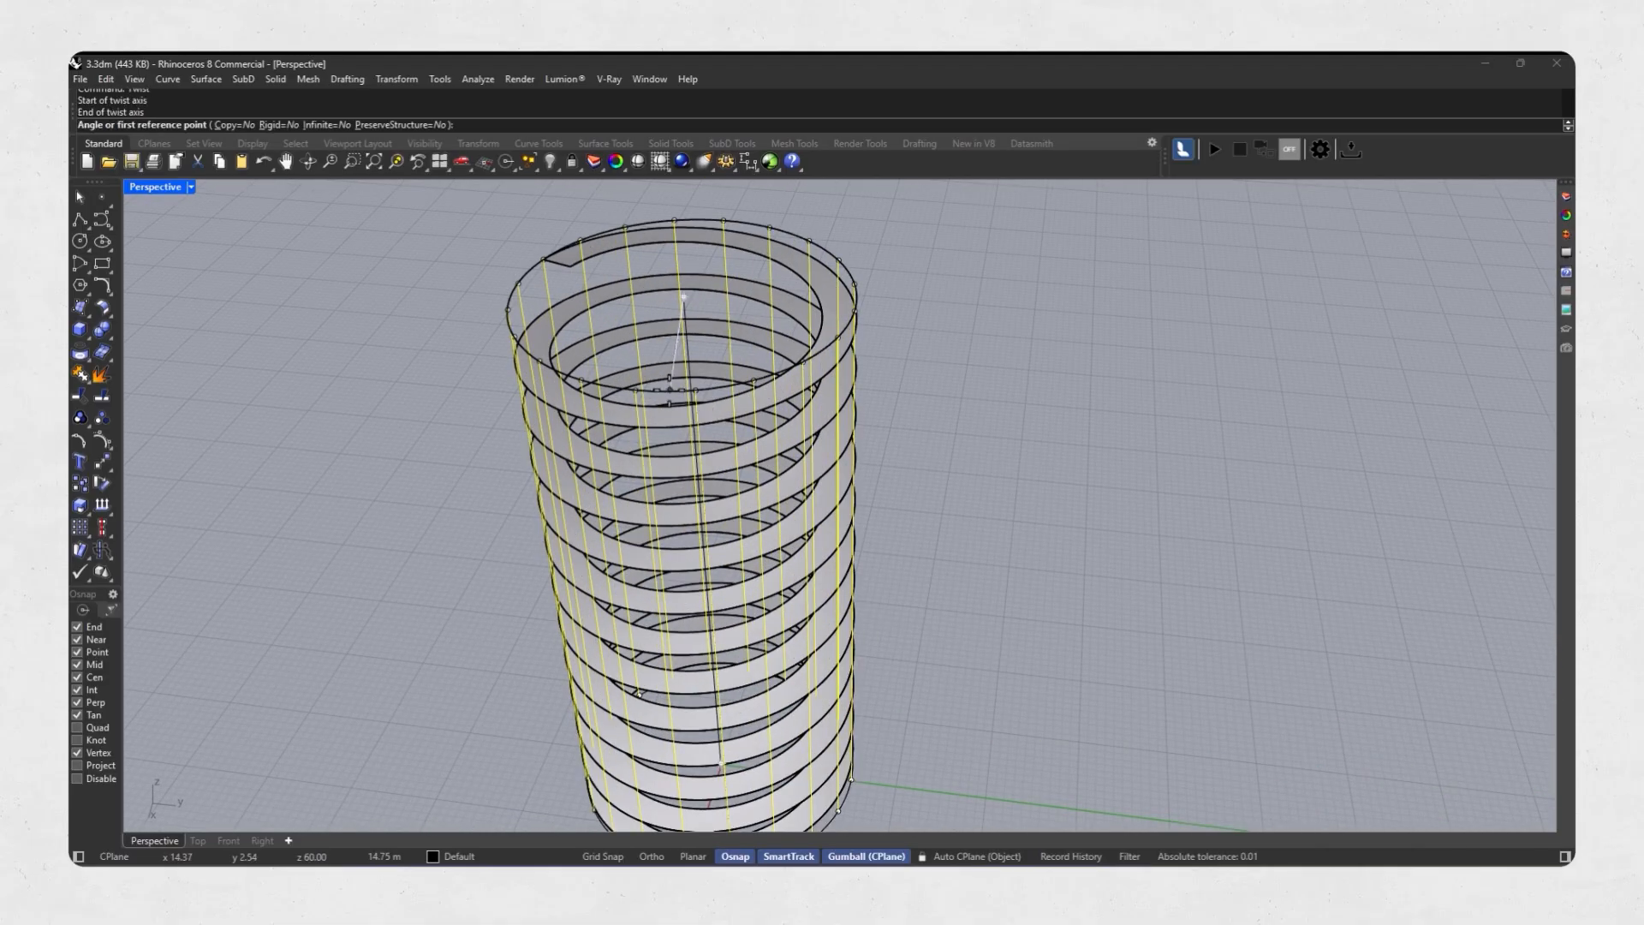
{"action": "scroll", "coordinate": [671, 386], "scroll_direction": "down", "scroll_amount": 3}
{"action": "key", "text": "F8"}
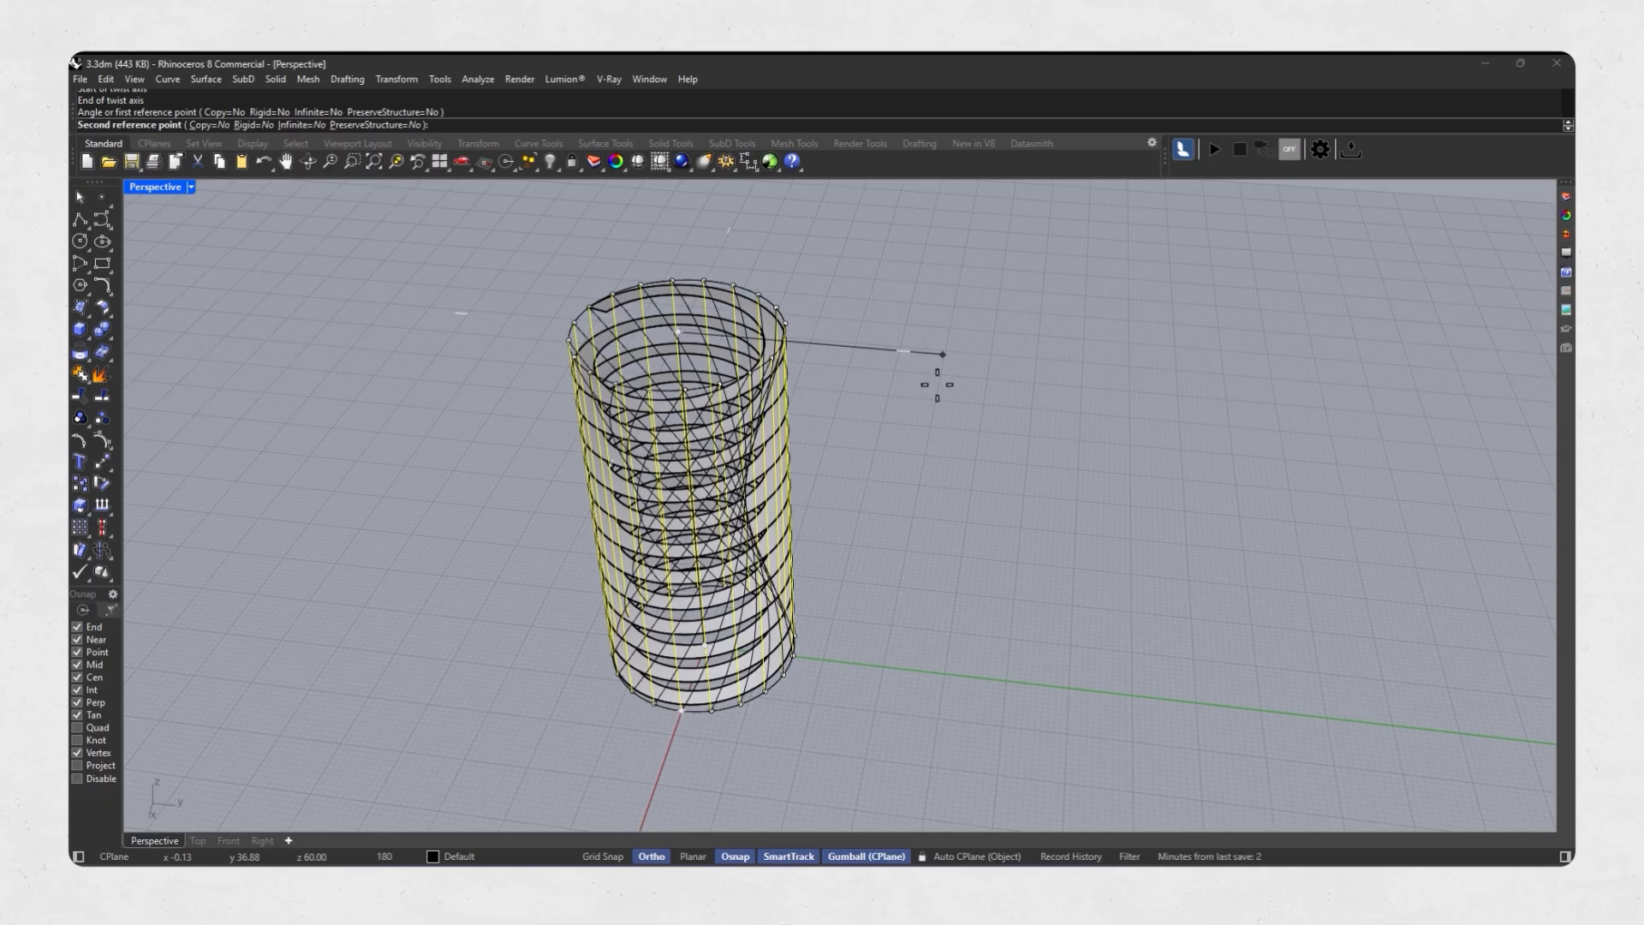
{"action": "left_click", "coordinate": [936, 385]}
Mirror a copy of the twisted curves across a plane through opposite curve ends on the base circle.
{"action": "right_click_drag", "start_coordinate": [906, 418], "coordinate": [713, 655]}
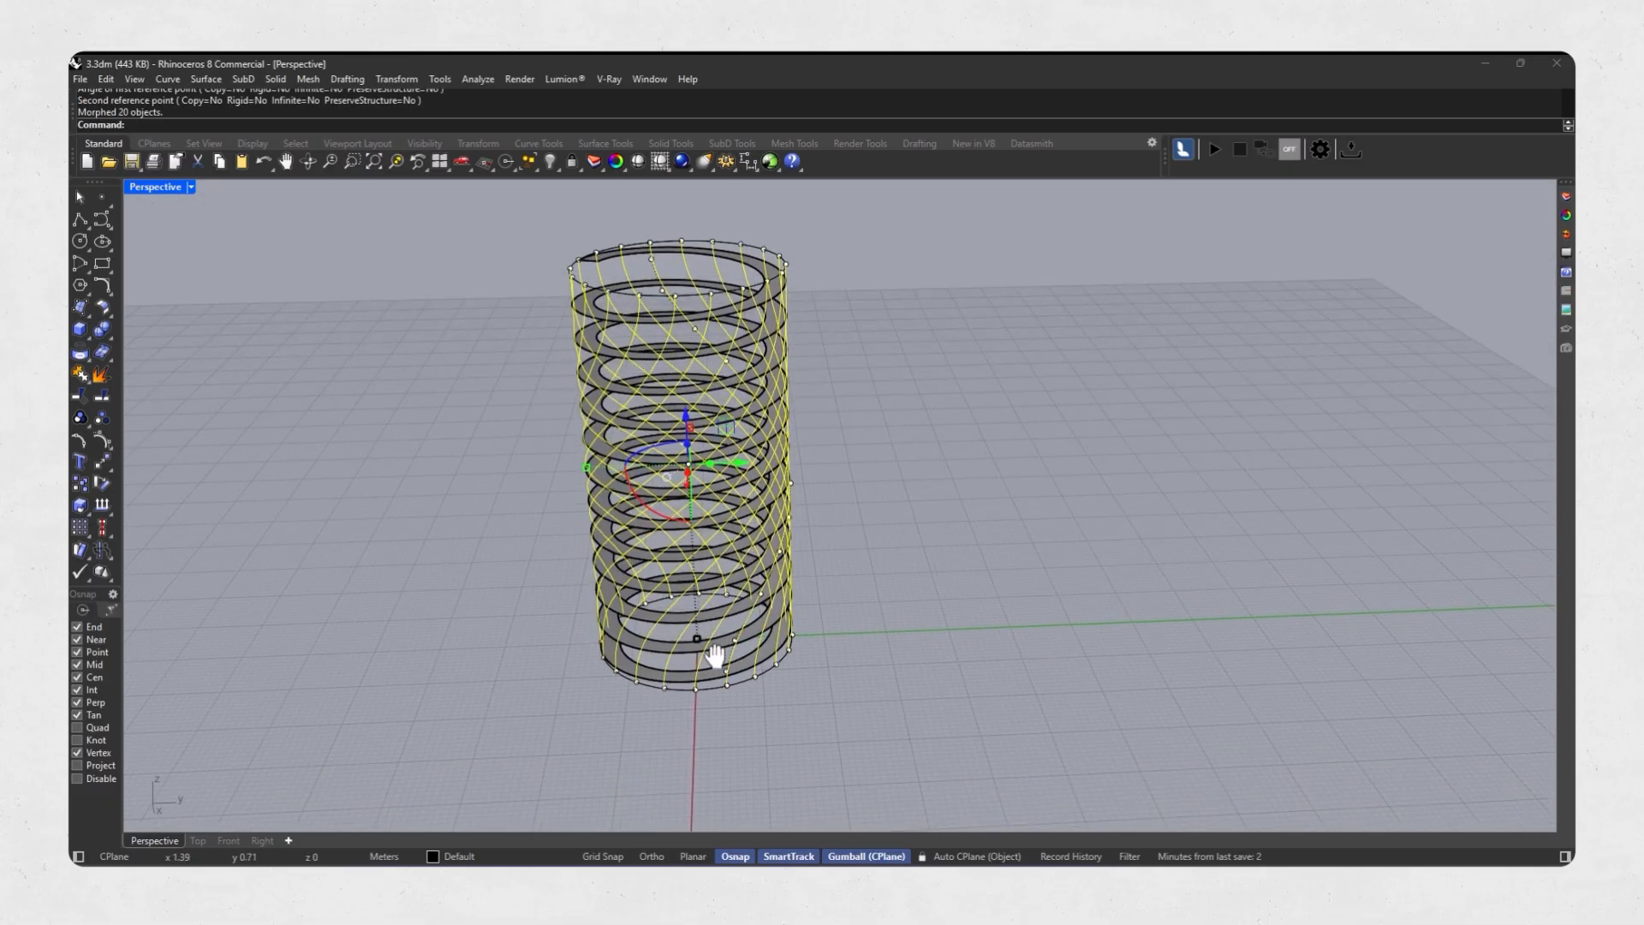
{"action": "type", "text": "Mirror"}
{"action": "key", "text": "Return"}
{"action": "scroll", "coordinate": [676, 710], "scroll_direction": "up", "scroll_amount": 2}
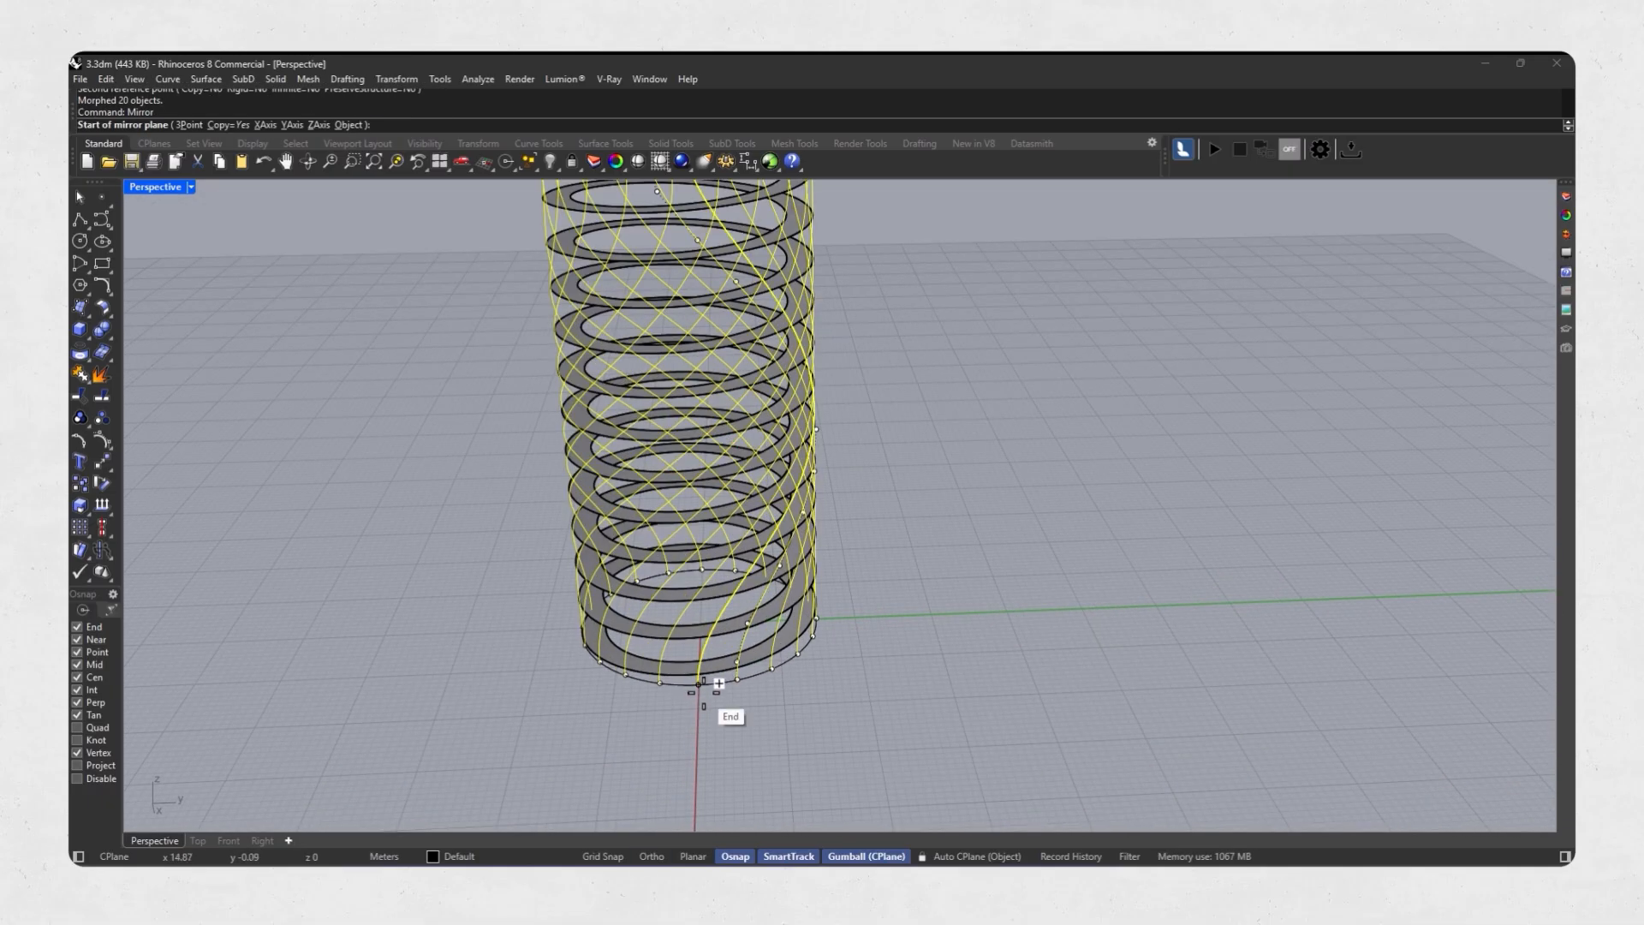
{"action": "left_click", "coordinate": [698, 683]}
{"action": "scroll", "coordinate": [706, 610], "scroll_direction": "up", "scroll_amount": 5}
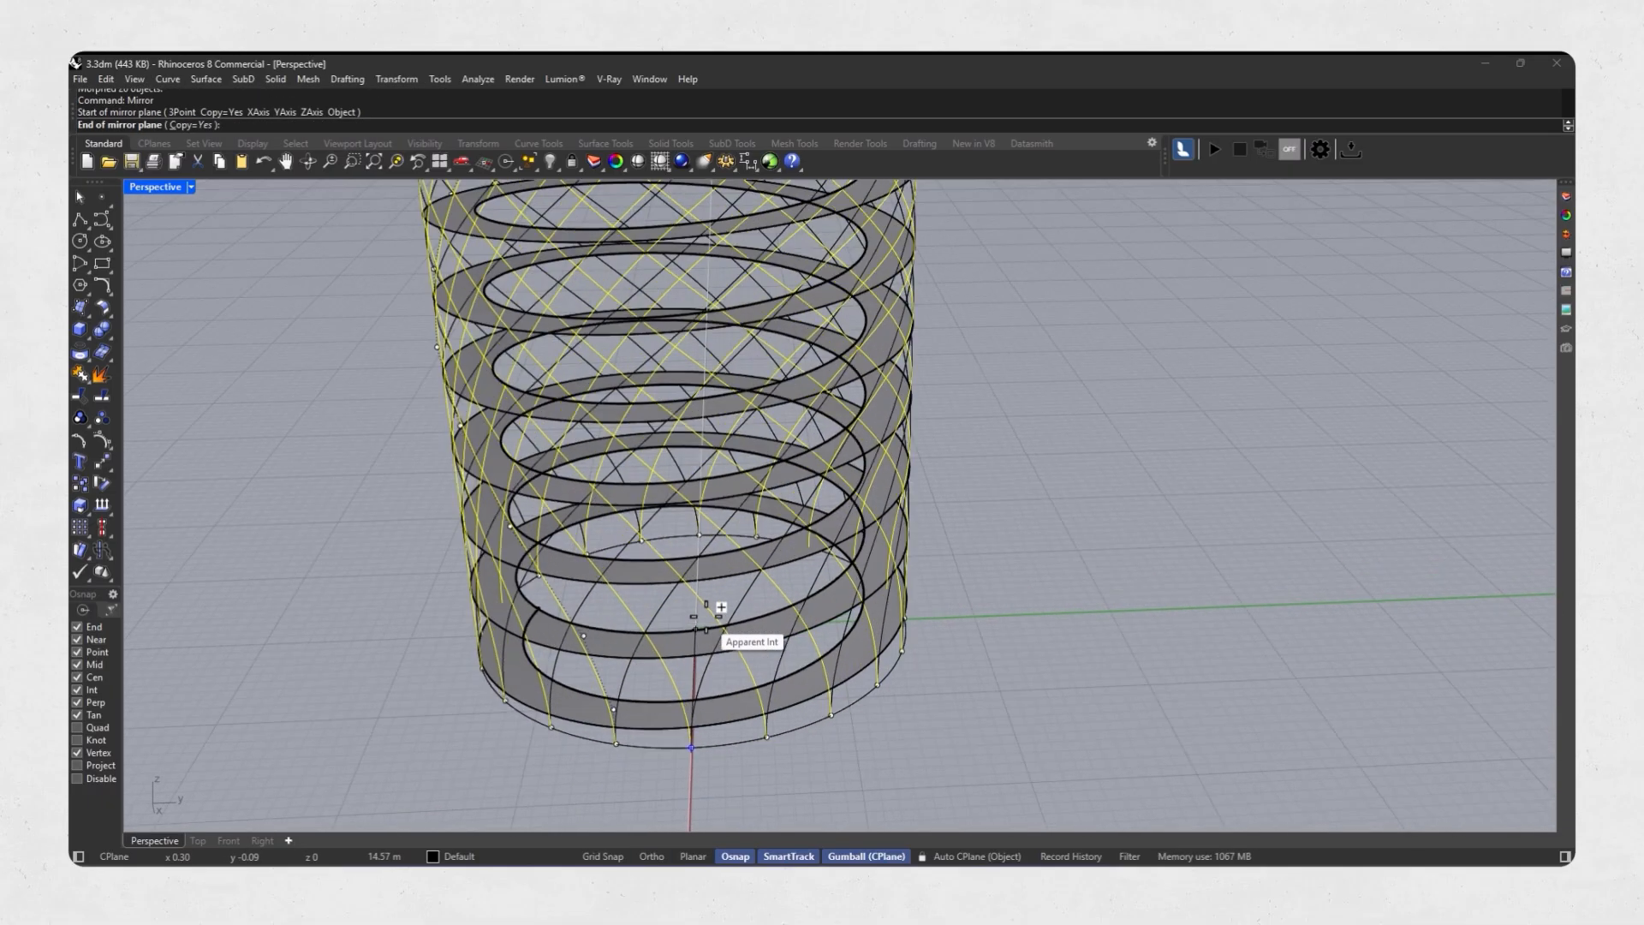
{"action": "left_click", "coordinate": [702, 536]}
{"action": "scroll", "coordinate": [742, 631], "scroll_direction": "down", "scroll_amount": 2}
{"action": "scroll", "coordinate": [743, 632], "scroll_direction": "down", "scroll_amount": 5}
{"action": "left_click", "coordinate": [928, 577]}
Cage edit the whole tower by BoundingBox in CPlane coordinates with point counts X 2, Y 2, Z 5 and degrees 1, 1, 3.
{"action": "right_click_drag", "start_coordinate": [929, 577], "coordinate": [887, 276]}
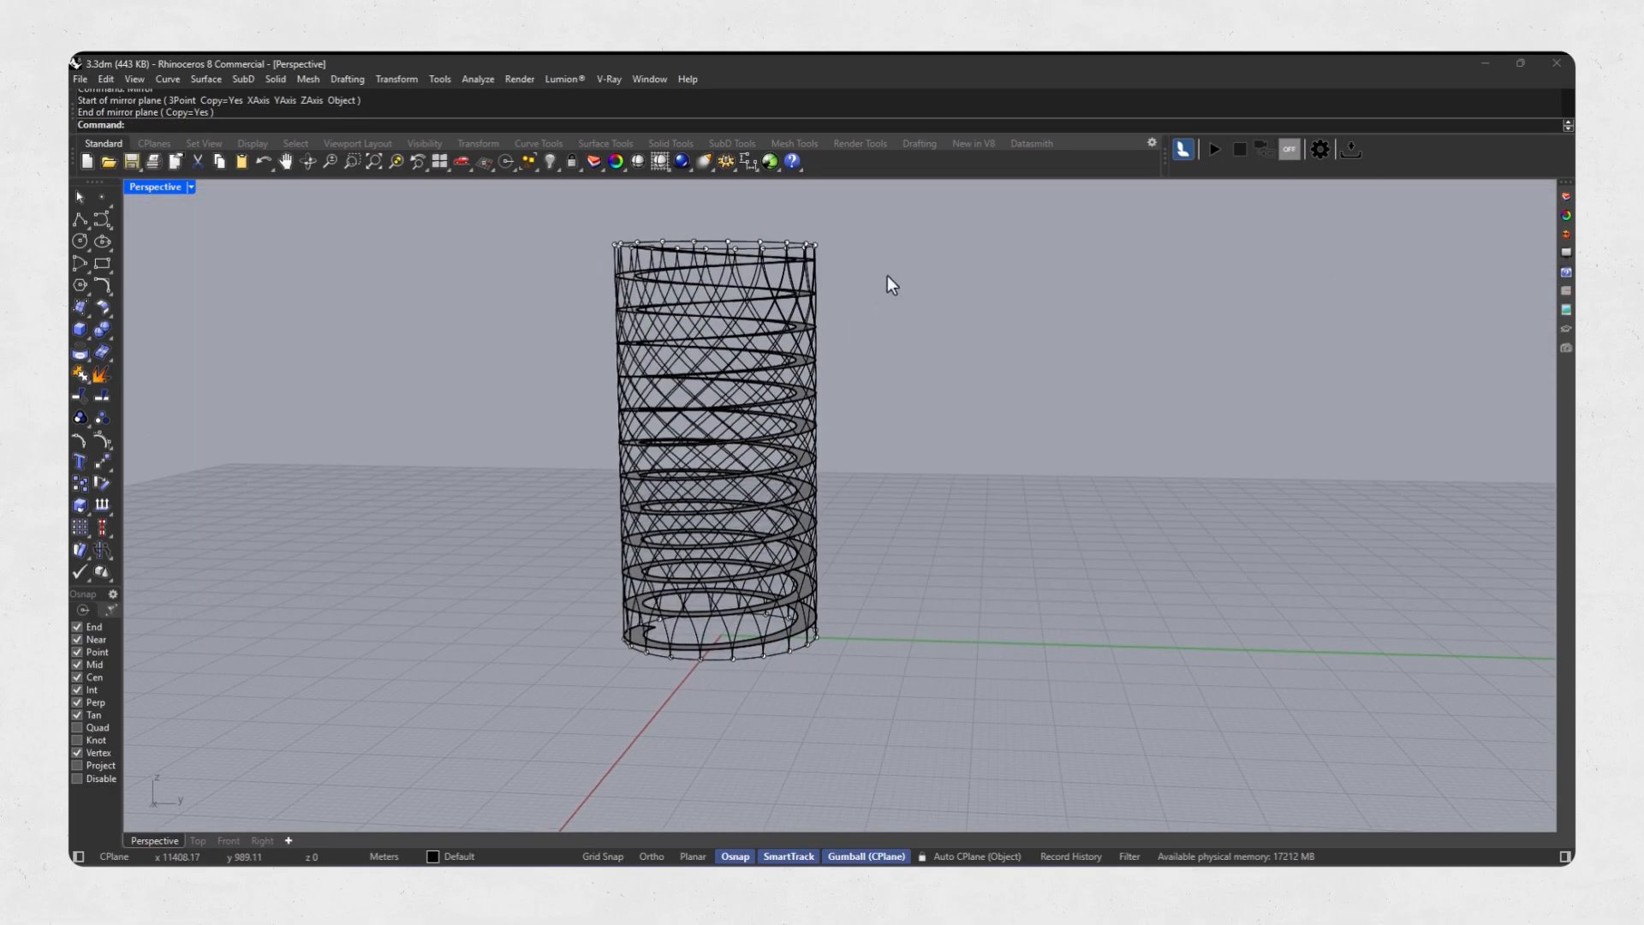
{"action": "left_click_drag", "start_coordinate": [536, 672], "coordinate": [535, 673]}
{"action": "right_click_drag", "start_coordinate": [600, 625], "coordinate": [711, 548]}
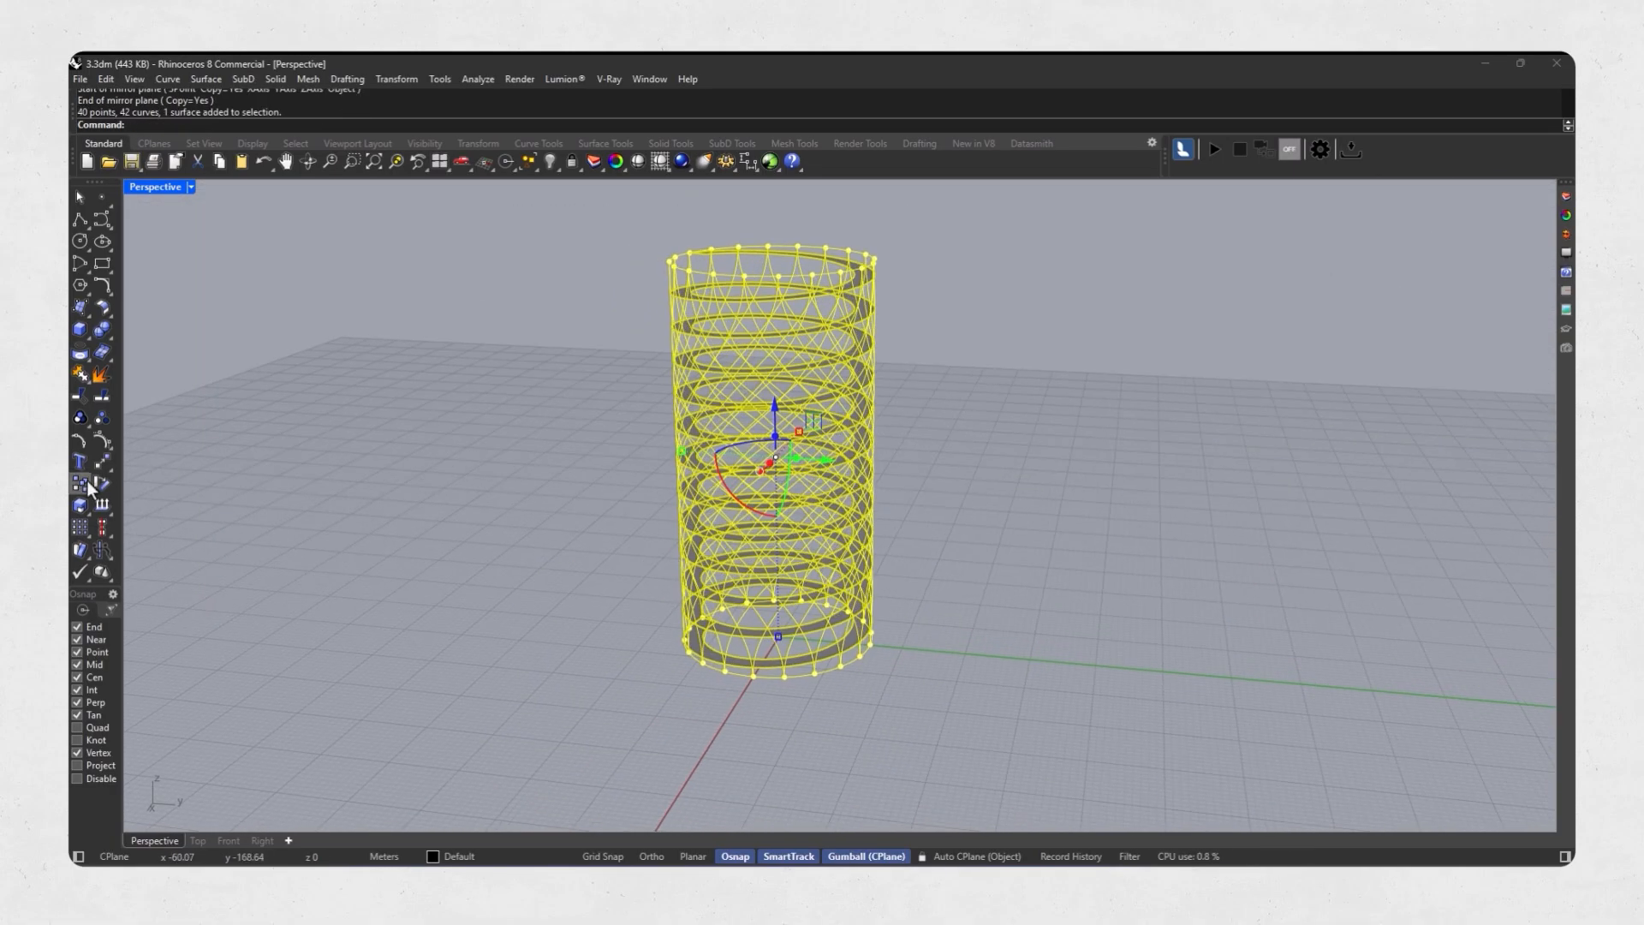
{"action": "left_click", "coordinate": [147, 558]}
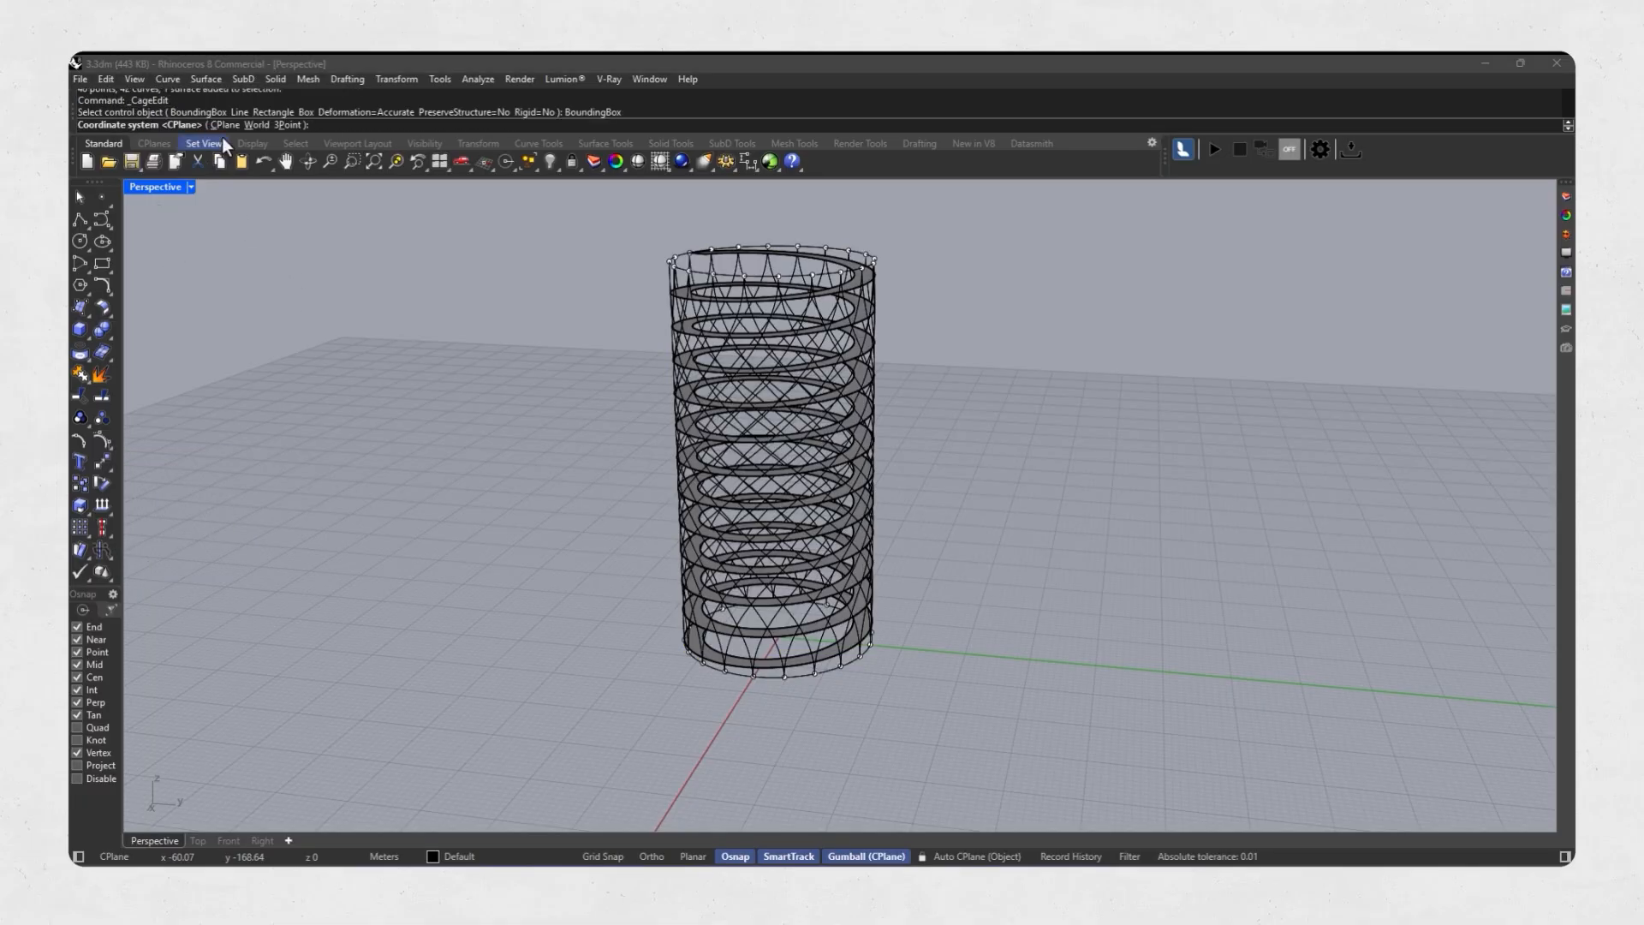
{"action": "key", "text": "Return"}
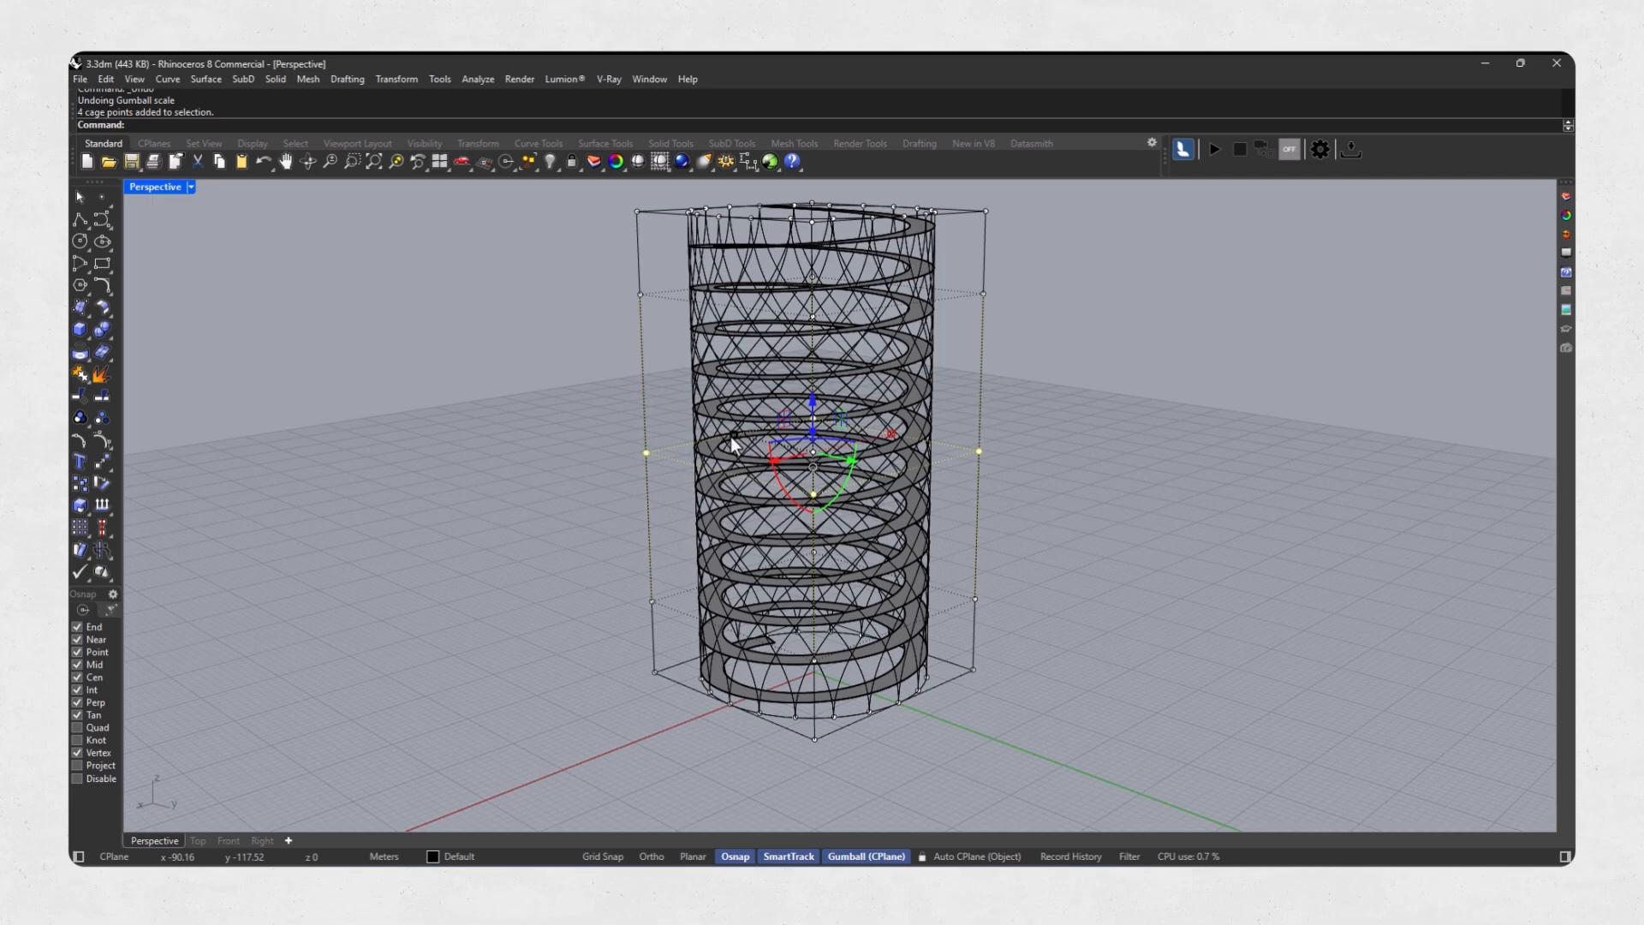
Scale the middle cage points inward to give the tower a waist and delete the control cage.
{"action": "left_click_drag", "start_coordinate": [731, 436], "coordinate": [720, 496]}
{"action": "right_click_drag", "start_coordinate": [719, 496], "coordinate": [703, 486]}
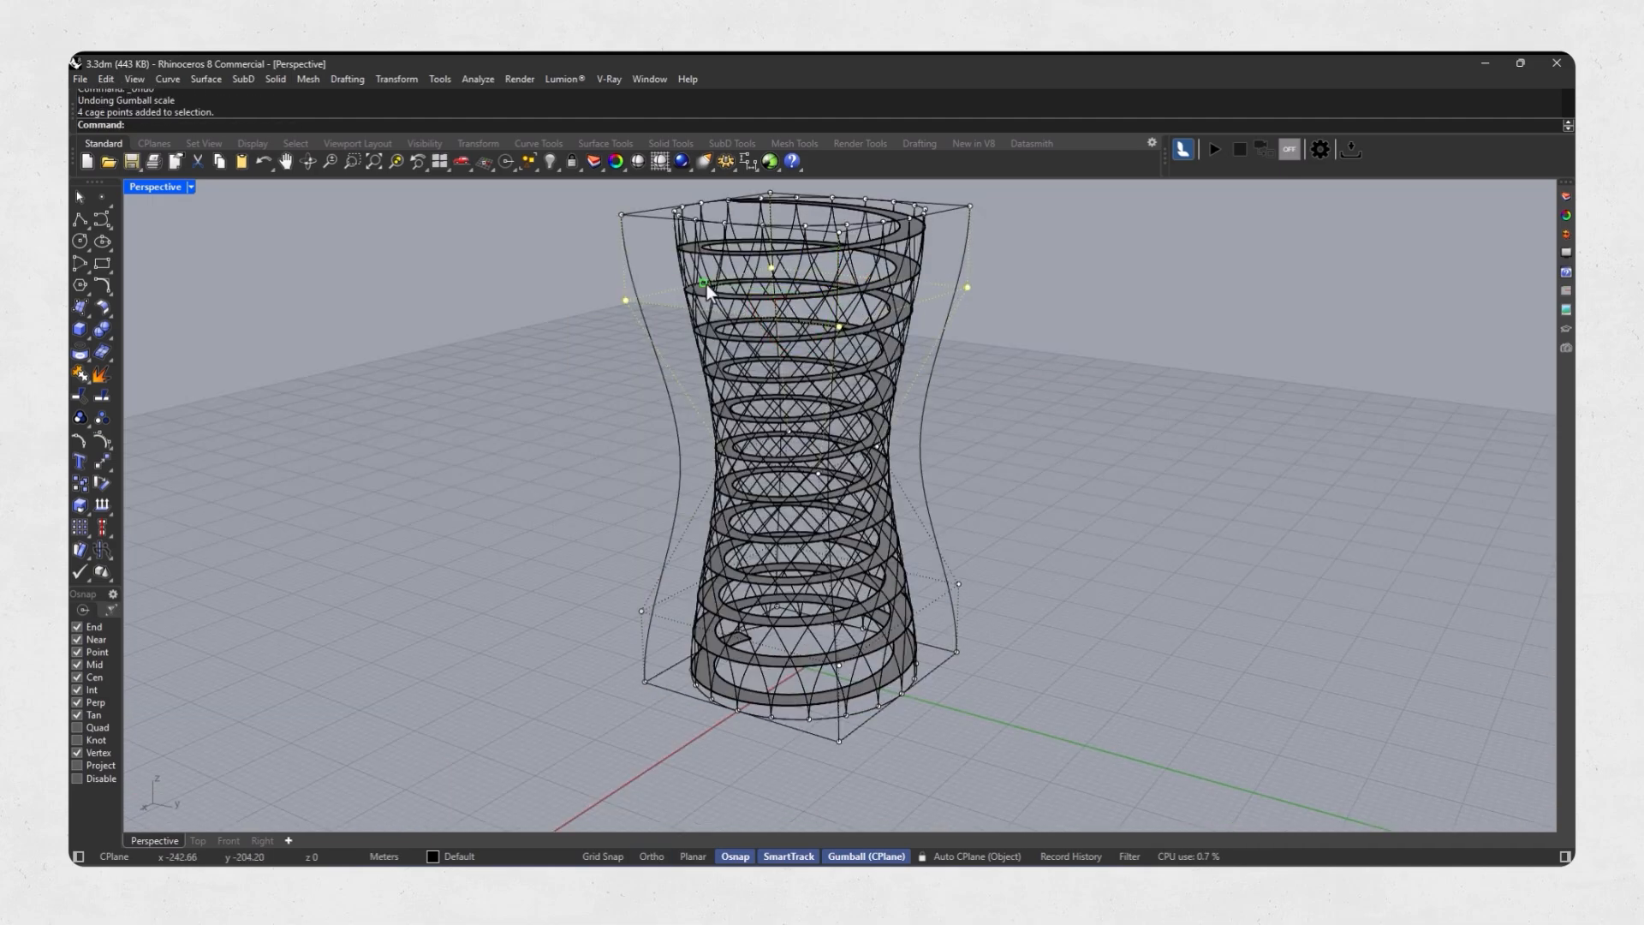
{"action": "left_click_drag", "start_coordinate": [706, 285], "coordinate": [719, 287], "text": "shift"}
{"action": "right_click_drag", "start_coordinate": [698, 401], "coordinate": [682, 640]}
{"action": "left_click_drag", "start_coordinate": [677, 604], "coordinate": [688, 607], "text": "shift"}
{"action": "right_click_drag", "start_coordinate": [743, 407], "coordinate": [763, 468]}
{"action": "key", "text": "Escape"}
{"action": "key", "text": "Escape"}
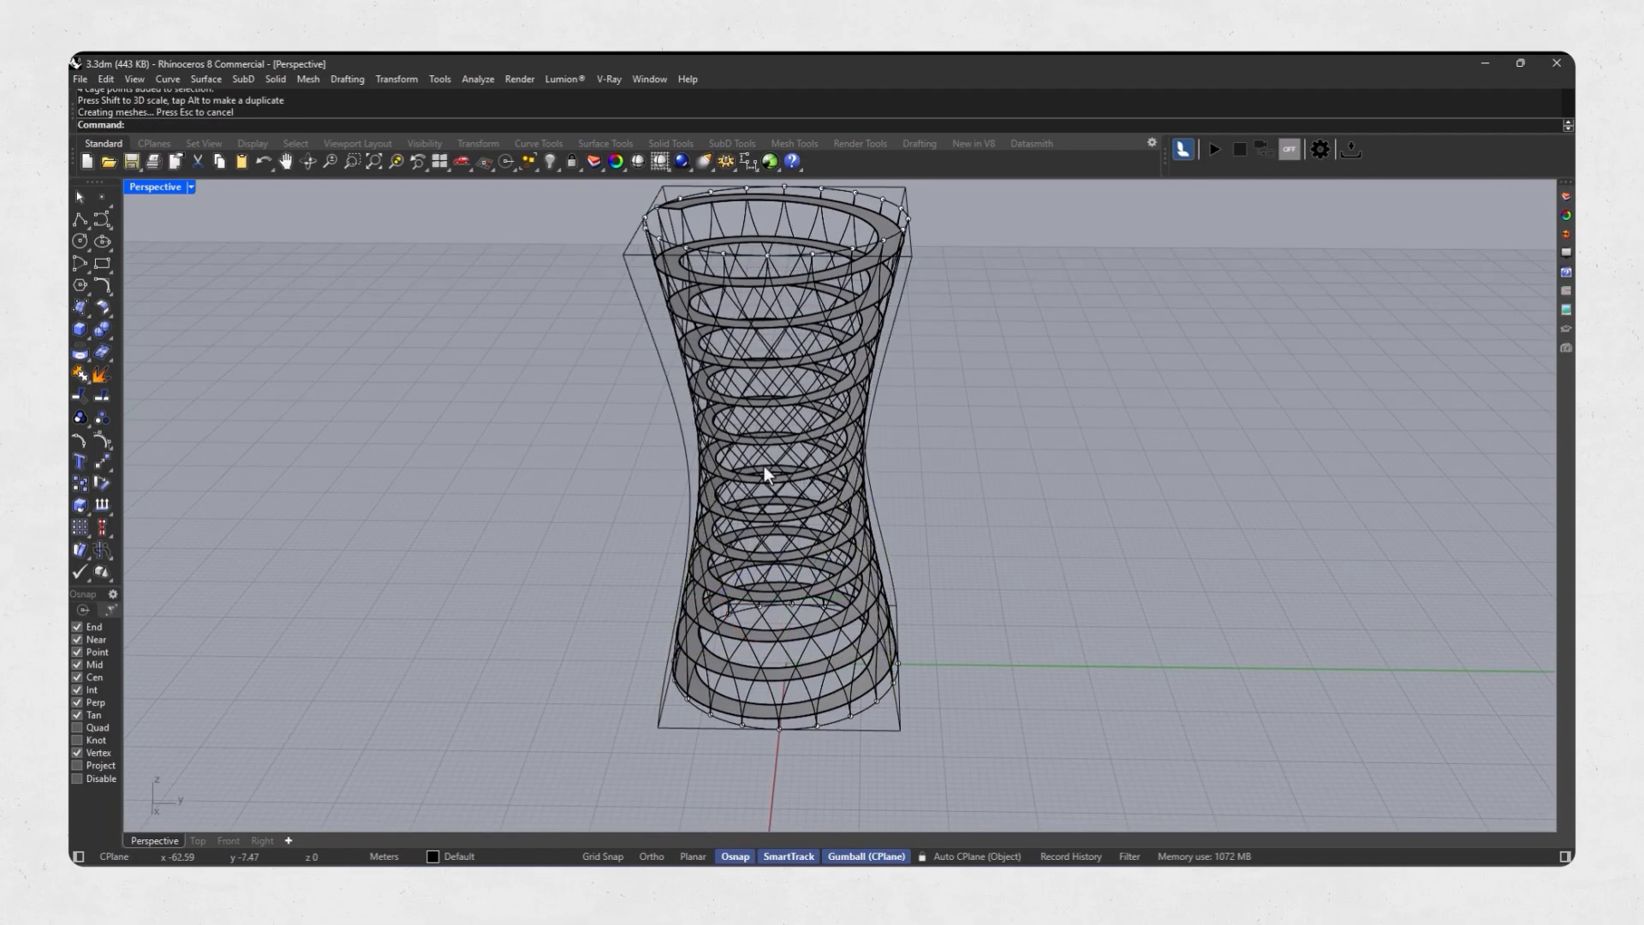
{"action": "left_click", "coordinate": [688, 445]}
{"action": "key", "text": "Delete"}
Pipe both groups of twisted lattice curves with a 0.20 radius and flat caps.
{"action": "right_click_drag", "start_coordinate": [695, 353], "coordinate": [778, 378]}
{"action": "scroll", "coordinate": [743, 427], "scroll_direction": "up", "scroll_amount": 6}
{"action": "left_click", "coordinate": [743, 430]}
{"action": "scroll", "coordinate": [145, 500], "scroll_direction": "down", "scroll_amount": 4}
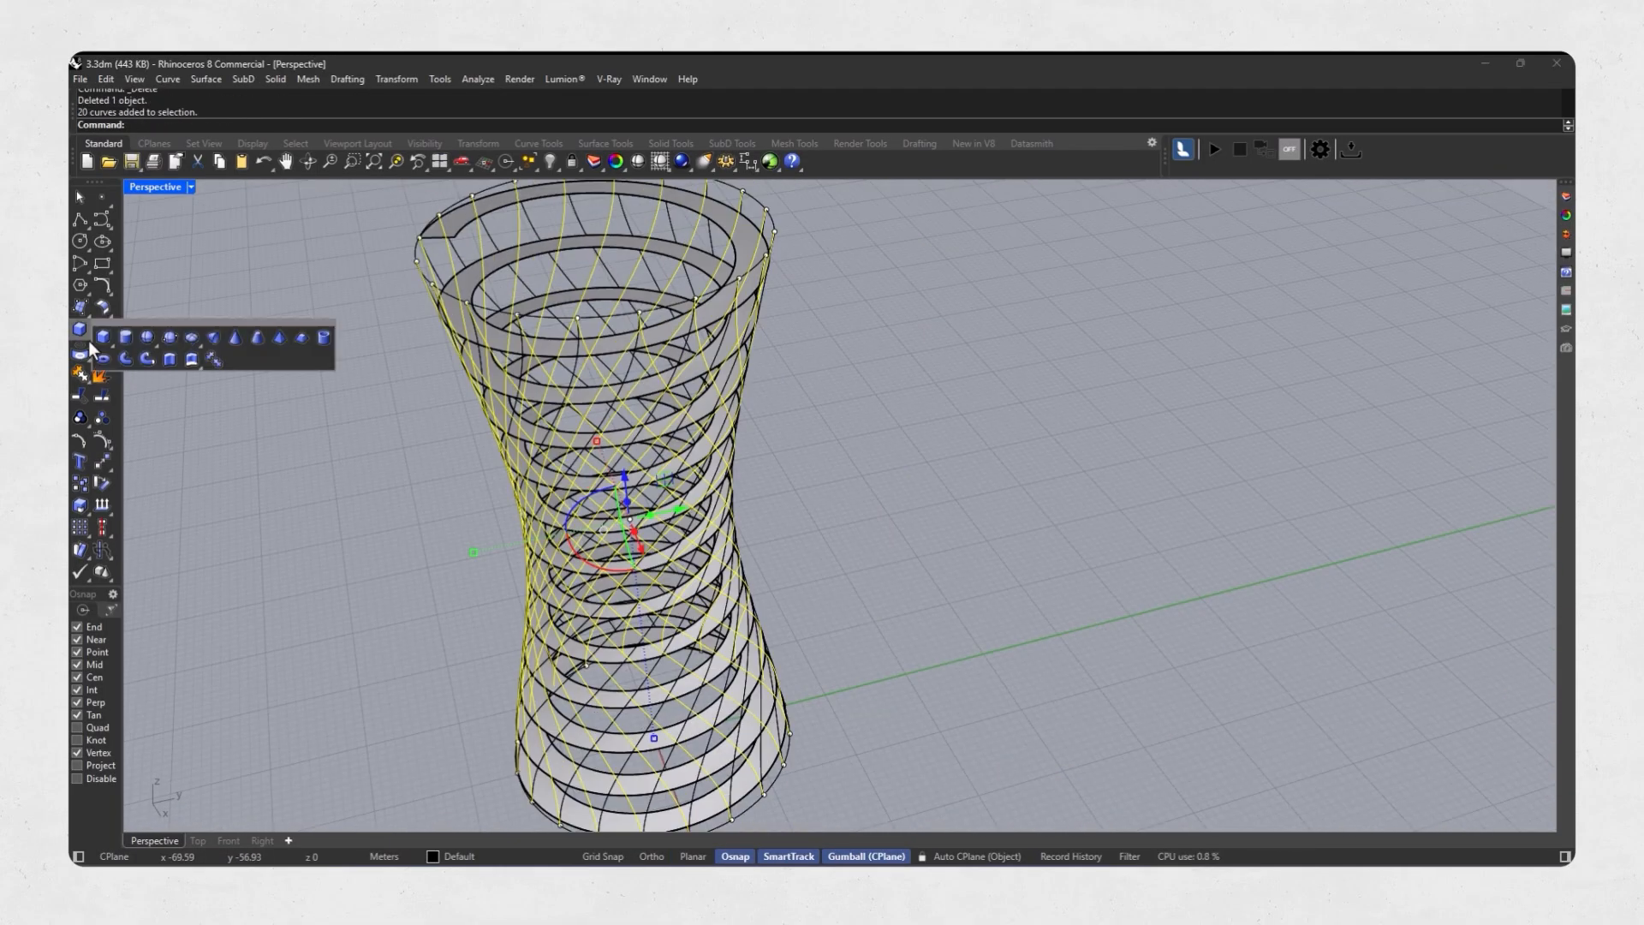
{"action": "left_click", "coordinate": [126, 358]}
{"action": "scroll", "coordinate": [609, 351], "scroll_direction": "up", "scroll_amount": 5}
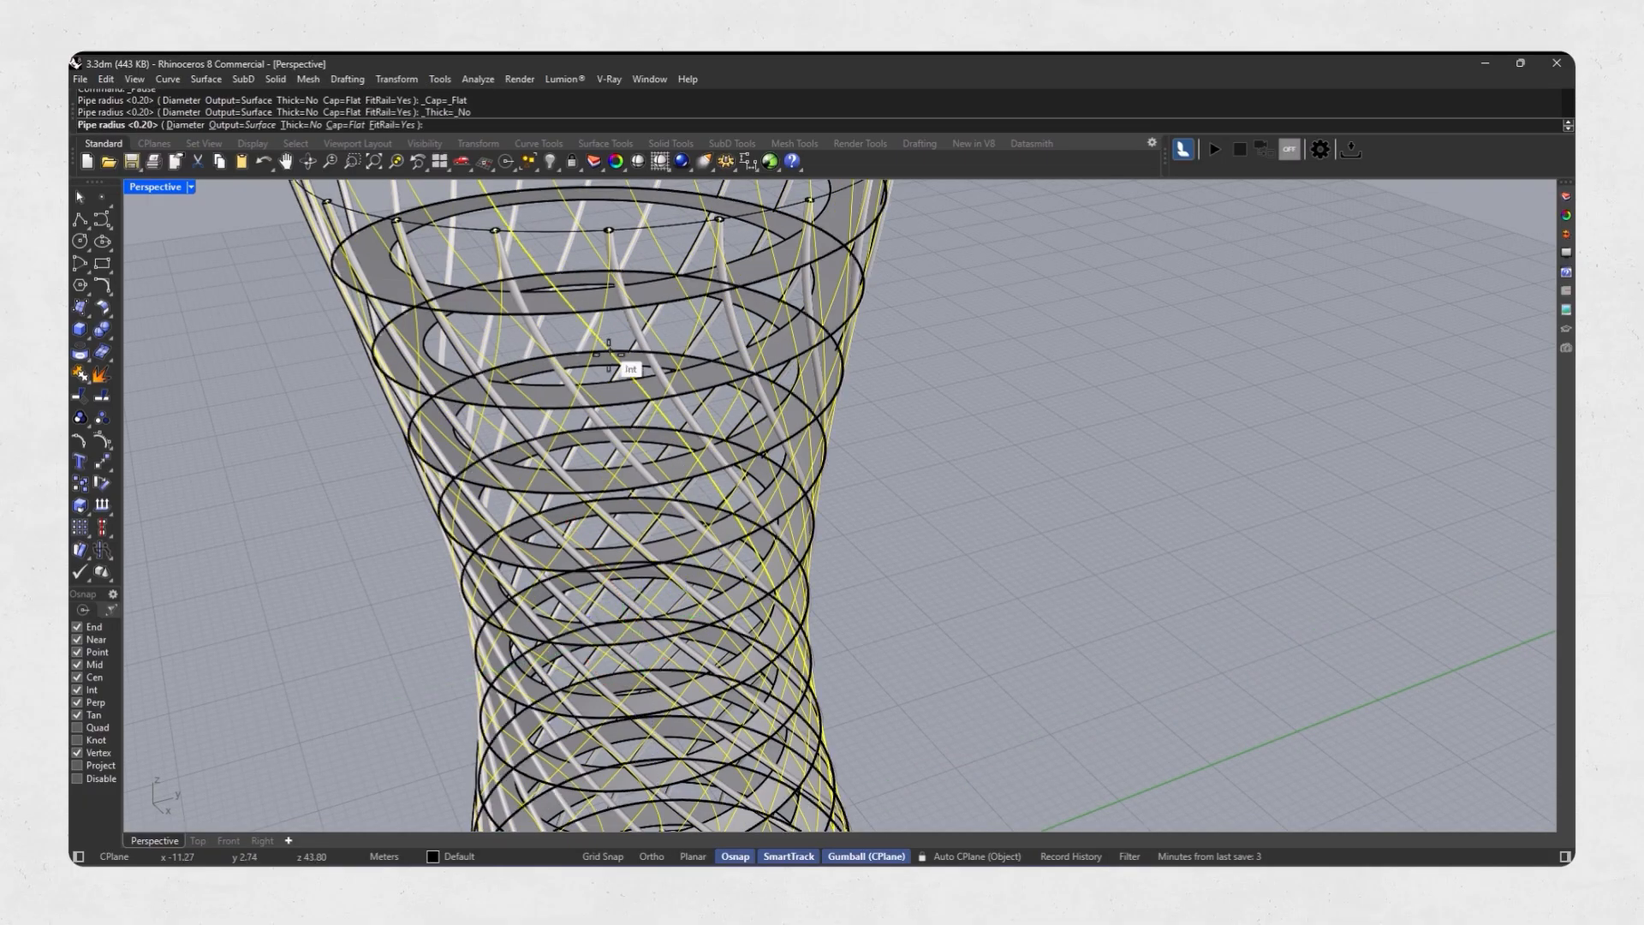
{"action": "key", "text": "Return"}
Extrude the helical ramp surface into a solid slab and delete the original surface.
{"action": "scroll", "coordinate": [609, 351], "scroll_direction": "down", "scroll_amount": 5}
{"action": "scroll", "coordinate": [777, 339], "scroll_direction": "up", "scroll_amount": 5}
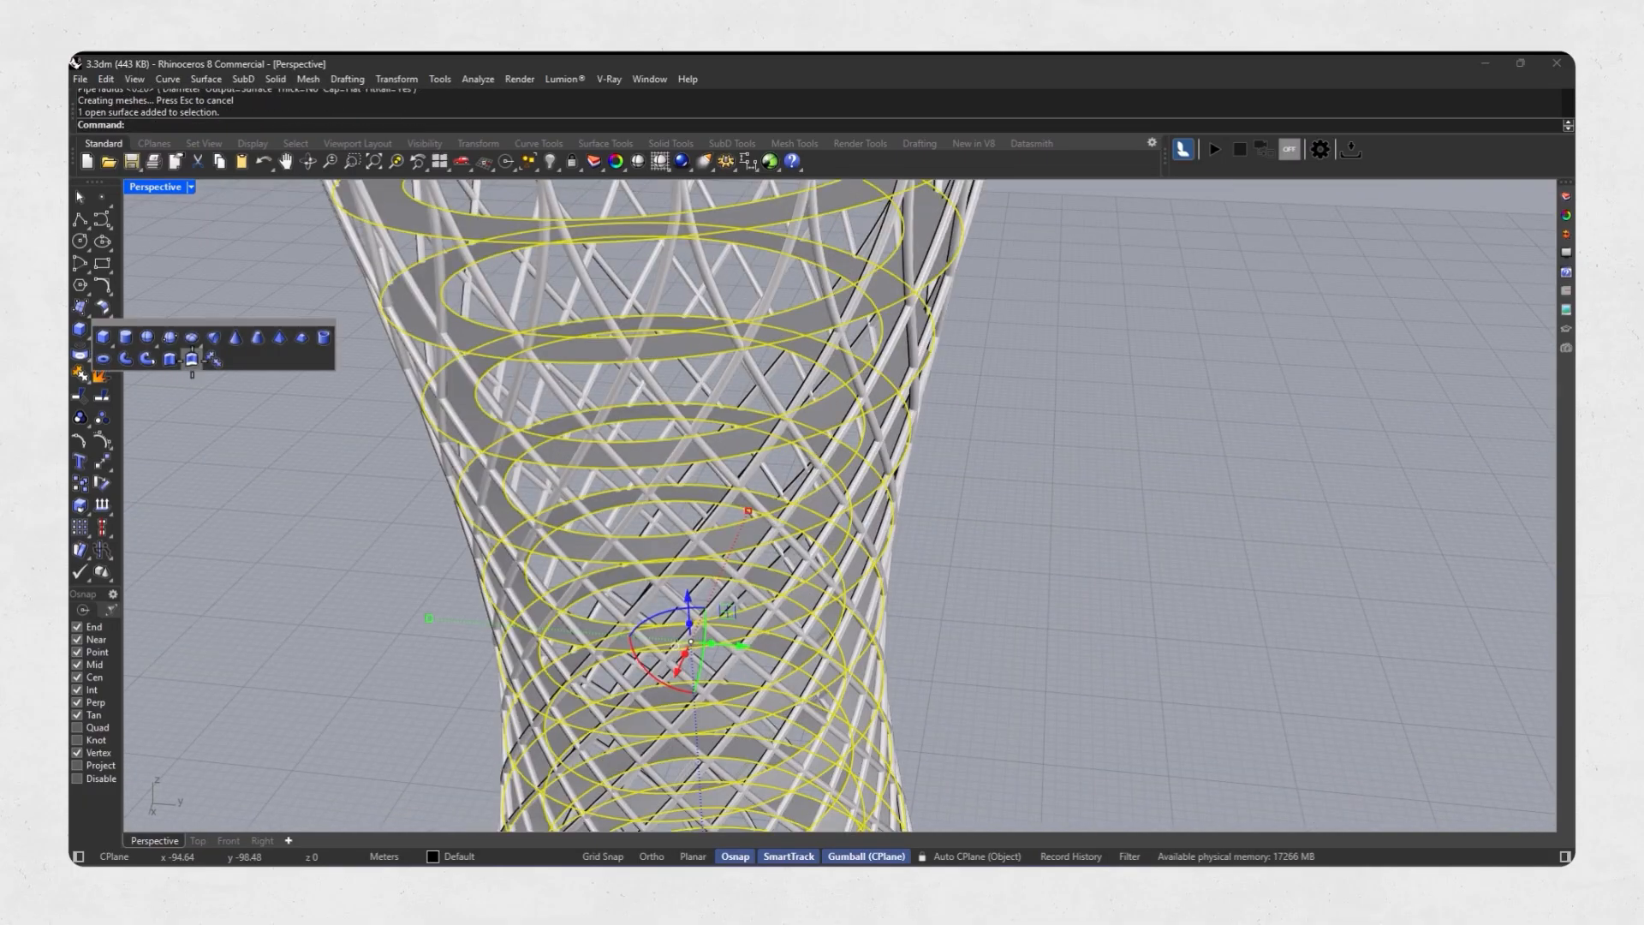
{"action": "left_click", "coordinate": [192, 359]}
{"action": "key", "text": "Return"}
{"action": "key", "text": "Delete"}
Pipe the closed ring curve at the top of the tower.
{"action": "scroll", "coordinate": [770, 445], "scroll_direction": "down", "scroll_amount": 2}
{"action": "left_click", "coordinate": [651, 229]}
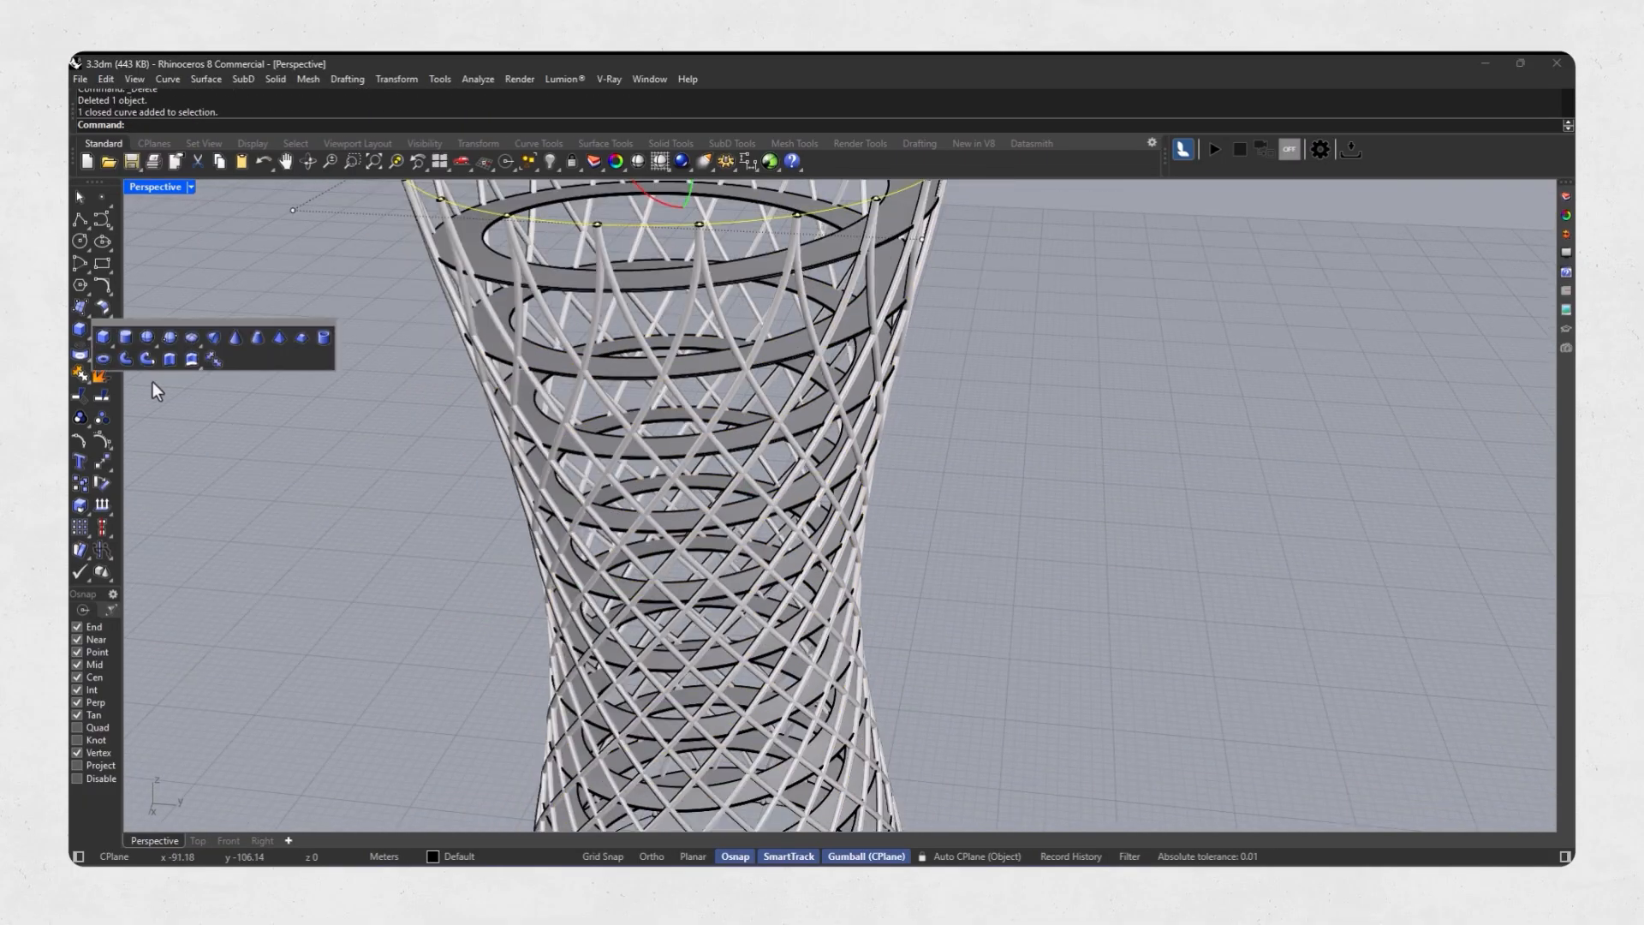
{"action": "left_click", "coordinate": [126, 359]}
{"action": "key", "text": "Return"}
{"action": "key", "text": "Return"}
{"action": "scroll", "coordinate": [600, 411], "scroll_direction": "down", "scroll_amount": 5}
{"action": "scroll", "coordinate": [686, 613], "scroll_direction": "up", "scroll_amount": 4}
Isolate the solid helical ramp and duplicate its inner upper edge as a curve.
{"action": "left_click", "coordinate": [686, 613]}
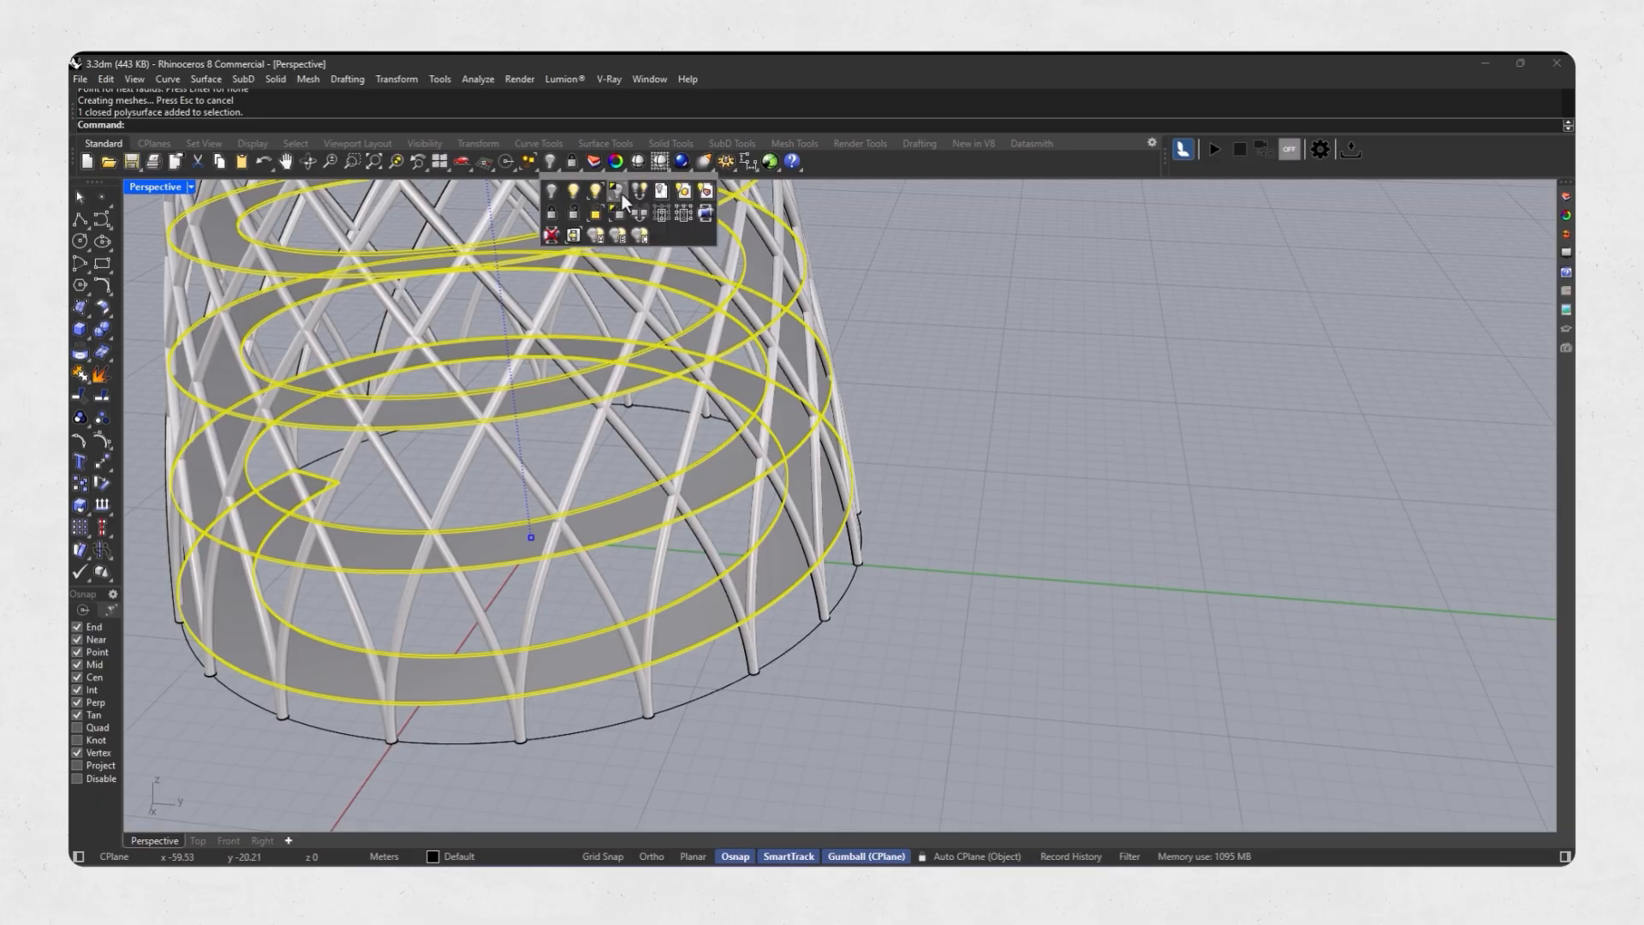
{"action": "left_click", "coordinate": [618, 193]}
{"action": "scroll", "coordinate": [848, 623], "scroll_direction": "up", "scroll_amount": 8}
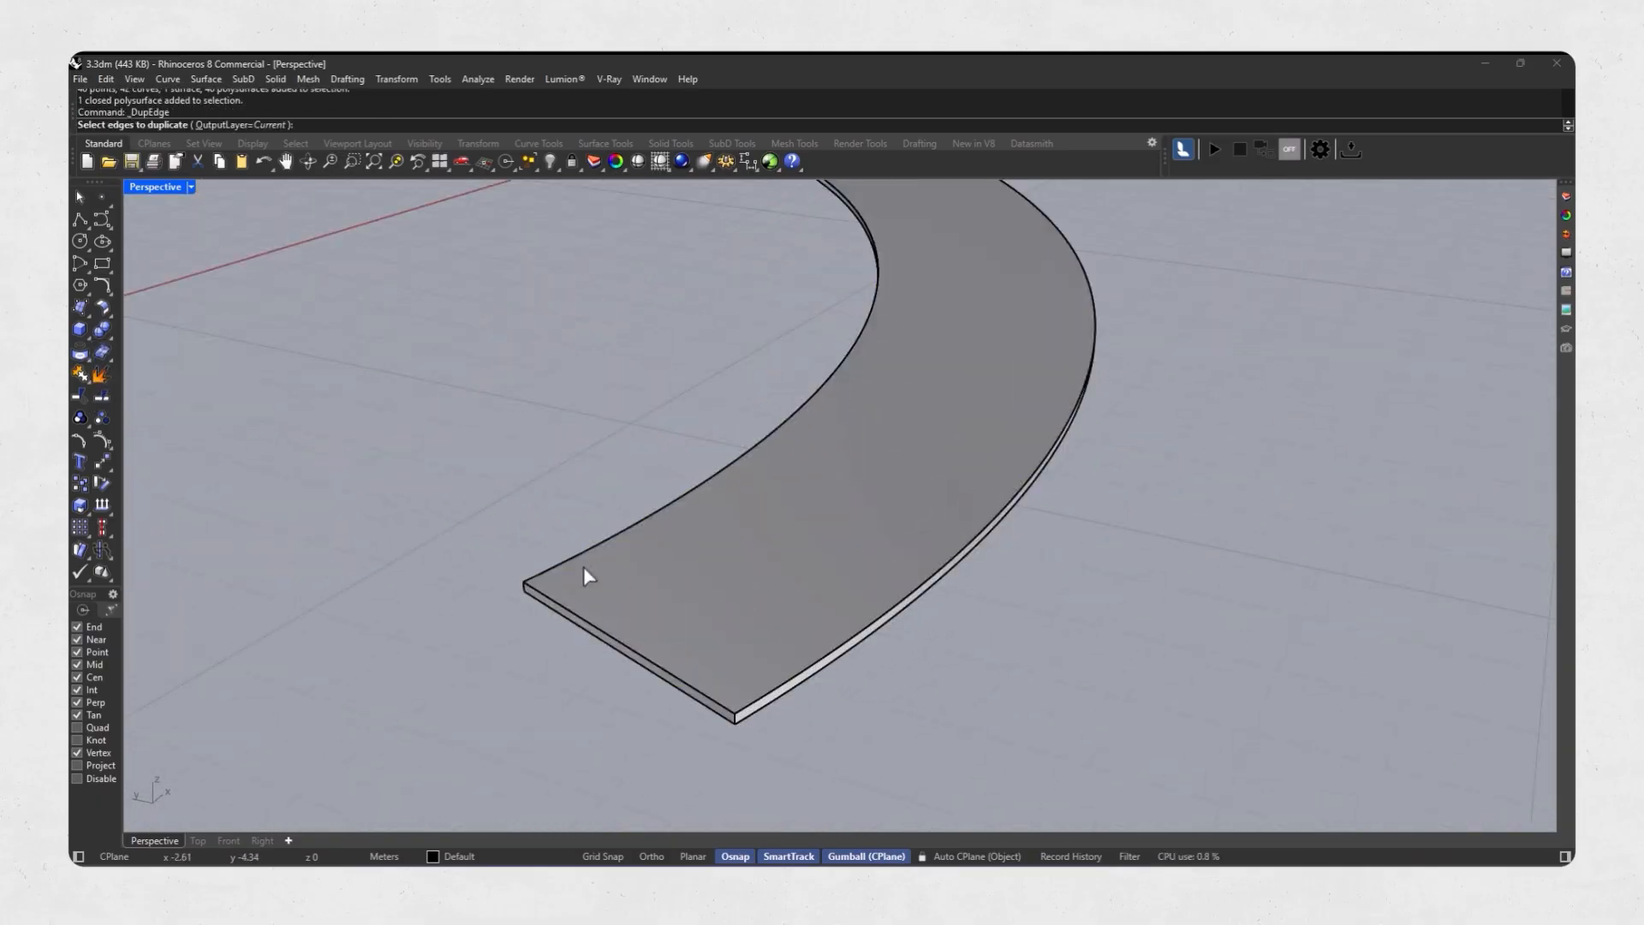
{"action": "left_click", "coordinate": [589, 549]}
{"action": "key", "text": "Return"}
Move the duplicated inner edge curve up by 1 m above the ramp.
{"action": "scroll", "coordinate": [589, 550], "scroll_direction": "down", "scroll_amount": 10}
{"action": "right_click_drag", "start_coordinate": [479, 332], "coordinate": [571, 515], "text": "shift"}
{"action": "left_click", "coordinate": [530, 227]}
{"action": "type", "text": "1"}
{"action": "key", "text": "Return"}
{"action": "scroll", "coordinate": [660, 687], "scroll_direction": "up", "scroll_amount": 6}
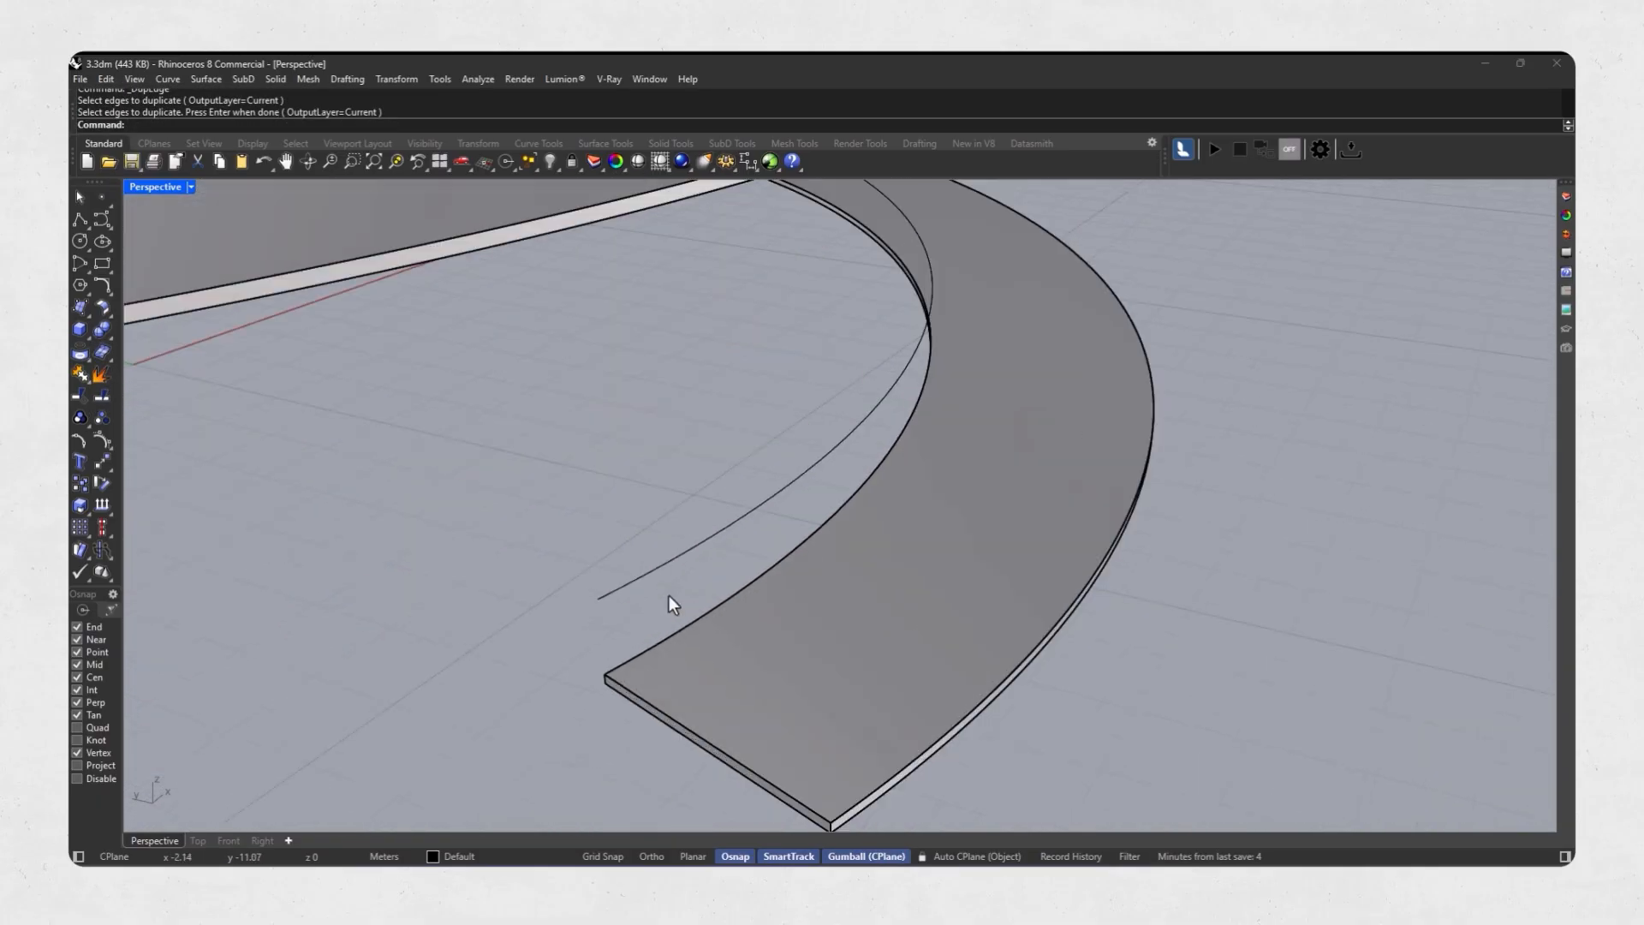
Draw a vertical line between the ramp's inner end corner and the raised curve's end.
{"action": "key", "text": "Return"}
{"action": "right_click_drag", "start_coordinate": [671, 640], "coordinate": [784, 530]}
{"action": "scroll", "coordinate": [784, 529], "scroll_direction": "up", "scroll_amount": 4}
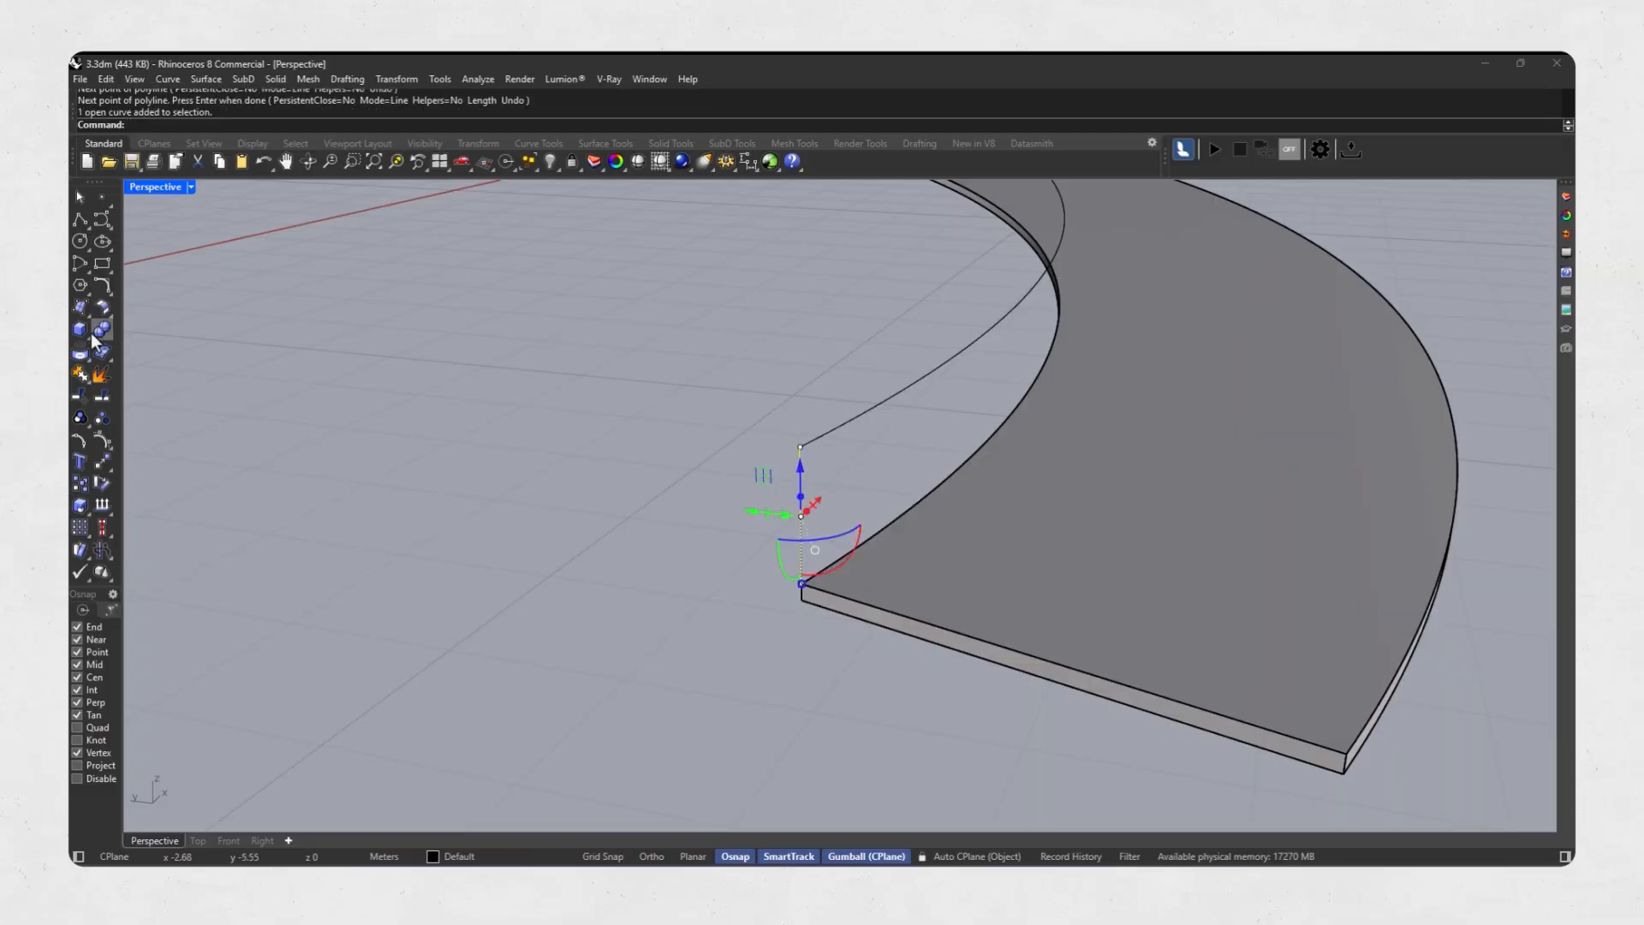
Pipe the vertical line with a 0.02 radius as a railing post and delete the source line.
{"action": "left_click", "coordinate": [89, 338]}
{"action": "left_click", "coordinate": [125, 363]}
{"action": "type", "text": ".02"}
{"action": "key", "text": "Return"}
{"action": "key", "text": "Return"}
Array the railing post along the raised edge curve at 0.2 m spacing with NoRotation orientation.
{"action": "key", "text": "Return"}
{"action": "key", "text": "Delete"}
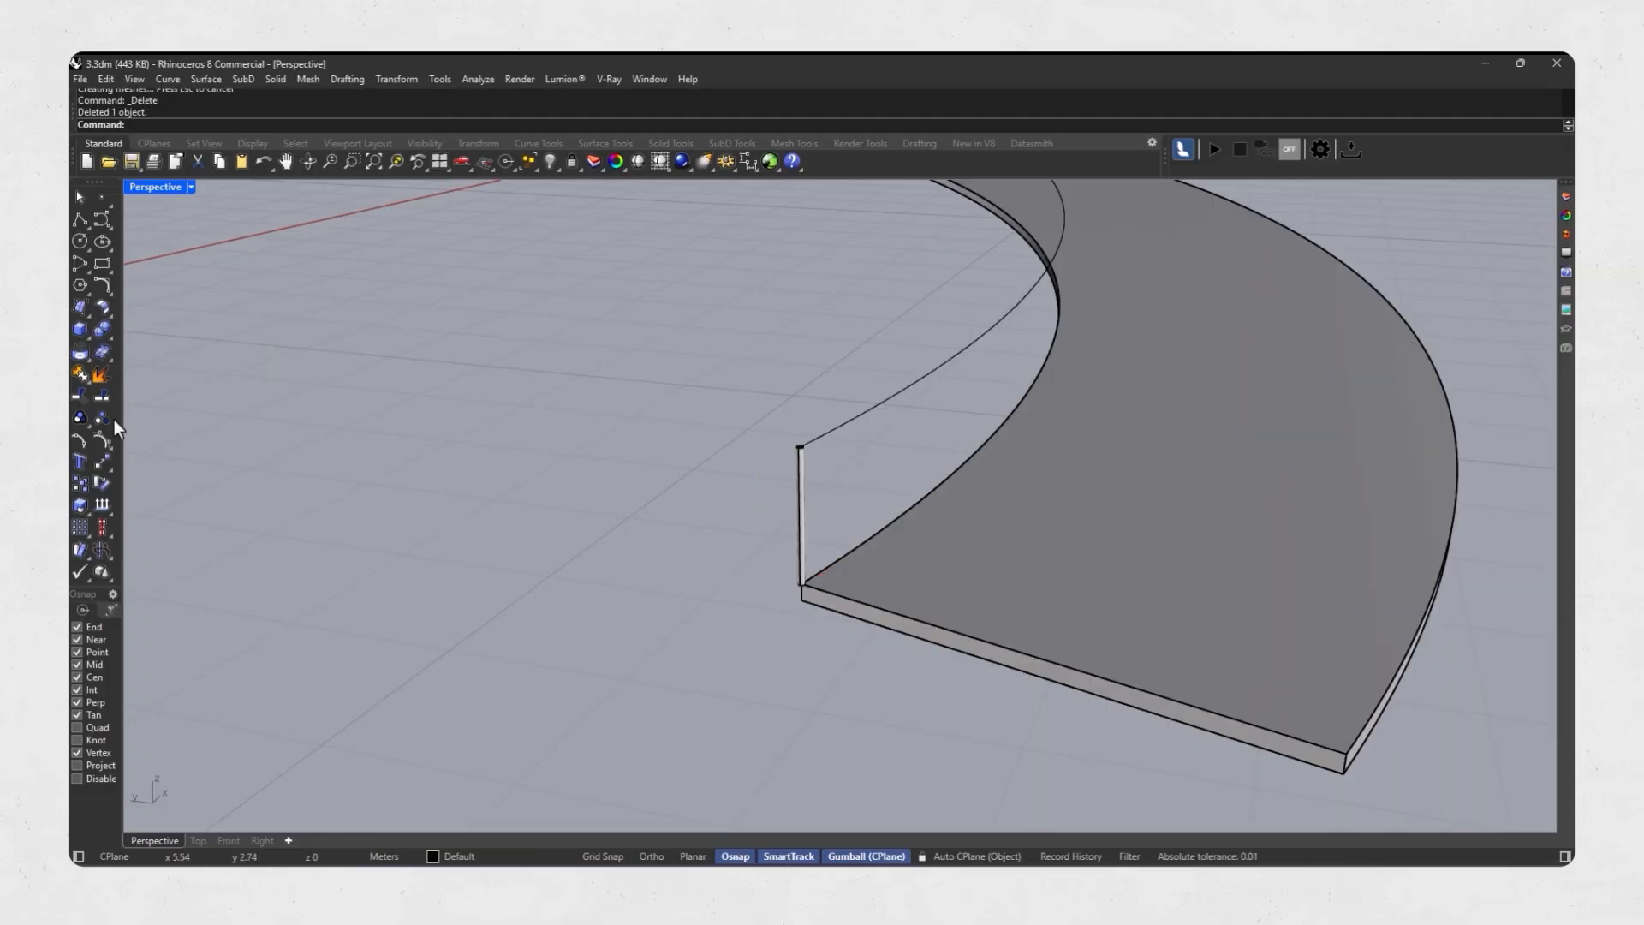
{"action": "left_click", "coordinate": [801, 513]}
{"action": "key", "text": "Return"}
{"action": "left_click", "coordinate": [841, 426]}
{"action": "right_click_drag", "start_coordinate": [822, 435], "coordinate": [753, 440], "text": "shift"}
{"action": "key", "text": "Return"}
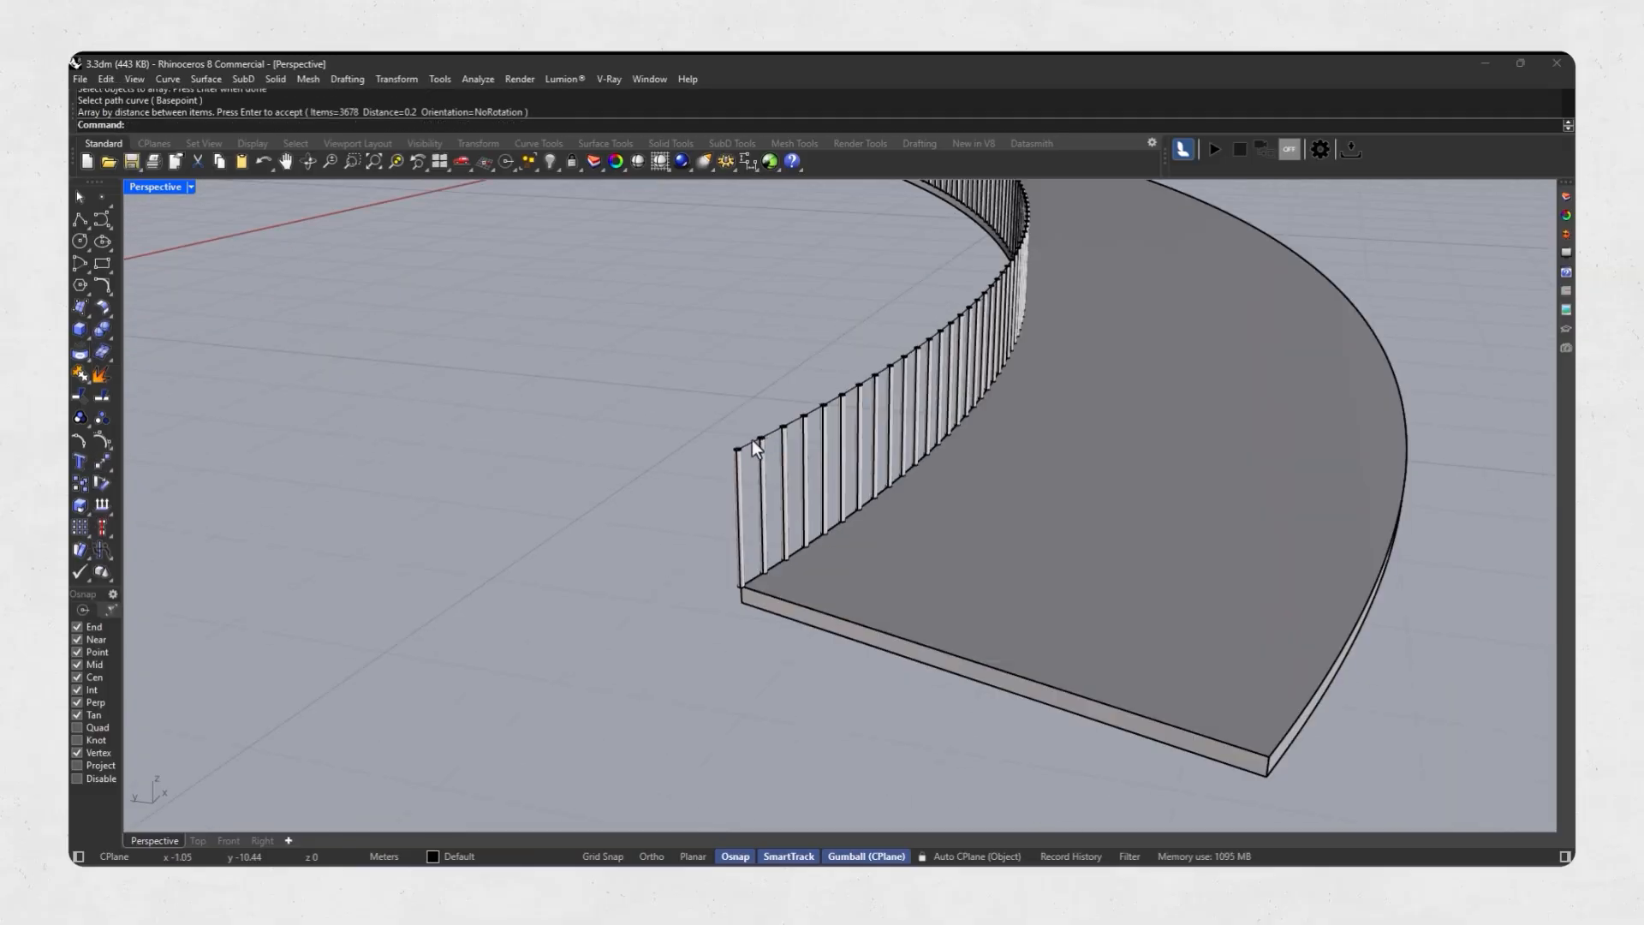
Pipe the raised edge curve as a handrail and show the complete tower in Rendered mode.
{"action": "left_click", "coordinate": [125, 359]}
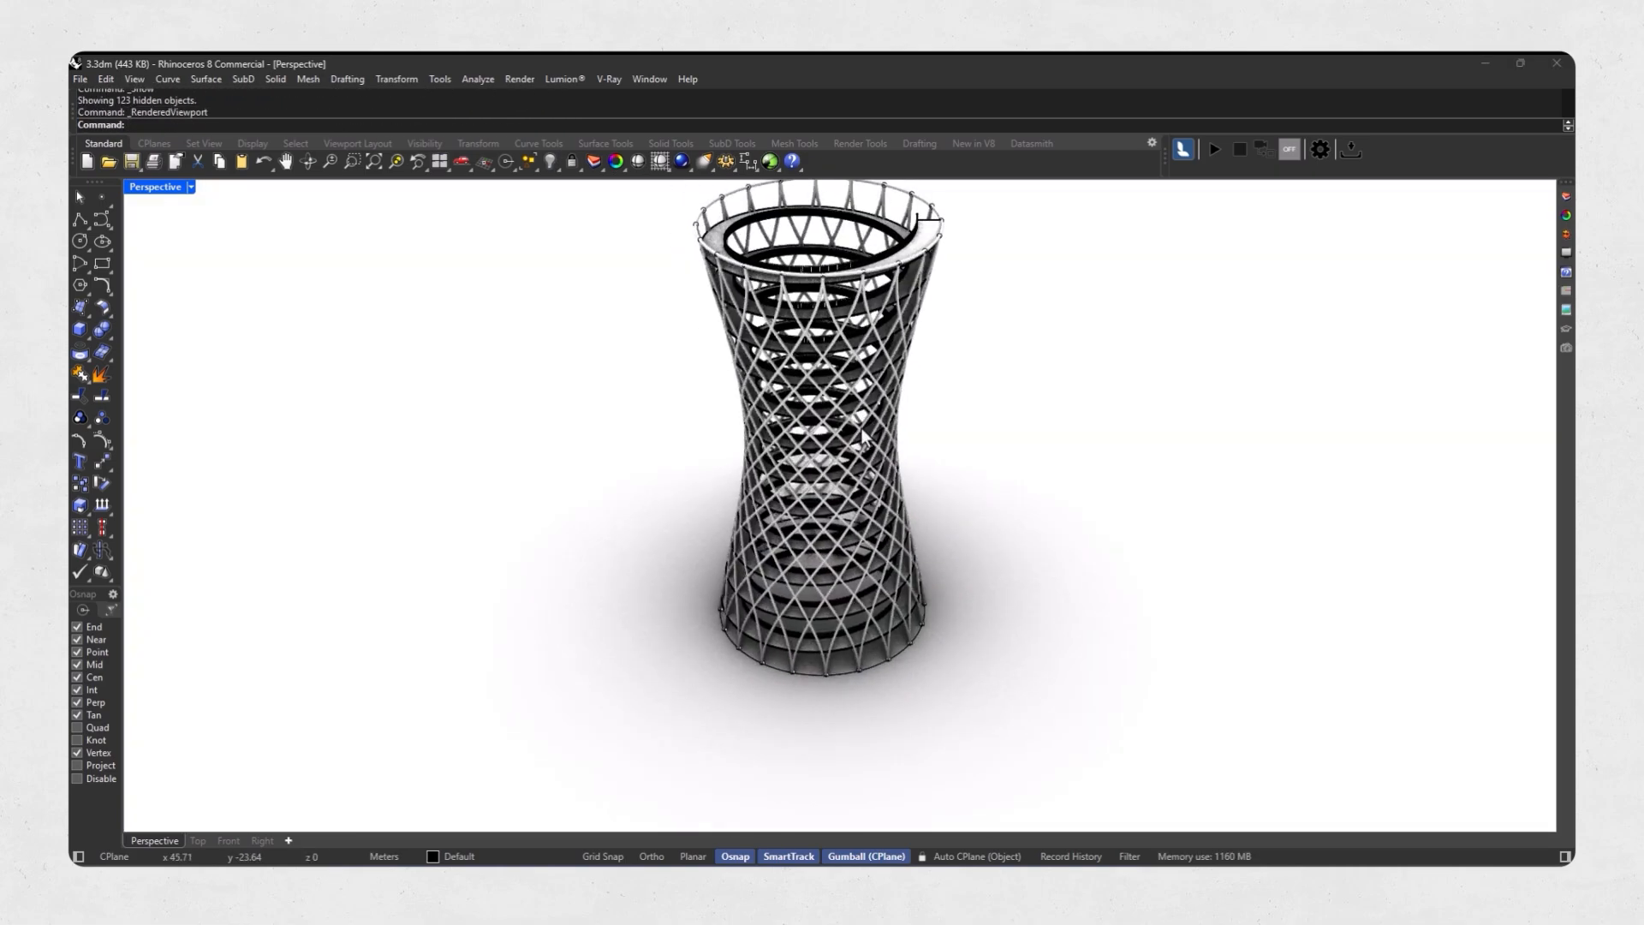
{"action": "right_click_drag", "start_coordinate": [863, 437], "coordinate": [740, 462]}
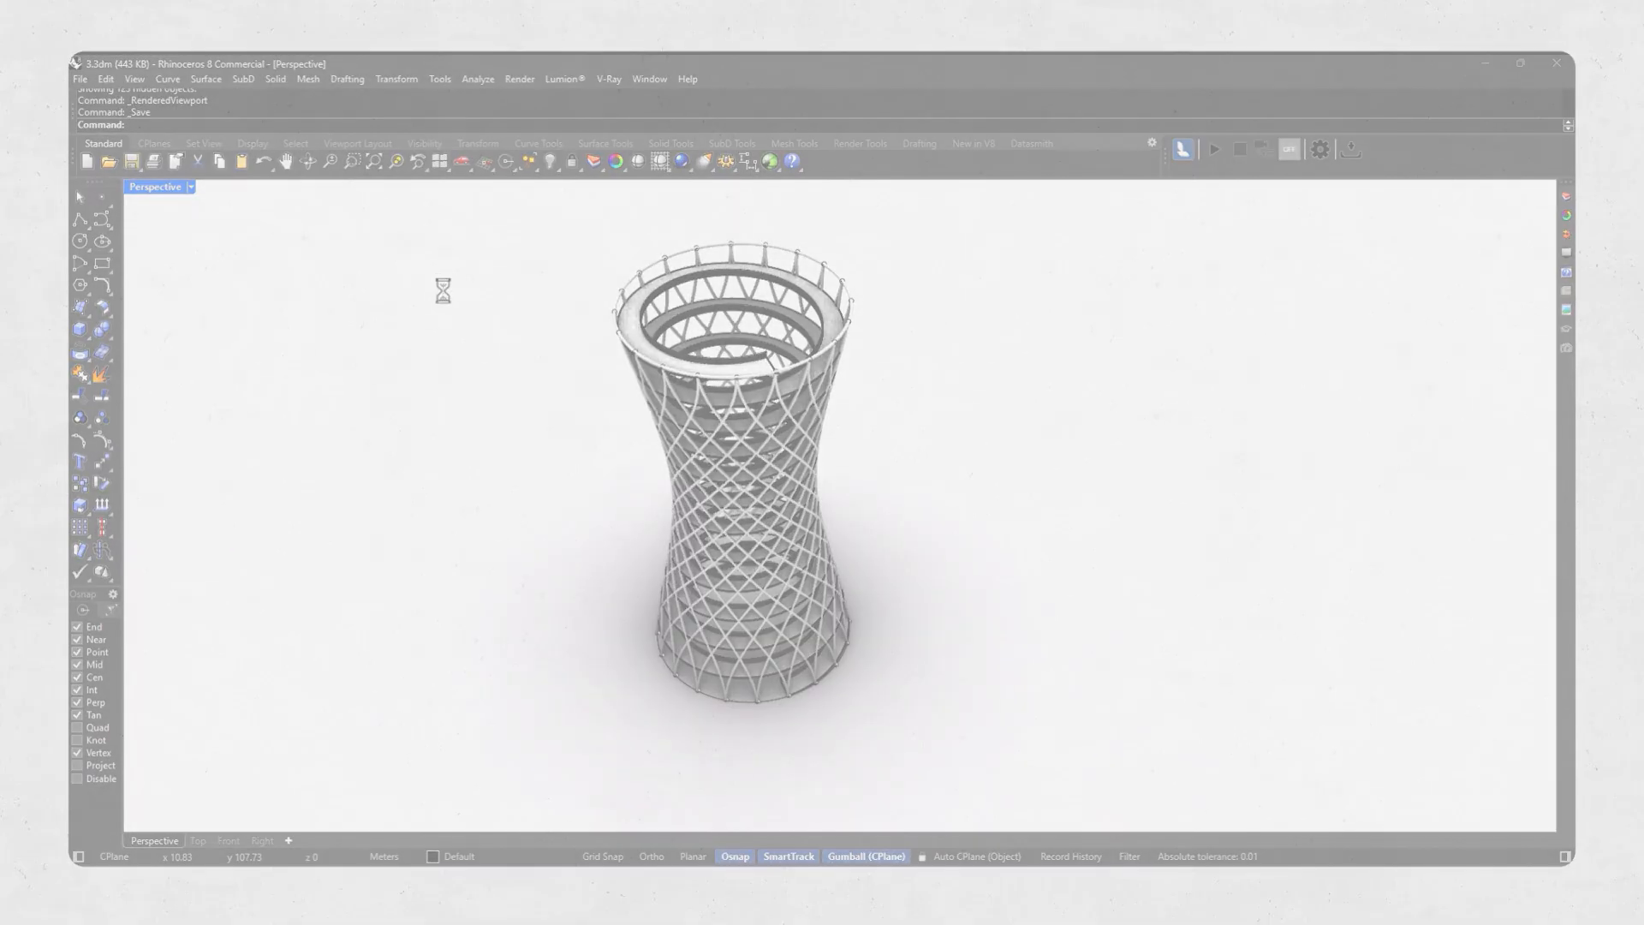
Polar-array the two selected lattice lines around the center of the tower's base with 20 items.
{"action": "left_click", "coordinate": [166, 556]}
{"action": "left_click", "coordinate": [834, 711]}
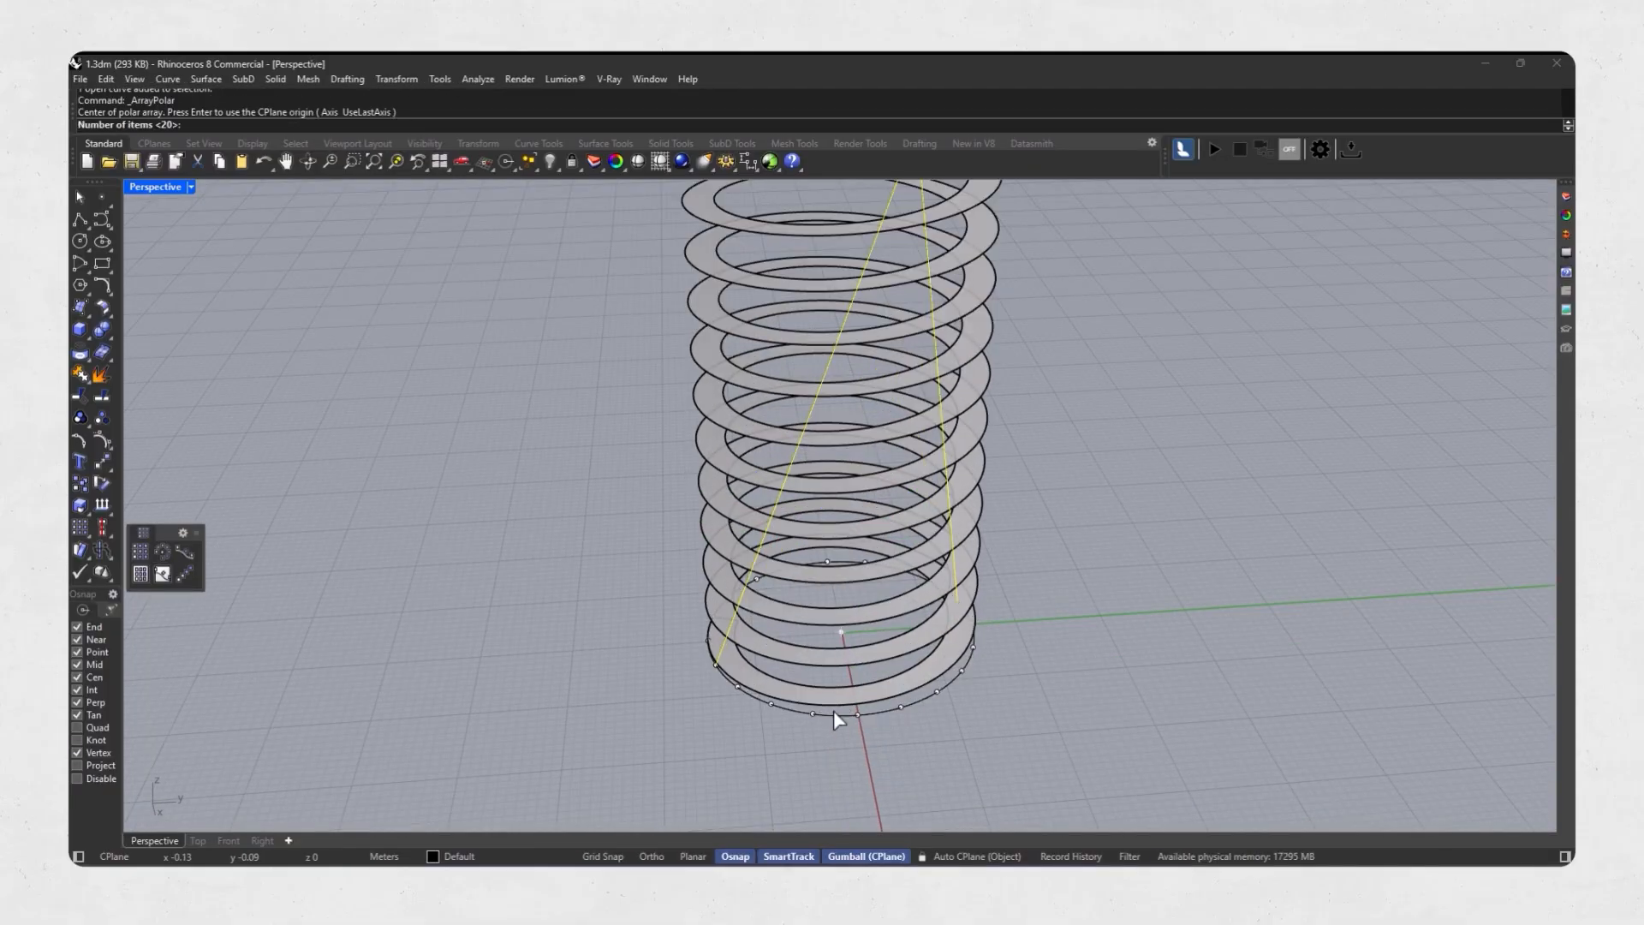
{"action": "key", "text": "Return"}
{"action": "key", "text": "Return"}
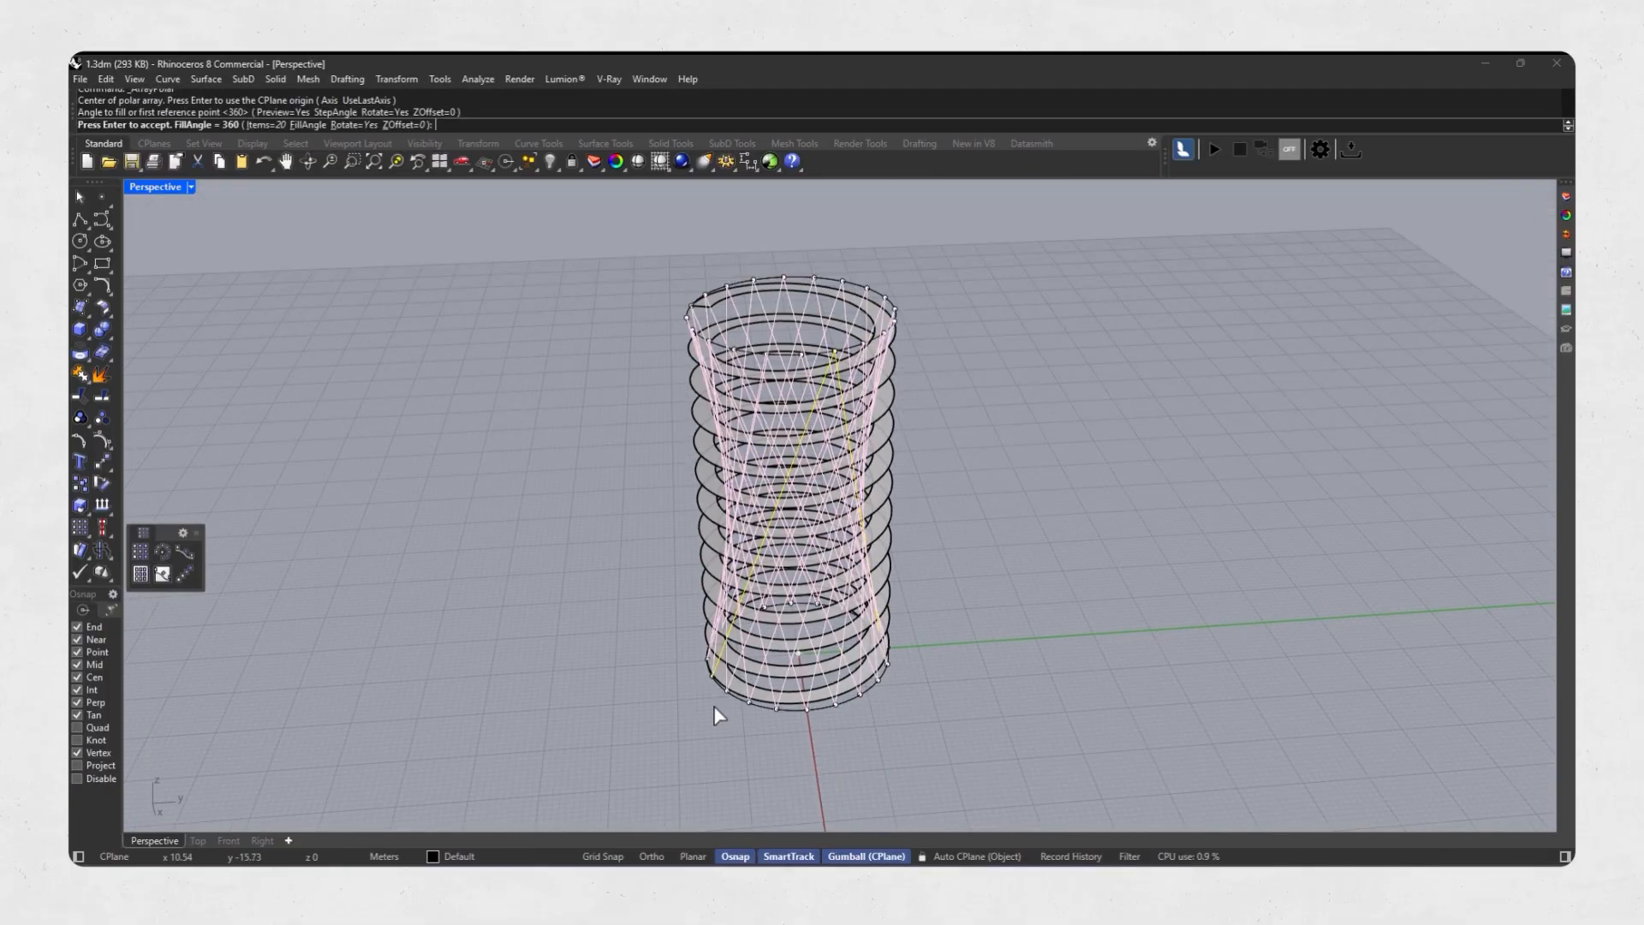
{"action": "key", "text": "Return"}
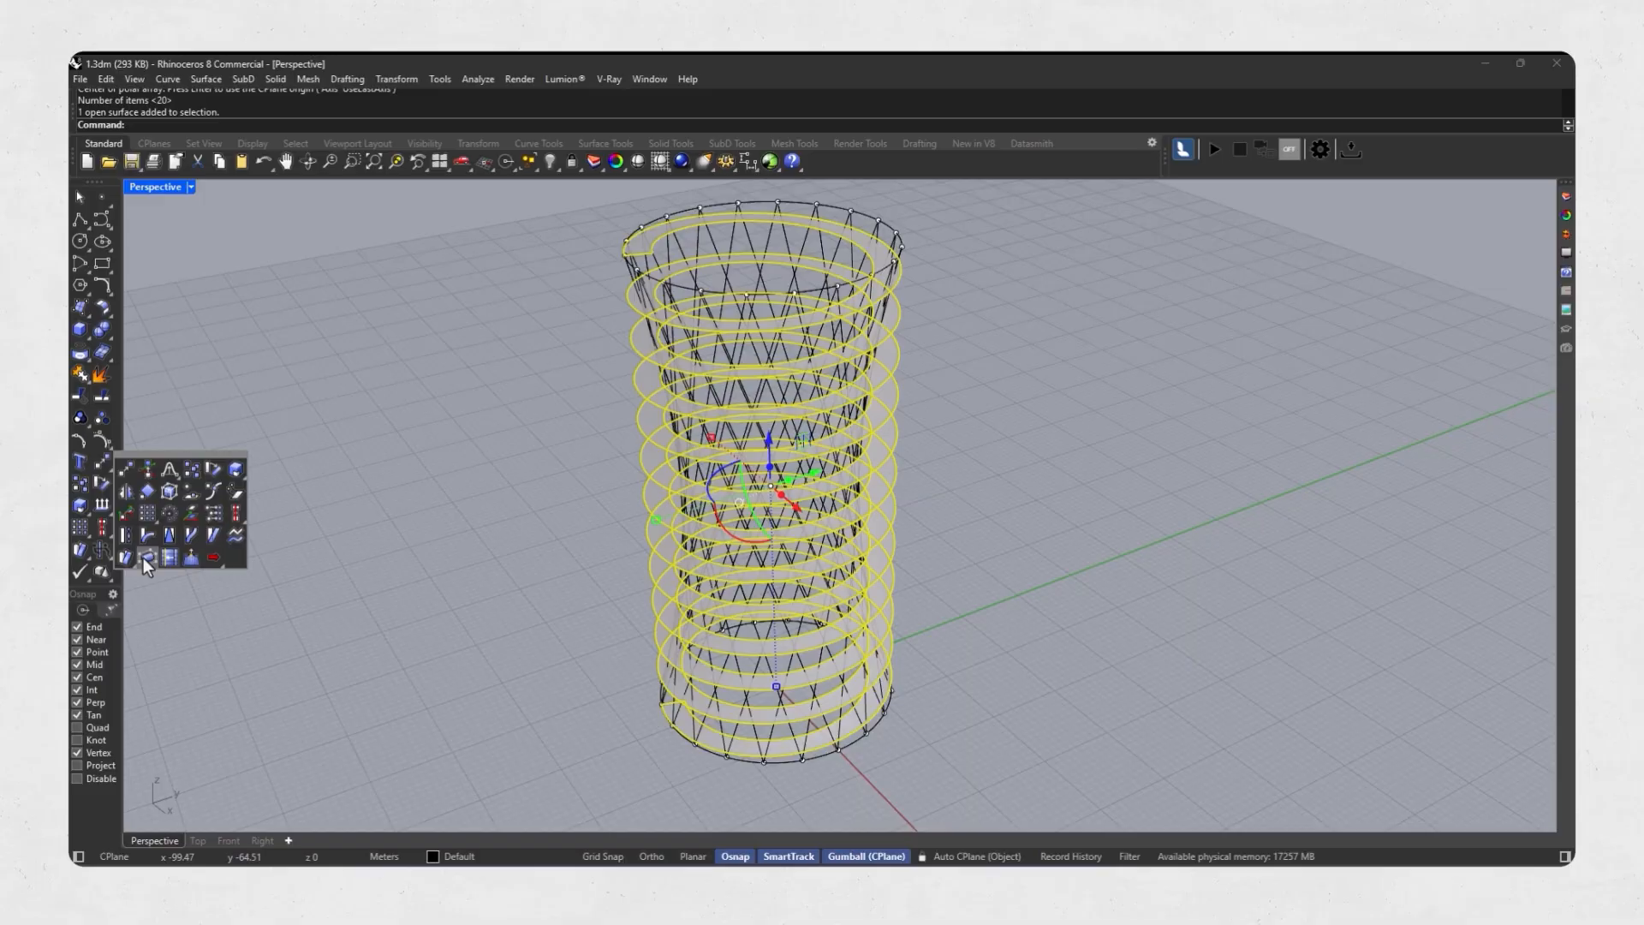
Cage-edit the lattice lines and ramp surface with their bounding box as the control object.
{"action": "left_click", "coordinate": [146, 556]}
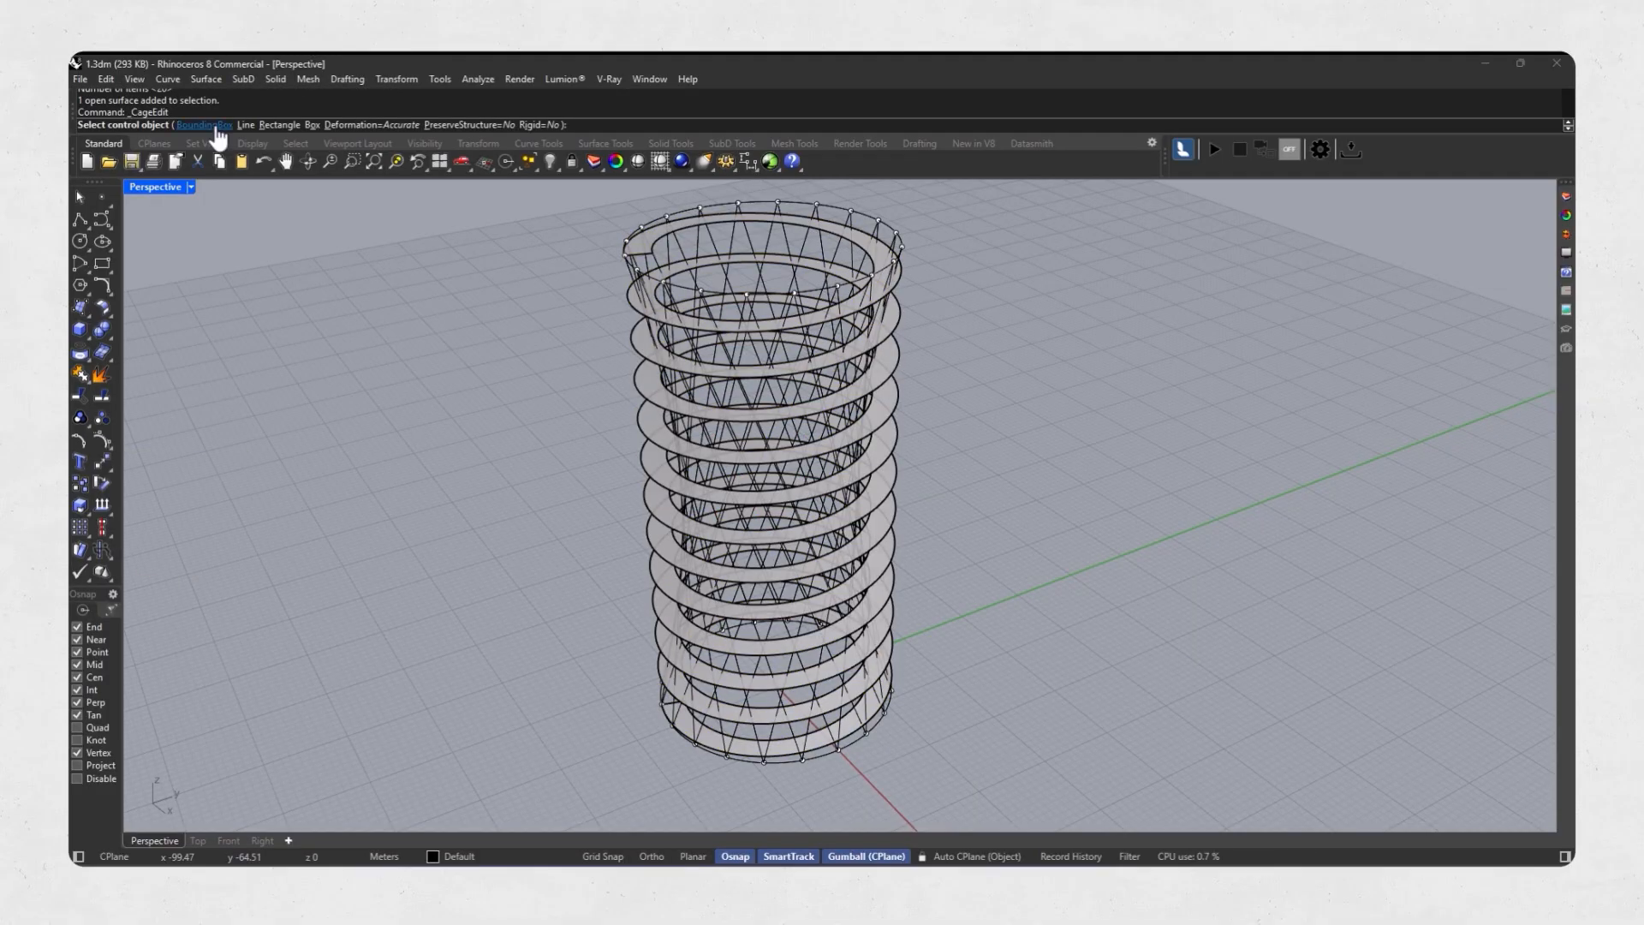
{"action": "key", "text": "Return"}
{"action": "key", "text": "Return"}
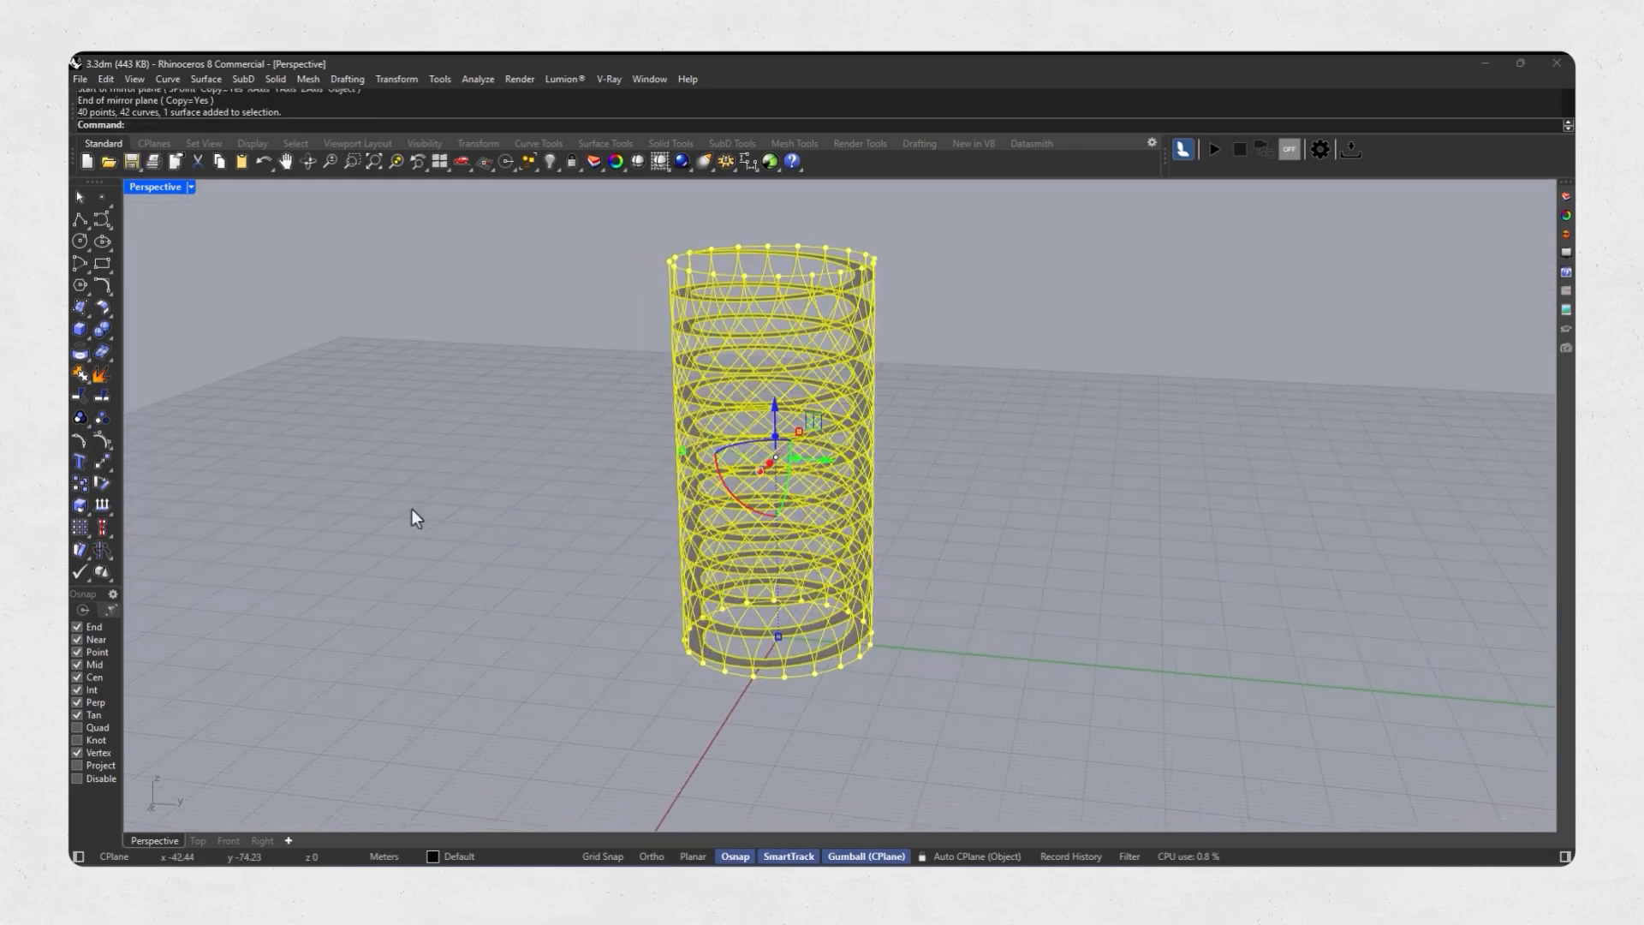
{"action": "left_click", "coordinate": [102, 483]}
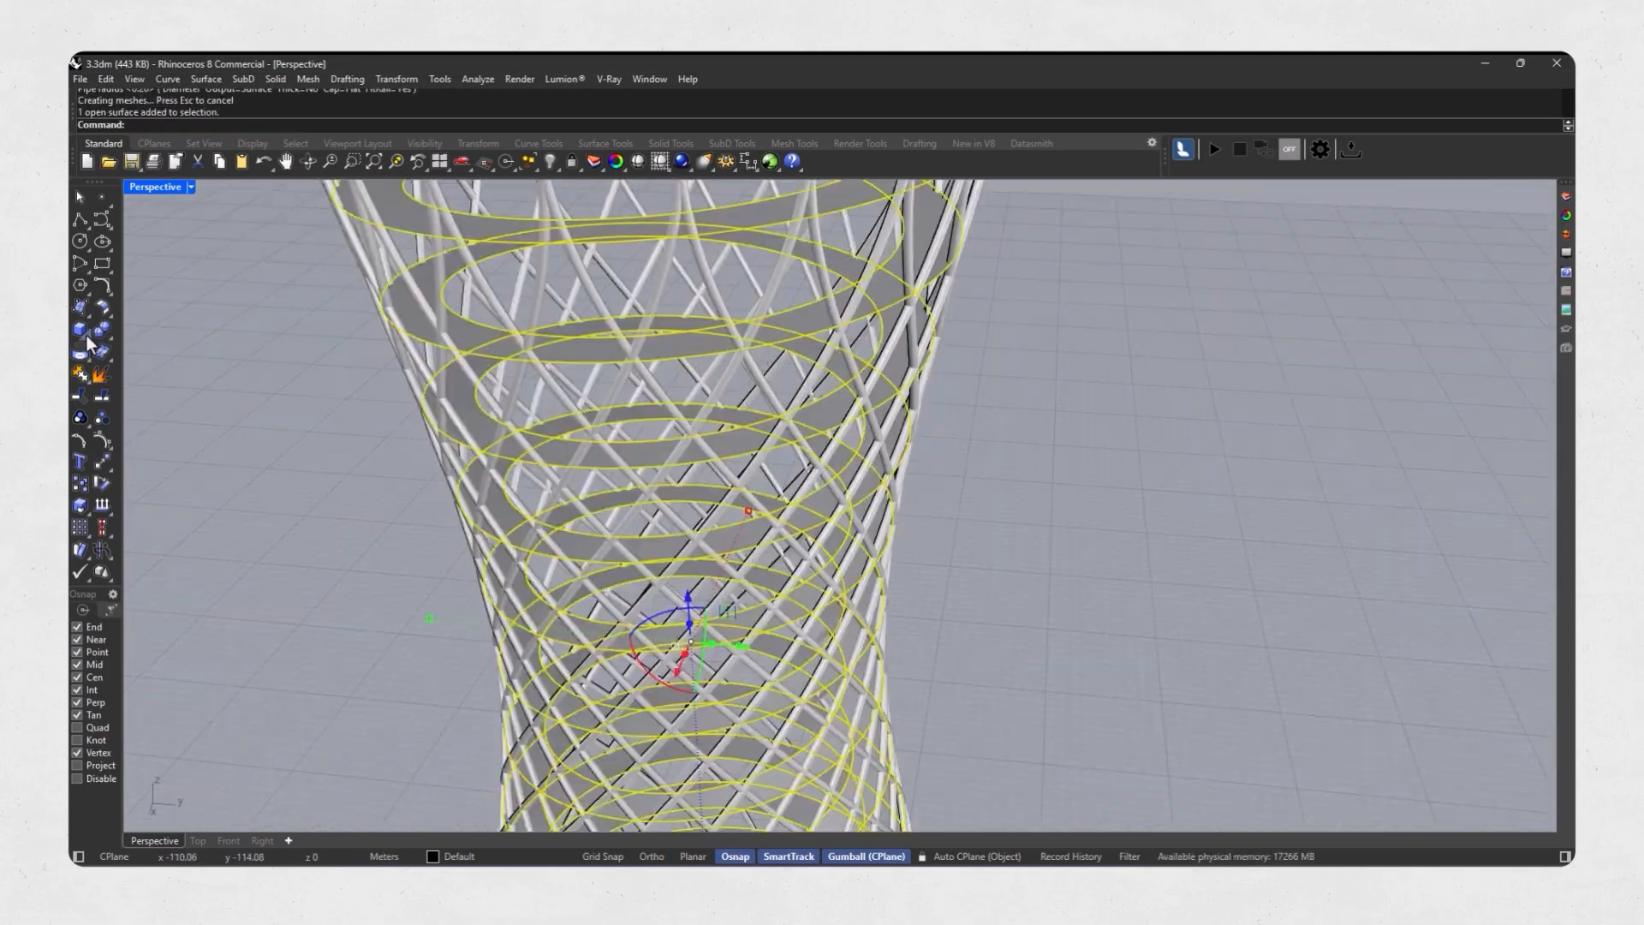
{"action": "left_click", "coordinate": [92, 373]}
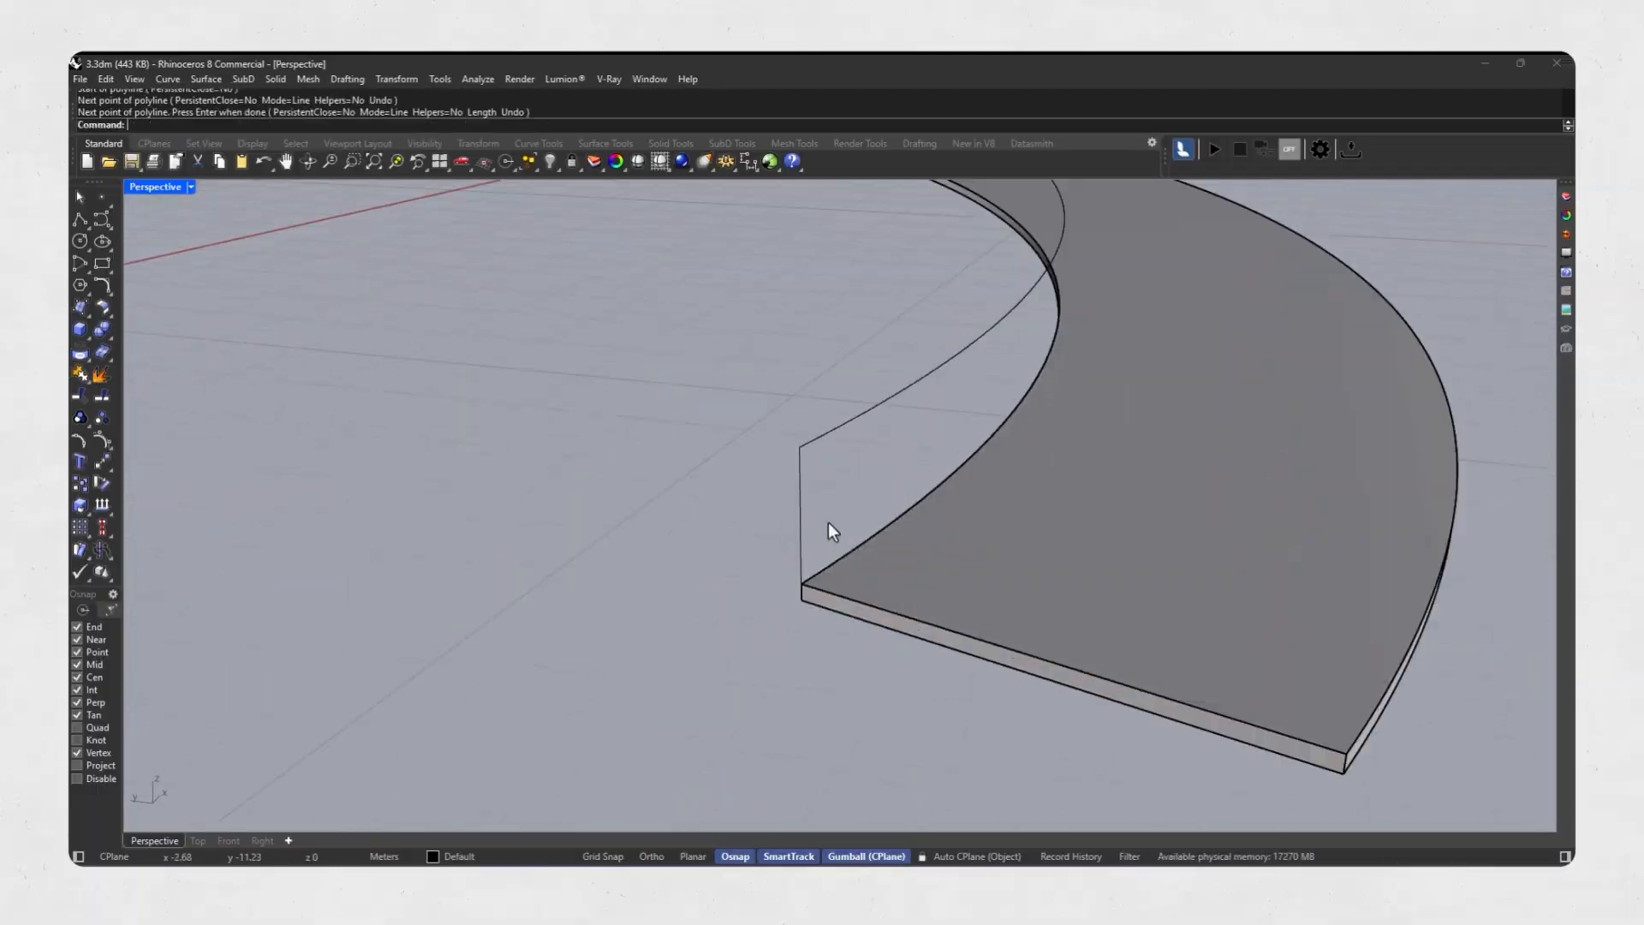
{"action": "left_click", "coordinate": [800, 499]}
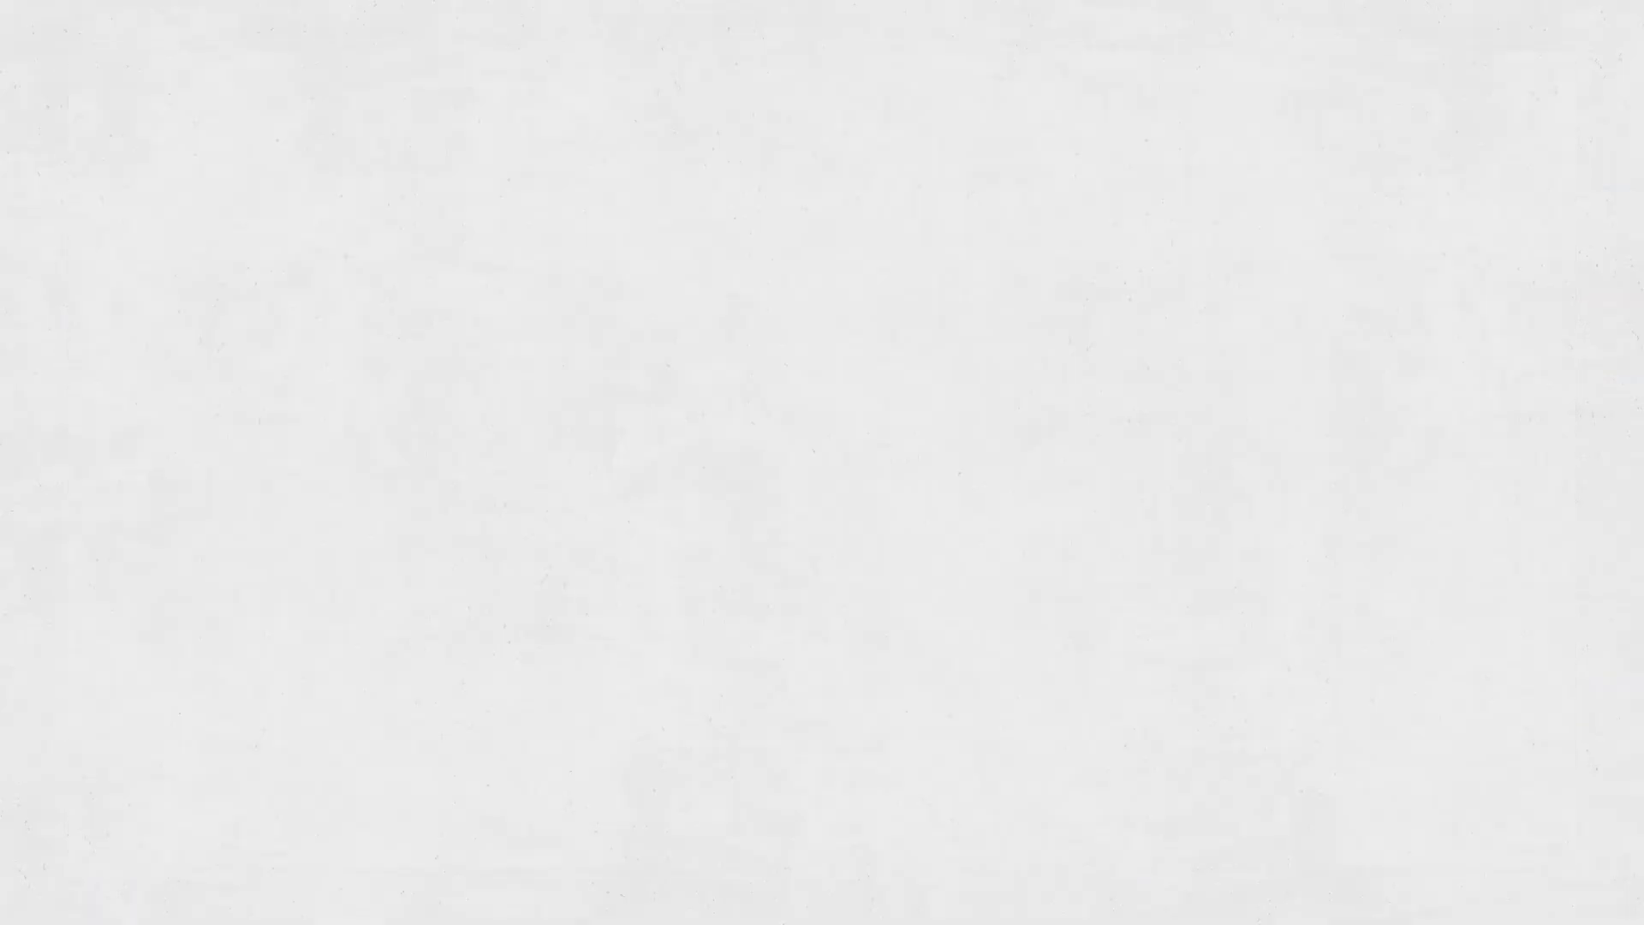